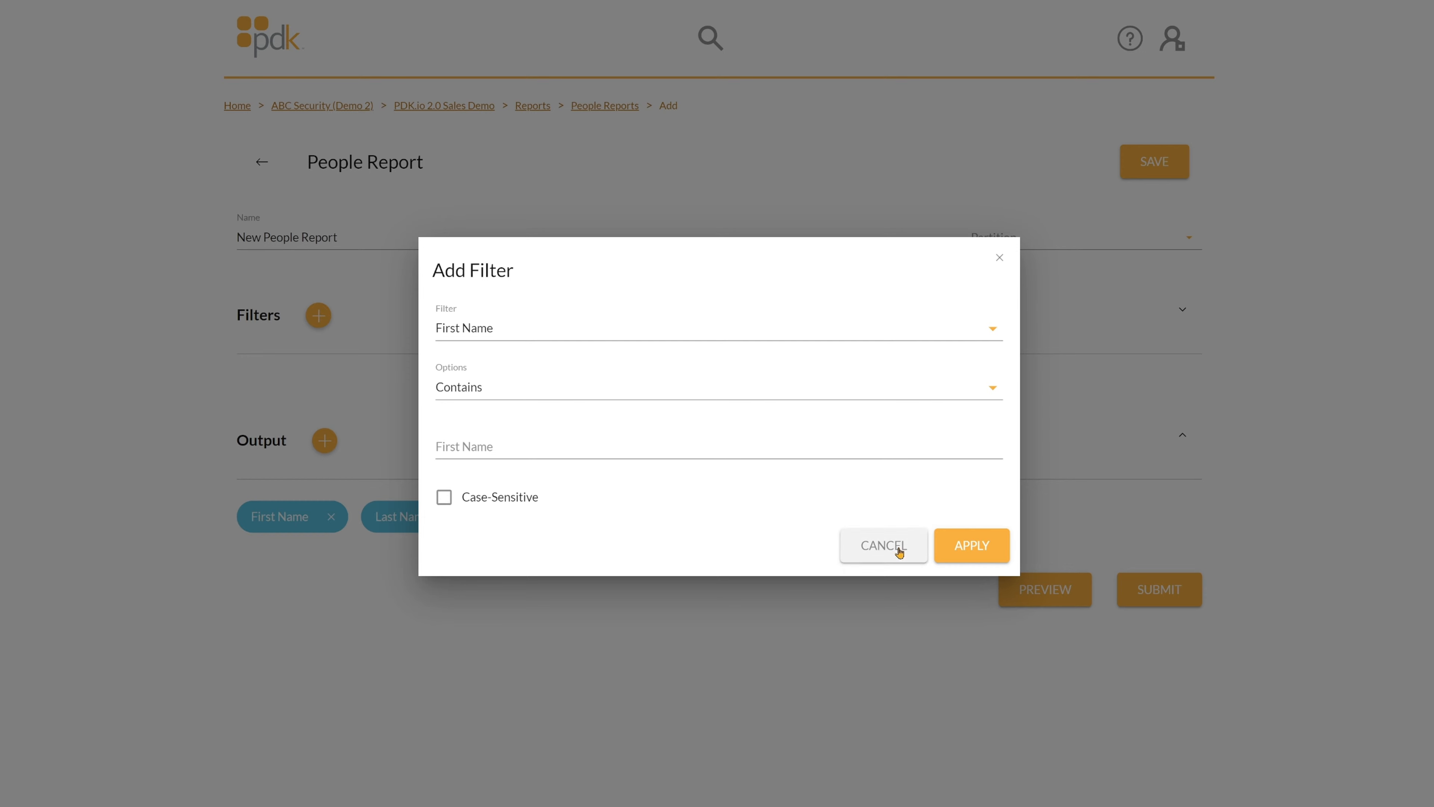
Discard the First Name filter and tick Person ID, Cards, Groups, Email and the four credential output fields.
{"action": "left_click", "coordinate": [895, 552]}
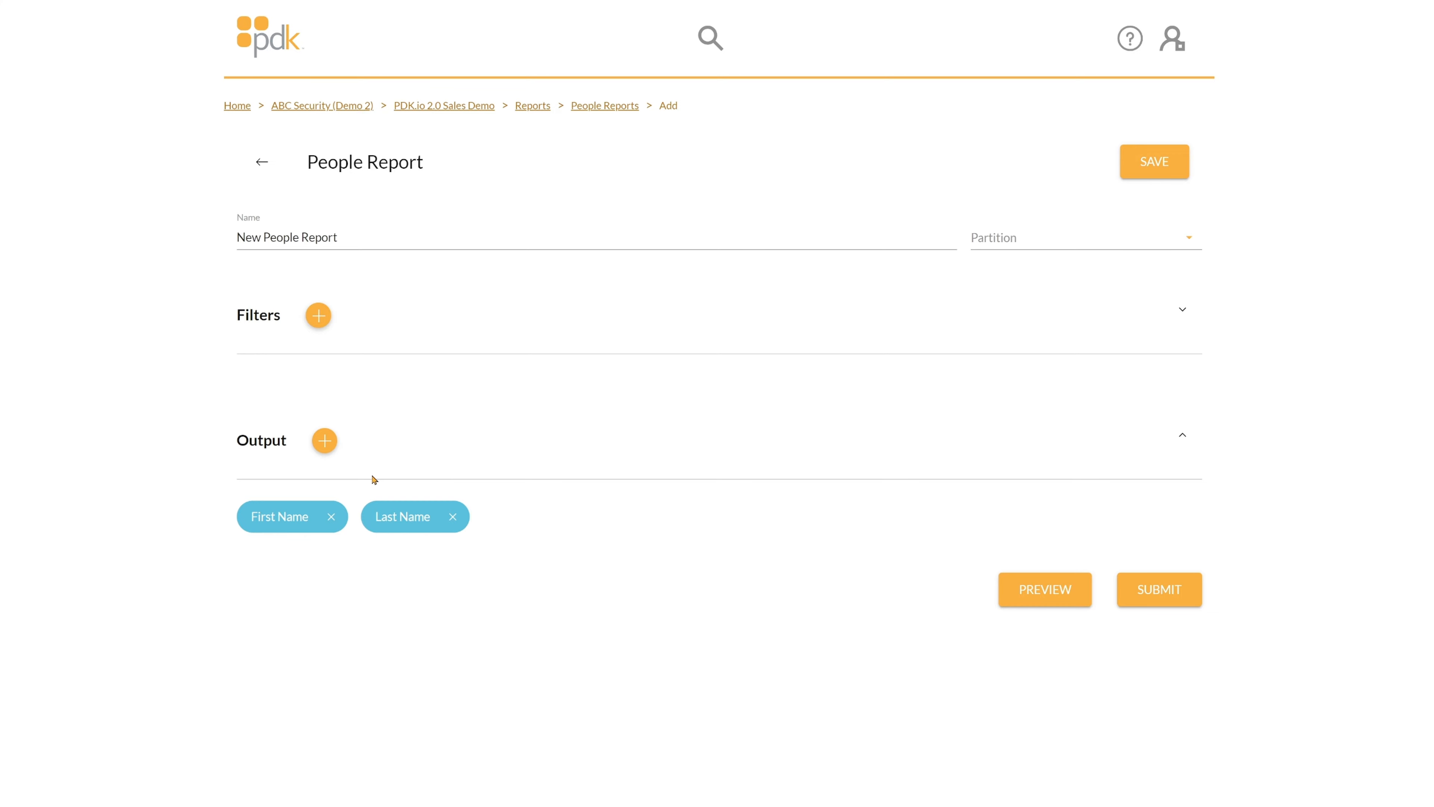
{"action": "left_click", "coordinate": [325, 447]}
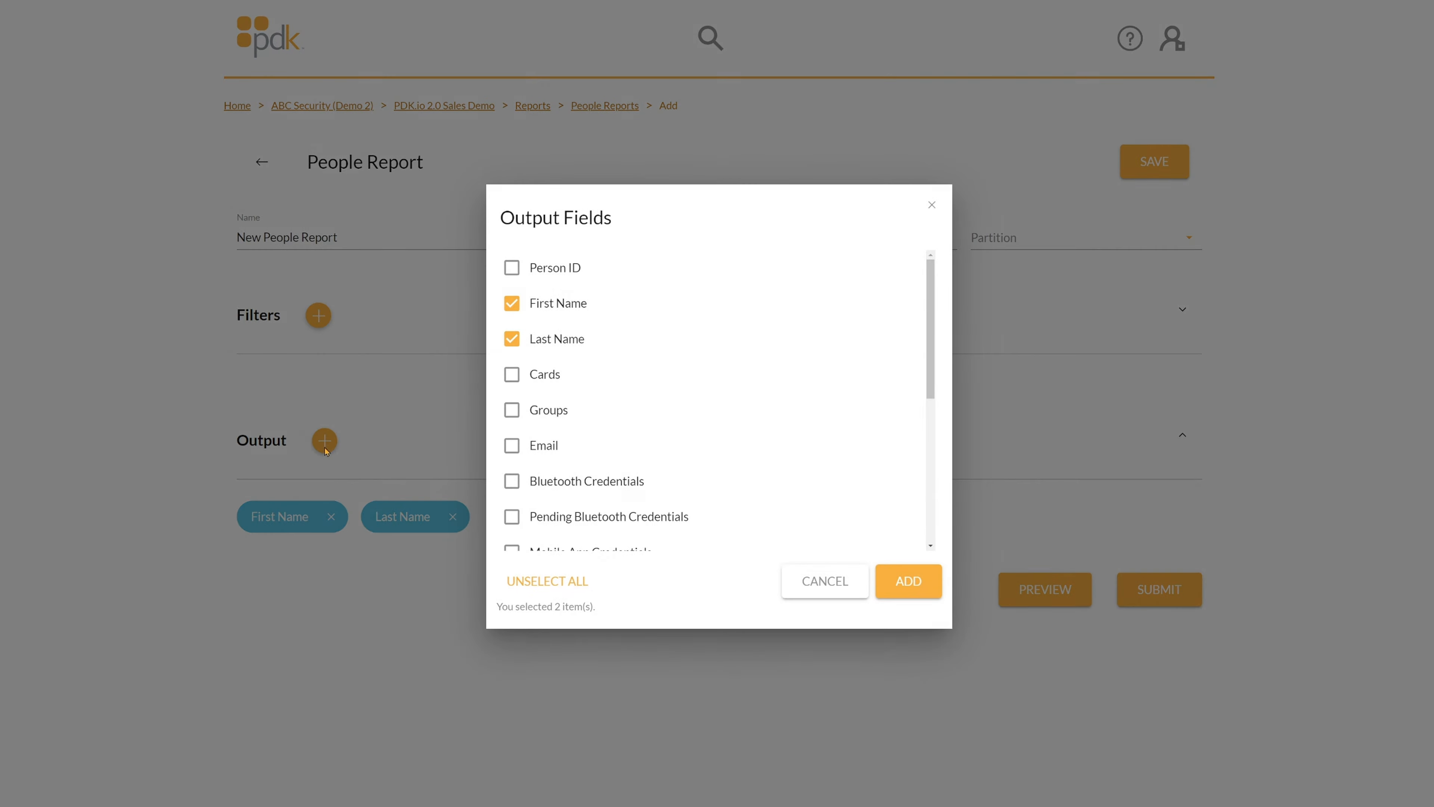
{"action": "left_click", "coordinate": [565, 275]}
{"action": "left_click", "coordinate": [516, 377]}
{"action": "left_click", "coordinate": [511, 410]}
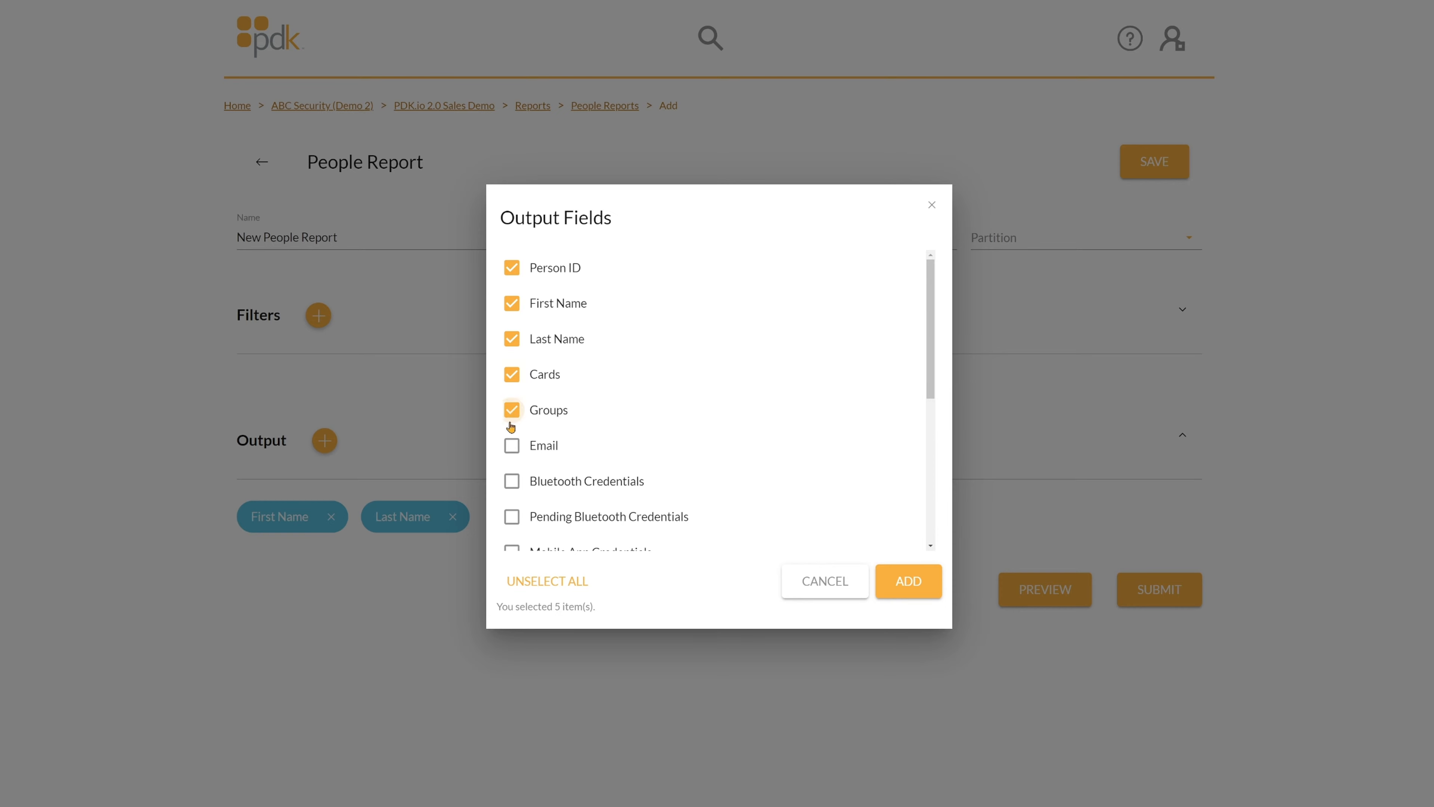
{"action": "left_click", "coordinate": [510, 448]}
{"action": "scroll", "coordinate": [508, 430], "scroll_direction": "down", "scroll_amount": 2}
{"action": "left_click", "coordinate": [512, 370]}
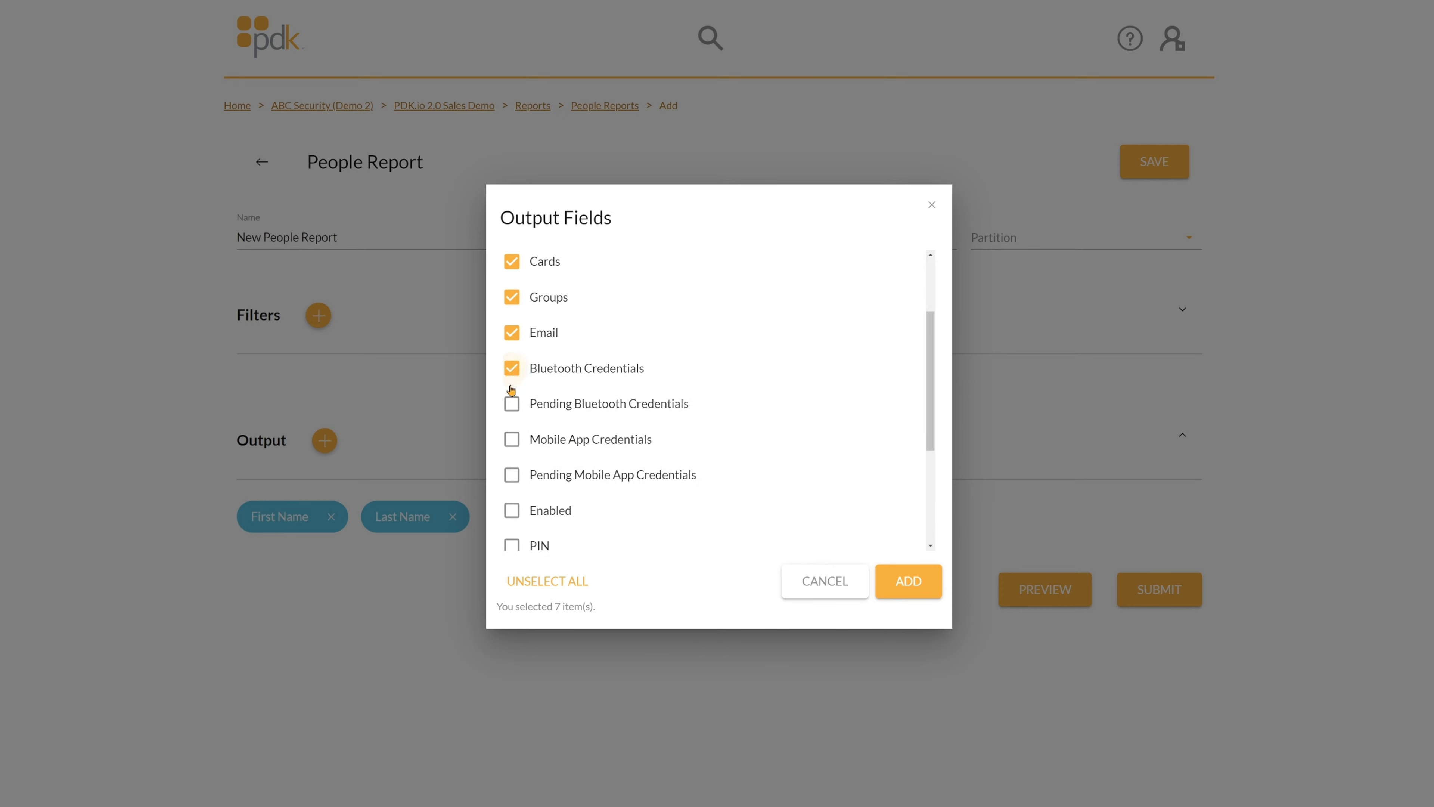
{"action": "left_click", "coordinate": [511, 405]}
{"action": "left_click", "coordinate": [511, 439]}
{"action": "left_click", "coordinate": [512, 476]}
Tick Enabled through Custom Fields, use Select All for all 17 fields, and add them to the output.
{"action": "scroll", "coordinate": [512, 452], "scroll_direction": "down", "scroll_amount": 2}
{"action": "left_click", "coordinate": [512, 397]}
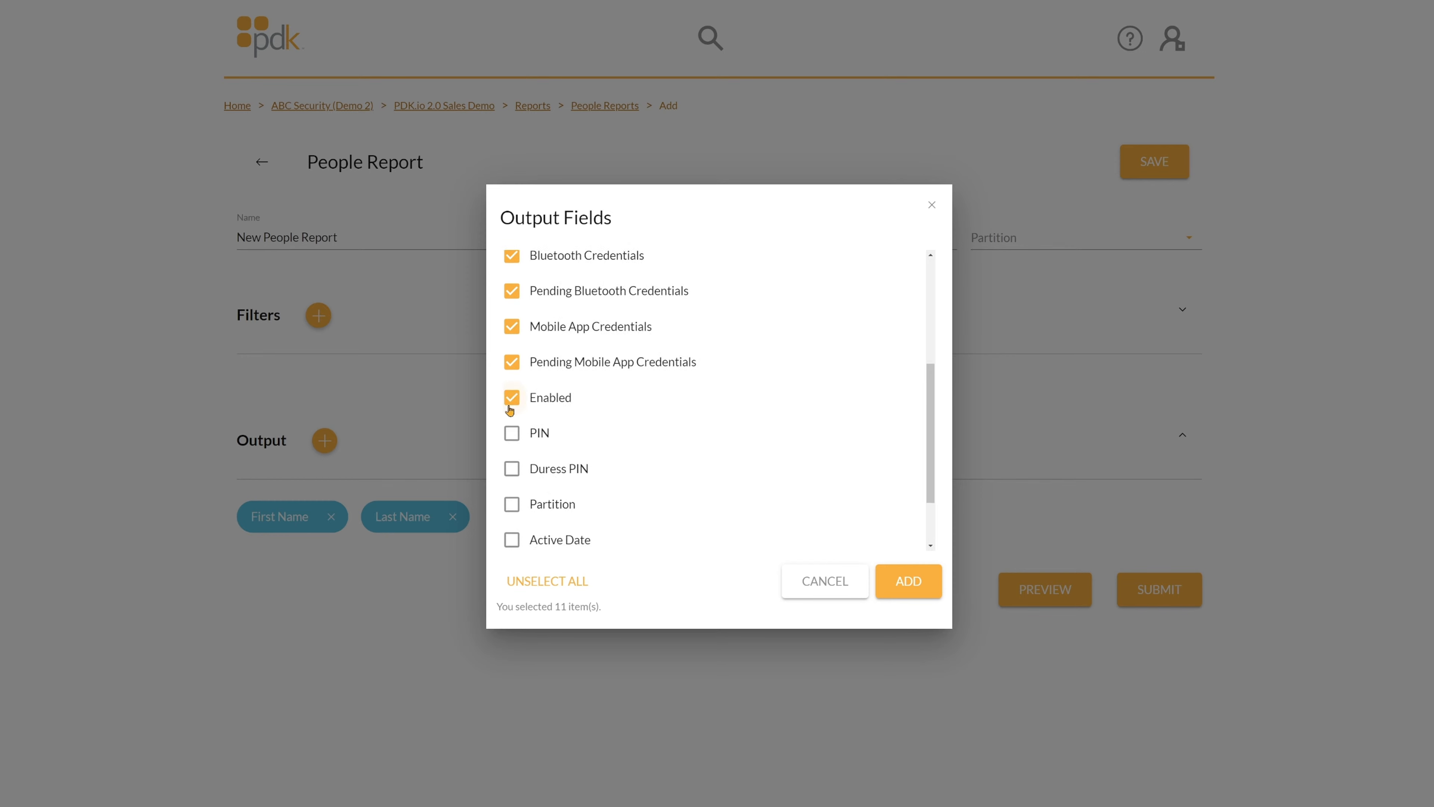
{"action": "left_click", "coordinate": [511, 434]}
{"action": "left_click", "coordinate": [513, 470]}
{"action": "left_click", "coordinate": [512, 505]}
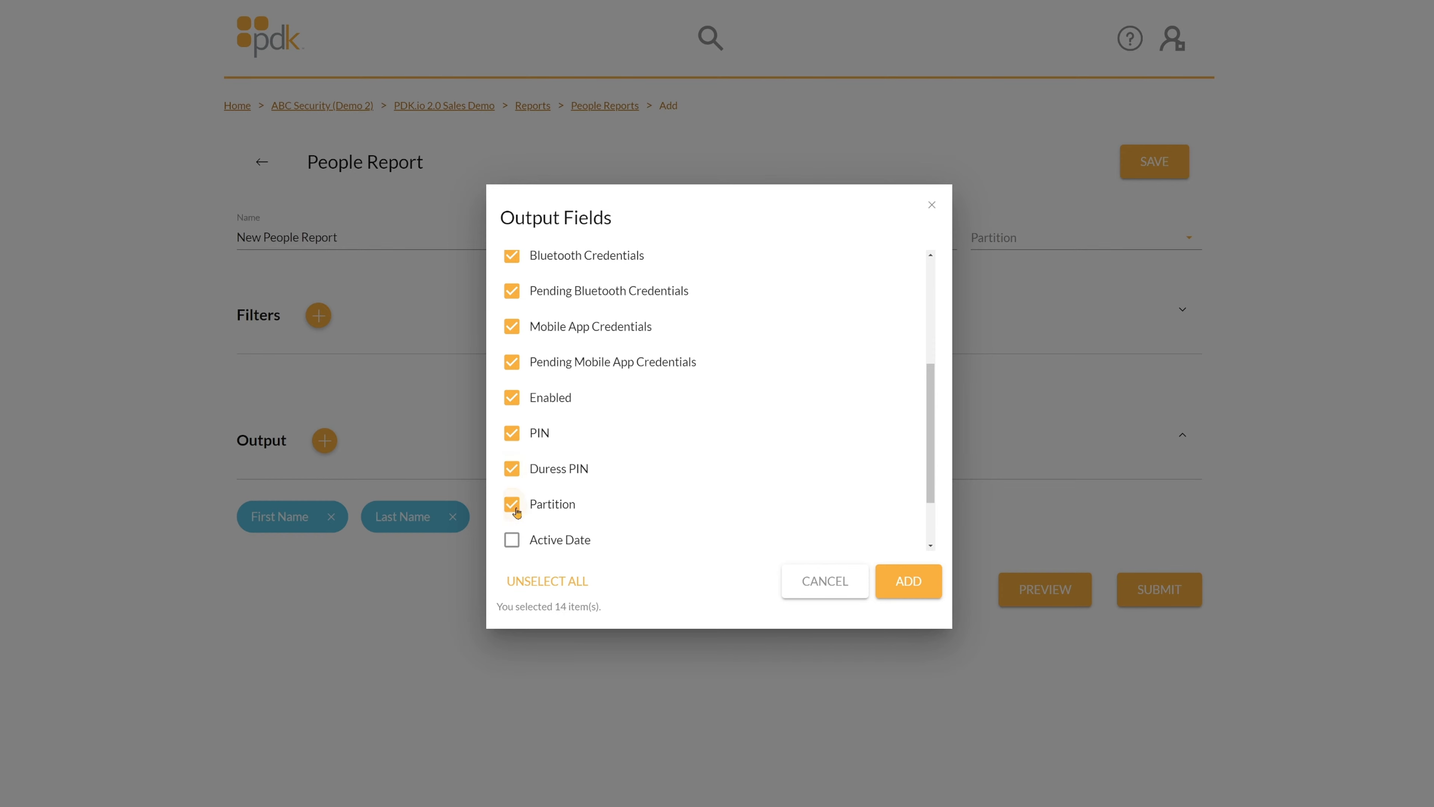
{"action": "left_click", "coordinate": [510, 541]}
{"action": "scroll", "coordinate": [511, 511], "scroll_direction": "down", "scroll_amount": 2}
{"action": "left_click", "coordinate": [512, 495]}
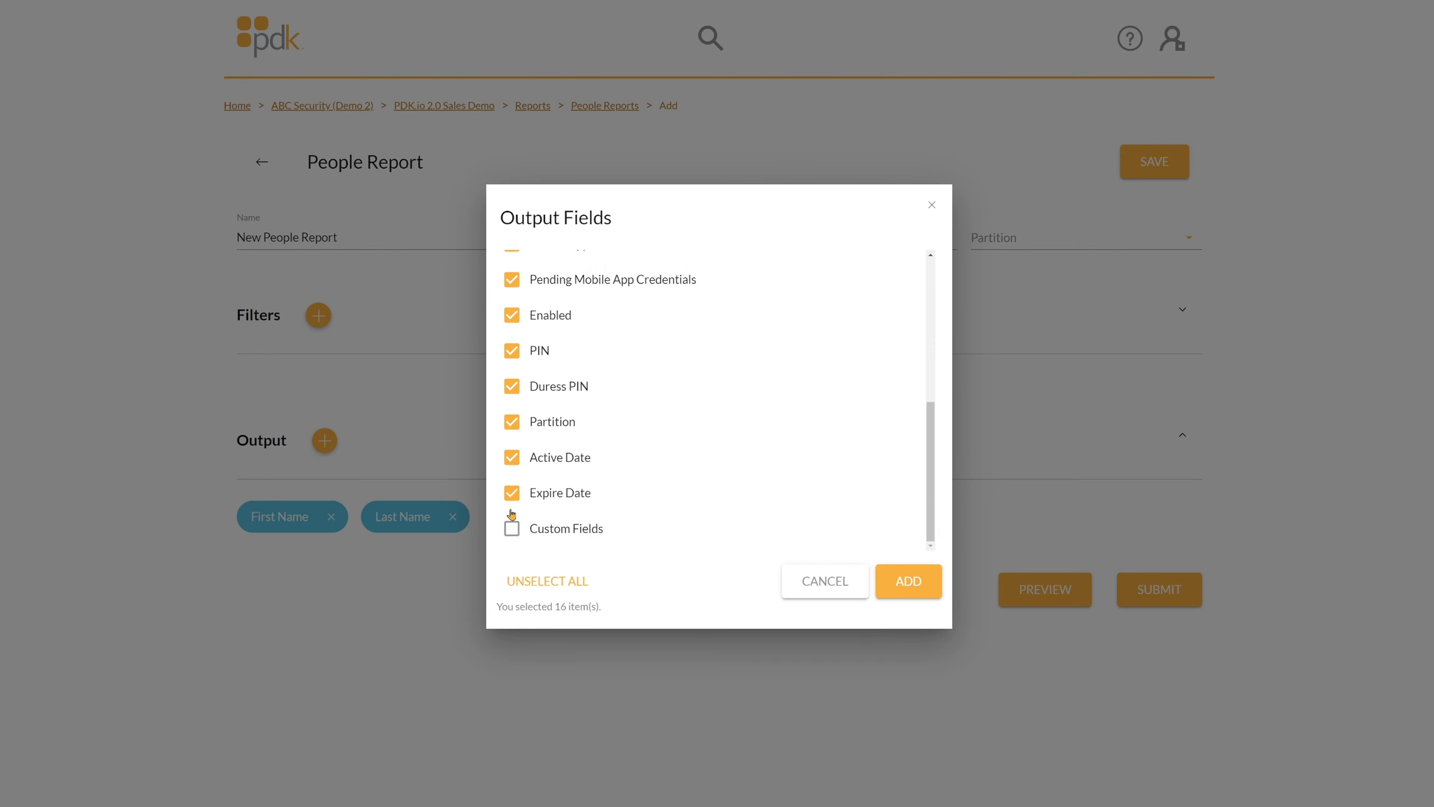
{"action": "left_click", "coordinate": [513, 528]}
{"action": "left_click", "coordinate": [534, 582]}
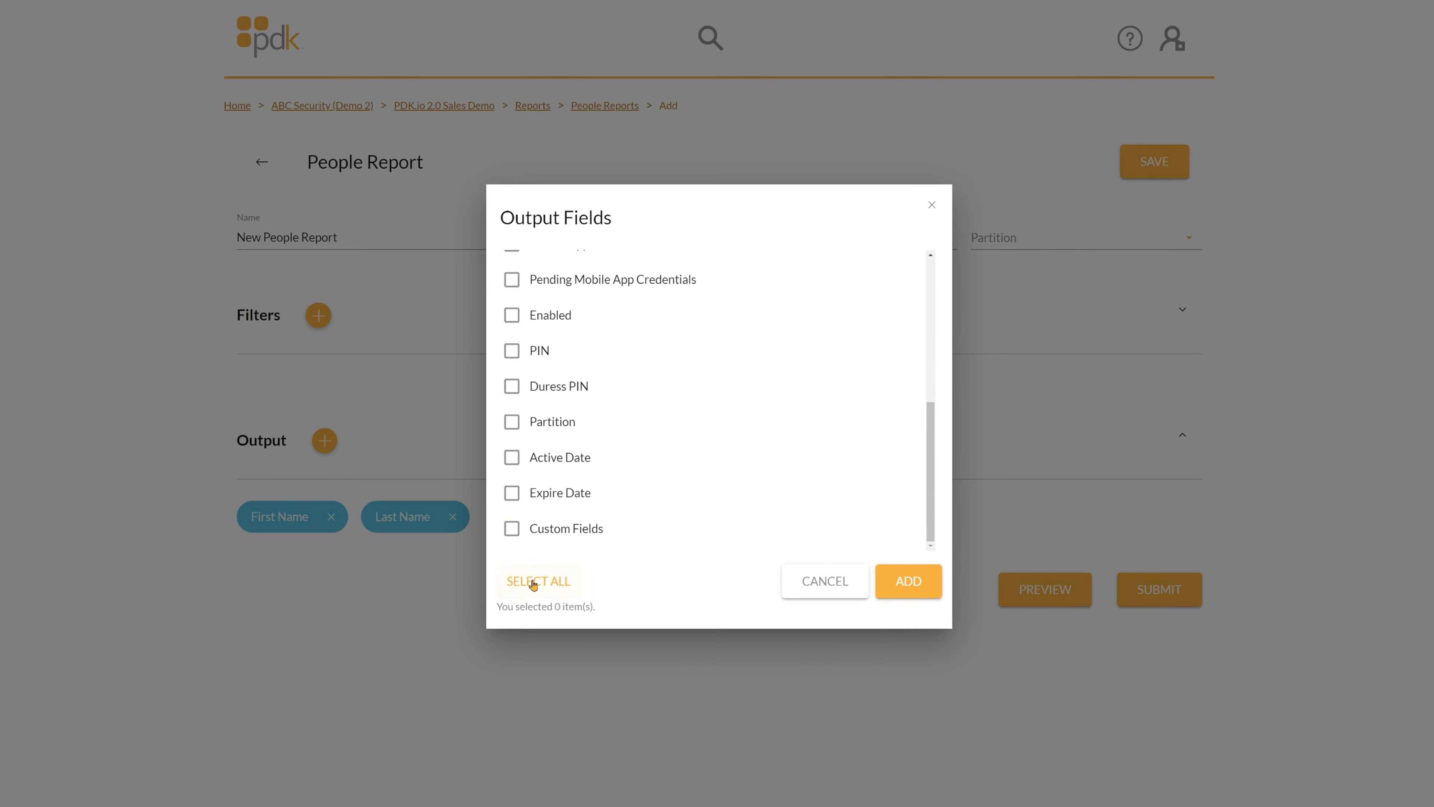
{"action": "left_click", "coordinate": [534, 582]}
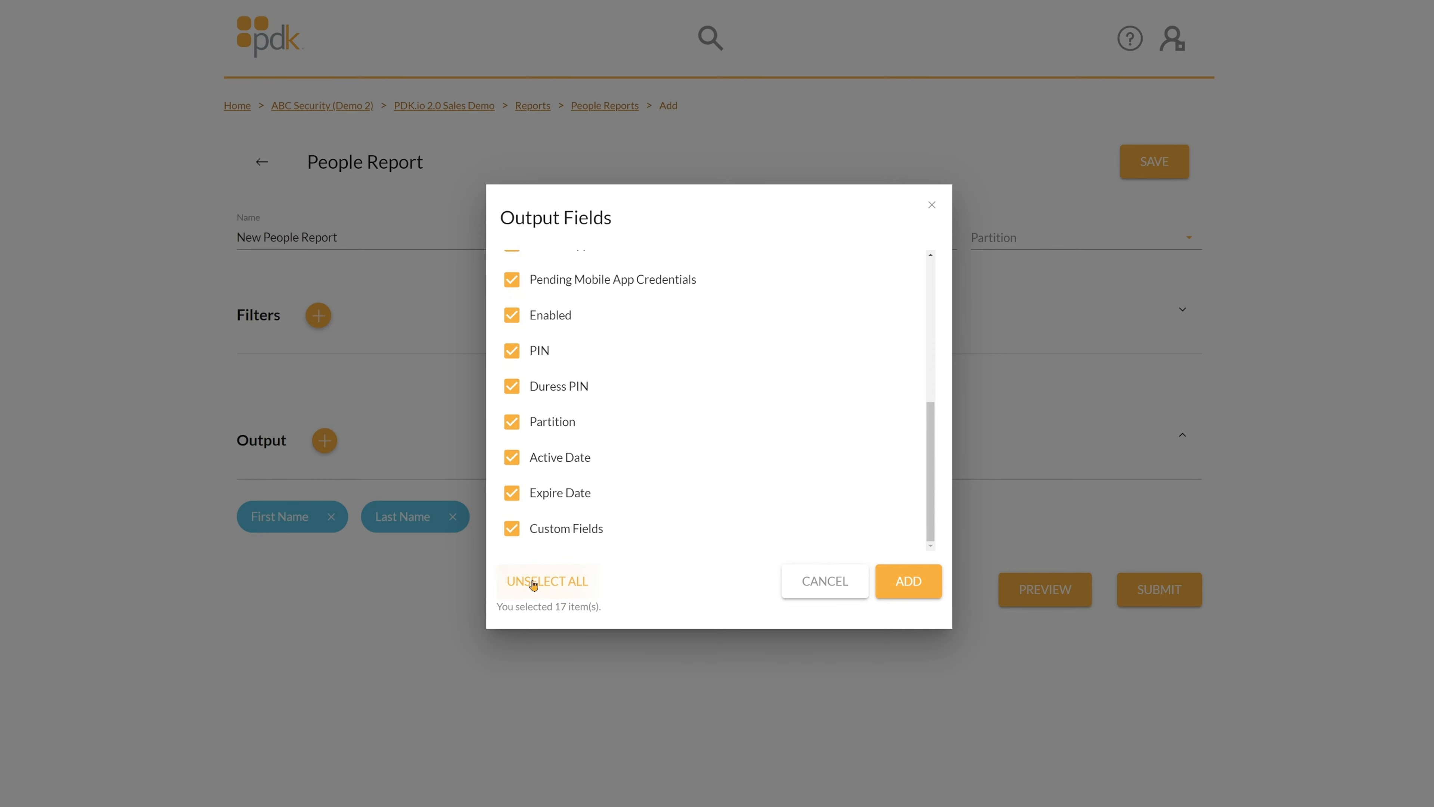
{"action": "left_click", "coordinate": [919, 587]}
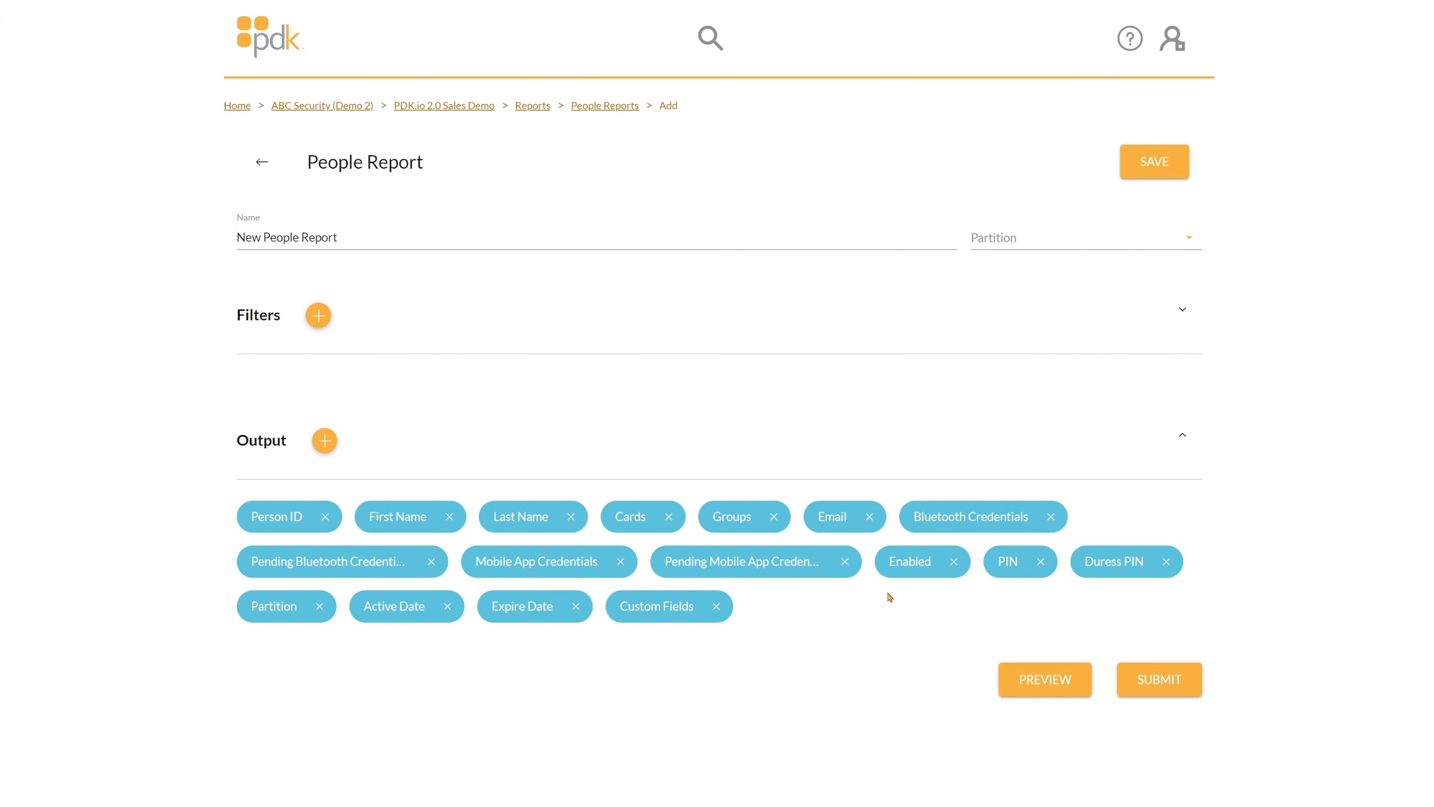
Preview the People Report and scroll through the results from ID to Duress PIN, then back up.
{"action": "left_click", "coordinate": [1045, 679]}
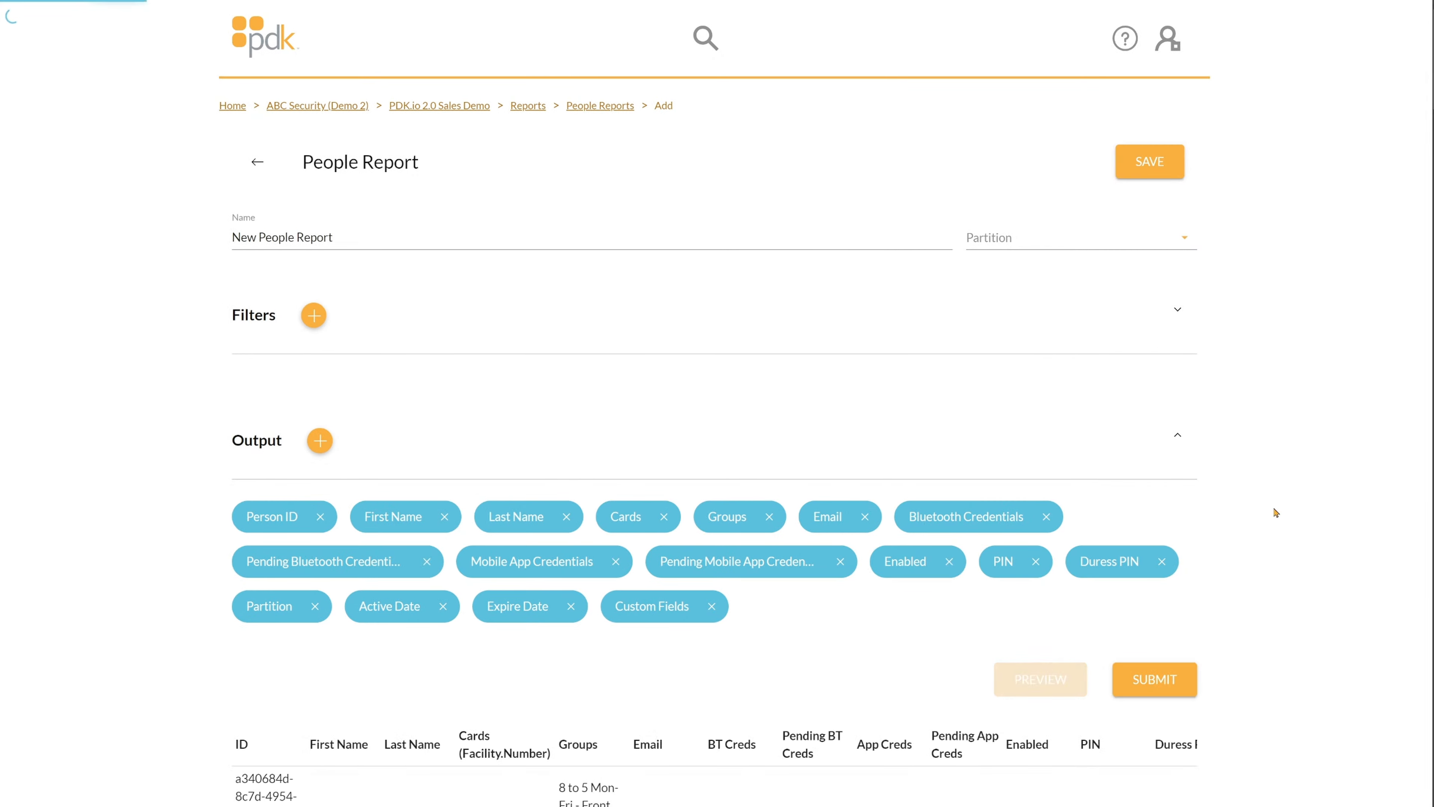
{"action": "scroll", "coordinate": [1327, 460], "scroll_direction": "down", "scroll_amount": 10}
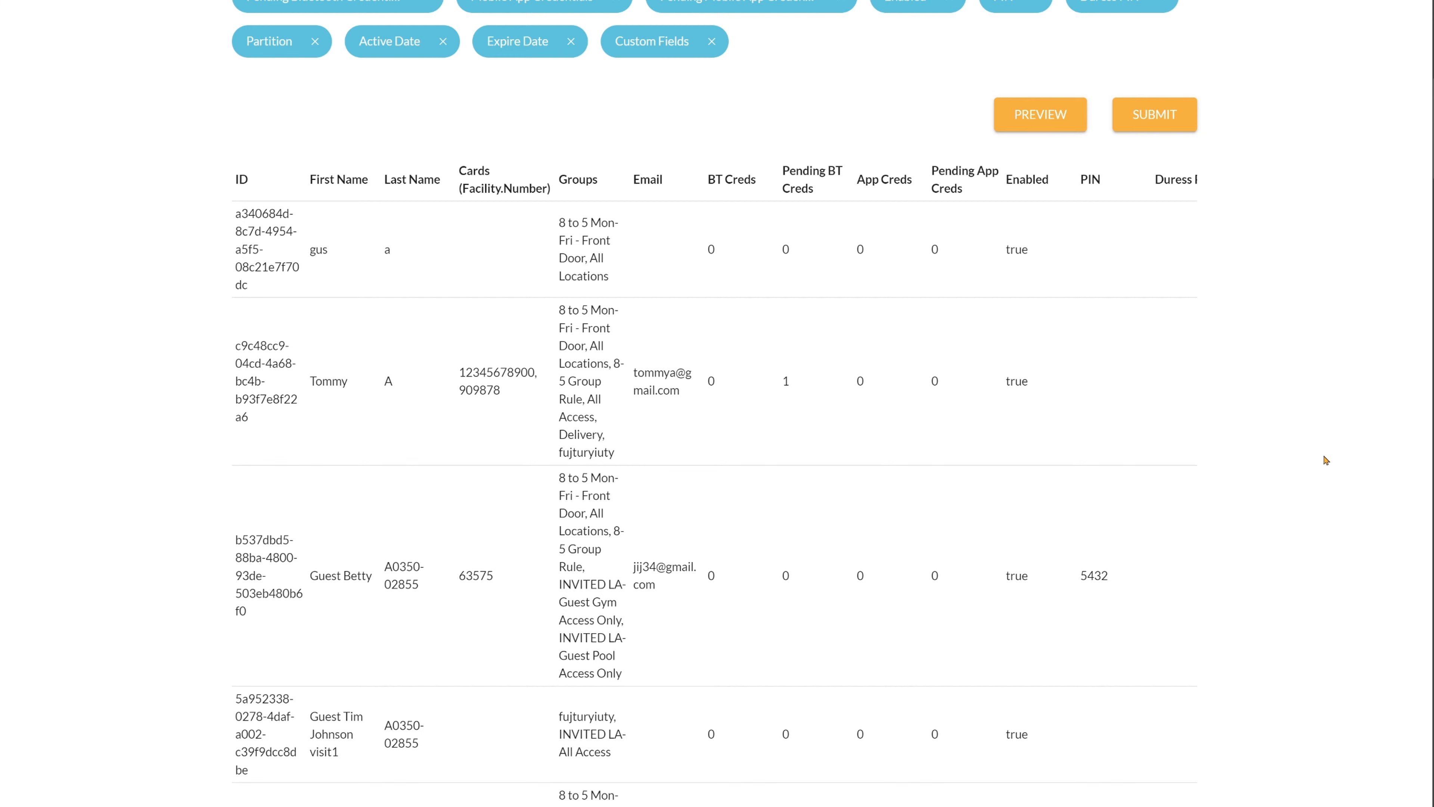
{"action": "scroll", "coordinate": [1326, 461], "scroll_direction": "down", "scroll_amount": 2}
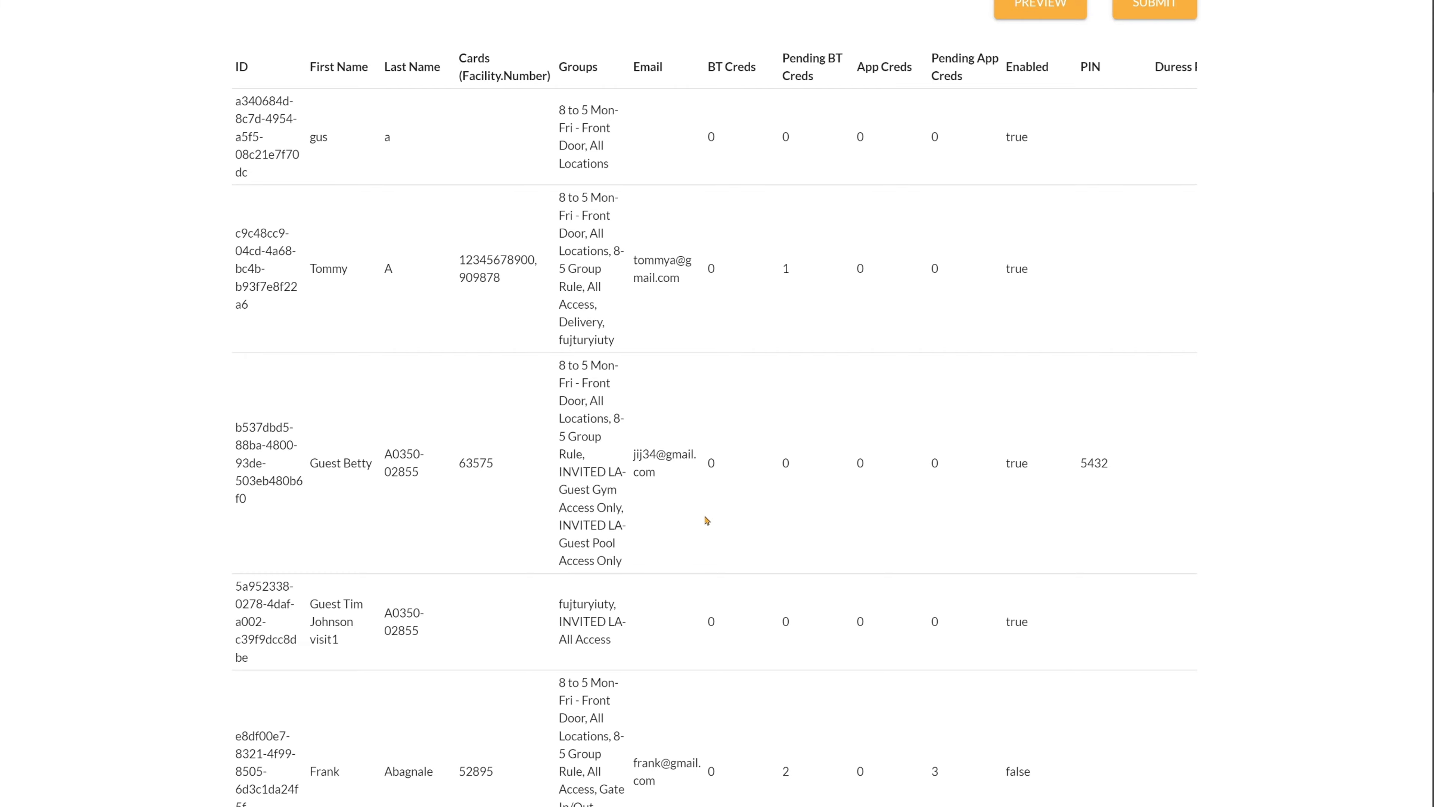
{"action": "scroll", "coordinate": [710, 522], "scroll_direction": "down", "scroll_amount": 20}
{"action": "scroll", "coordinate": [763, 523], "scroll_direction": "down", "scroll_amount": 8}
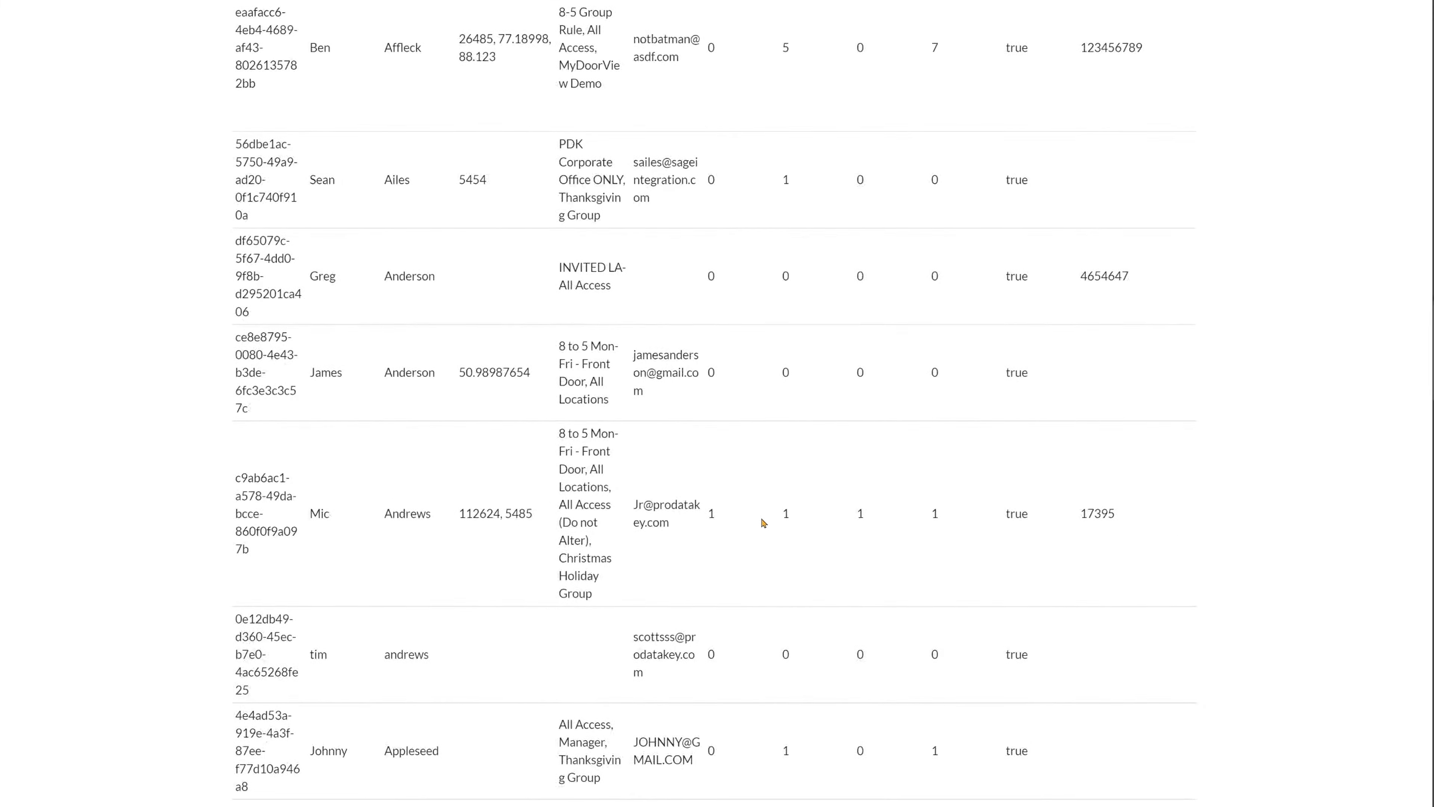
{"action": "scroll", "coordinate": [764, 523], "scroll_direction": "up", "scroll_amount": 15}
{"action": "scroll", "coordinate": [764, 522], "scroll_direction": "up", "scroll_amount": 15}
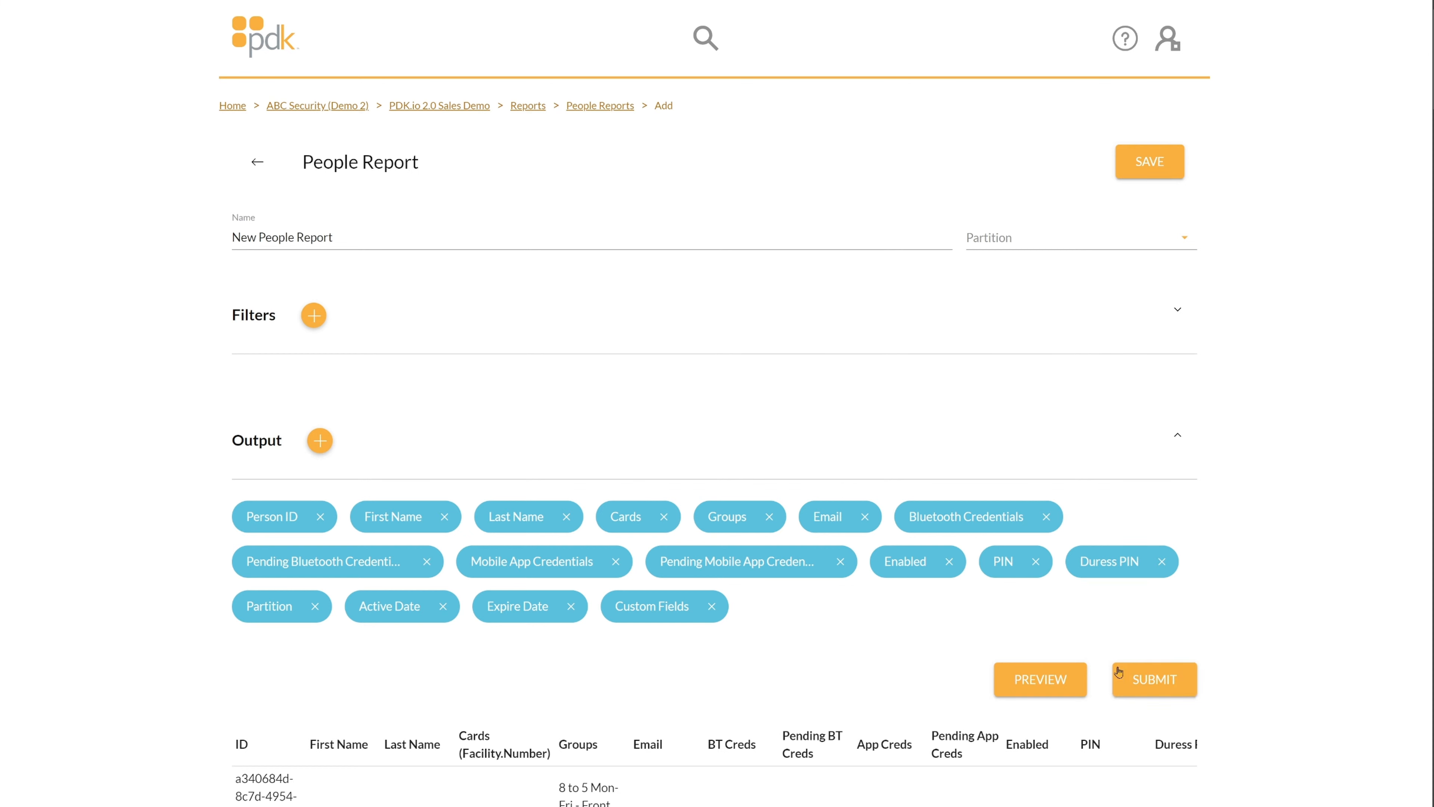
Review the latest submitted people report's View/Info and download options, then return to the Reports overview.
{"action": "left_click", "coordinate": [257, 163]}
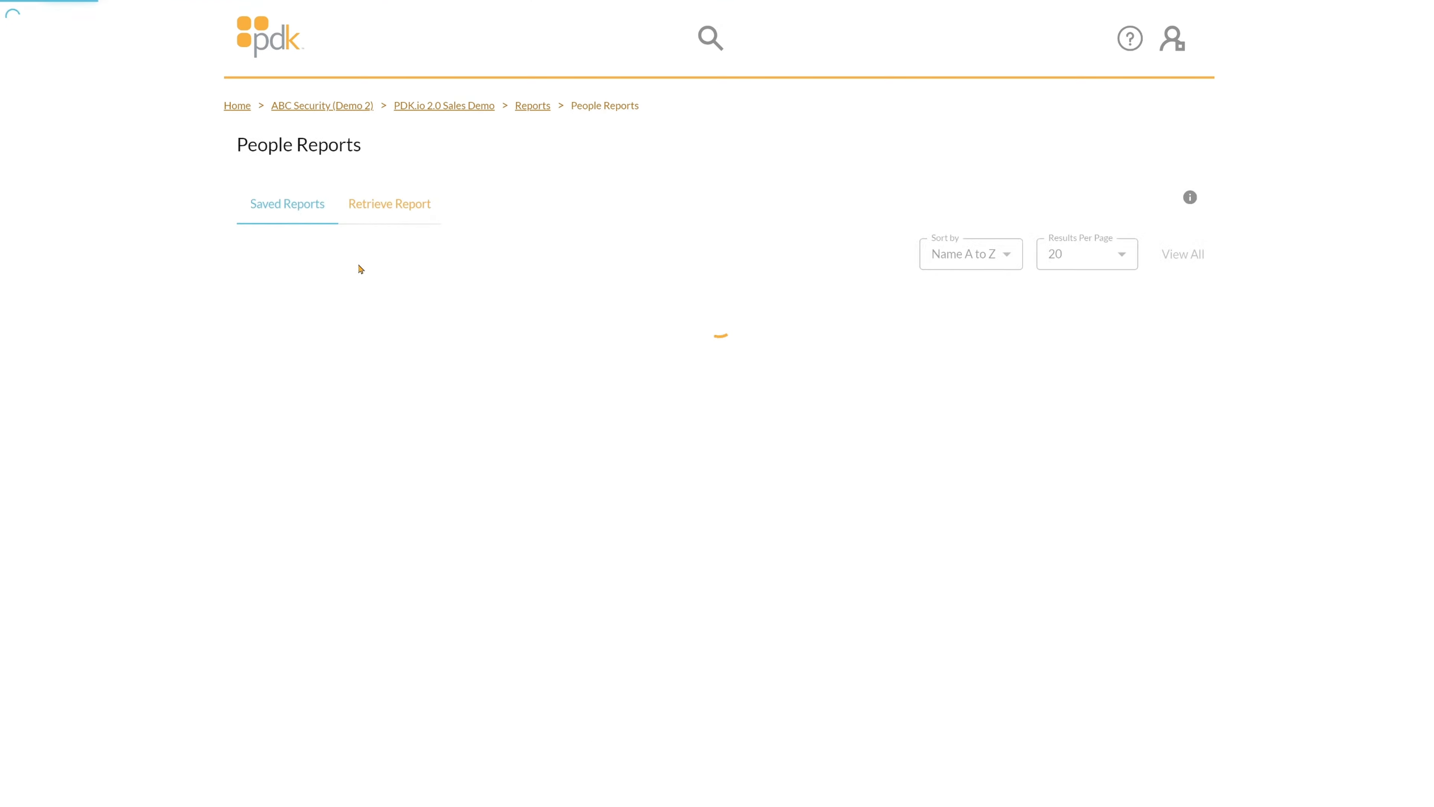
{"action": "left_click", "coordinate": [368, 204]}
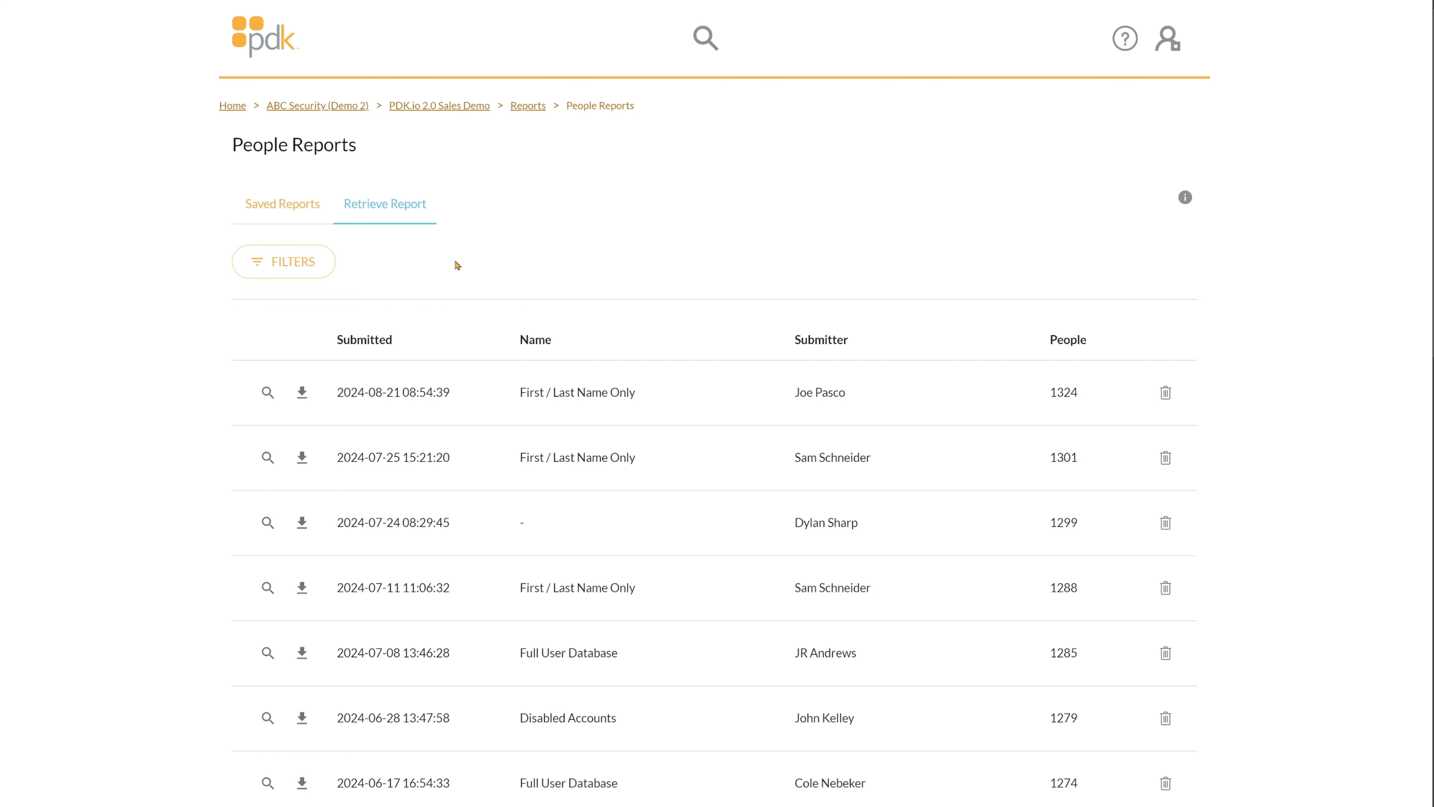
{"action": "left_click", "coordinate": [268, 396]}
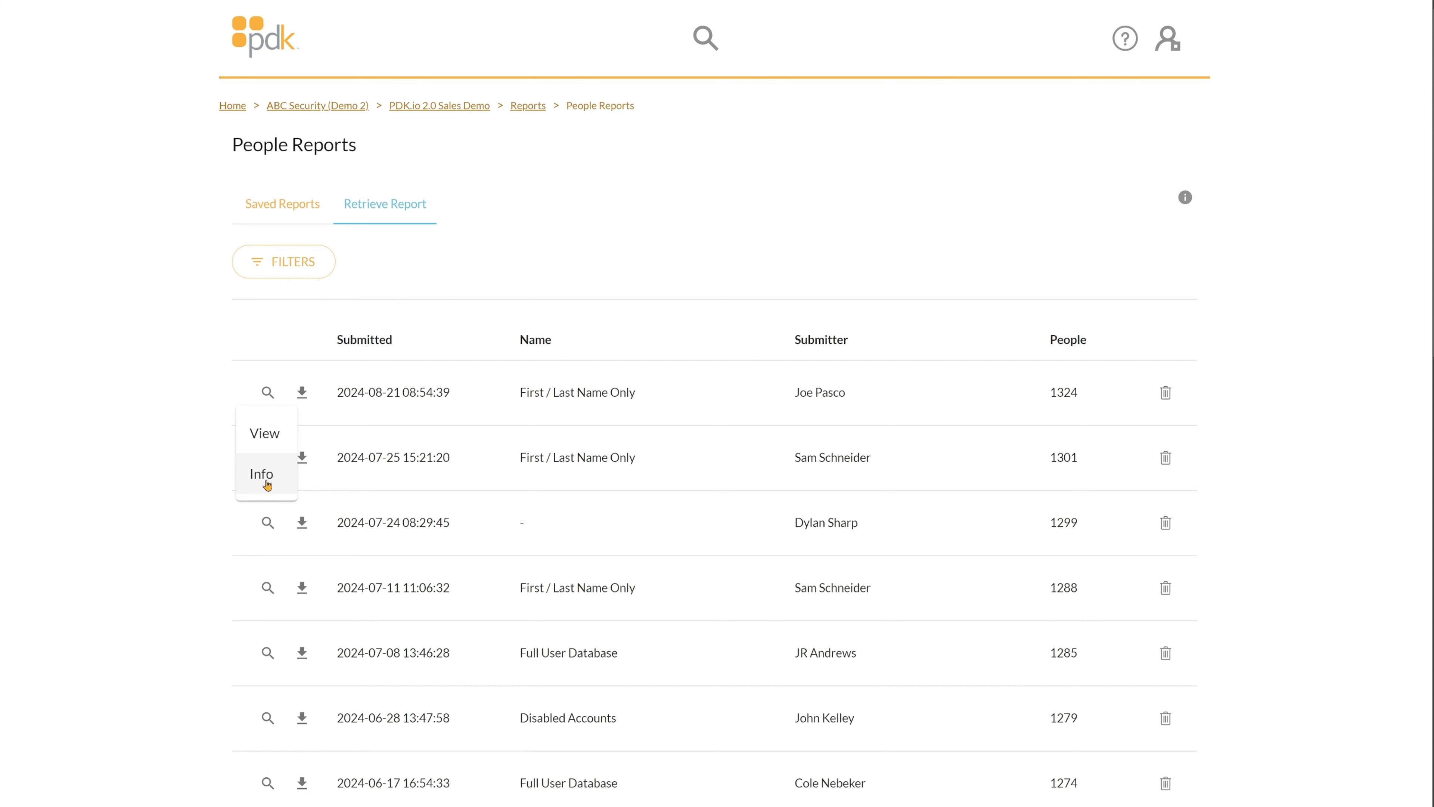
{"action": "left_click", "coordinate": [302, 393]}
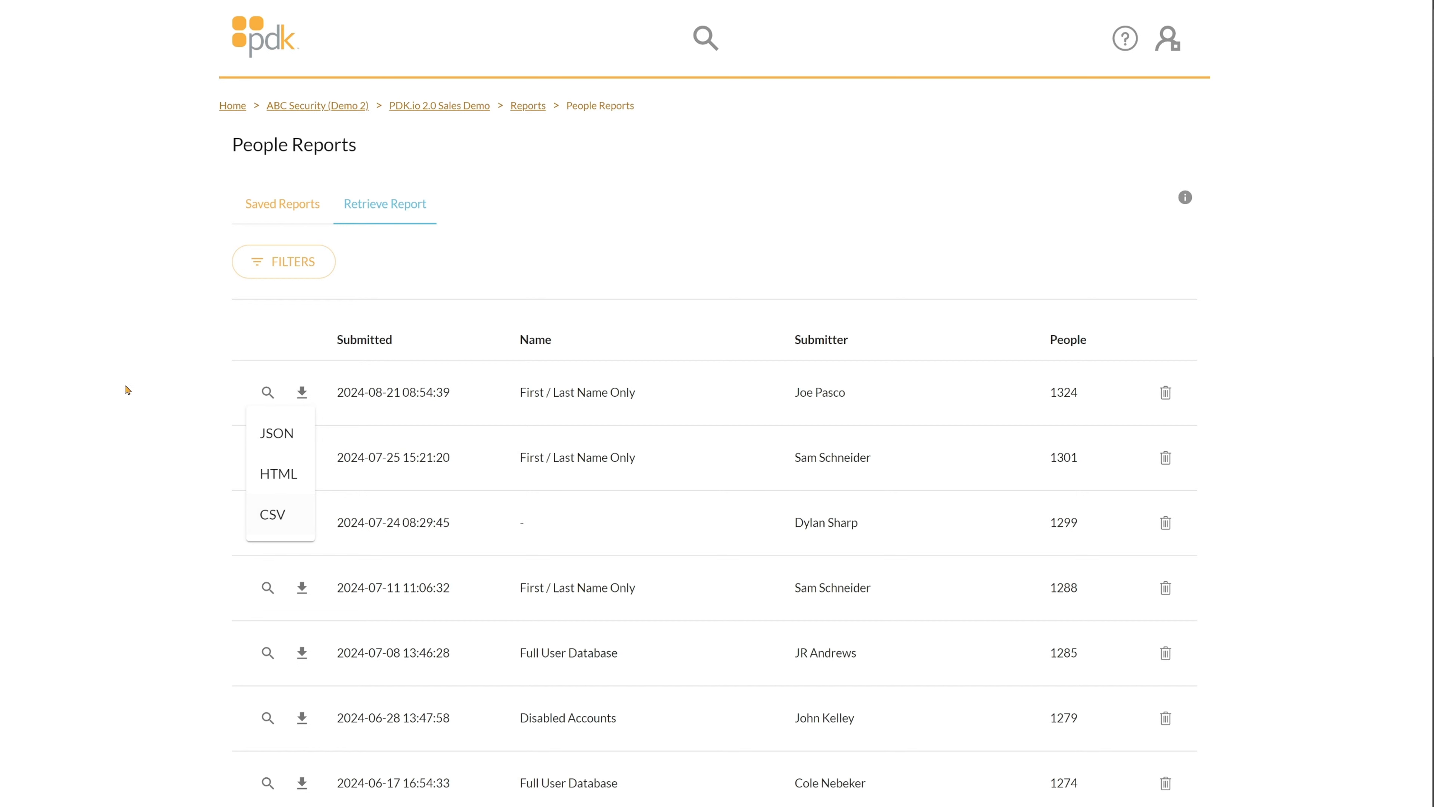
{"action": "left_click", "coordinate": [148, 375]}
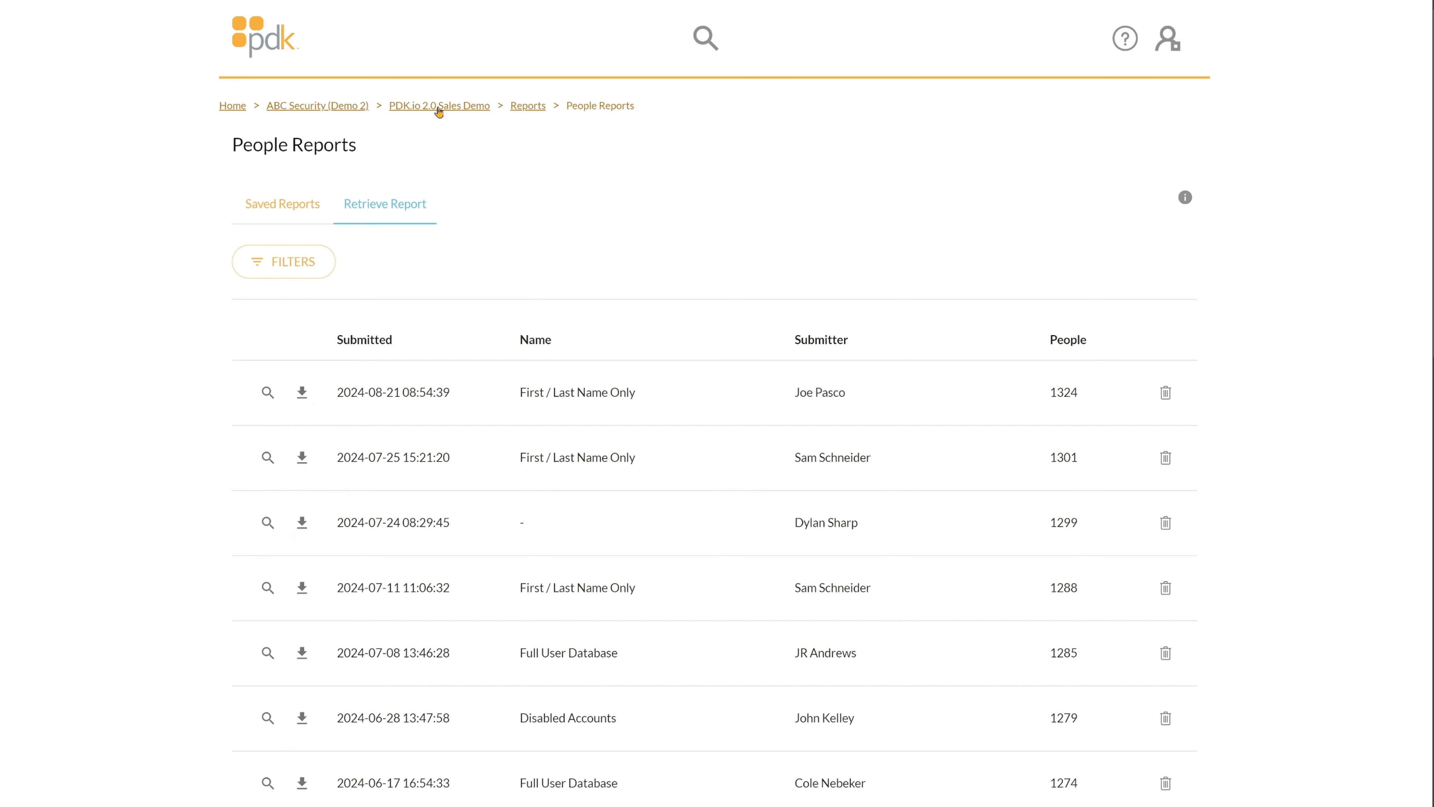
{"action": "left_click", "coordinate": [523, 109]}
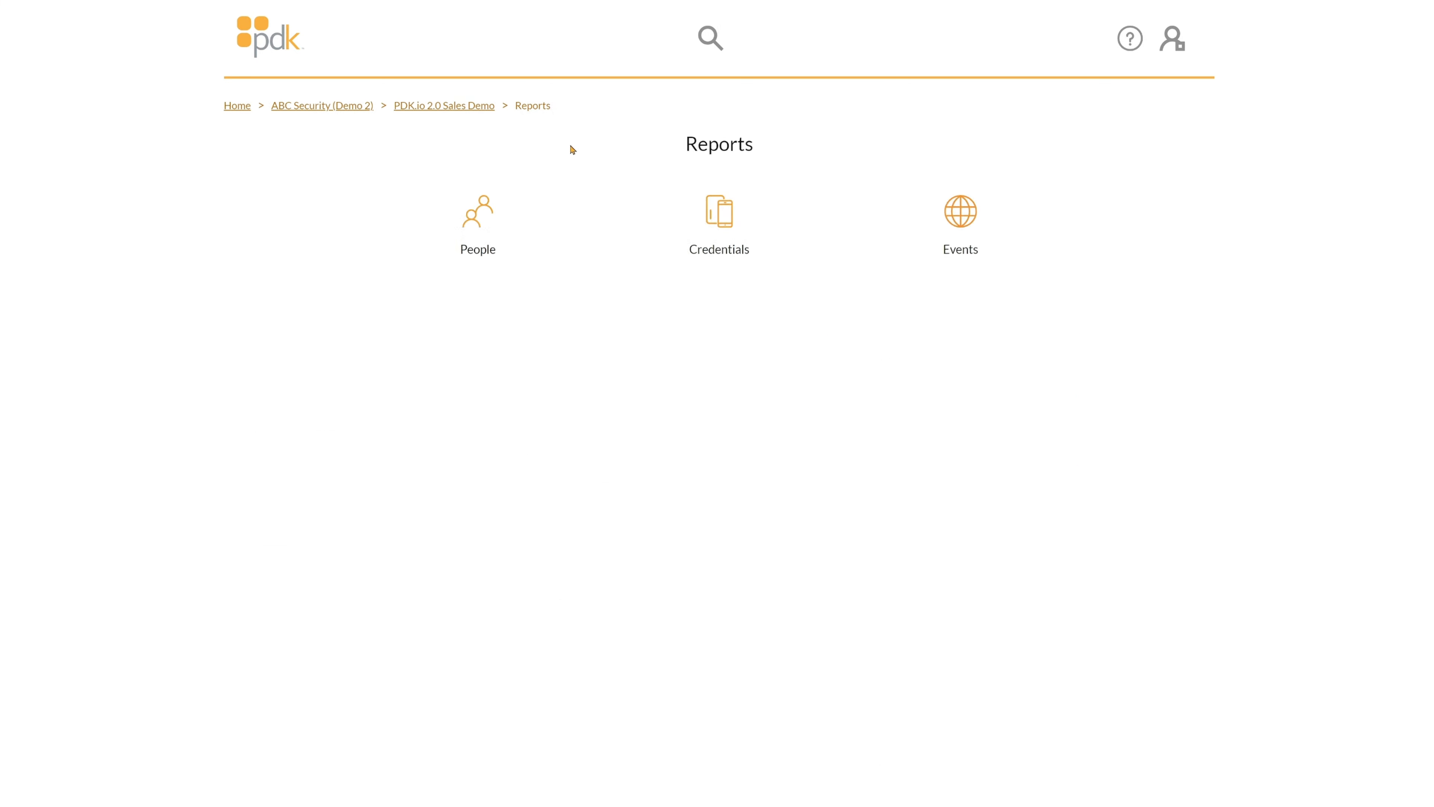
Start a Credentials Report named 'New Credentials Report', leave Partition unset, and begin adding a filter.
{"action": "left_click", "coordinate": [728, 278]}
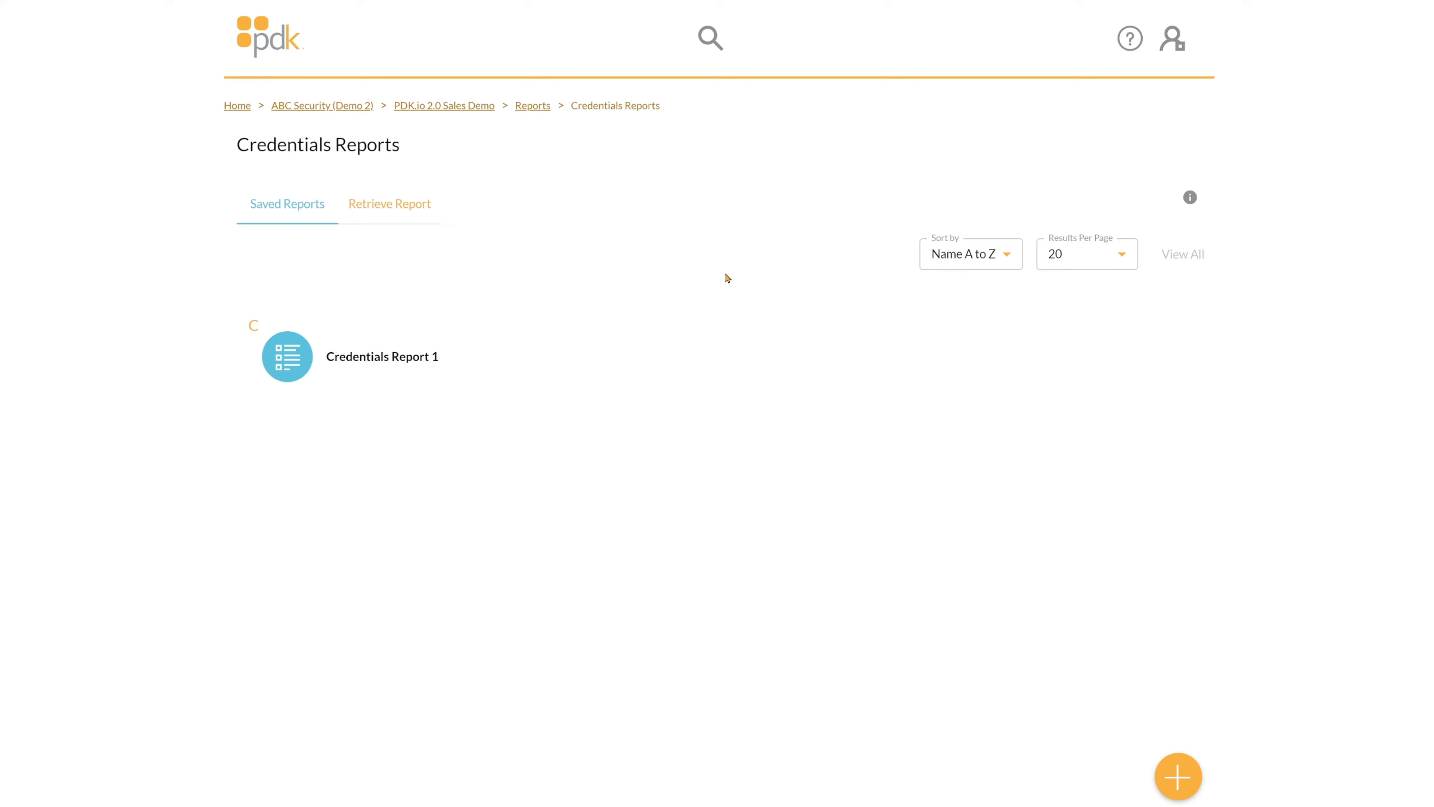
{"action": "left_click", "coordinate": [1178, 774]}
{"action": "left_click", "coordinate": [270, 235]}
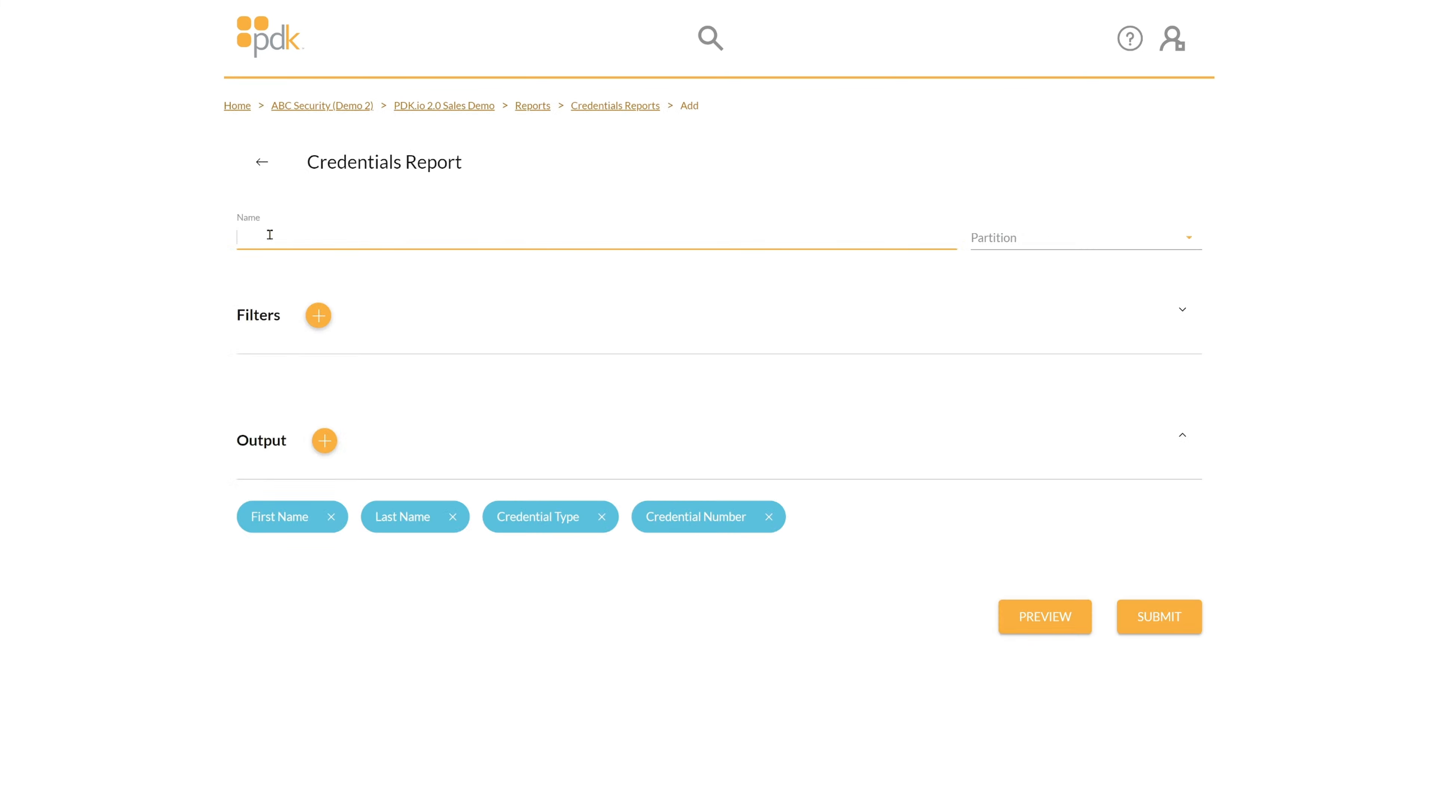
{"action": "type", "text": "New Creden"}
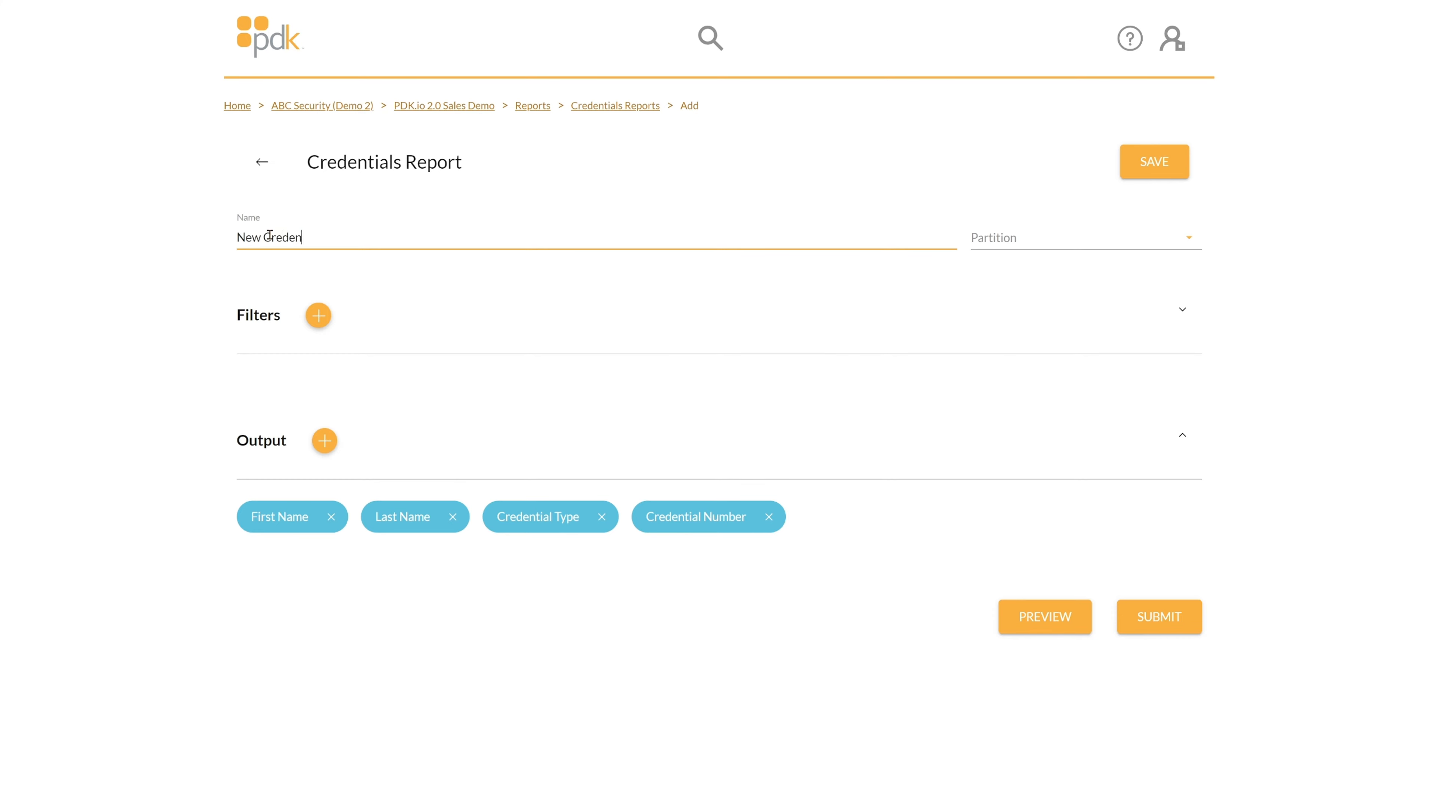
{"action": "type", "text": "tials Report"}
{"action": "left_click", "coordinate": [1098, 237]}
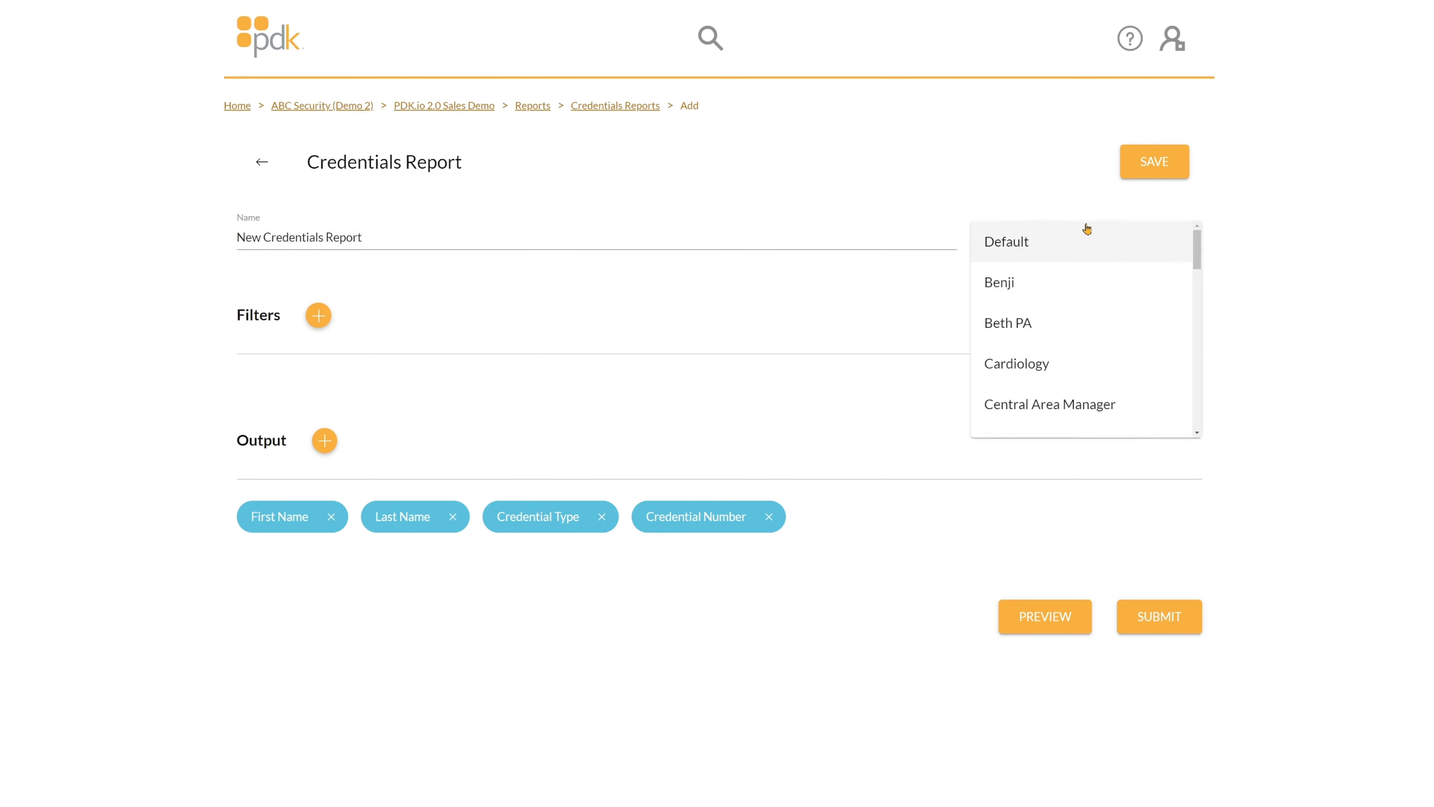
{"action": "left_click", "coordinate": [823, 238]}
{"action": "left_click", "coordinate": [319, 318]}
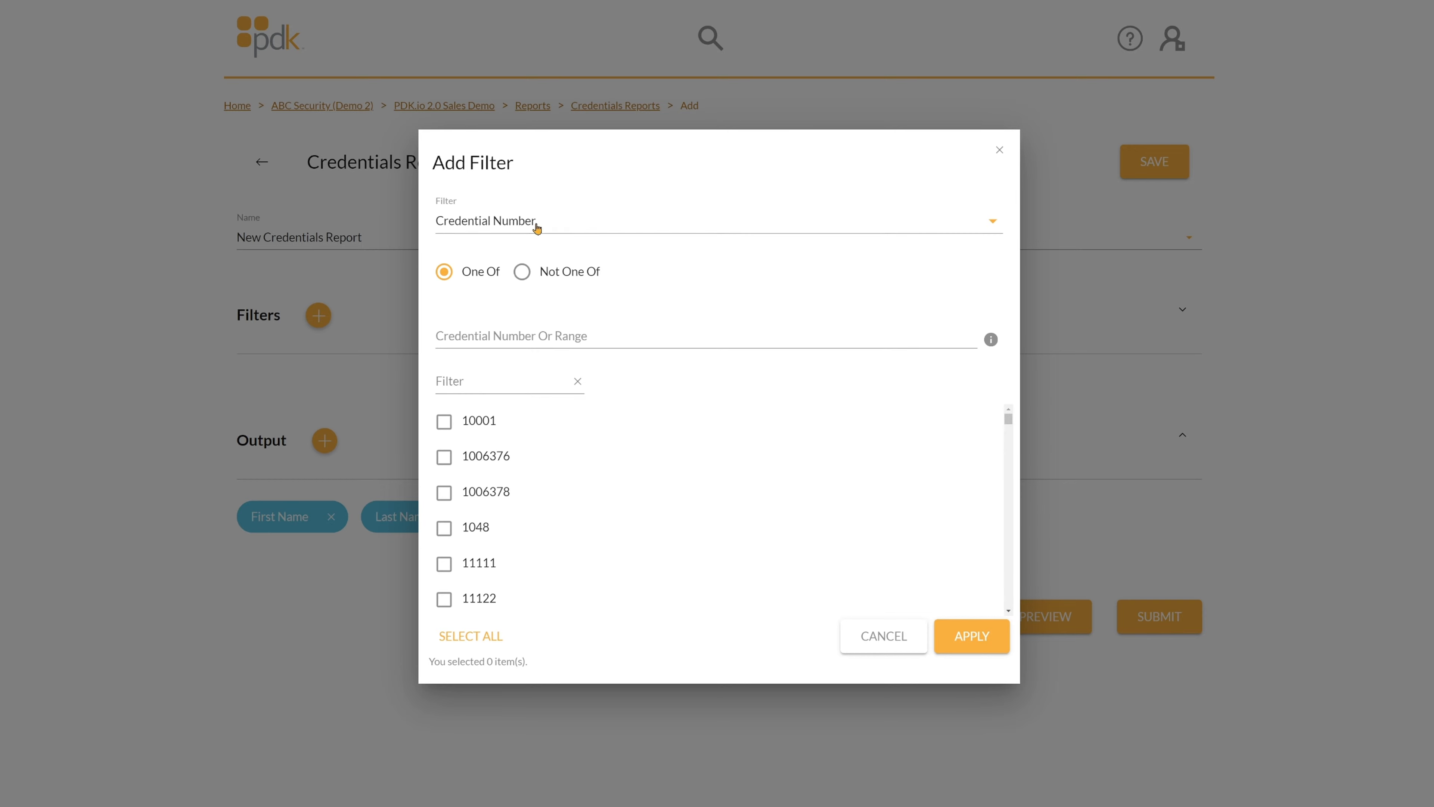
Try Credential Type, Facility Code, Creation Date, Last Scan Date and Credential Status as filters, then cancel.
{"action": "scroll", "coordinate": [551, 497], "scroll_direction": "down", "scroll_amount": 5}
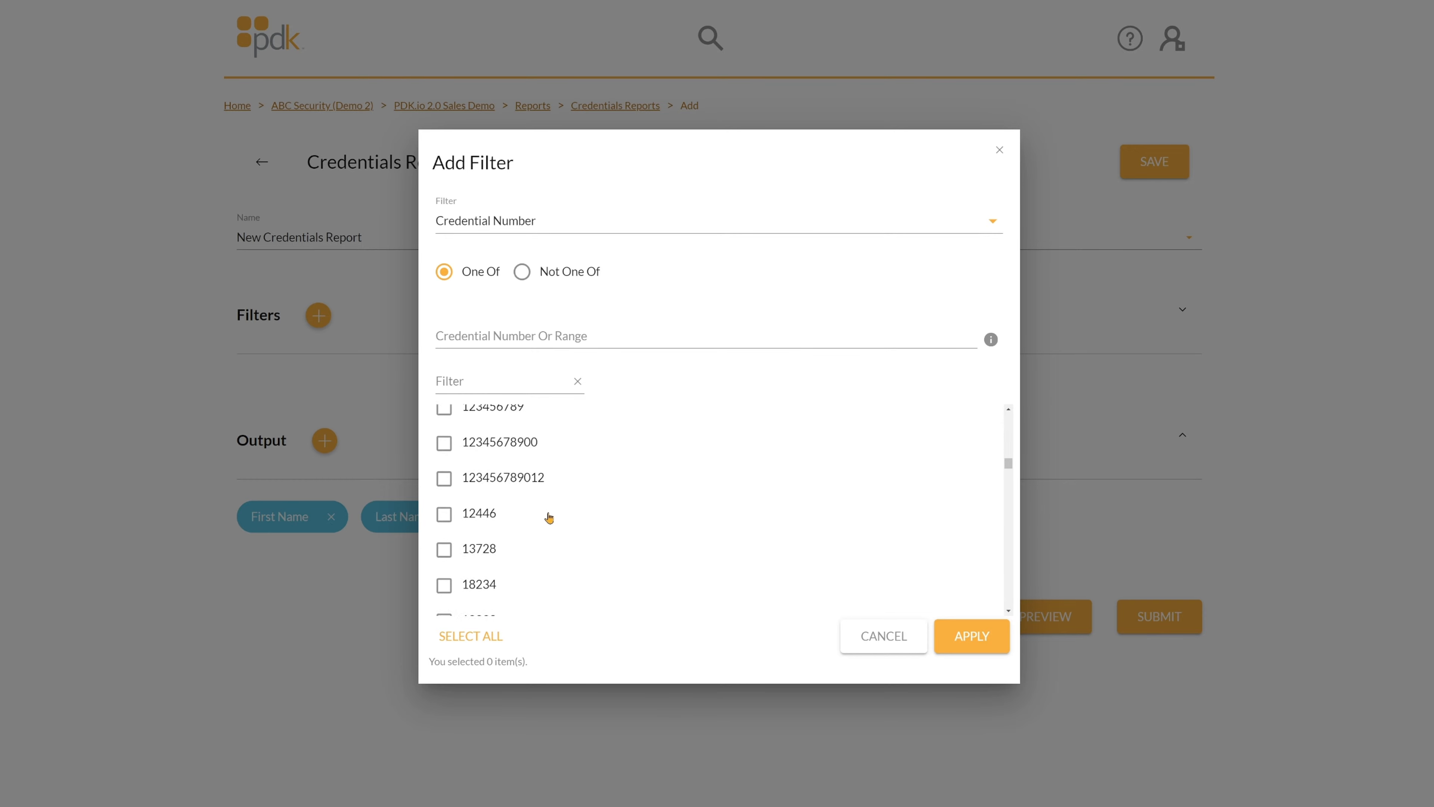
{"action": "scroll", "coordinate": [549, 517], "scroll_direction": "up", "scroll_amount": 5}
{"action": "left_click", "coordinate": [517, 222]}
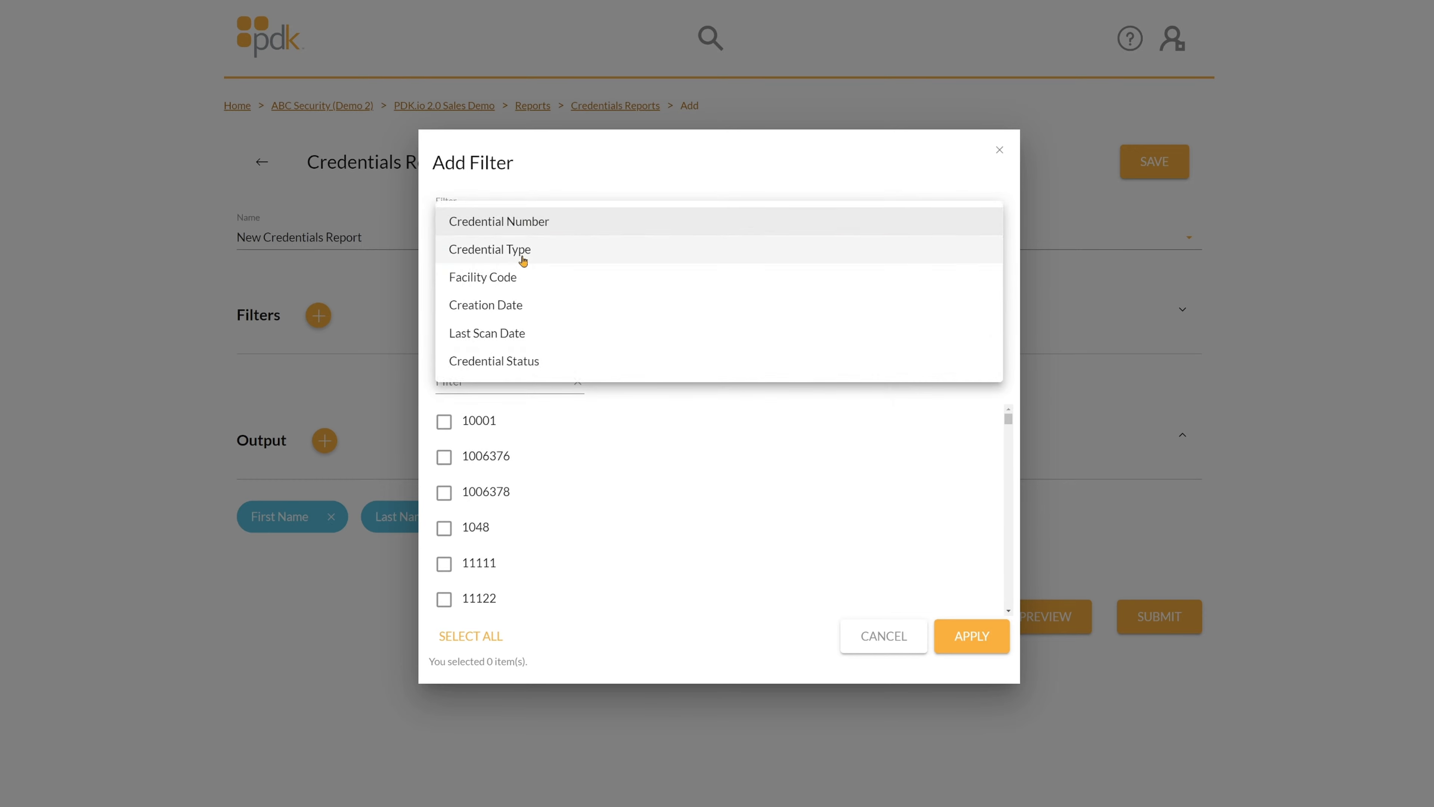
{"action": "left_click", "coordinate": [524, 261]}
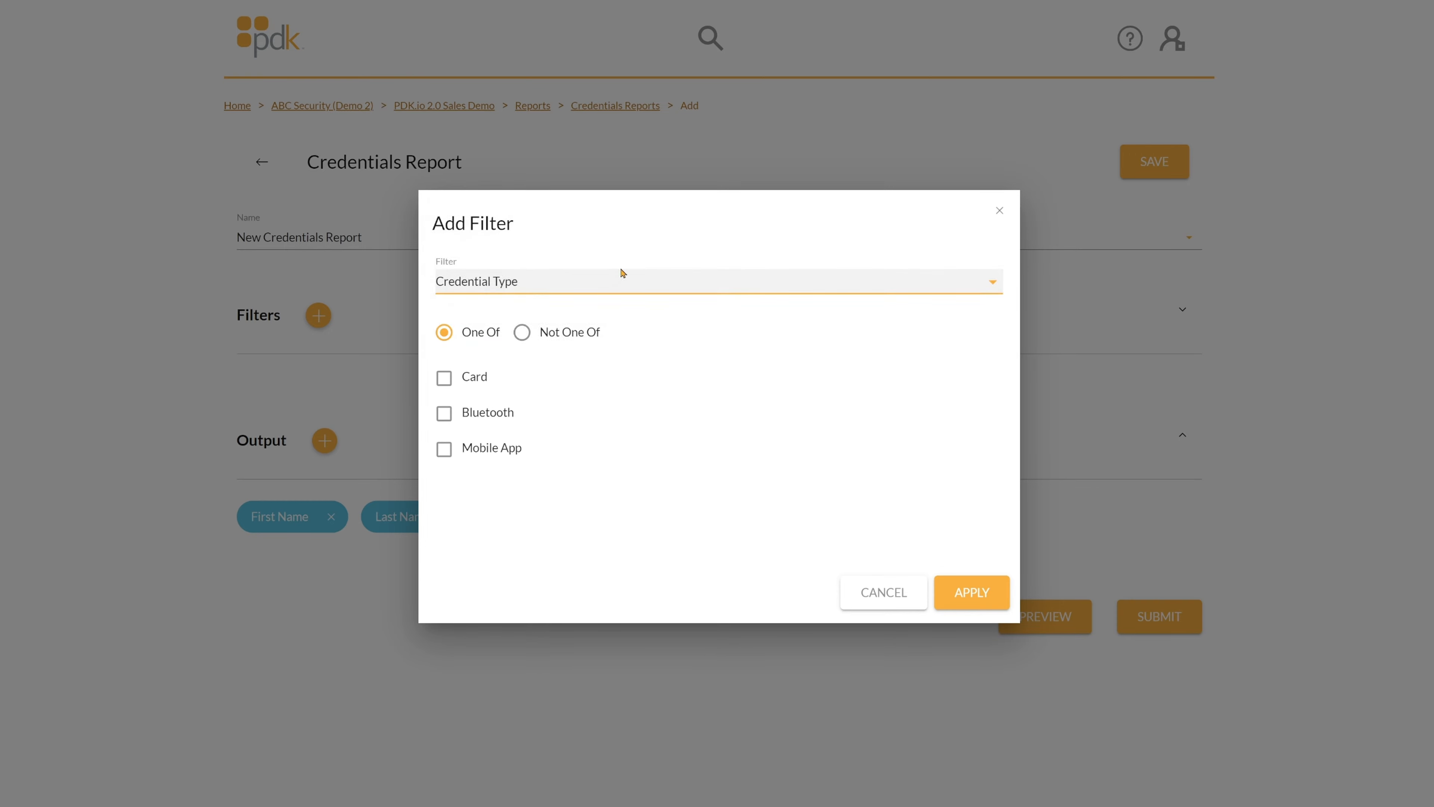
{"action": "left_click", "coordinate": [621, 287]}
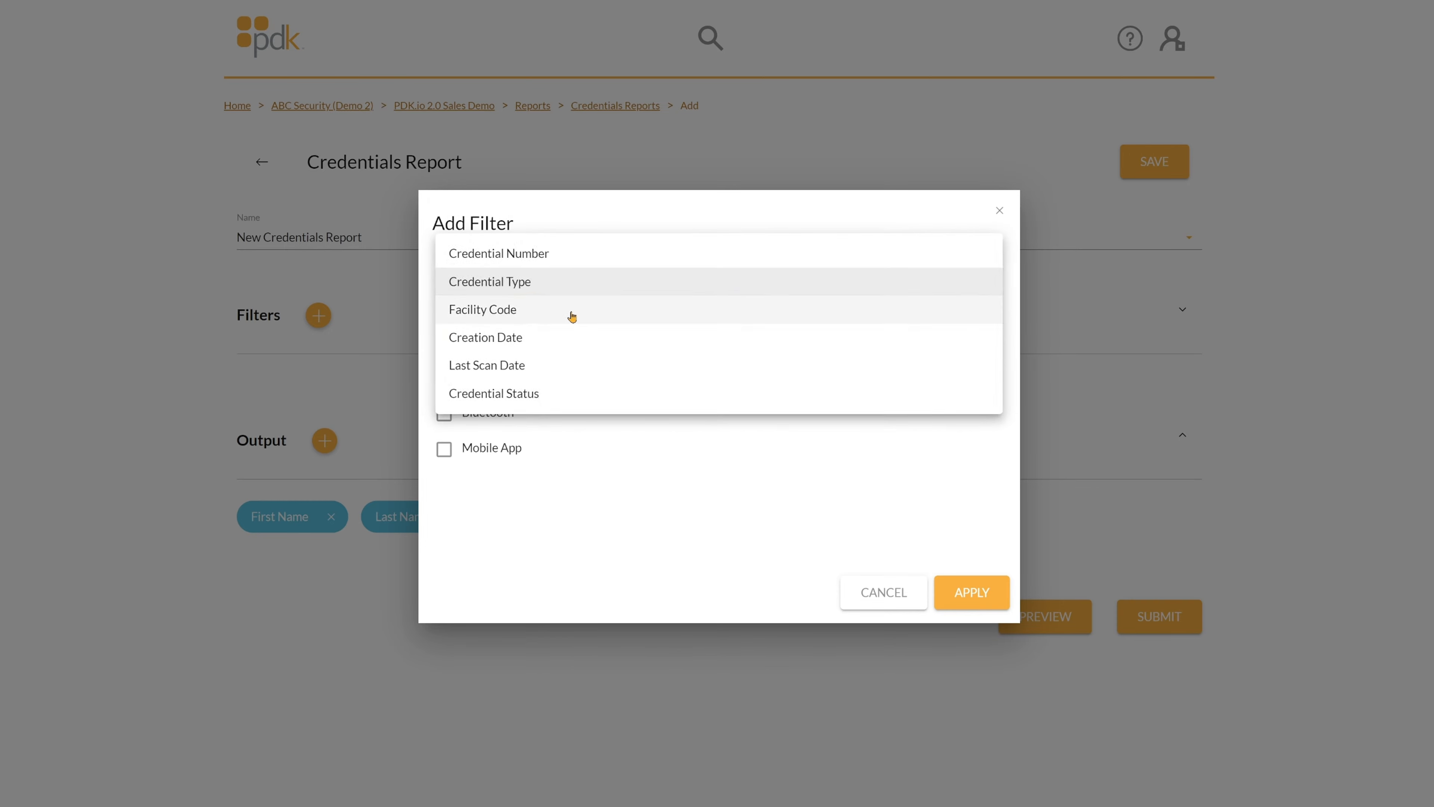
{"action": "left_click", "coordinate": [572, 317]}
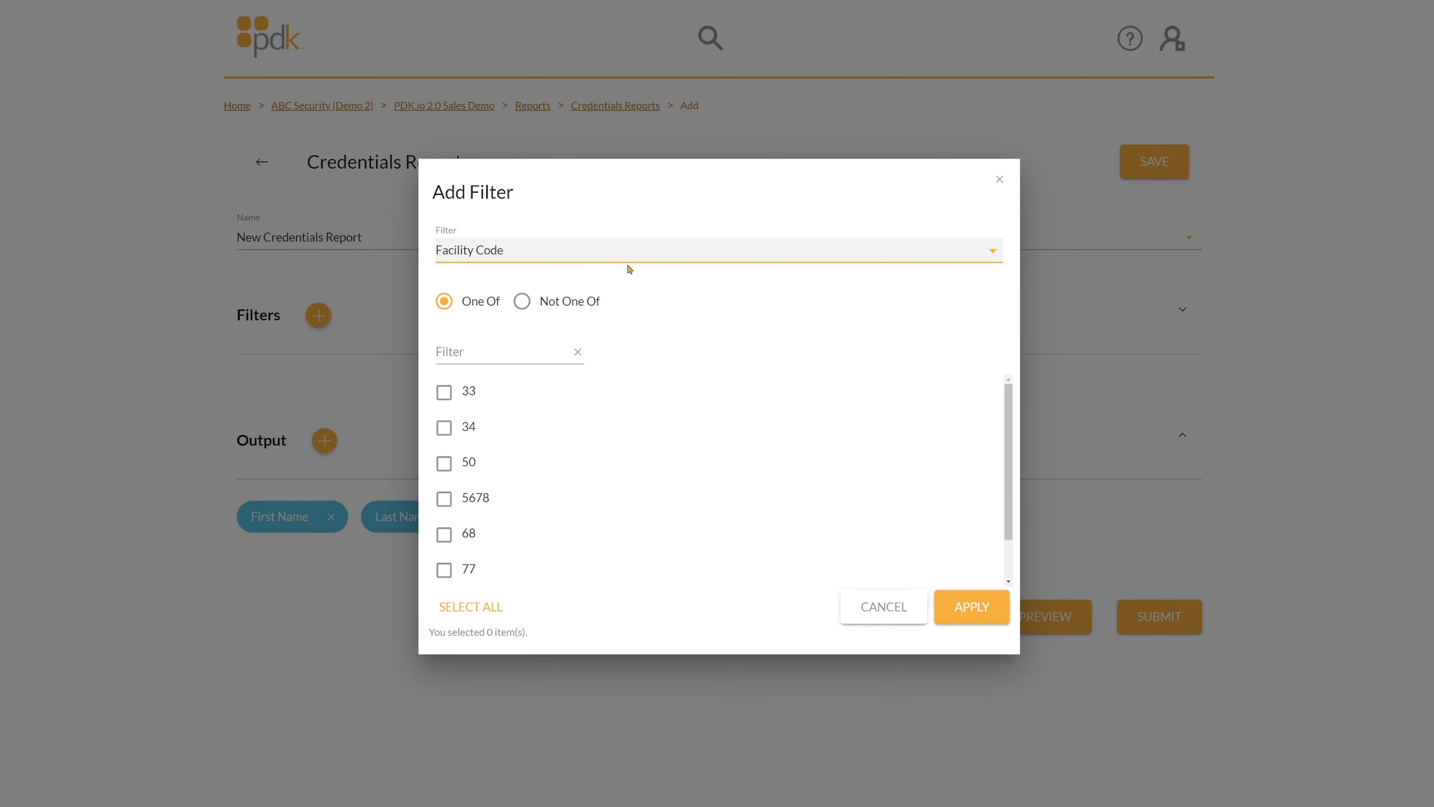
{"action": "left_click", "coordinate": [625, 249]}
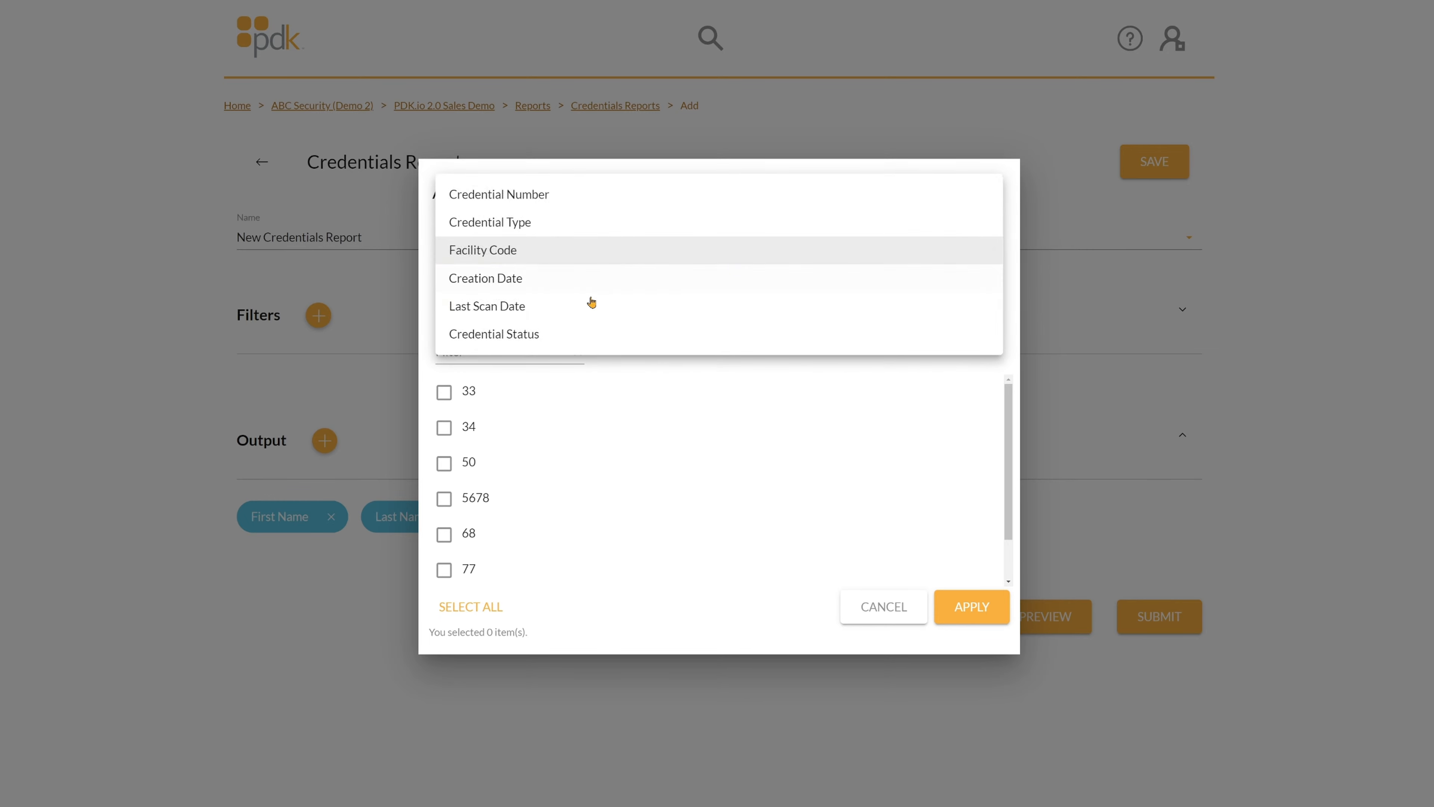
{"action": "left_click", "coordinate": [559, 281]}
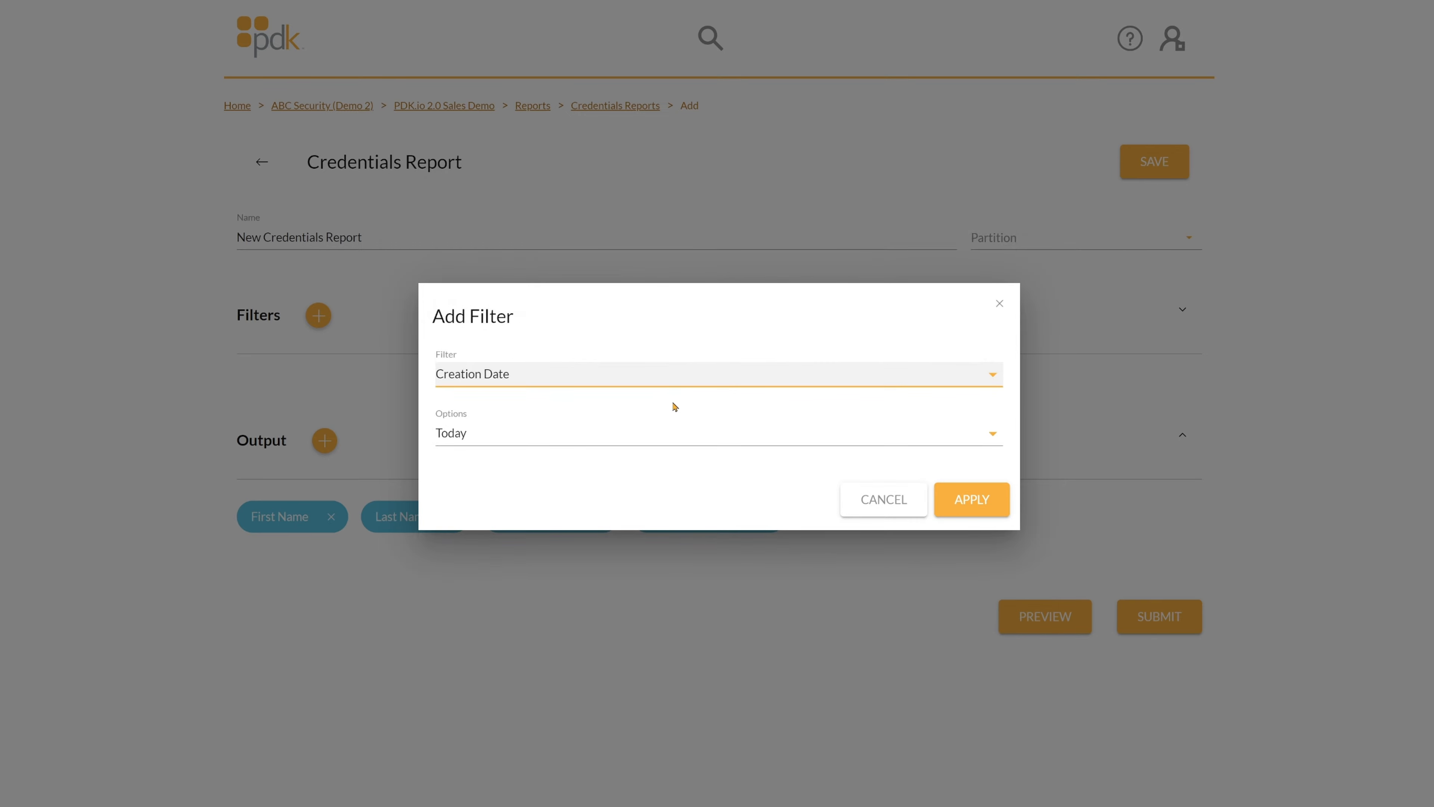
{"action": "left_click", "coordinate": [652, 379]}
{"action": "left_click", "coordinate": [581, 401]}
{"action": "left_click", "coordinate": [576, 383]}
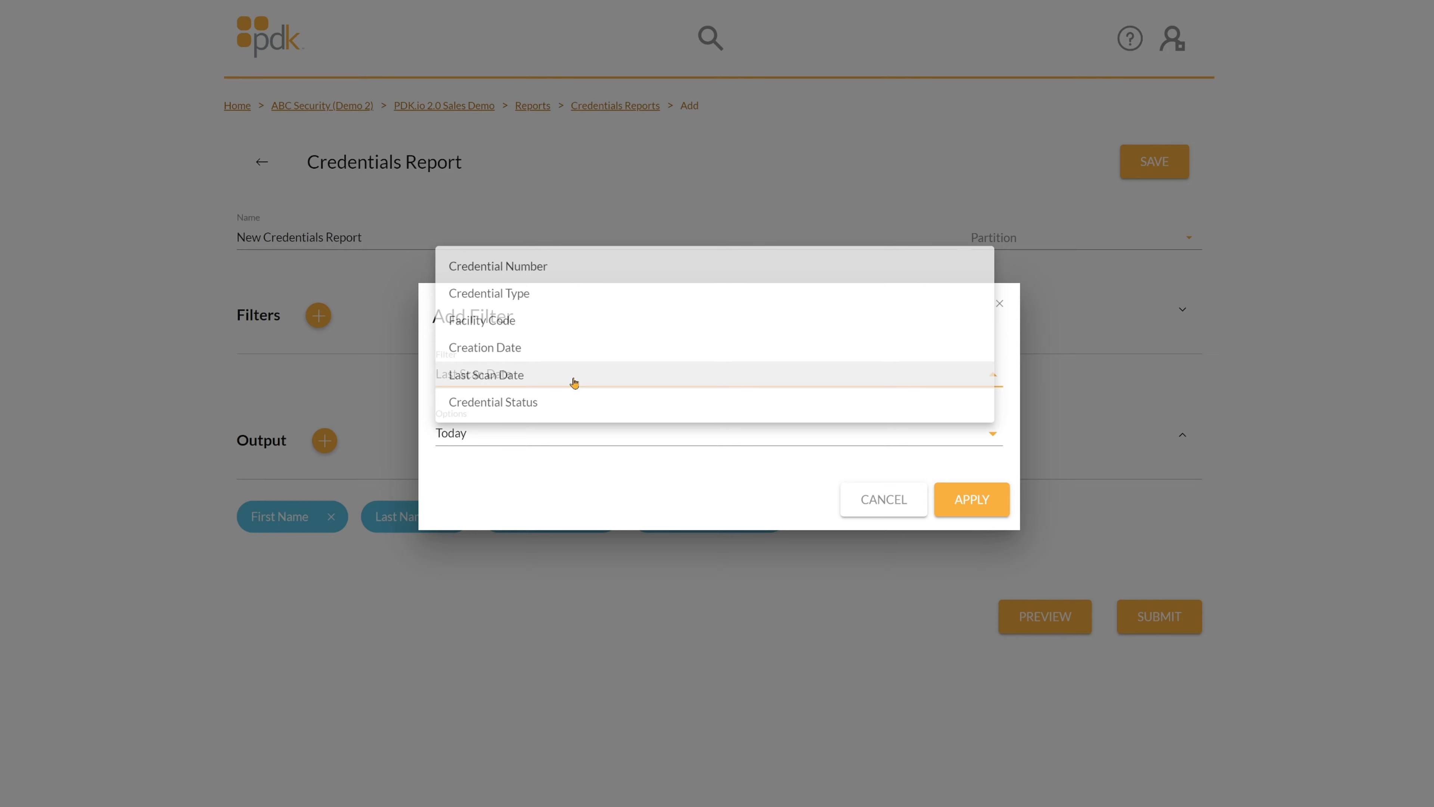
{"action": "left_click", "coordinate": [560, 404]}
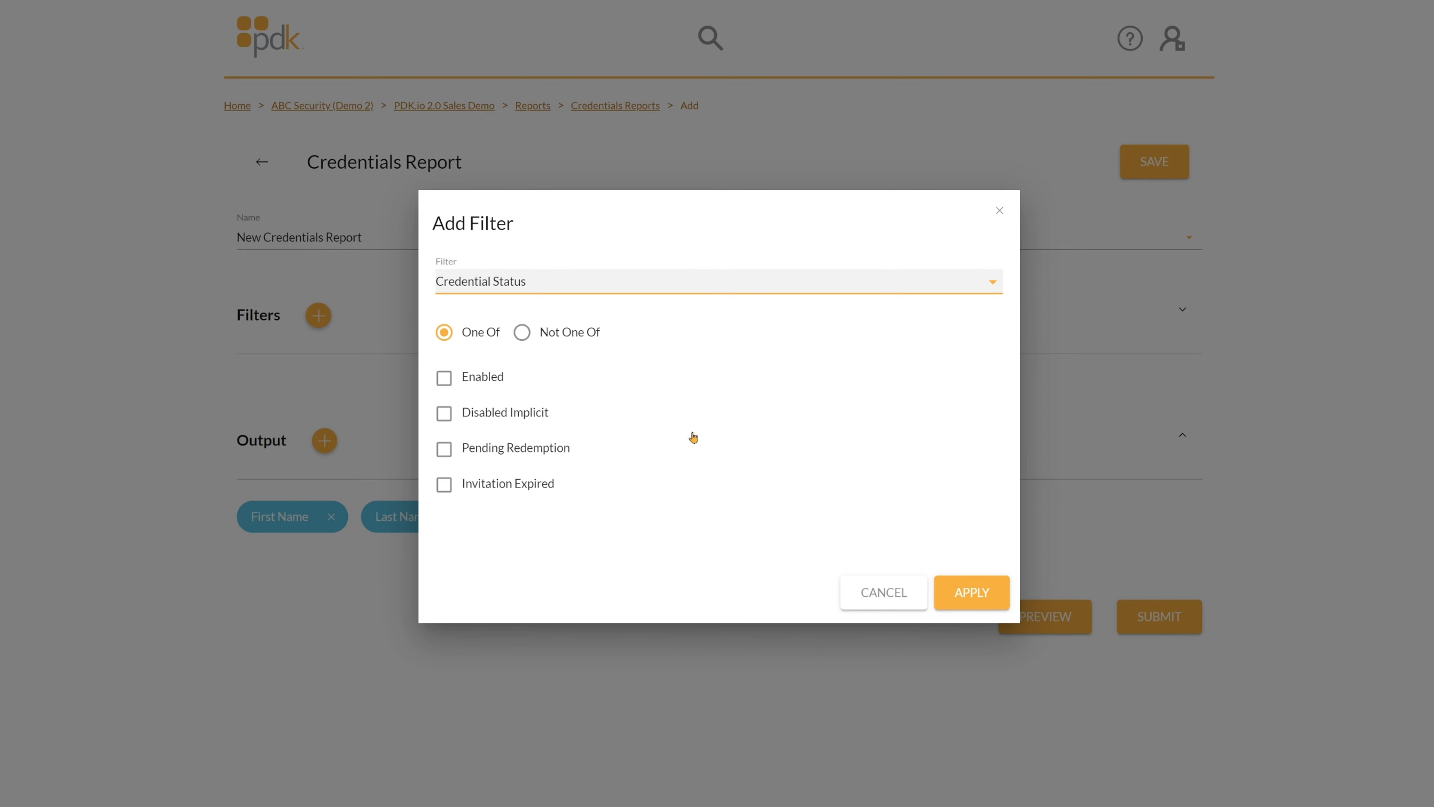
{"action": "left_click", "coordinate": [876, 592]}
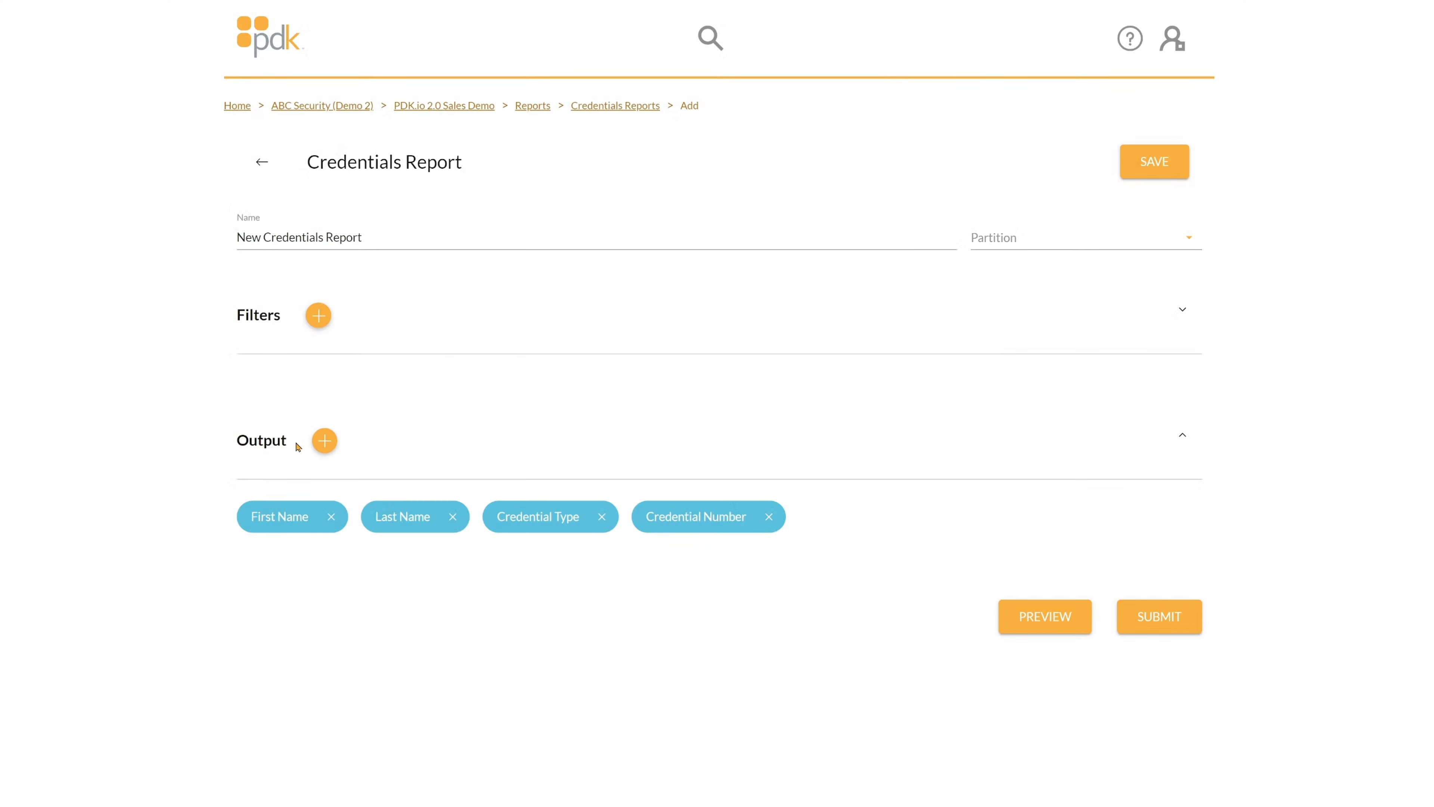
Clear the output fields and tick Credential ID, Number, Facility Code, Type, Status, Person ID and First Name.
{"action": "left_click", "coordinate": [325, 441]}
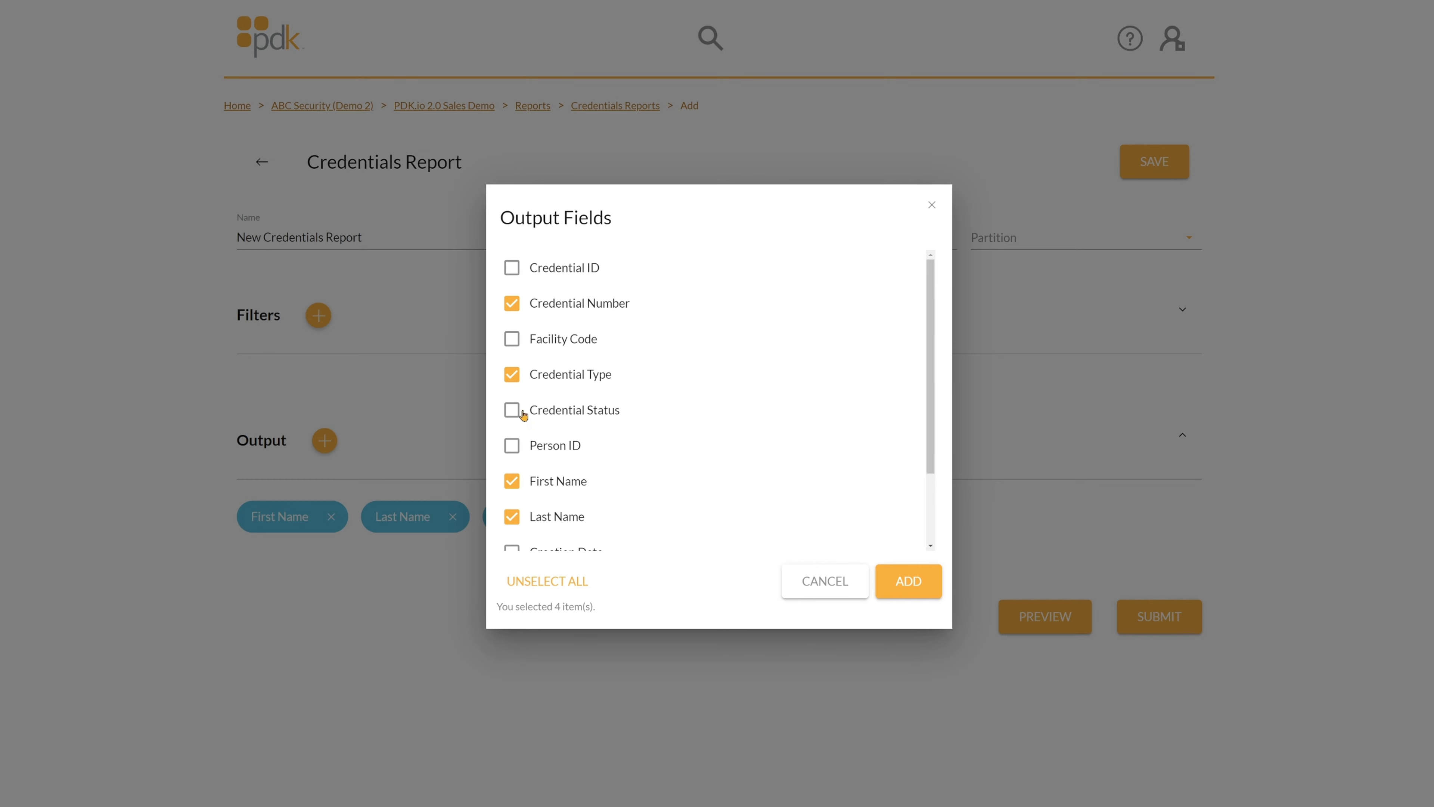
{"action": "left_click", "coordinate": [525, 583]}
{"action": "left_click", "coordinate": [509, 269]}
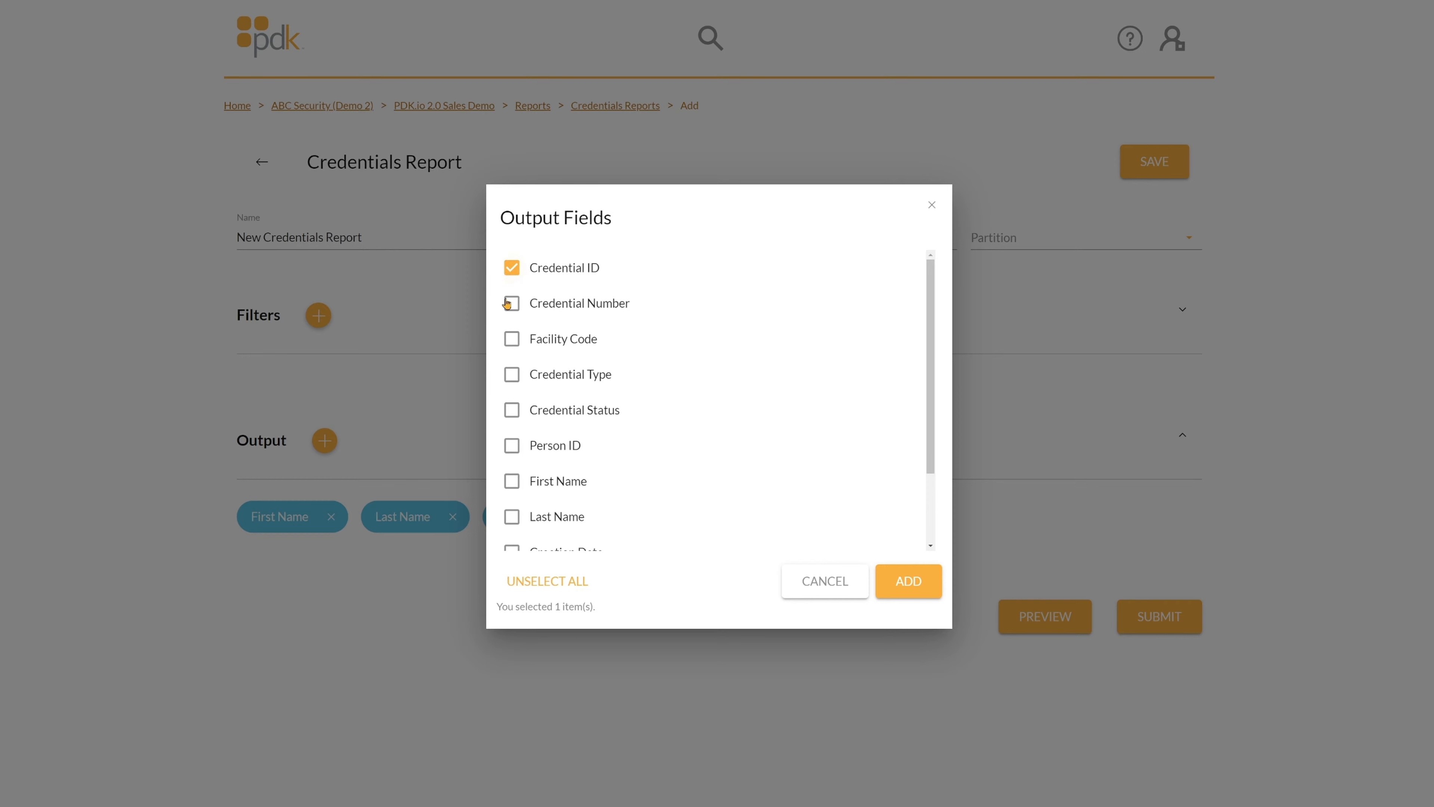
{"action": "left_click", "coordinate": [511, 310]}
{"action": "left_click", "coordinate": [512, 346]}
{"action": "left_click", "coordinate": [512, 382]}
{"action": "left_click", "coordinate": [514, 417]}
{"action": "left_click", "coordinate": [510, 452]}
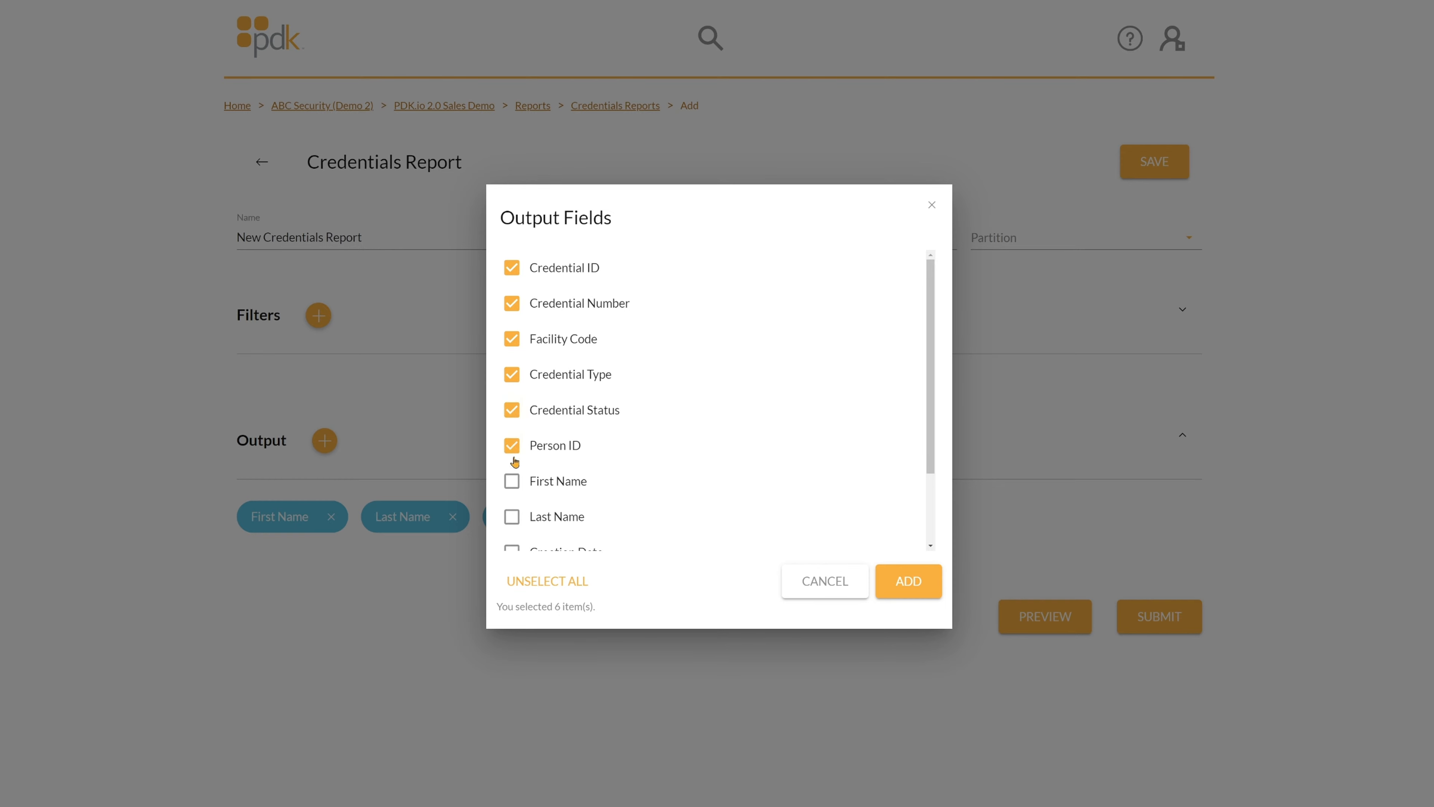
{"action": "left_click", "coordinate": [509, 489]}
Tick Last Name, Creation Date, Last Scan Date and Last Scan Details, and add the fields.
{"action": "scroll", "coordinate": [510, 483], "scroll_direction": "down", "scroll_amount": 2}
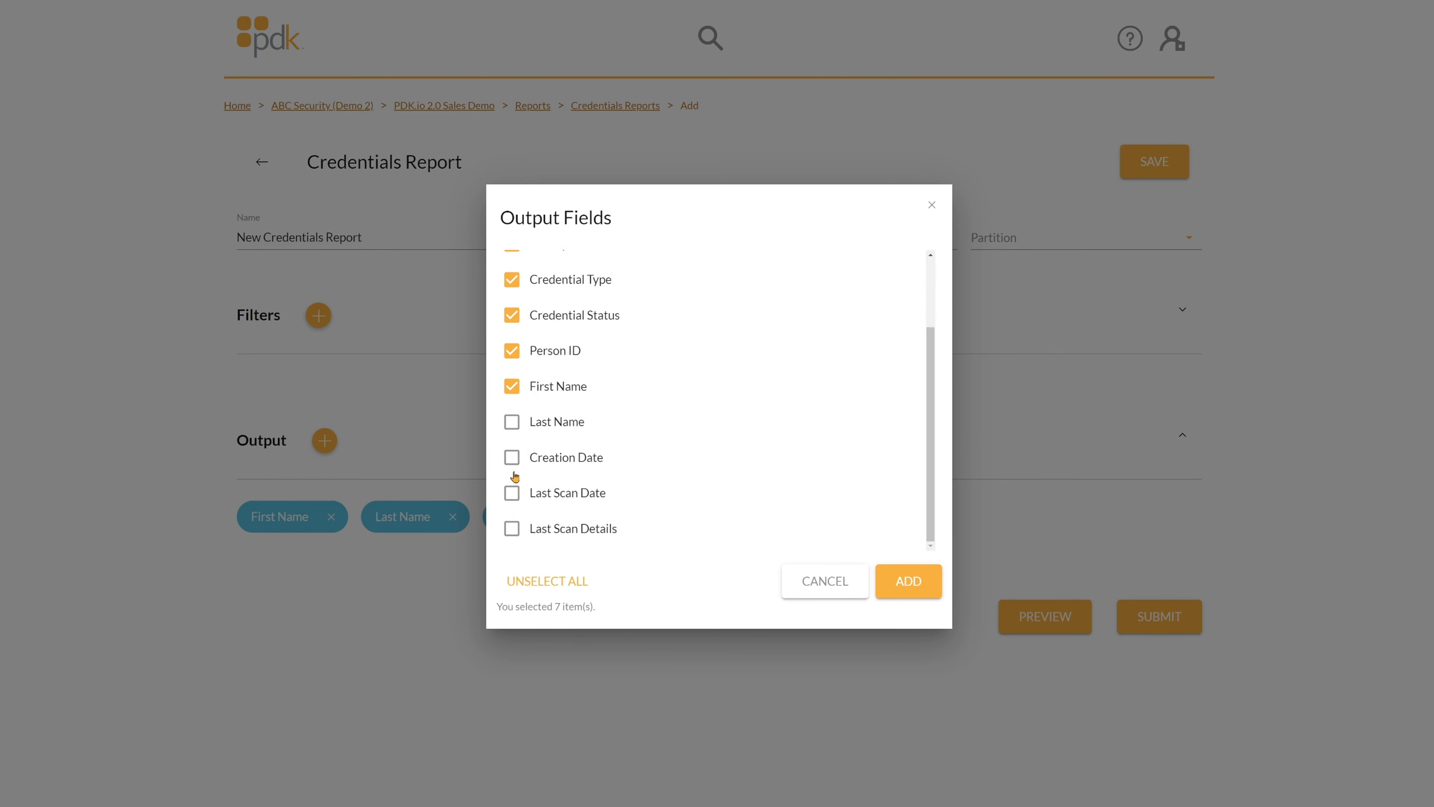
{"action": "left_click", "coordinate": [511, 423]}
{"action": "left_click", "coordinate": [512, 462]}
{"action": "left_click", "coordinate": [511, 495]}
{"action": "left_click", "coordinate": [511, 532]}
{"action": "left_click", "coordinate": [898, 577]}
Preview the Credentials Report and scroll through the credential rows, then return to the top.
{"action": "left_click", "coordinate": [1050, 672]}
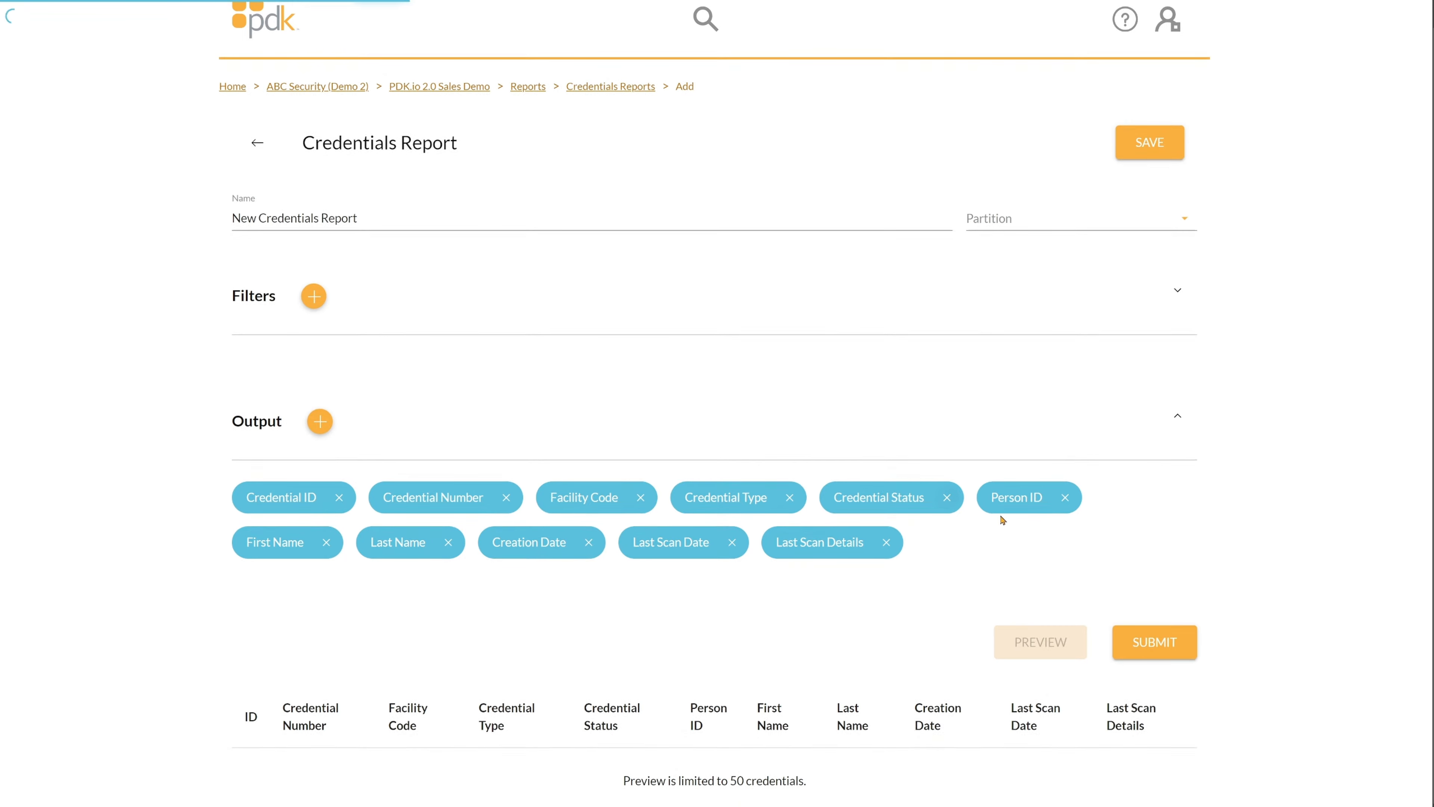
{"action": "scroll", "coordinate": [1105, 491], "scroll_direction": "down", "scroll_amount": 5}
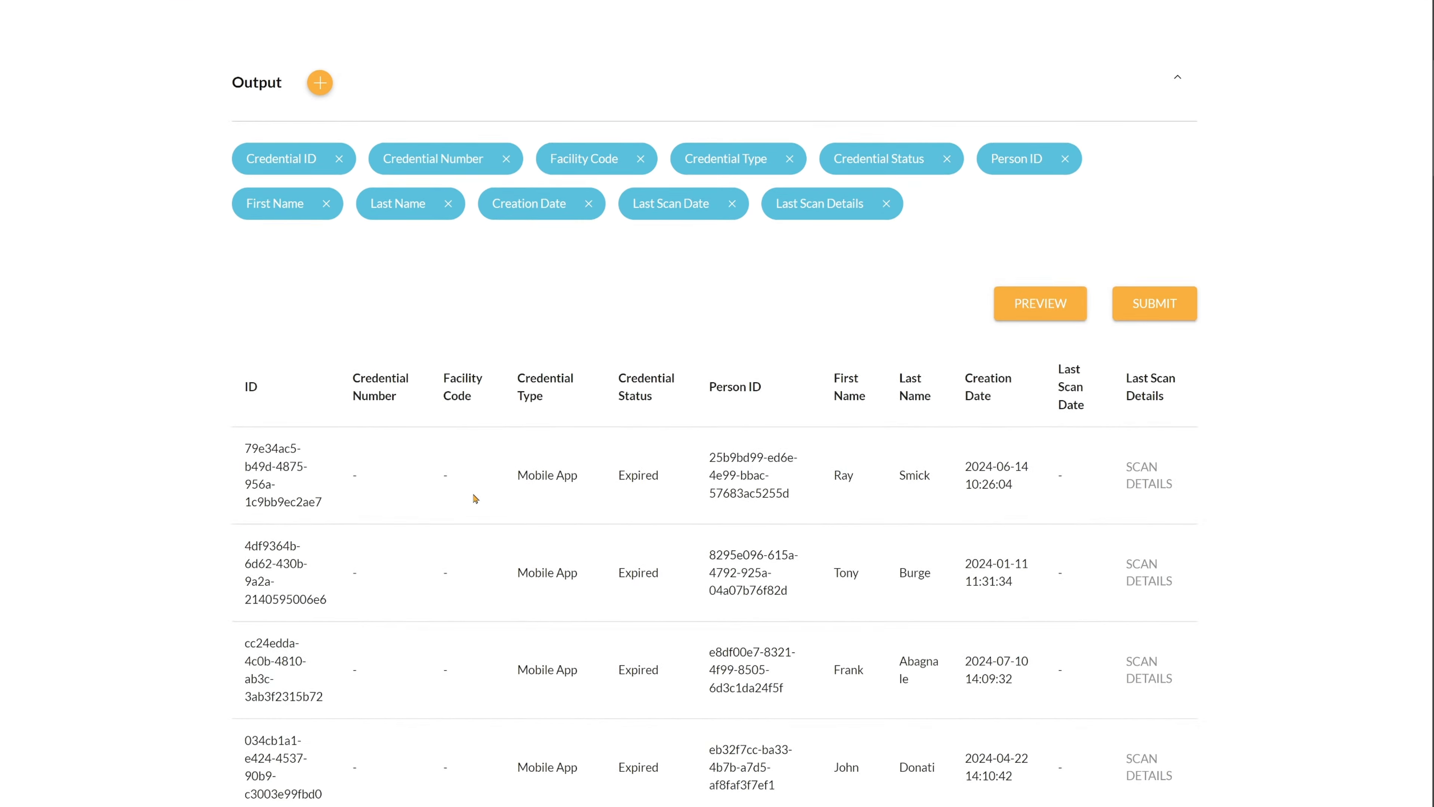
{"action": "scroll", "coordinate": [995, 515], "scroll_direction": "down", "scroll_amount": 4}
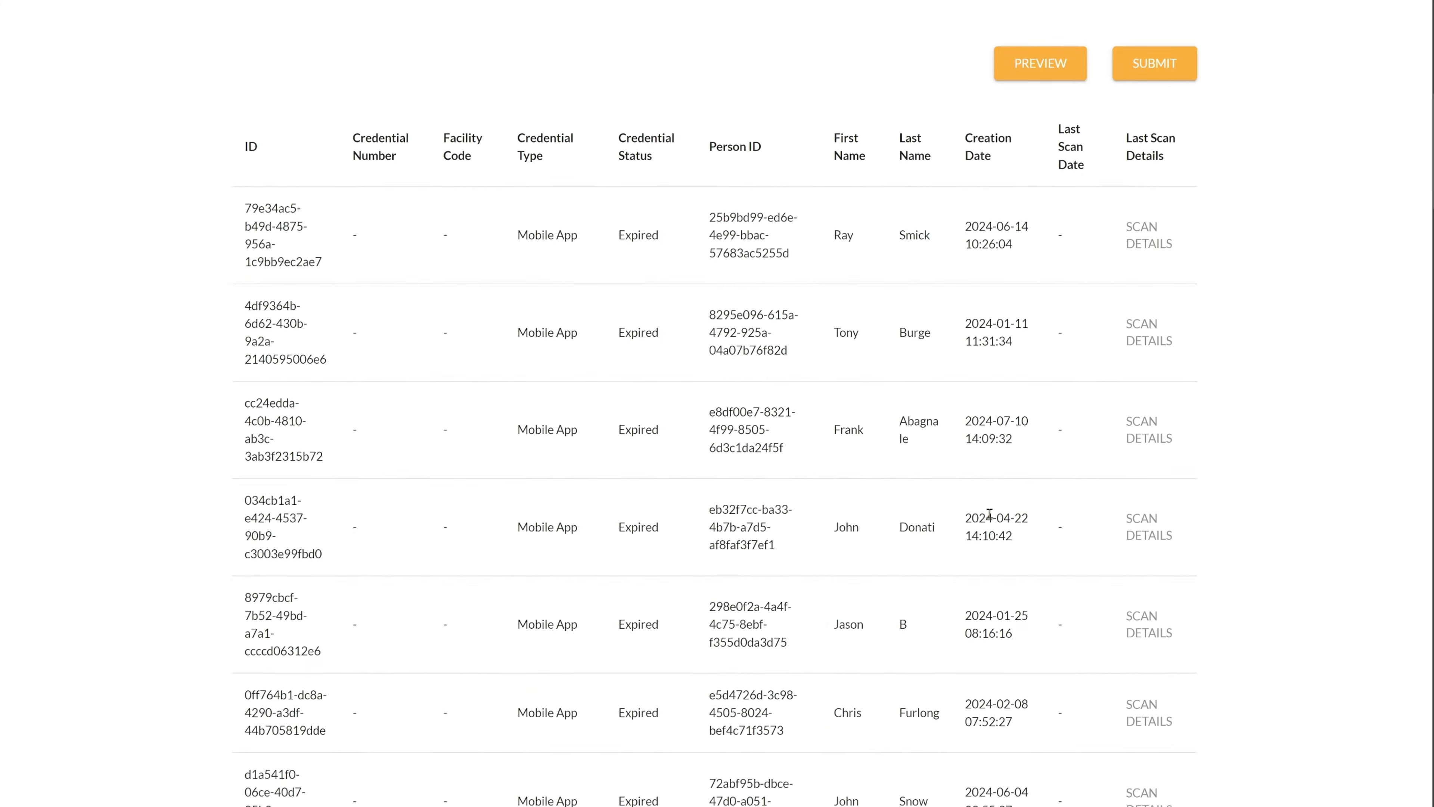
{"action": "scroll", "coordinate": [990, 513], "scroll_direction": "down", "scroll_amount": 20}
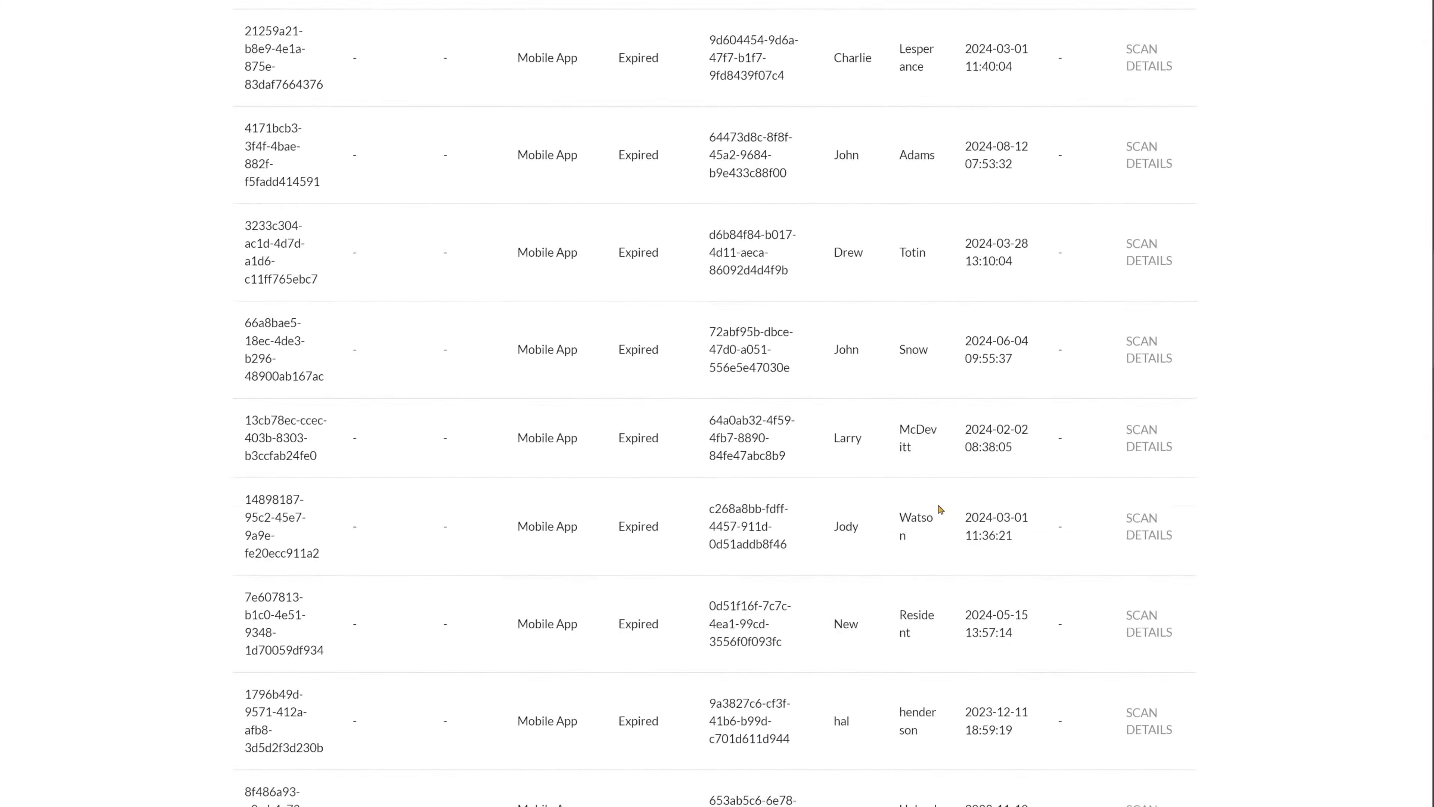
{"action": "scroll", "coordinate": [940, 510], "scroll_direction": "down", "scroll_amount": 20}
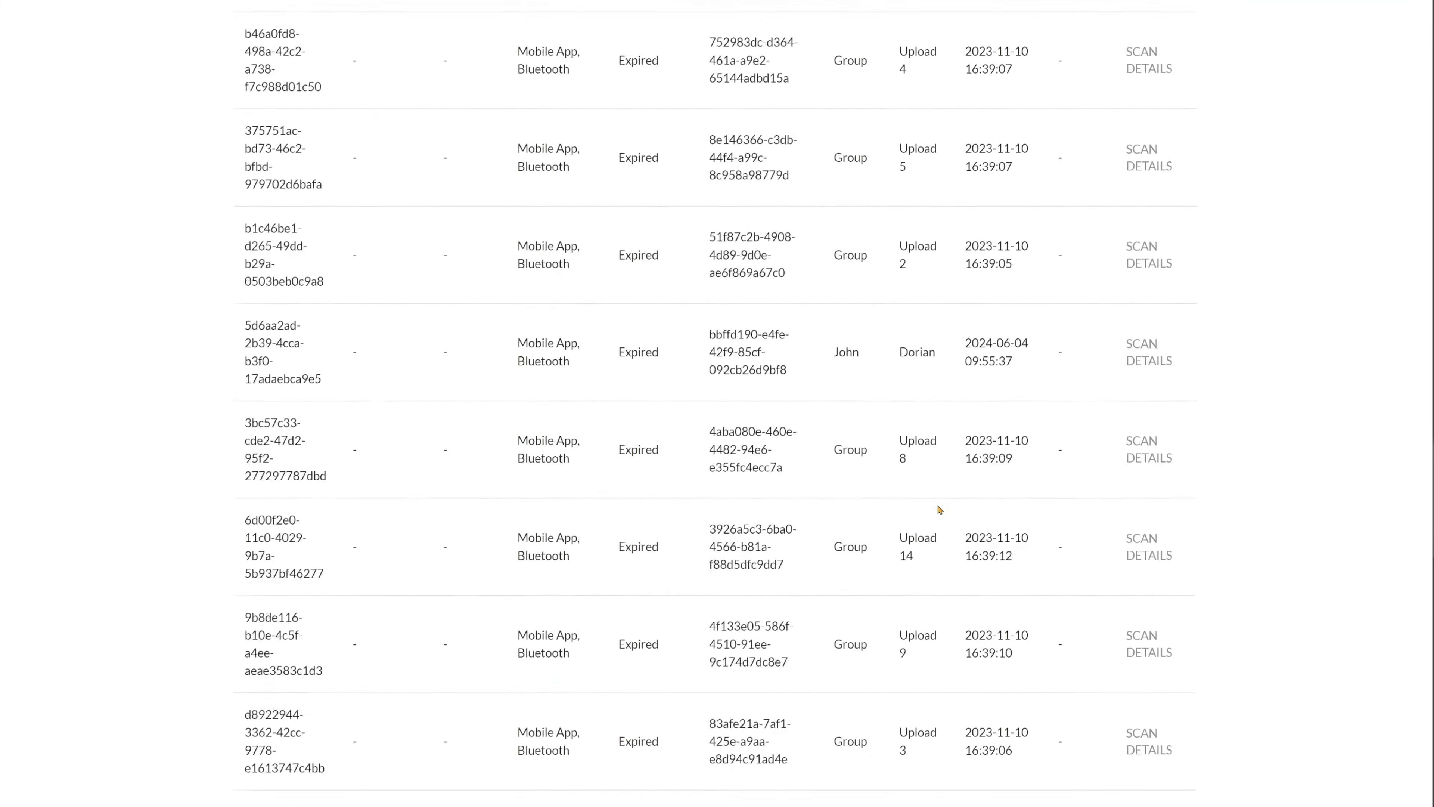
{"action": "scroll", "coordinate": [940, 508], "scroll_direction": "down", "scroll_amount": 6}
{"action": "scroll", "coordinate": [938, 509], "scroll_direction": "up", "scroll_amount": 9}
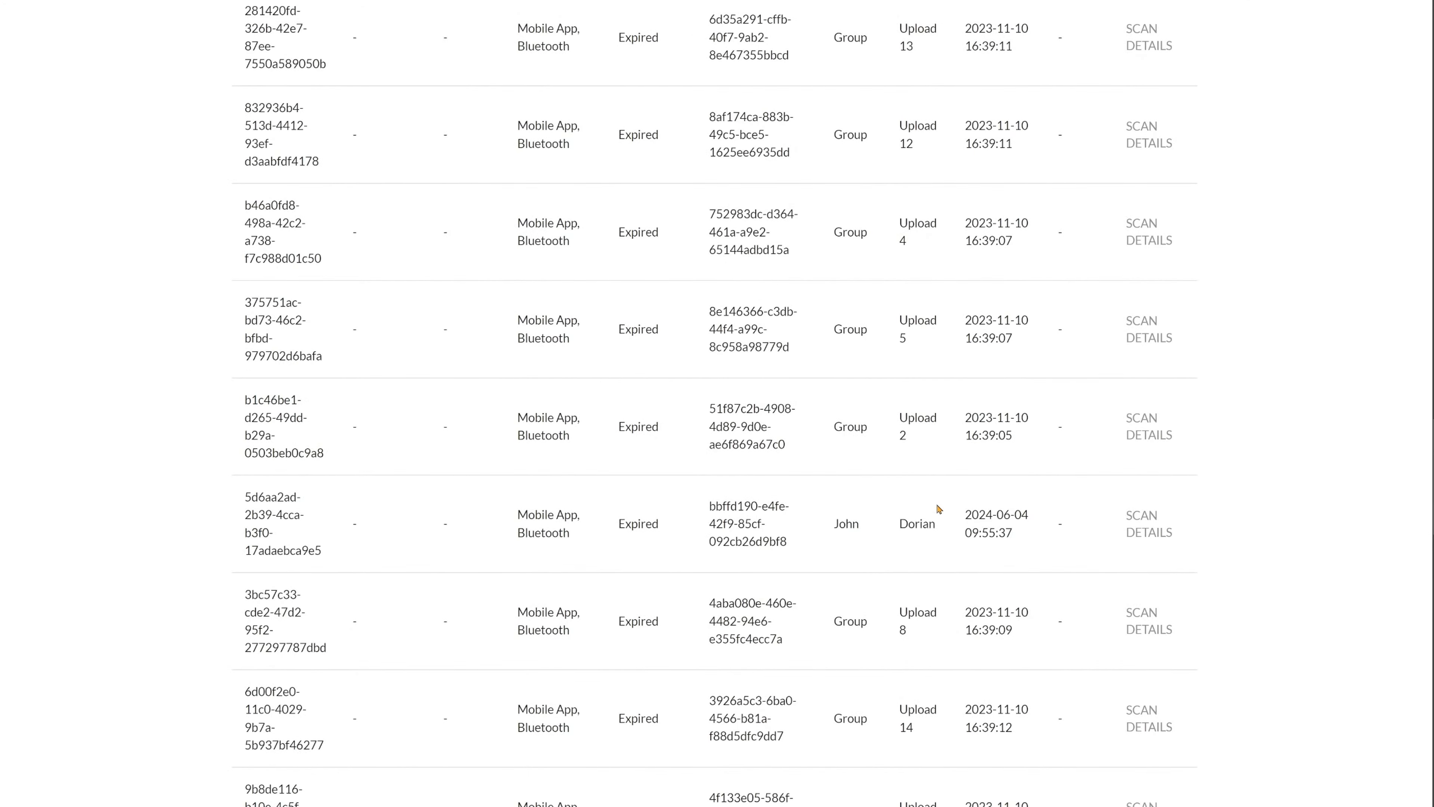
{"action": "scroll", "coordinate": [939, 508], "scroll_direction": "up", "scroll_amount": 20}
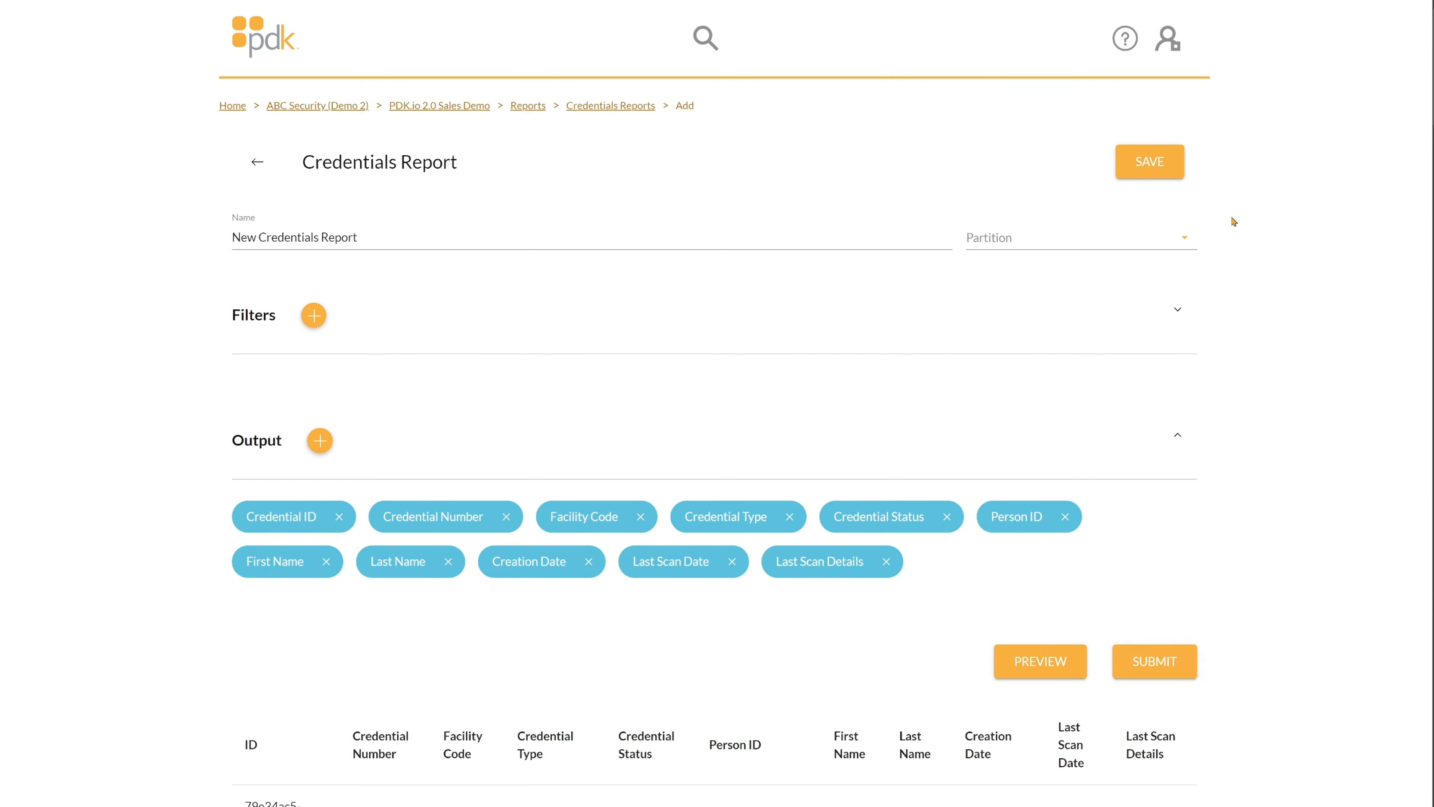
Go back to the Reports overview and open the Events reports list.
{"action": "left_click", "coordinate": [516, 108]}
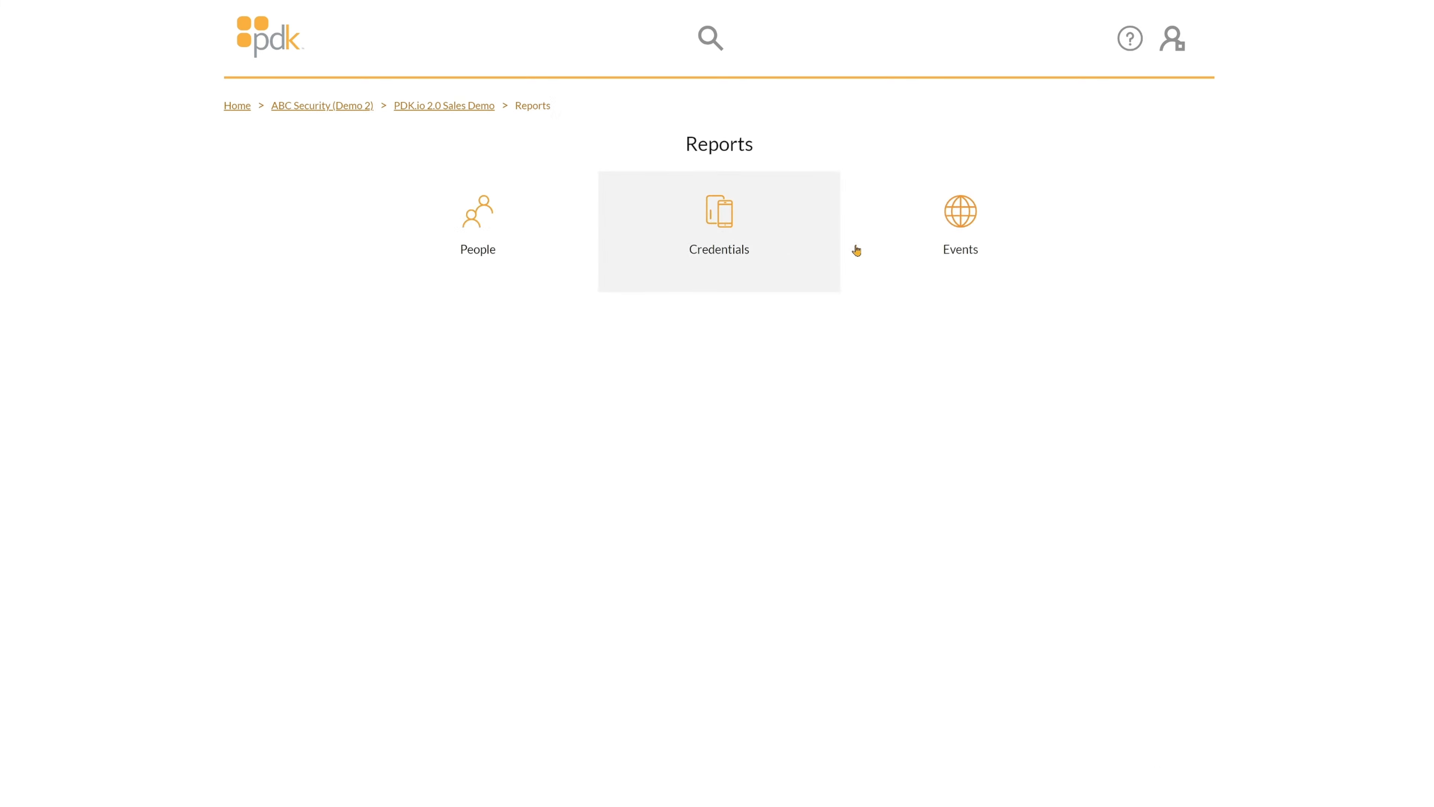
{"action": "left_click", "coordinate": [951, 263]}
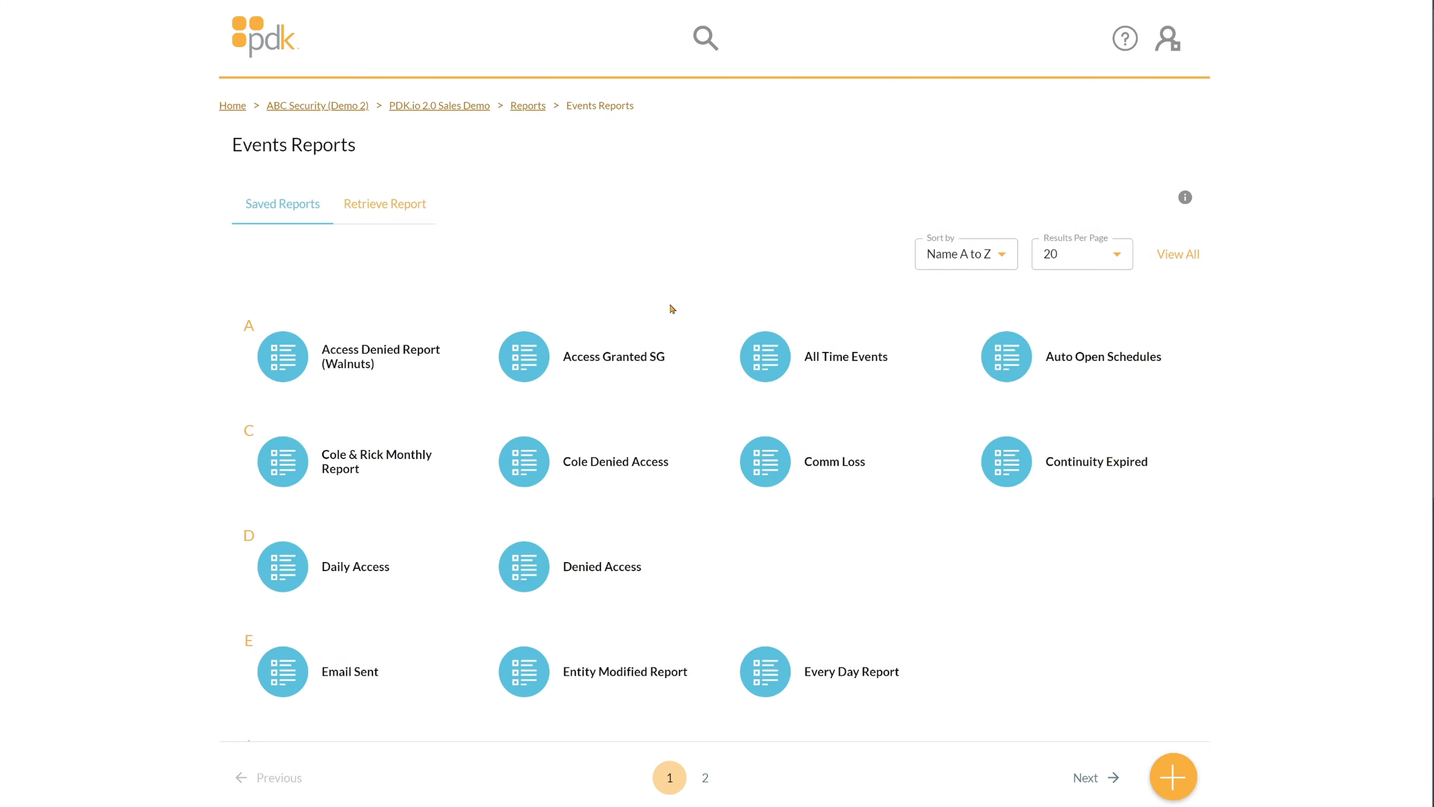
Create an events report named 'New Events Report', leaving Partition unset, and re-expand its Filters.
{"action": "left_click", "coordinate": [1174, 775]}
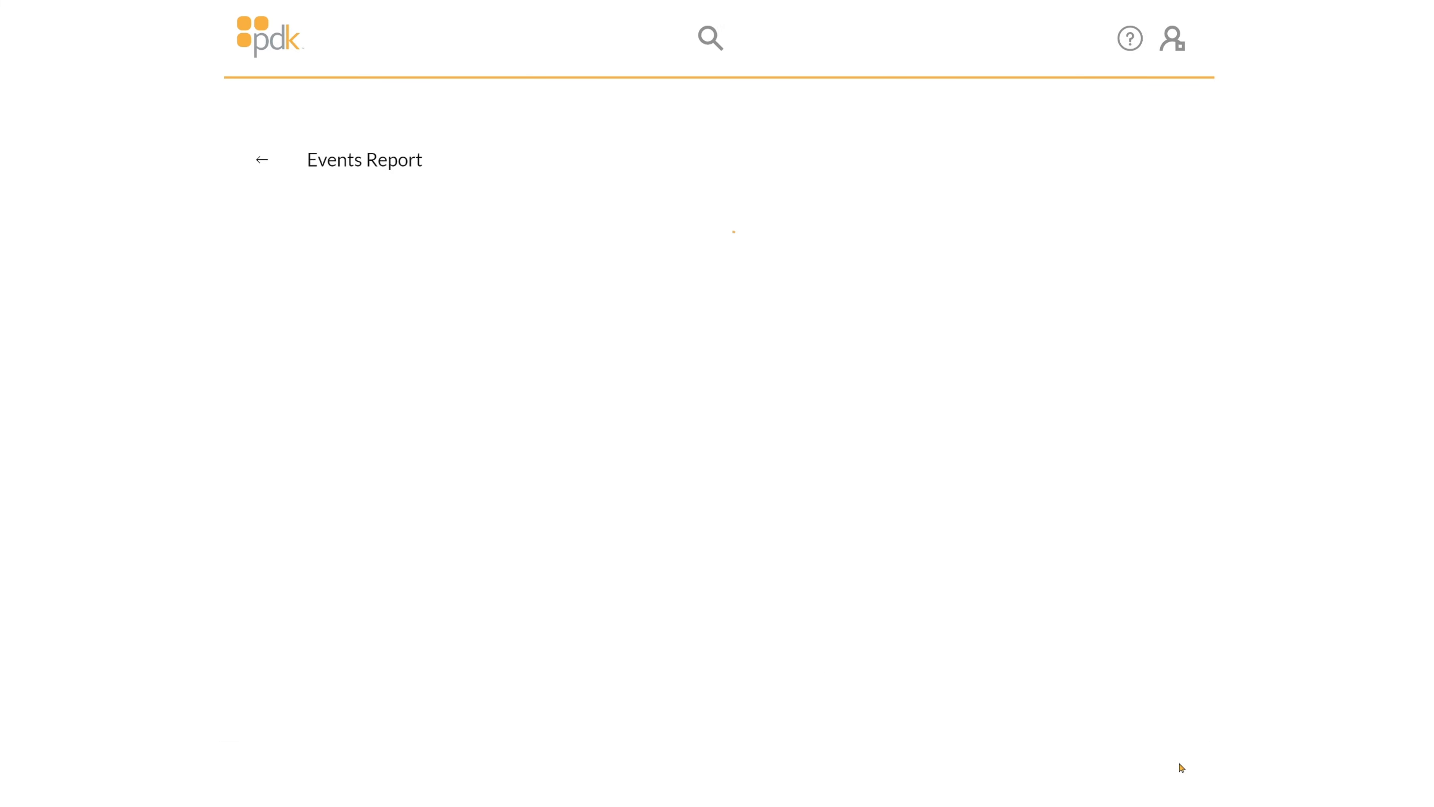
{"action": "left_click", "coordinate": [313, 234]}
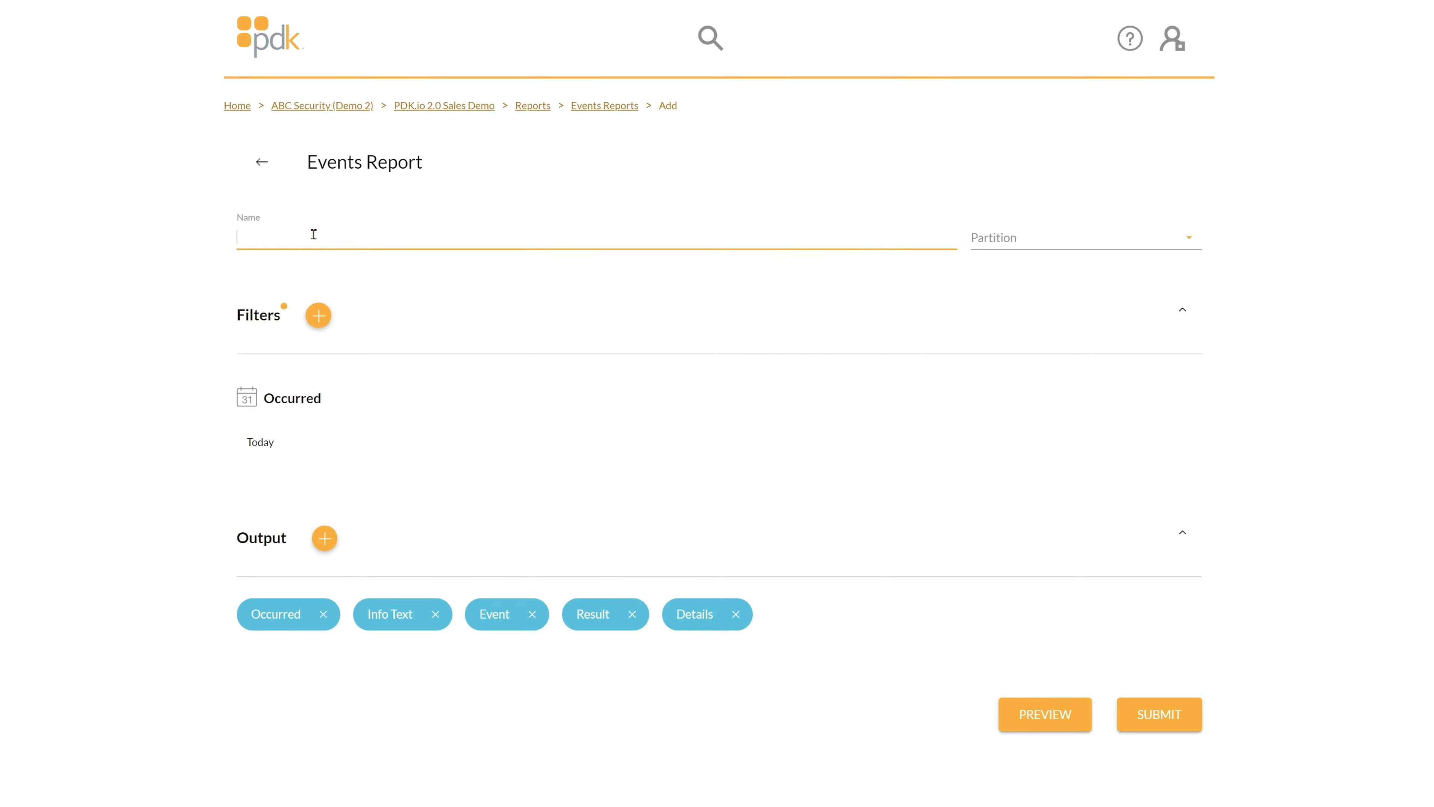
{"action": "type", "text": "New Events R"}
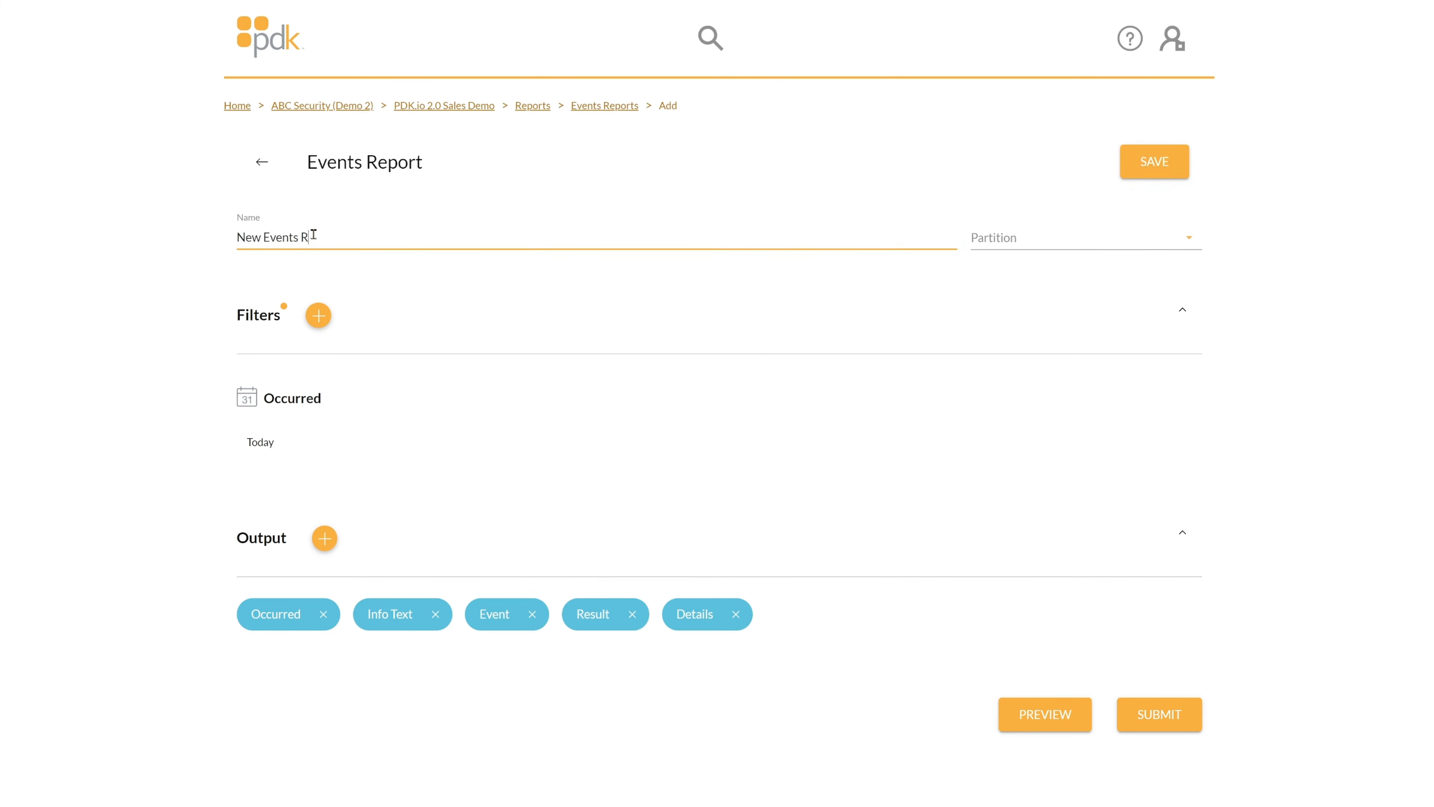
{"action": "type", "text": "eport"}
{"action": "left_click", "coordinate": [1091, 240]}
{"action": "left_click", "coordinate": [373, 302]}
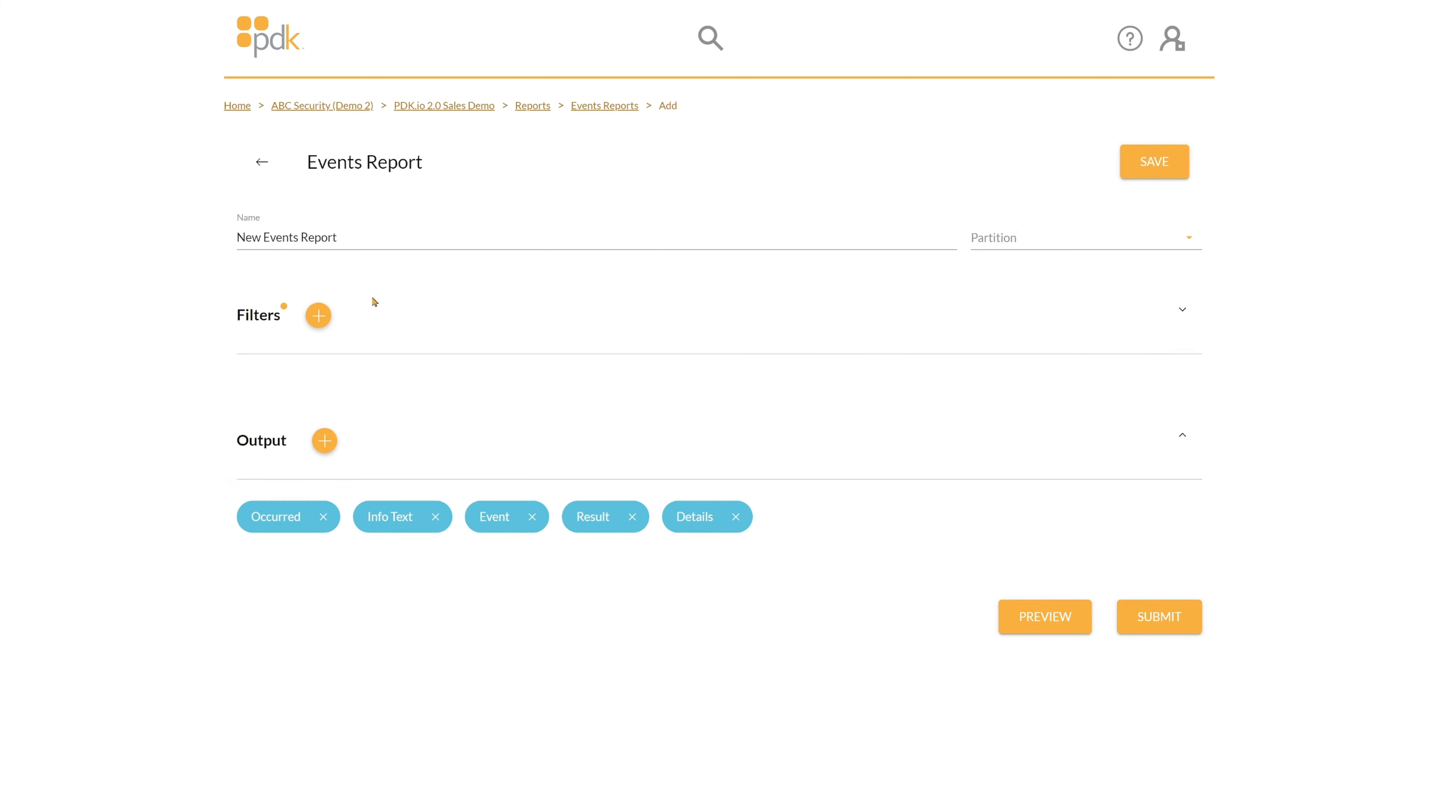
{"action": "left_click", "coordinate": [446, 325]}
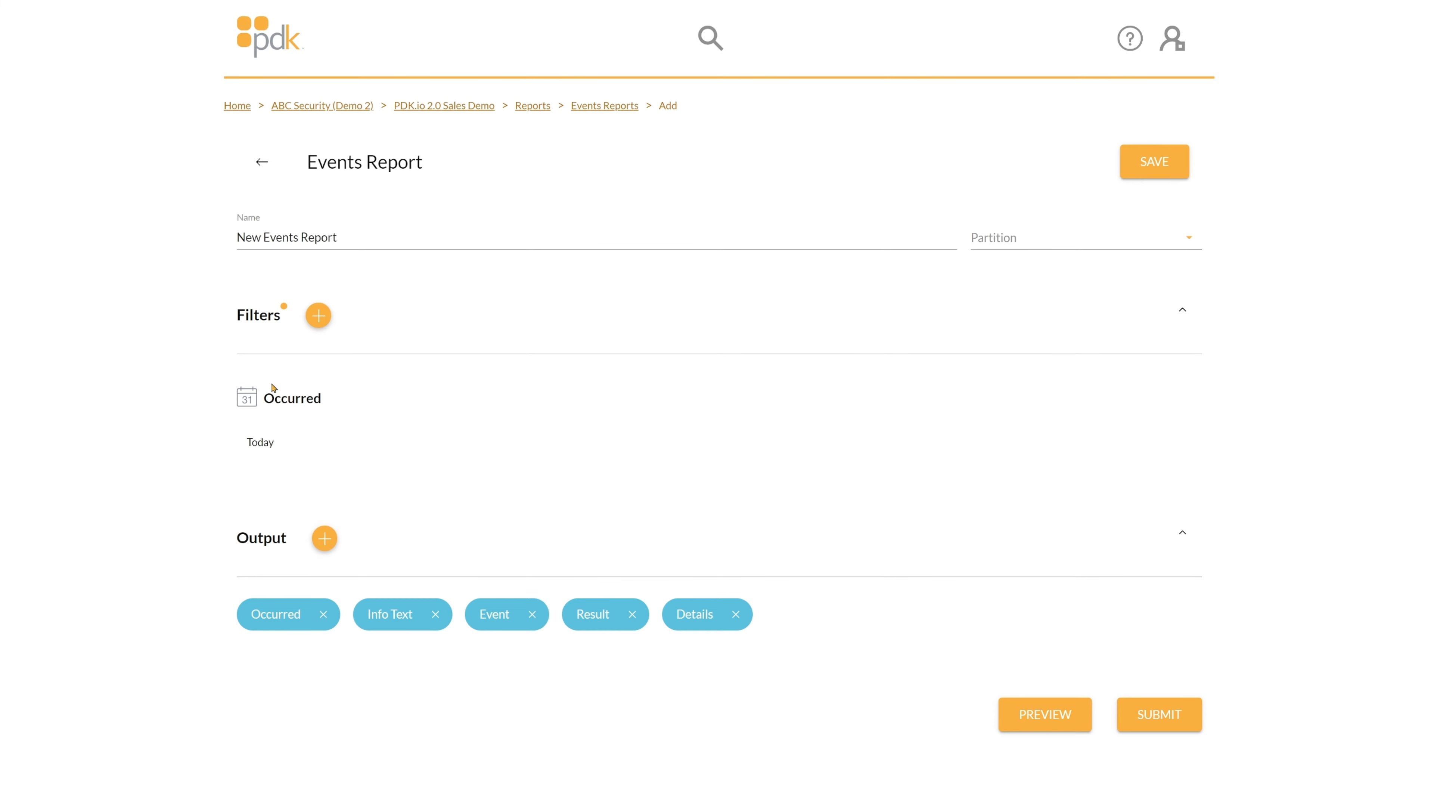
Try Custom Period with After, Before and Range on the Occurred filter, cancel, then start a new filter.
{"action": "left_click", "coordinate": [314, 452]}
{"action": "left_click", "coordinate": [576, 431]}
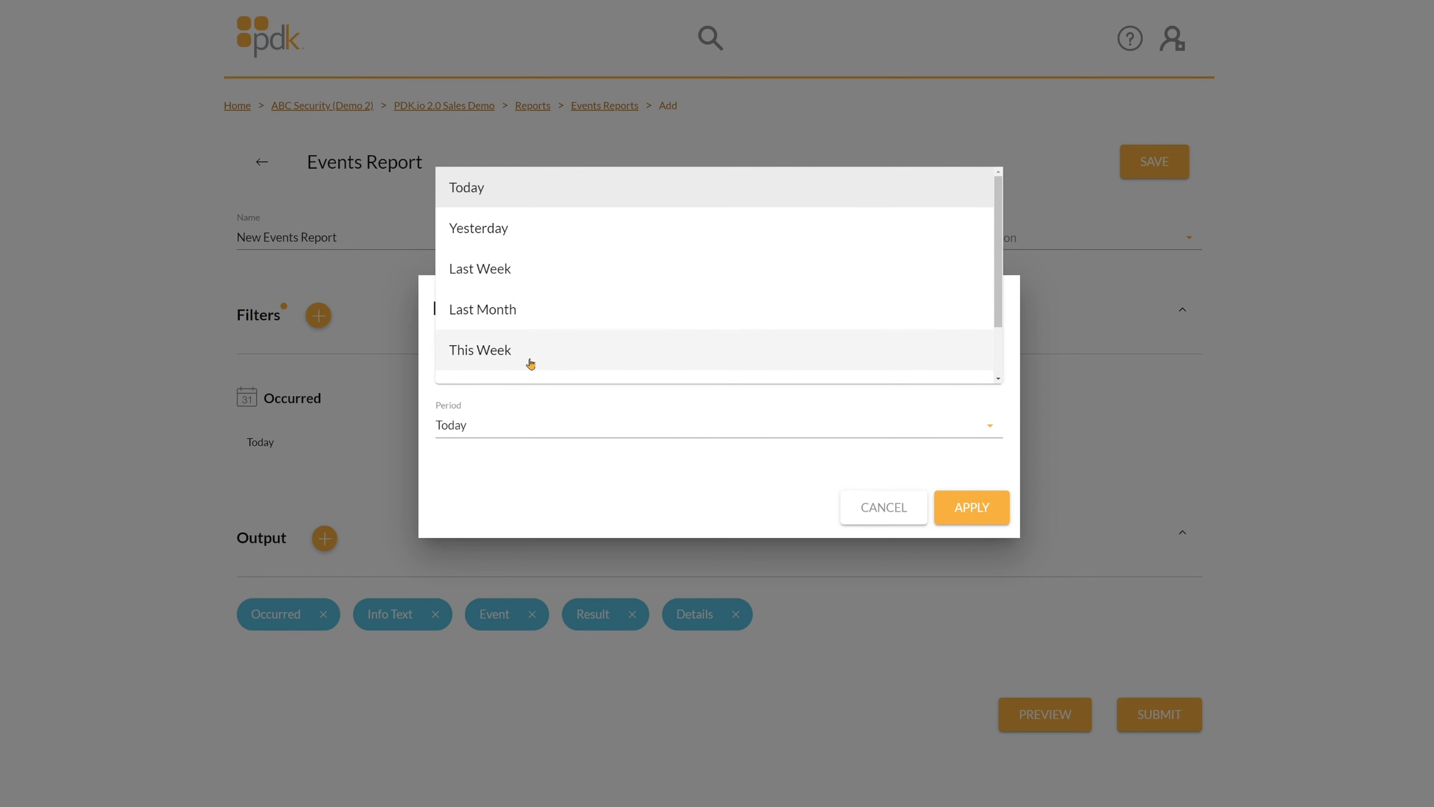
{"action": "scroll", "coordinate": [529, 362], "scroll_direction": "down", "scroll_amount": 2}
{"action": "left_click", "coordinate": [560, 366]}
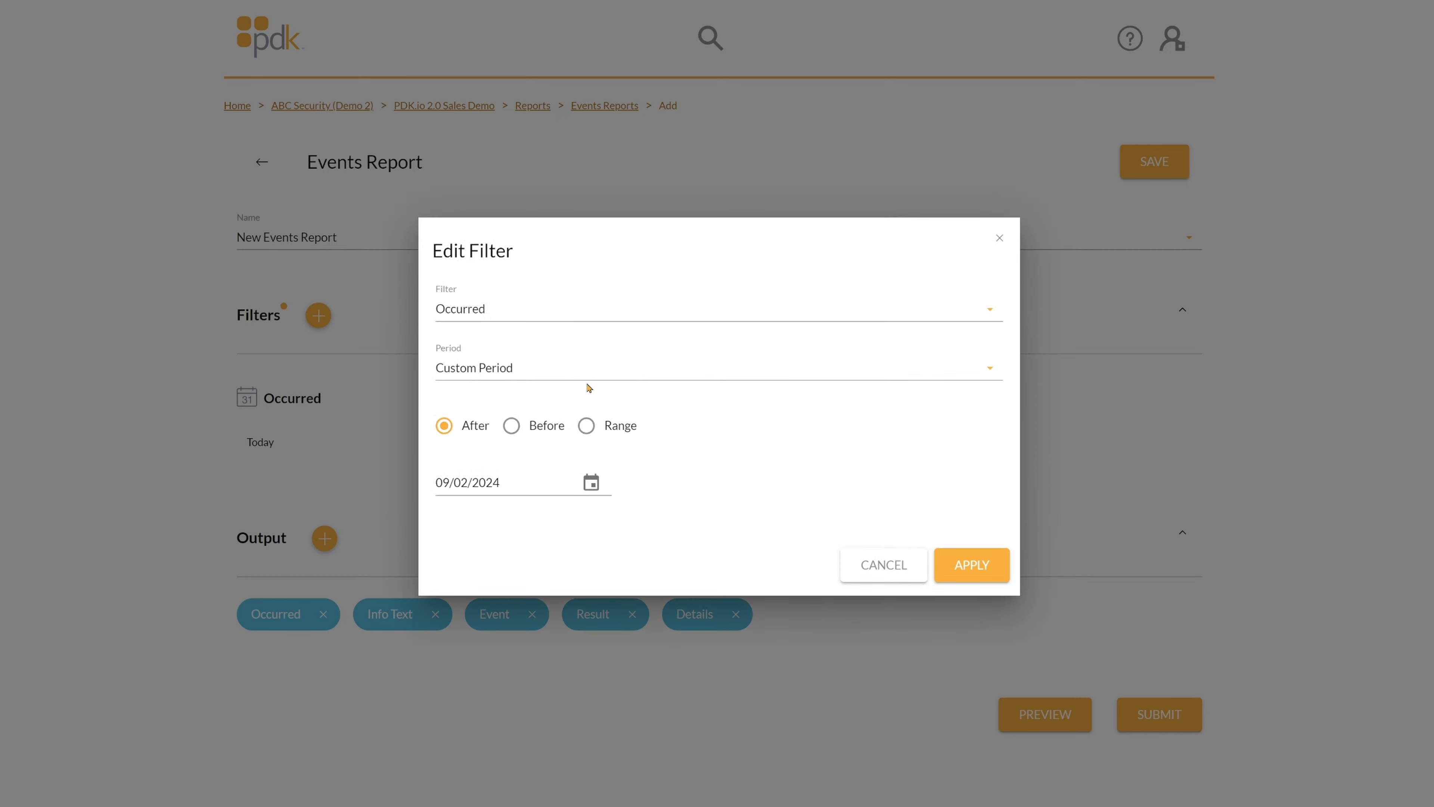
{"action": "left_click", "coordinate": [593, 485]}
{"action": "left_click", "coordinate": [538, 531]}
{"action": "left_click", "coordinate": [511, 427]}
{"action": "left_click", "coordinate": [585, 426]}
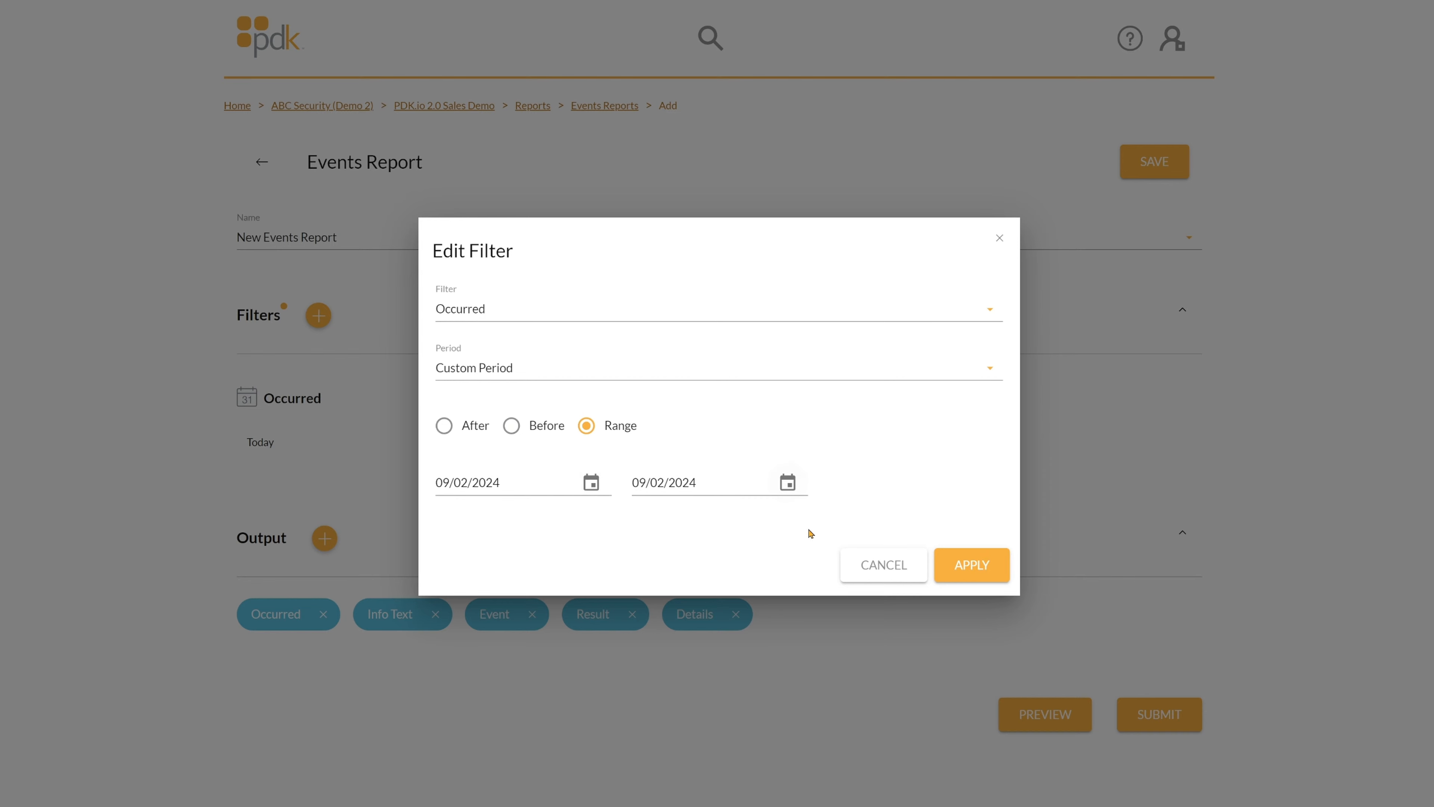
{"action": "left_click", "coordinate": [881, 565]}
{"action": "left_click", "coordinate": [328, 319]}
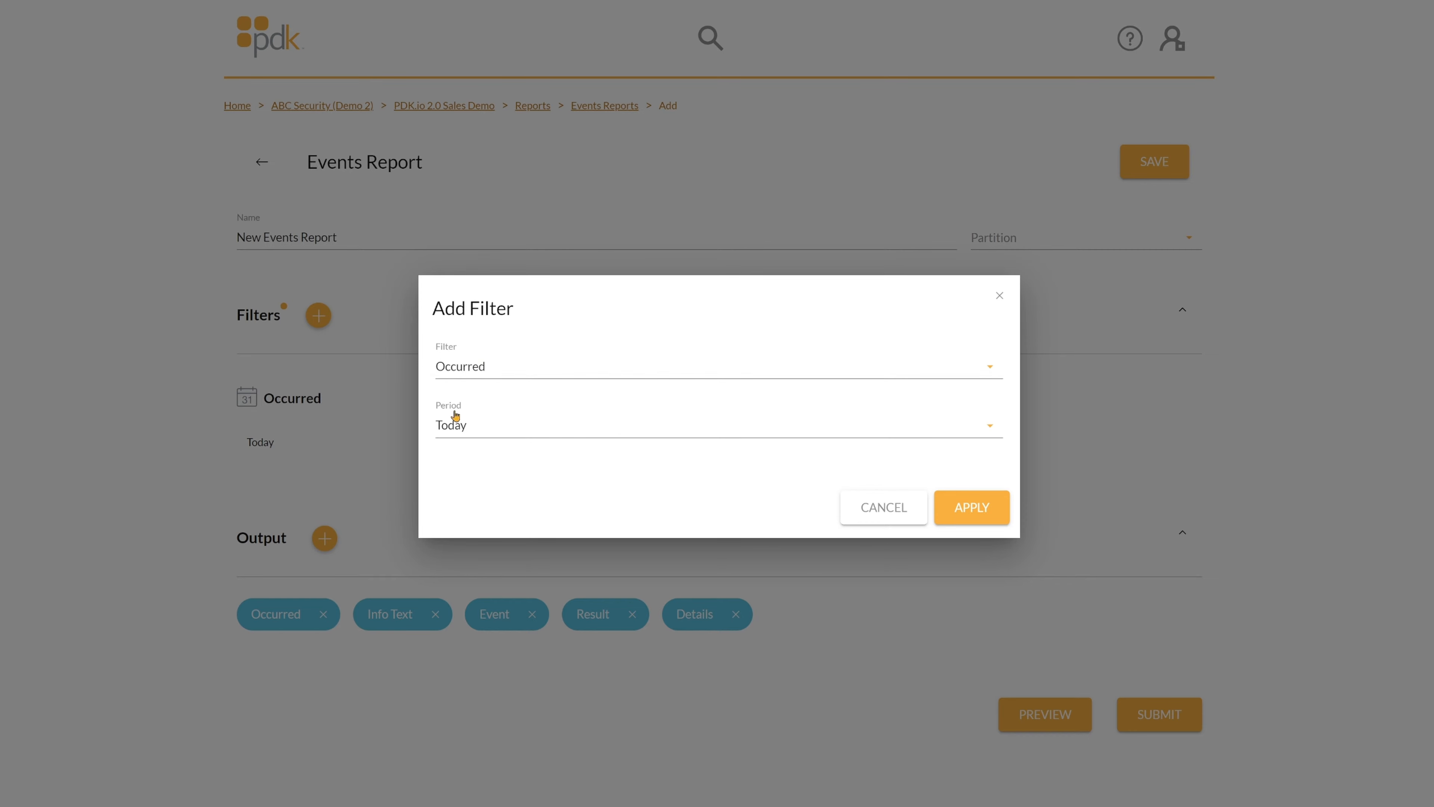
Change the new filter's type to Event.
{"action": "left_click", "coordinate": [557, 369]}
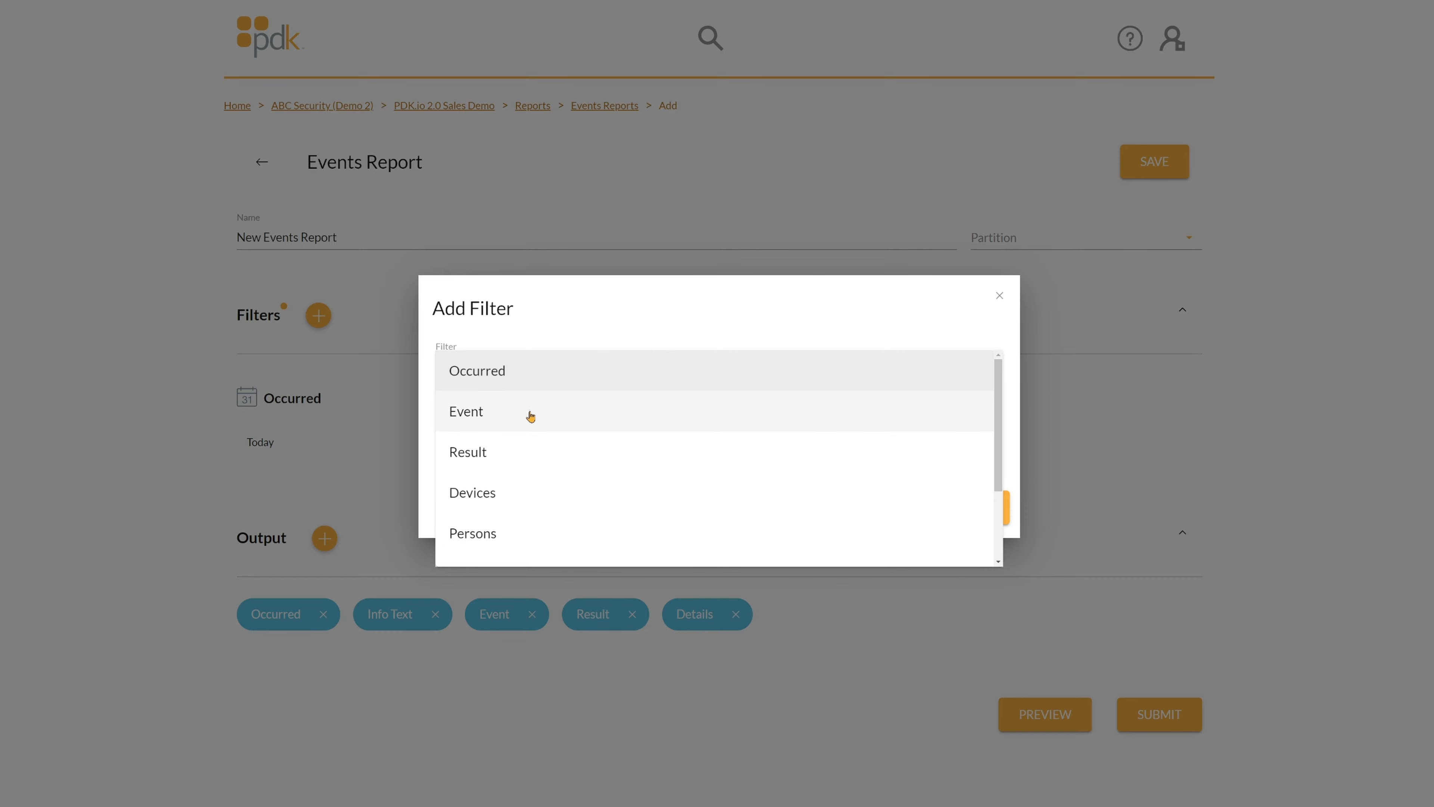
{"action": "left_click", "coordinate": [530, 418]}
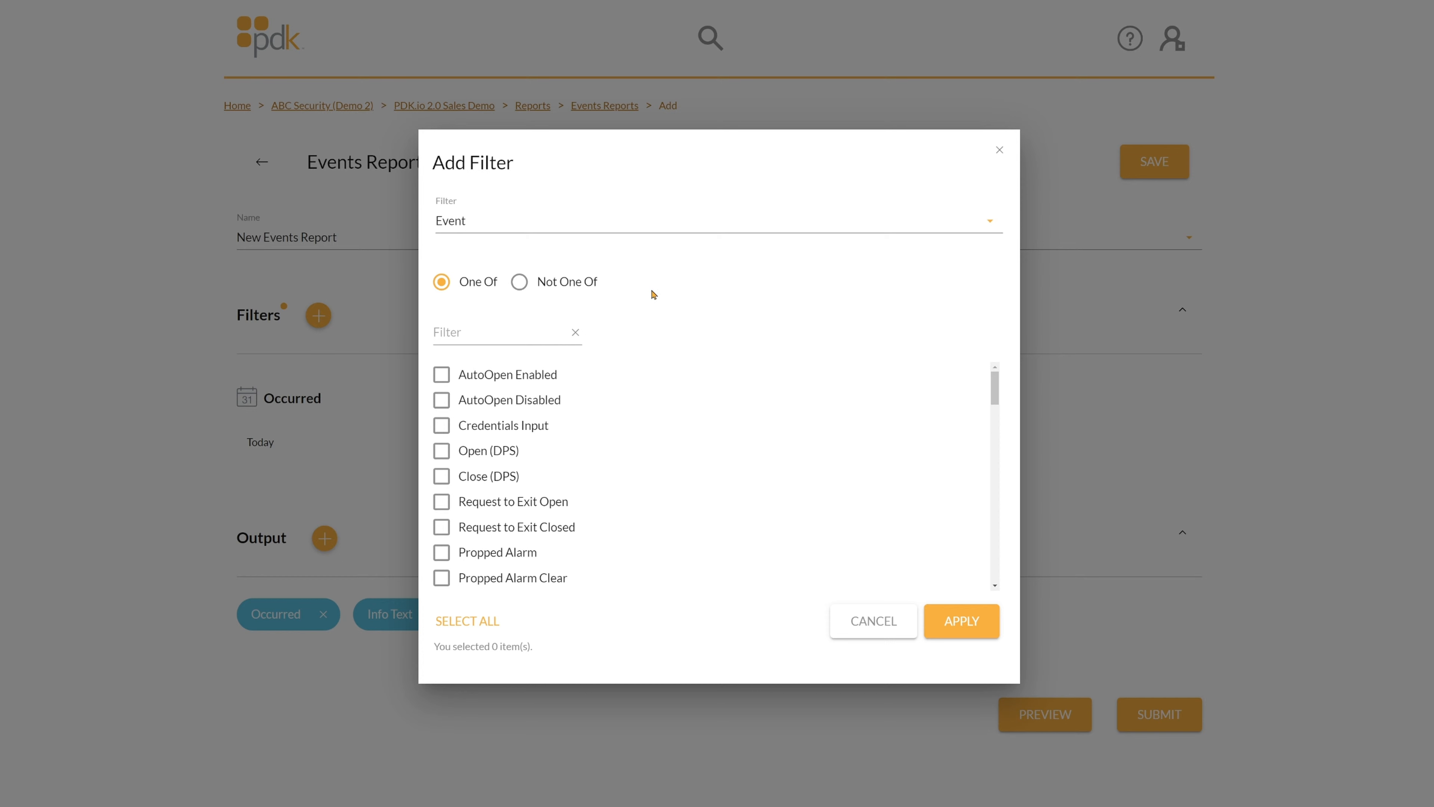
Keep the filter on include and tick AutoOpen Enabled through Request to Exit Closed events.
{"action": "left_click", "coordinate": [517, 286]}
{"action": "left_click", "coordinate": [443, 281]}
{"action": "left_click", "coordinate": [442, 375]}
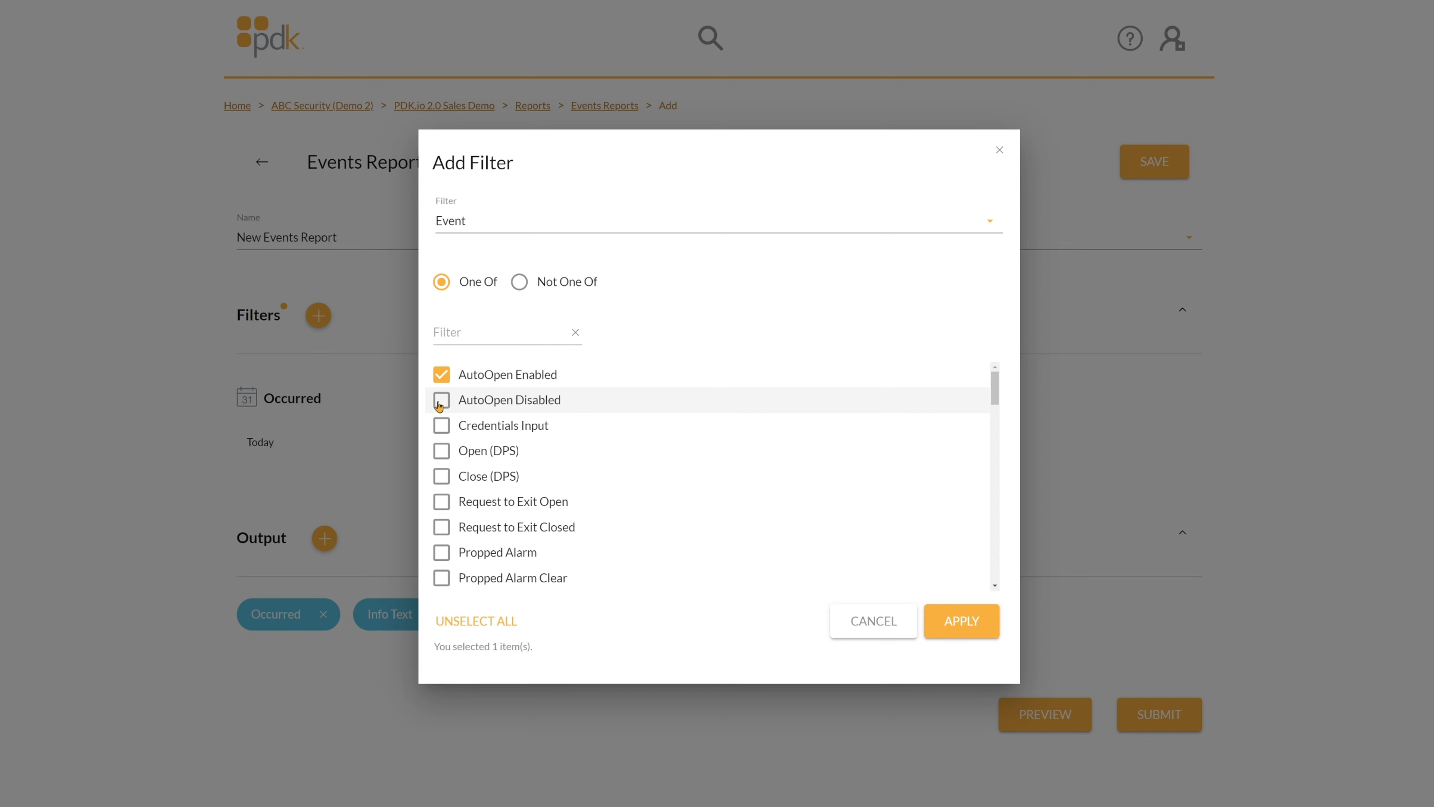
{"action": "left_click", "coordinate": [442, 401]}
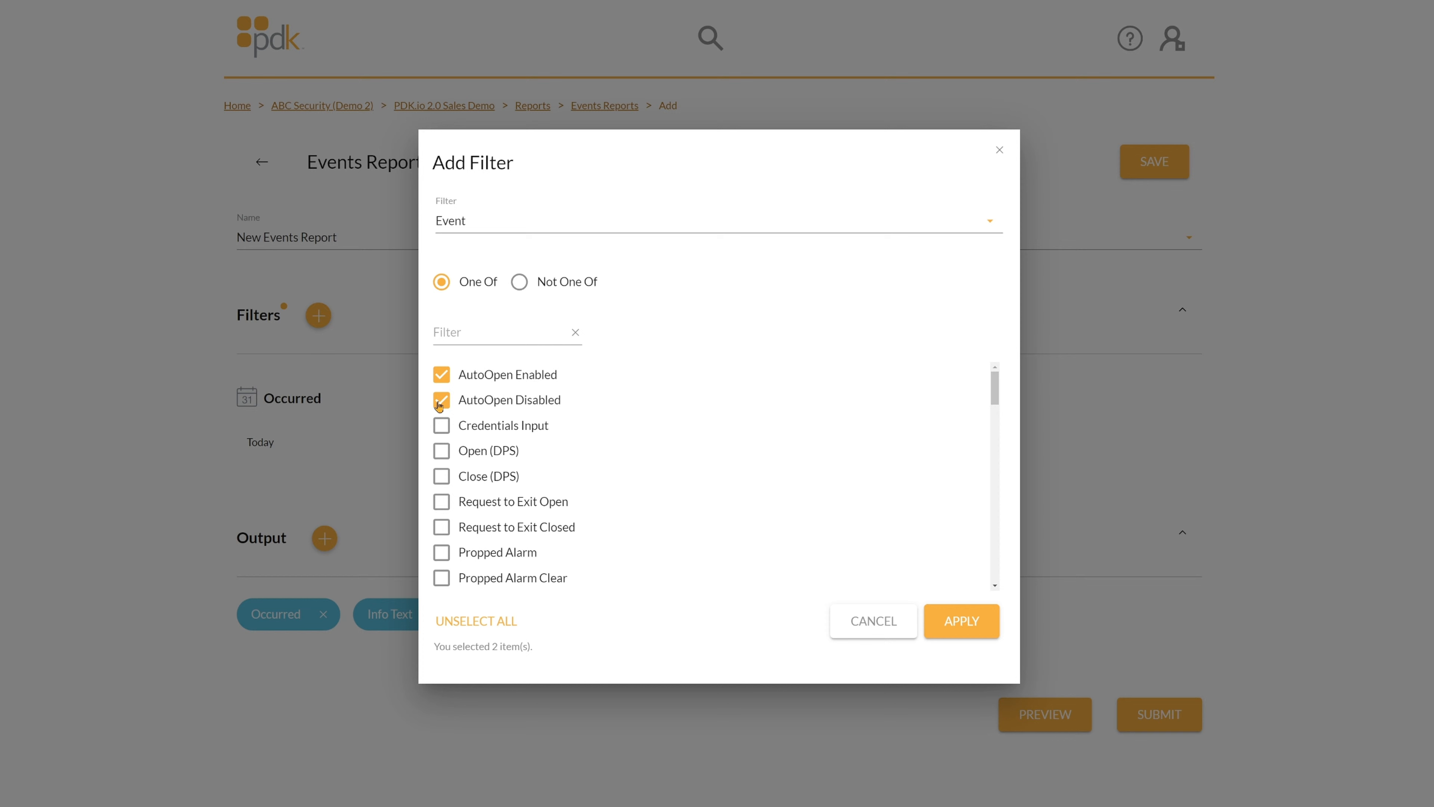
{"action": "left_click", "coordinate": [442, 426]}
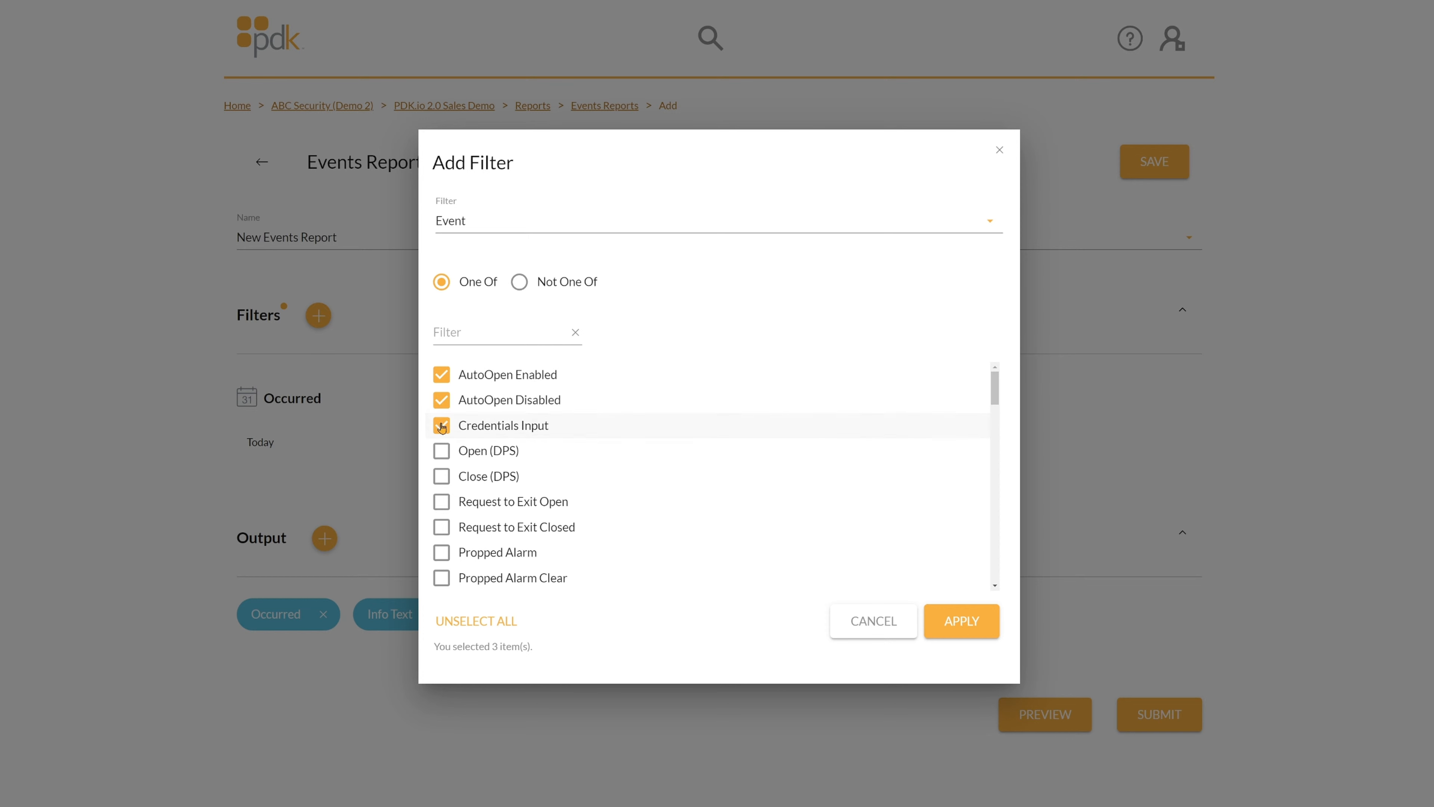
{"action": "left_click", "coordinate": [442, 452]}
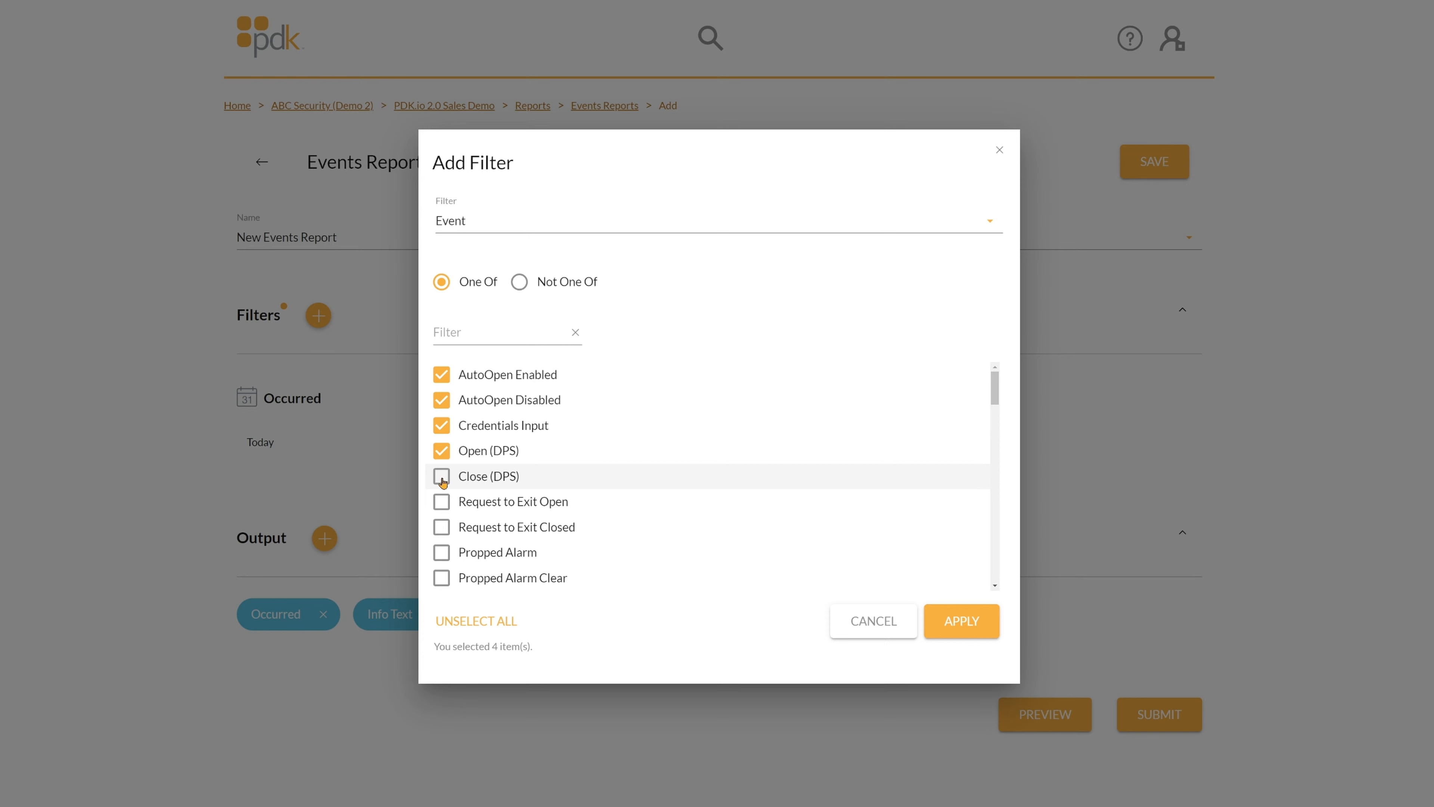
{"action": "left_click", "coordinate": [442, 480]}
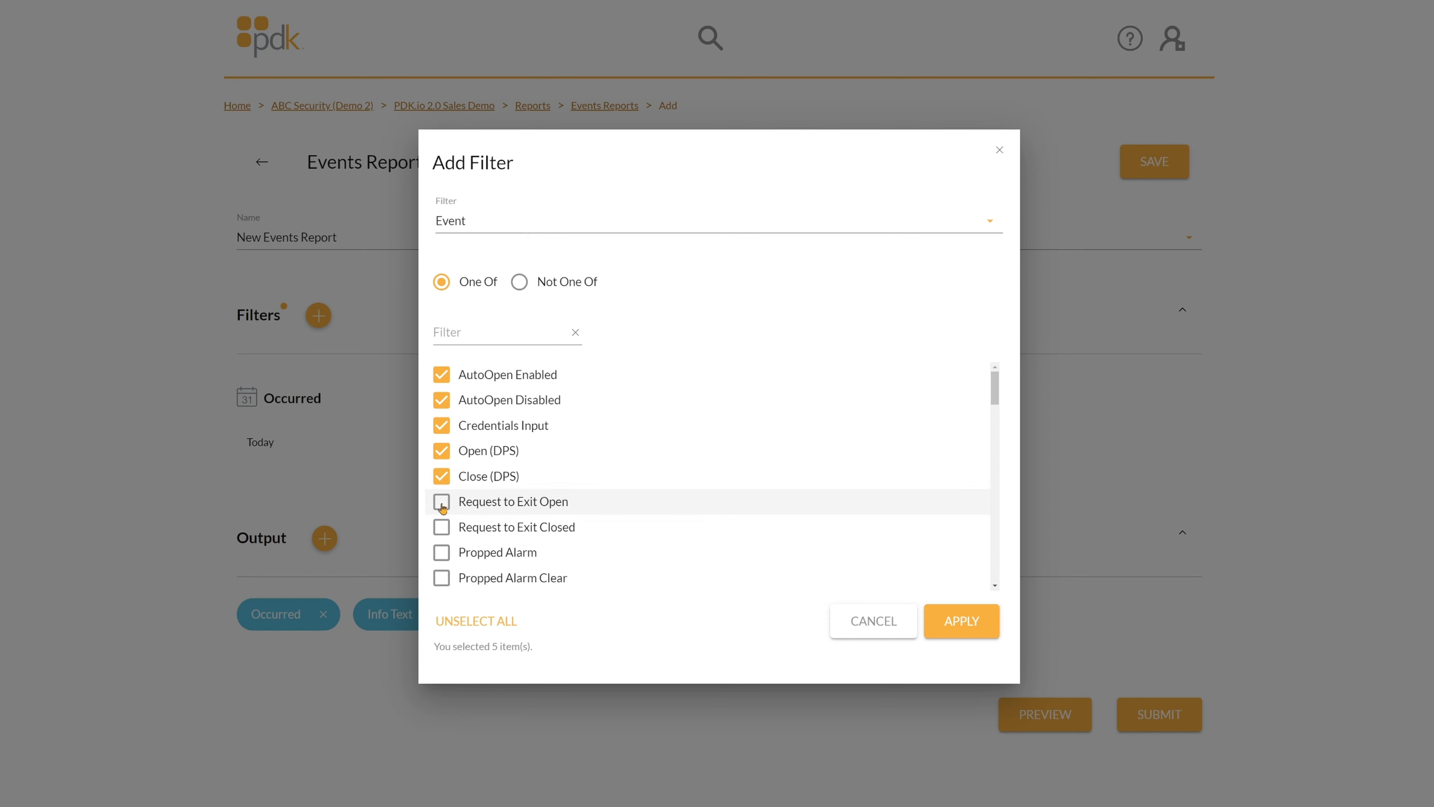
{"action": "left_click", "coordinate": [441, 503]}
{"action": "left_click", "coordinate": [442, 527]}
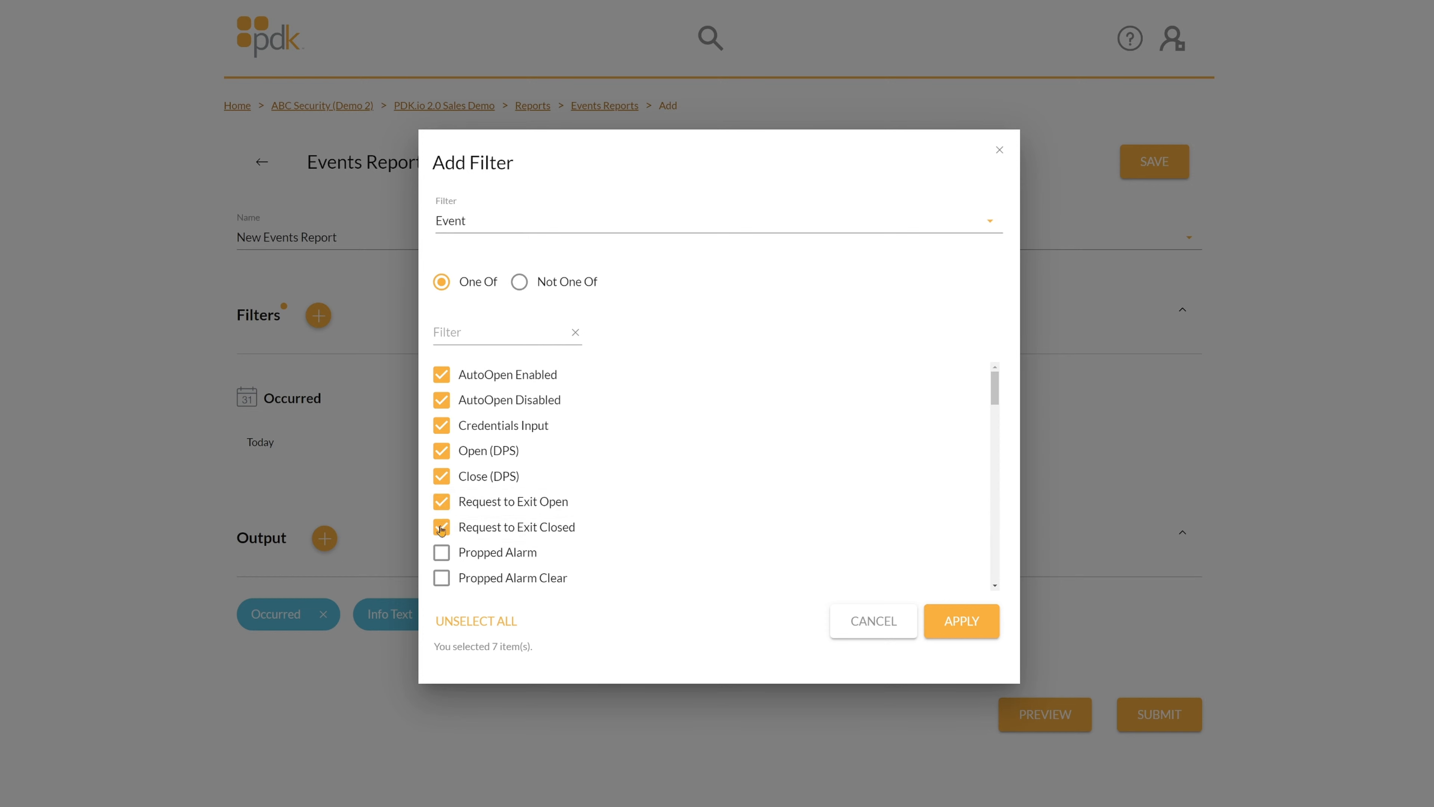
Tick Propped Alarm, Propped Alarm Clear, All Prop Clear, Forced Alarm and both Communication Loss events.
{"action": "scroll", "coordinate": [438, 503], "scroll_direction": "down", "scroll_amount": 2}
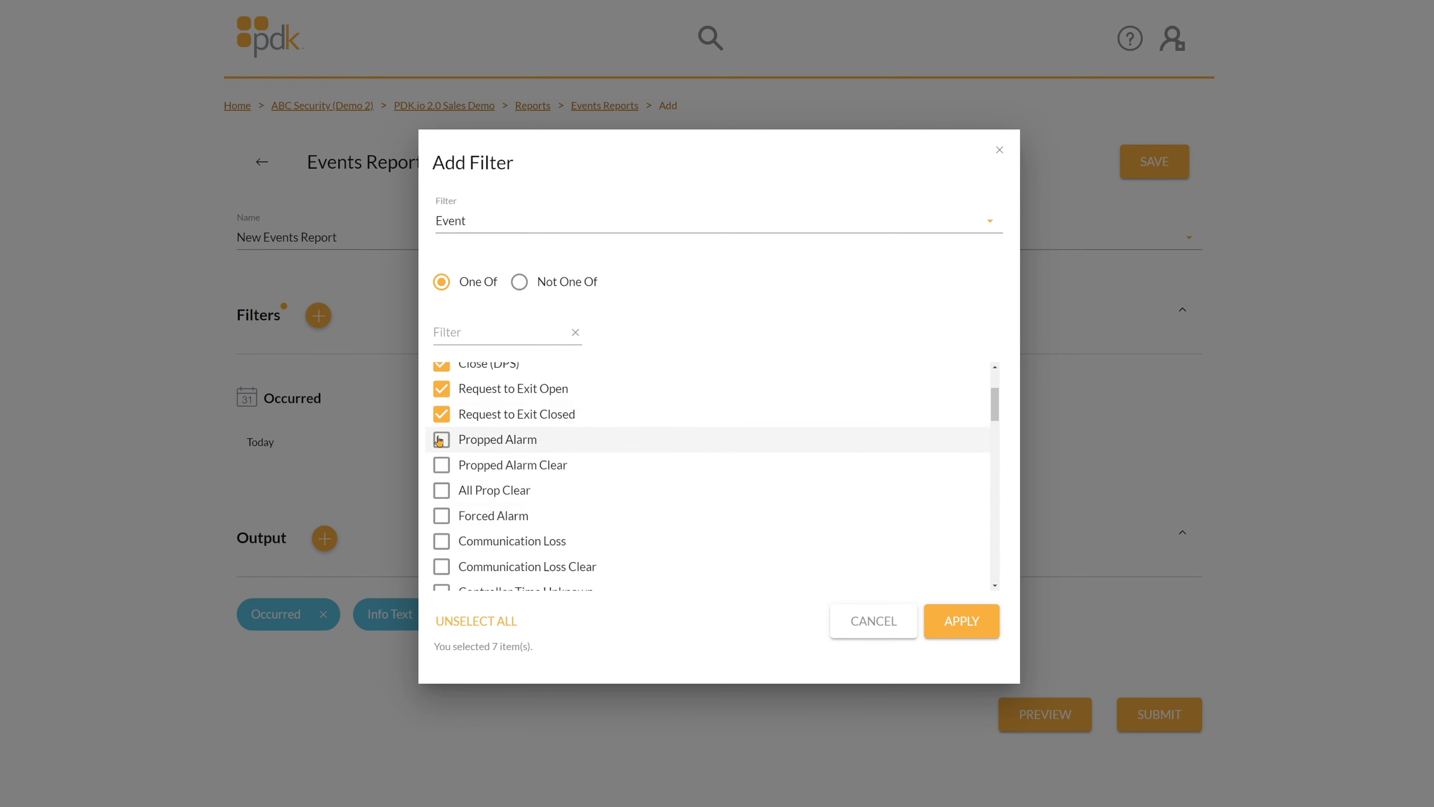
{"action": "left_click", "coordinate": [439, 441]}
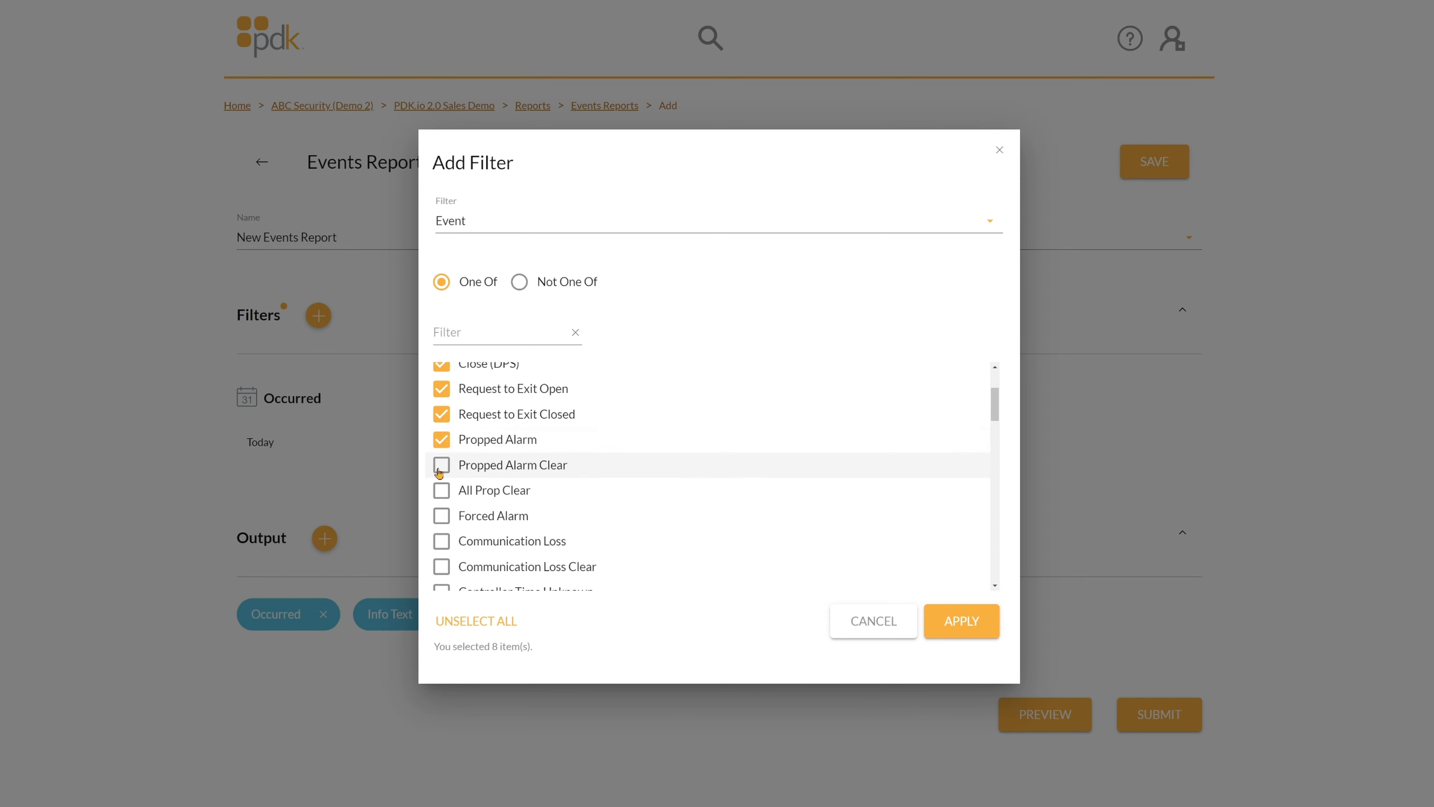
{"action": "left_click", "coordinate": [440, 470]}
{"action": "left_click", "coordinate": [443, 493]}
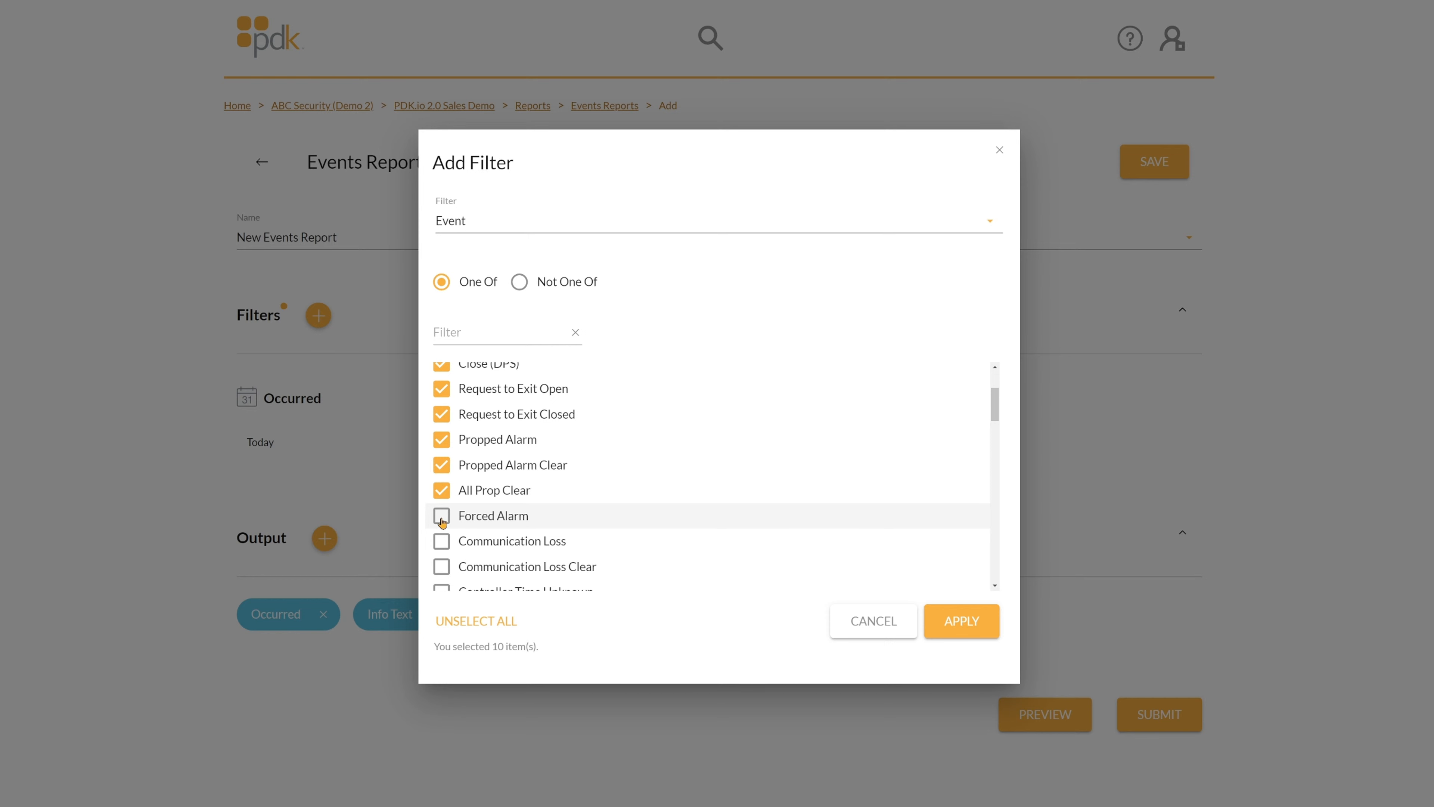
{"action": "left_click", "coordinate": [442, 519]}
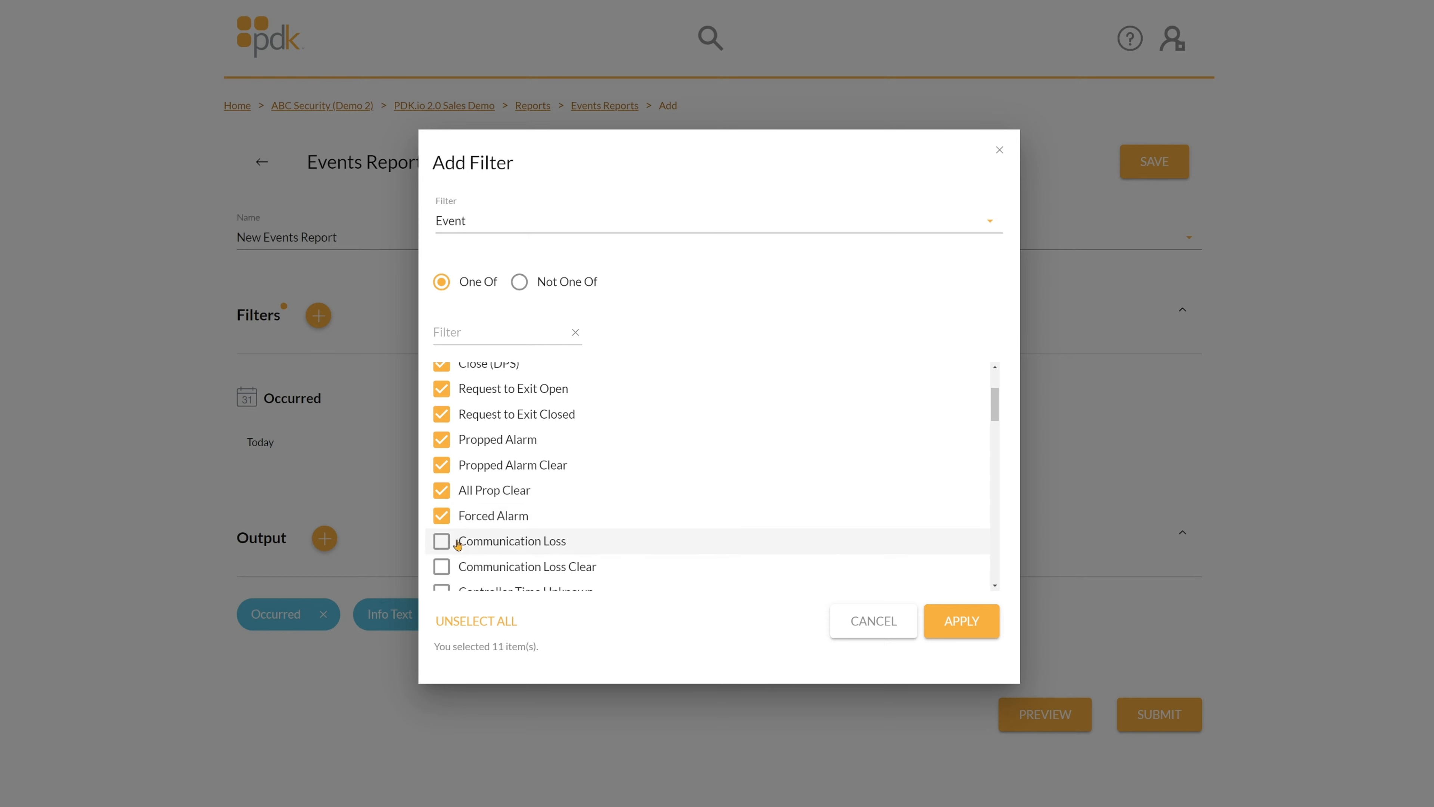
{"action": "left_click", "coordinate": [441, 542]}
{"action": "left_click", "coordinate": [441, 568]}
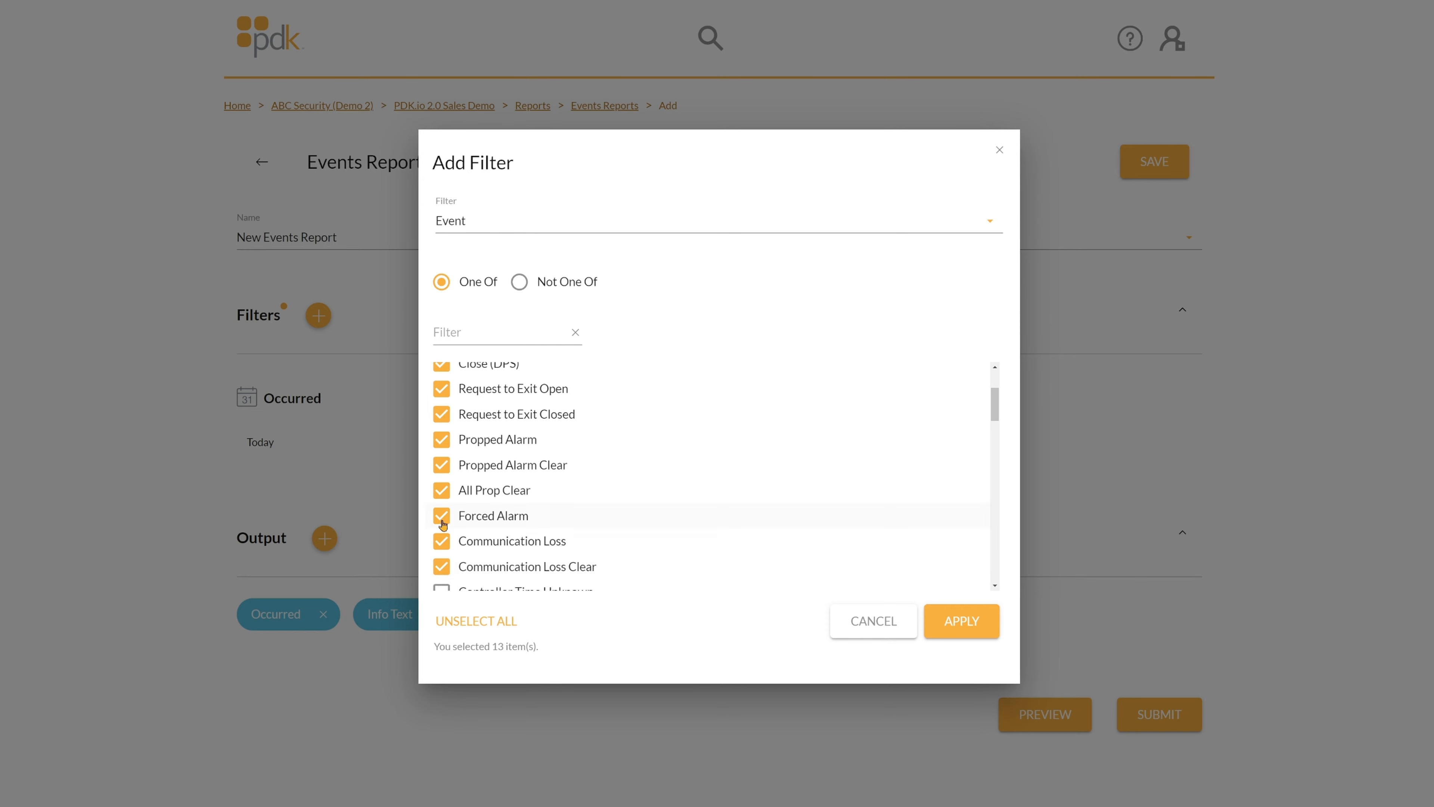
{"action": "scroll", "coordinate": [443, 525], "scroll_direction": "down", "scroll_amount": 2}
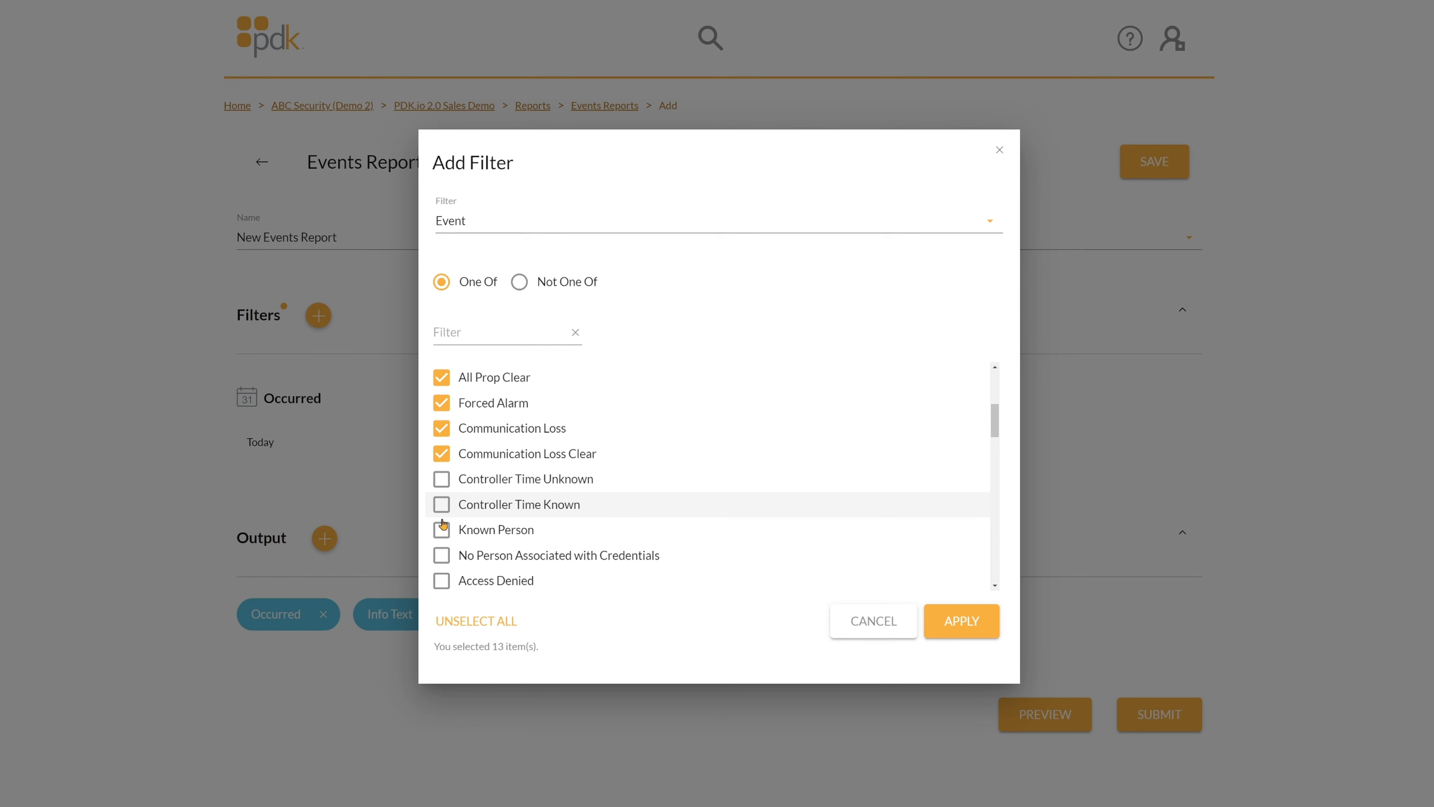
Tick Controller Time Unknown/Known, Known Person, No Person Associated with Credentials and Access Denied events.
{"action": "scroll", "coordinate": [441, 518], "scroll_direction": "down", "scroll_amount": 2}
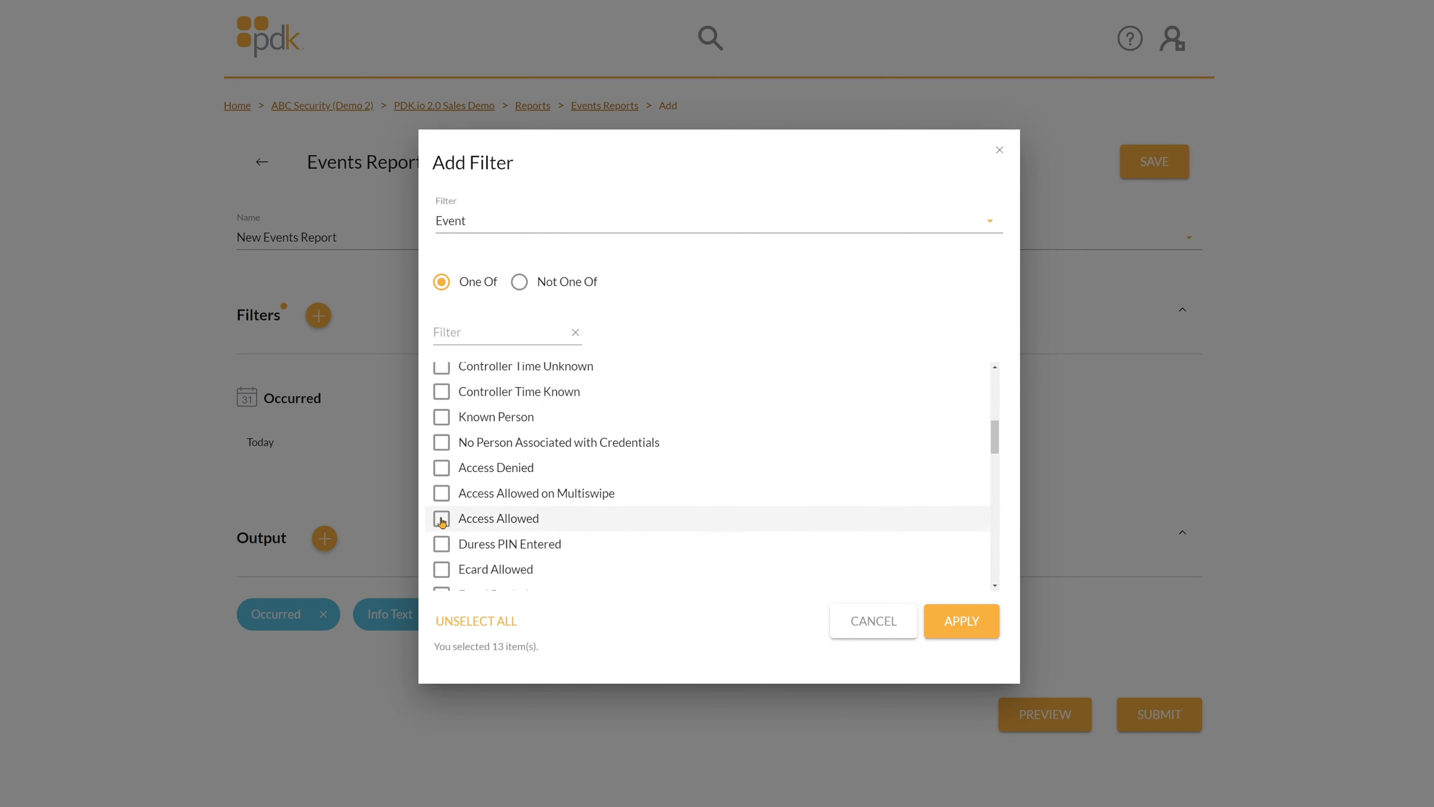
{"action": "scroll", "coordinate": [442, 503], "scroll_direction": "up", "scroll_amount": 2}
{"action": "left_click", "coordinate": [442, 478]}
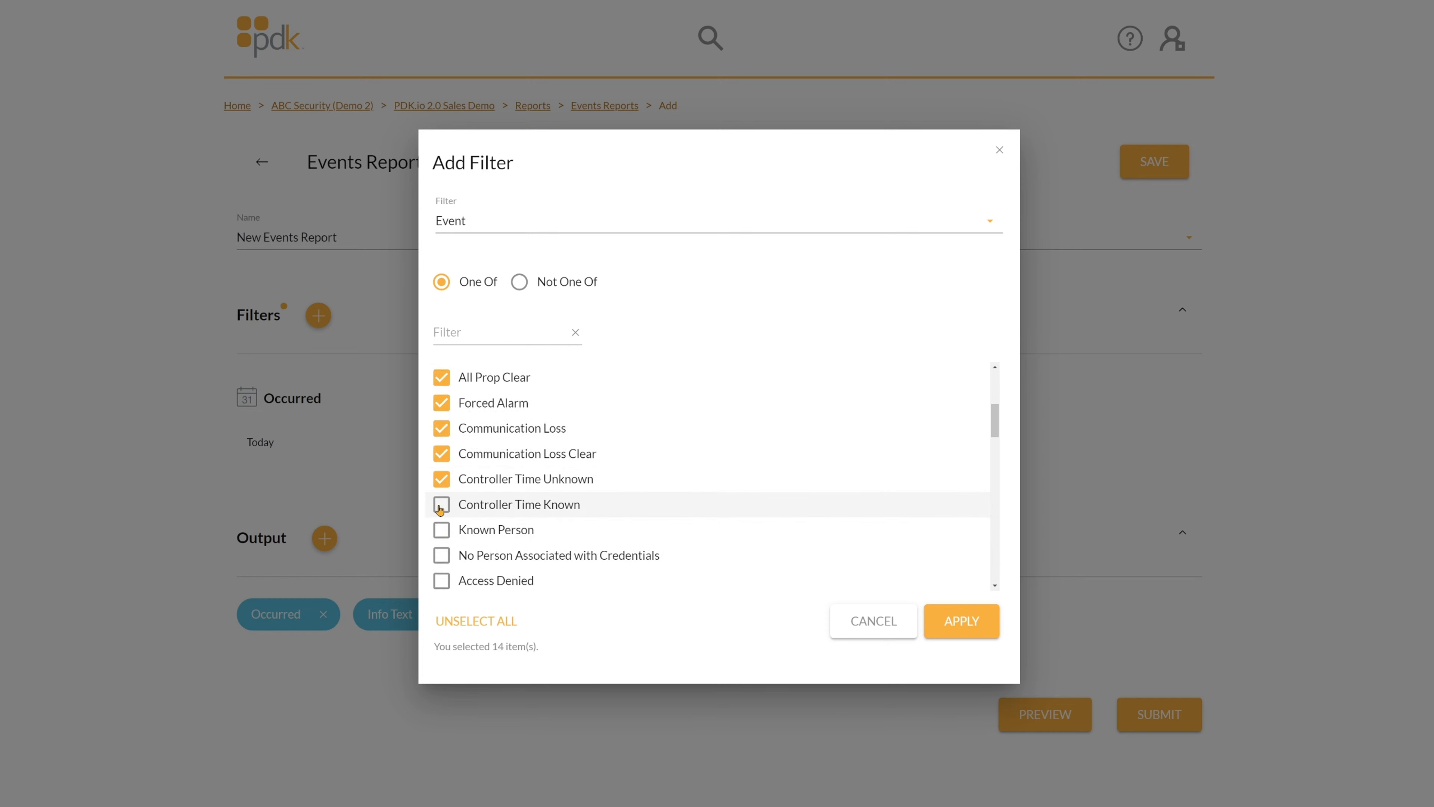
{"action": "left_click", "coordinate": [441, 504]}
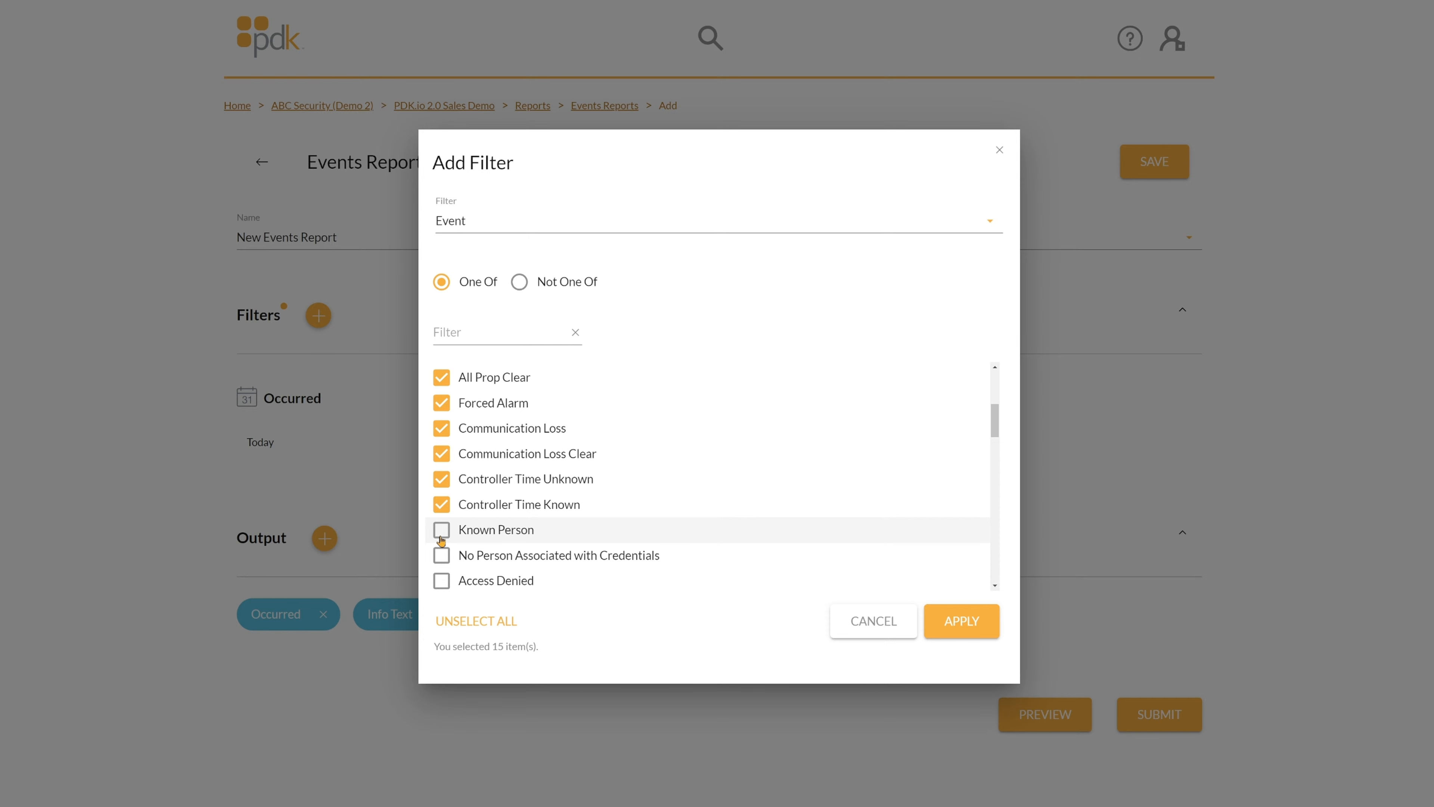
{"action": "left_click", "coordinate": [441, 538]}
{"action": "left_click", "coordinate": [442, 557]}
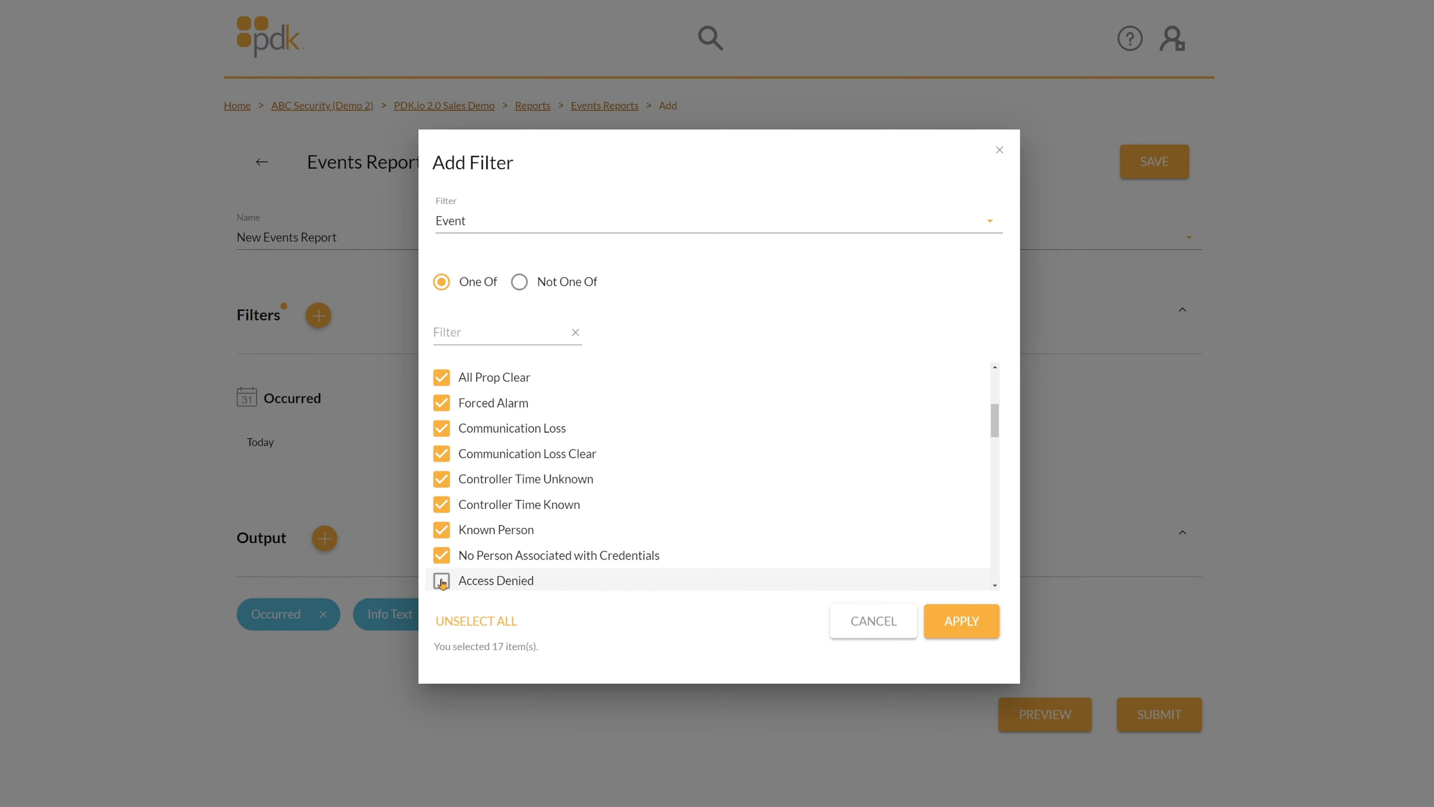
{"action": "left_click", "coordinate": [442, 581]}
Tick the Access Allowed, Duress PIN, Ecard Allowed/Denied and Entity Added/Modified/Removed events.
{"action": "scroll", "coordinate": [446, 517], "scroll_direction": "down", "scroll_amount": 4}
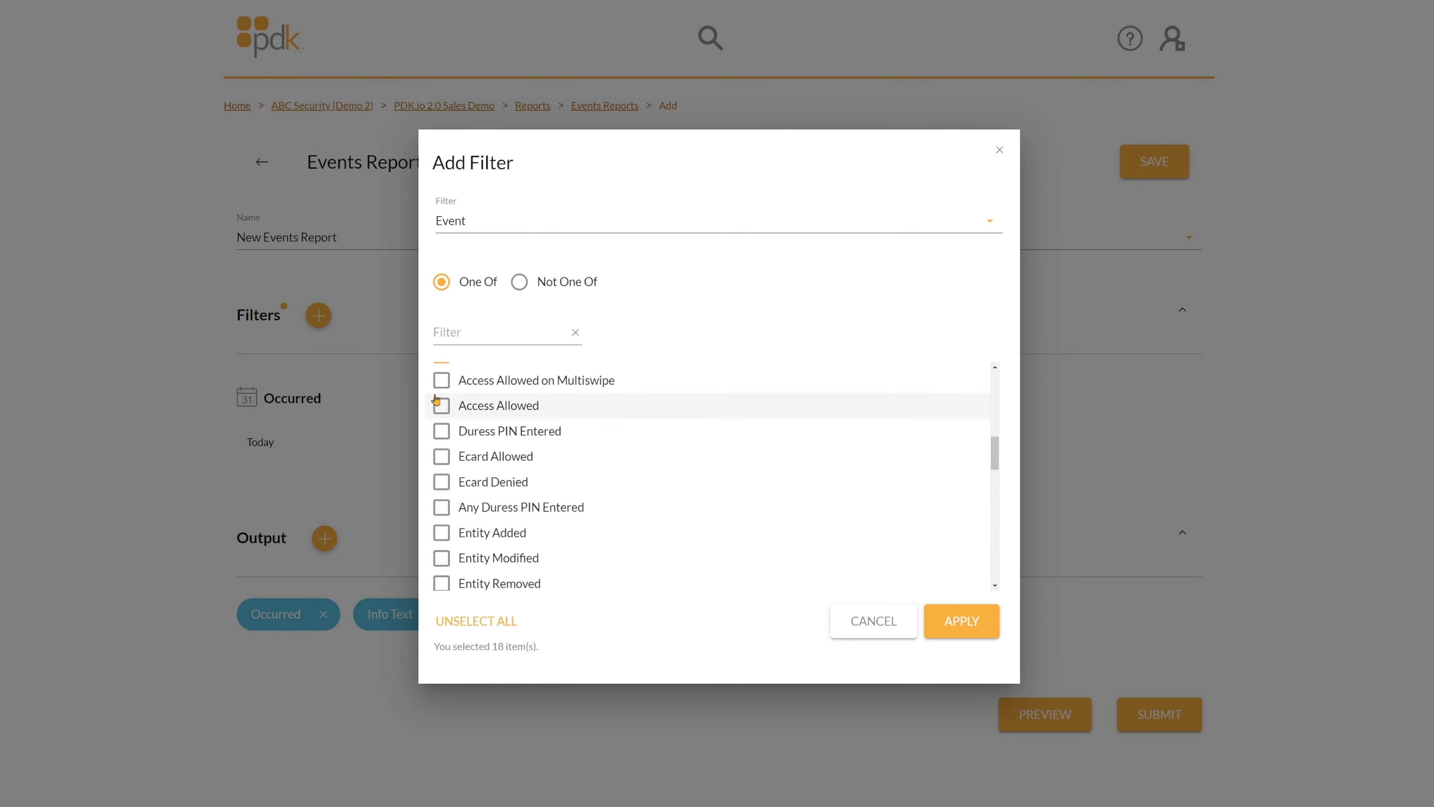
{"action": "left_click", "coordinate": [441, 379]}
{"action": "left_click", "coordinate": [441, 407]}
{"action": "left_click", "coordinate": [442, 434]}
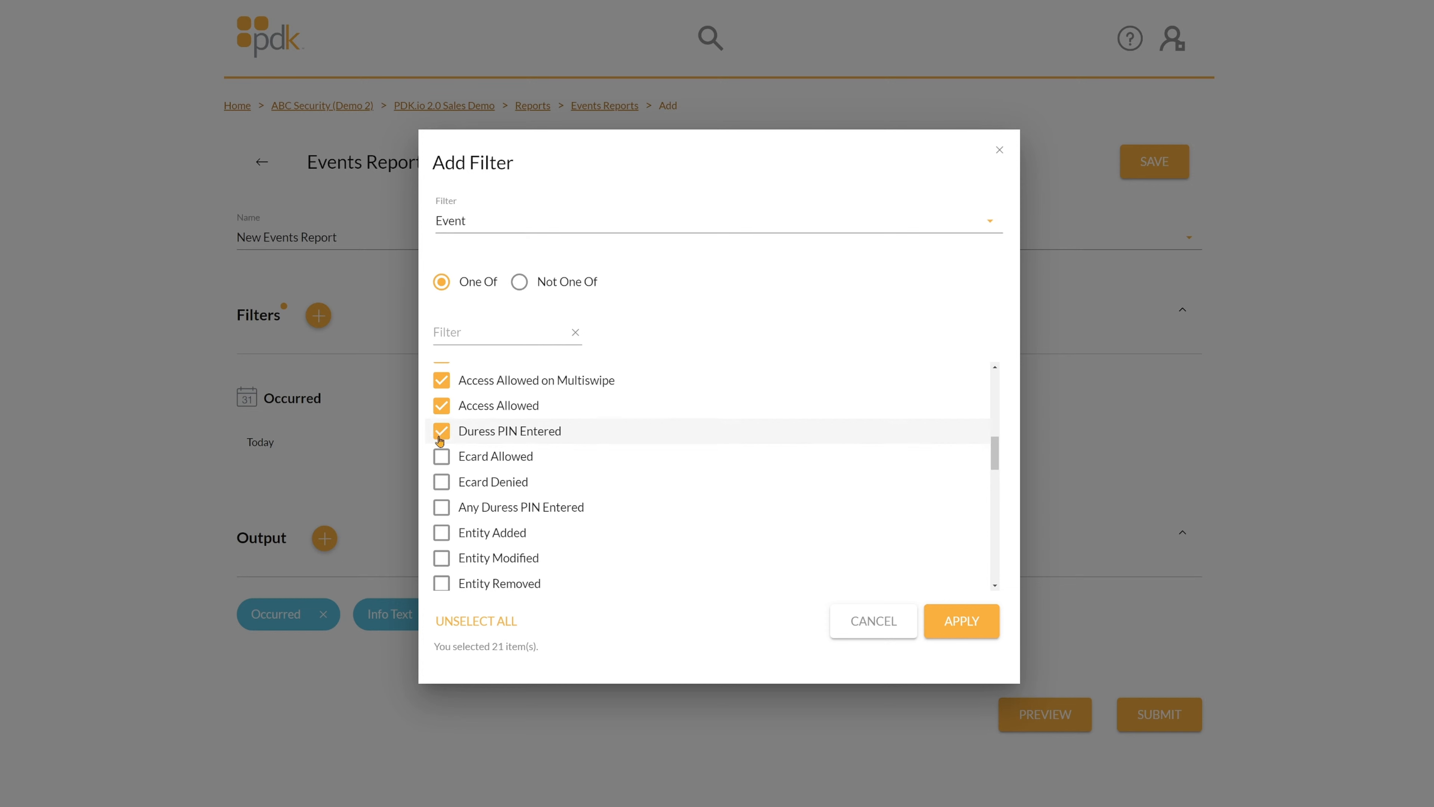
{"action": "left_click", "coordinate": [443, 462]}
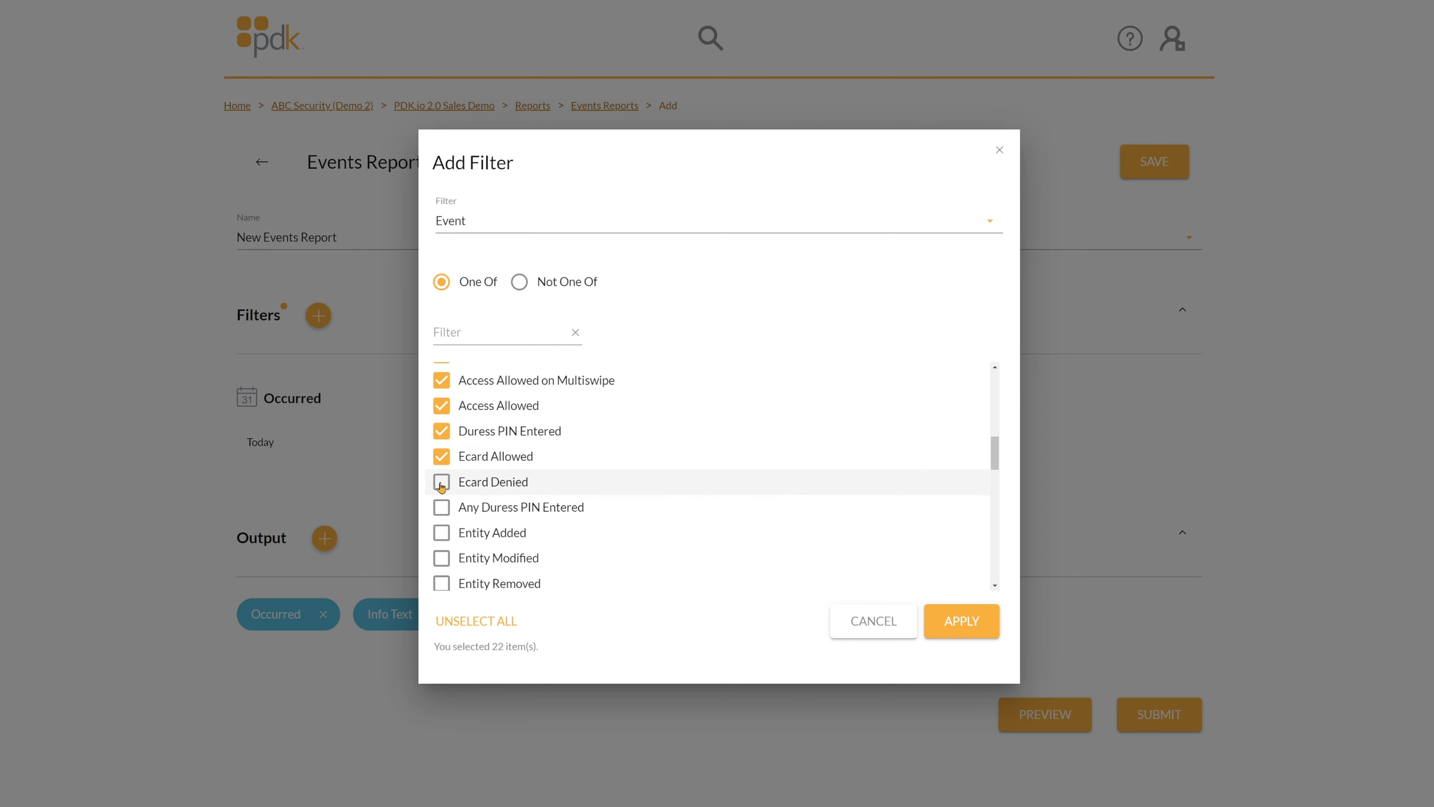
{"action": "left_click", "coordinate": [442, 488]}
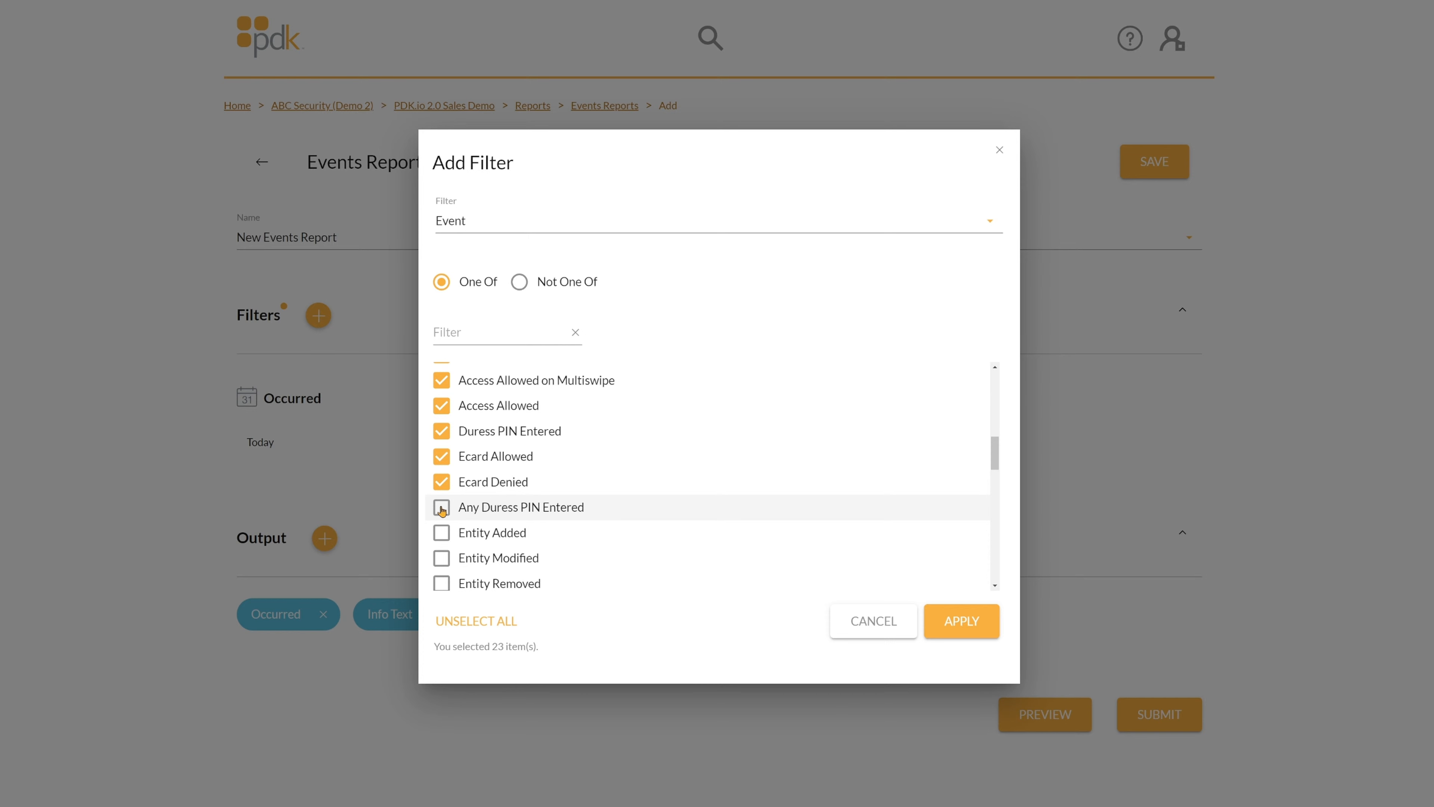
{"action": "left_click", "coordinate": [442, 508]}
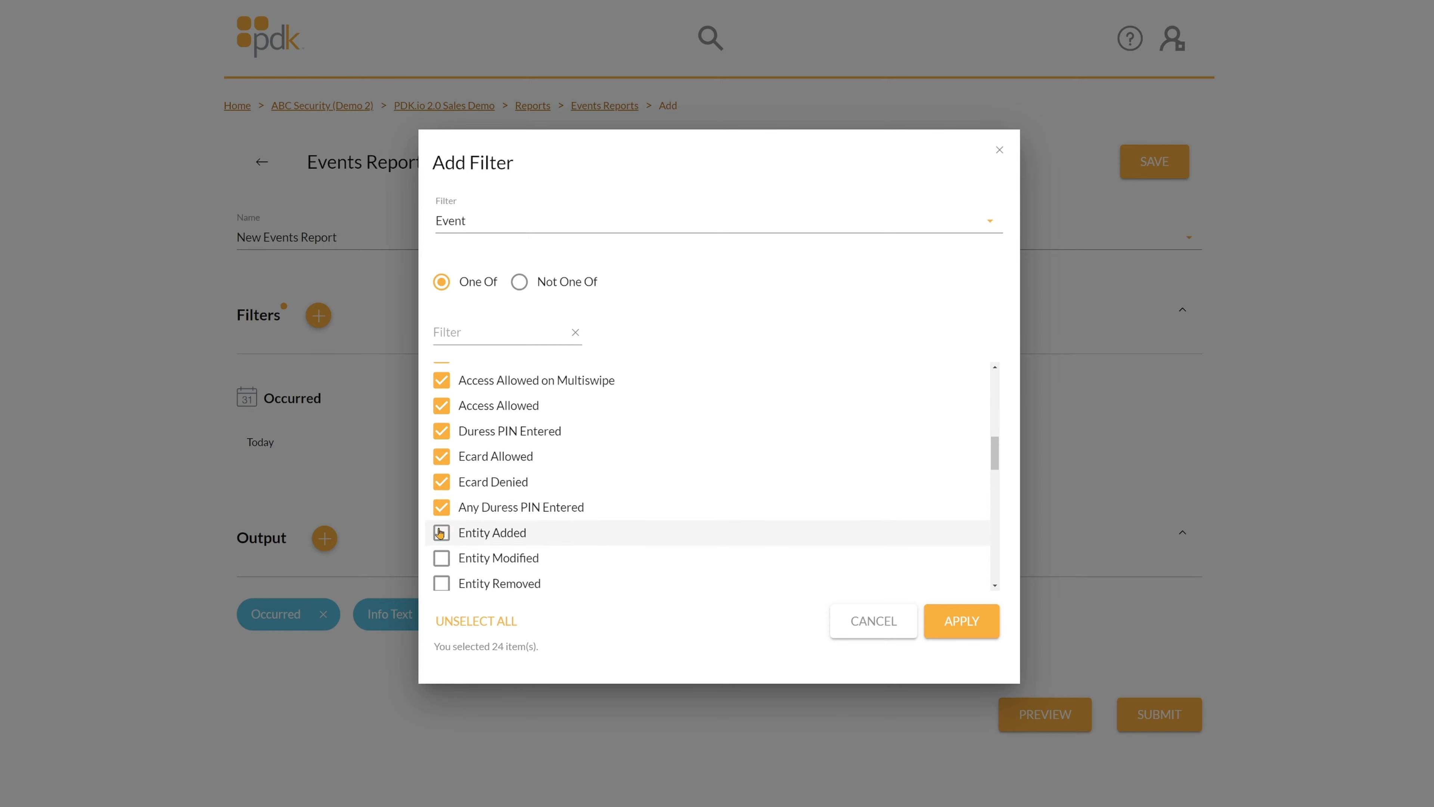
{"action": "left_click", "coordinate": [442, 534]}
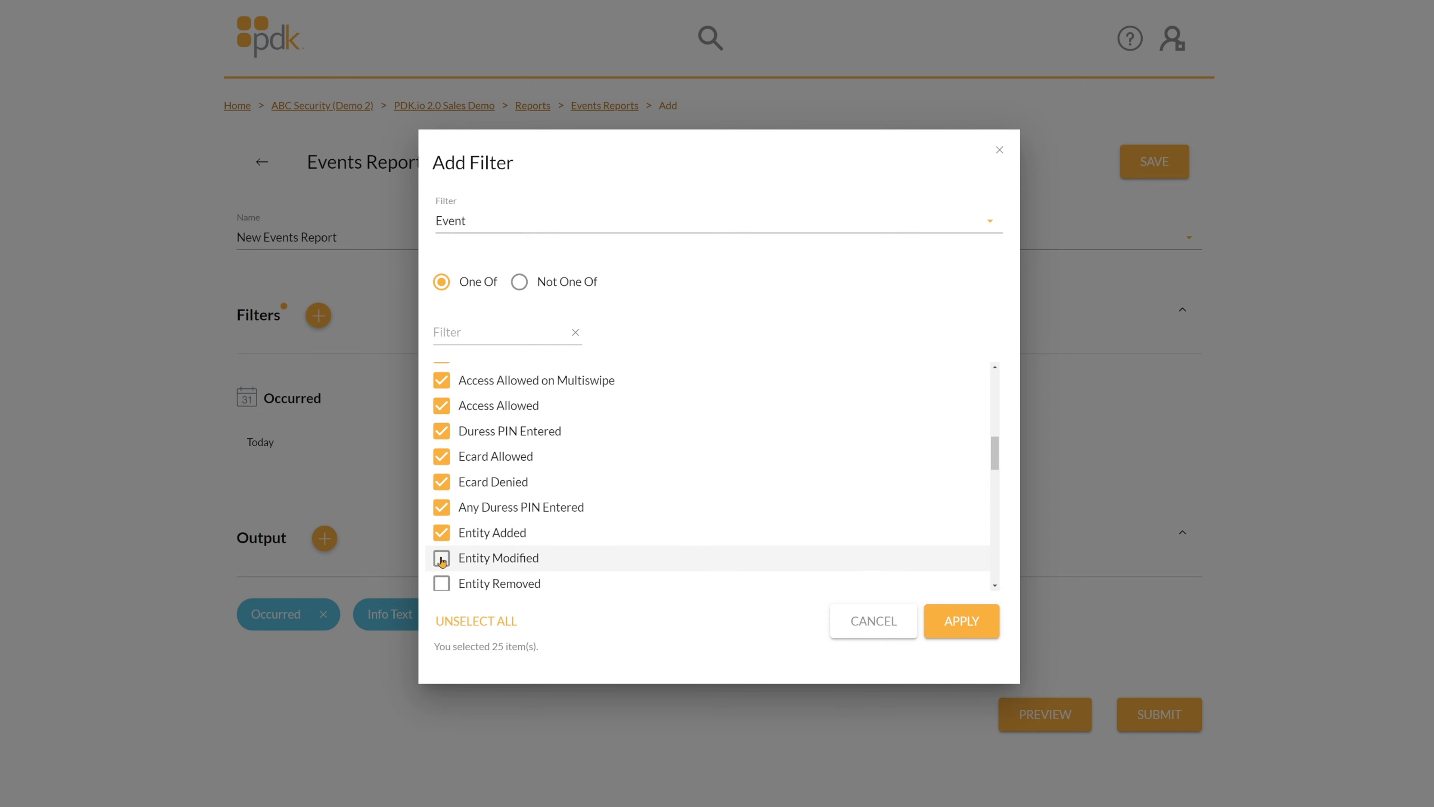
{"action": "left_click", "coordinate": [442, 558]}
{"action": "left_click", "coordinate": [442, 584]}
Tick Open/Close (Lock), Try to Open, Do Not Disturb, Force Toggle, Forced Alarm Clear and Card Scan Error.
{"action": "scroll", "coordinate": [452, 551], "scroll_direction": "down", "scroll_amount": 2}
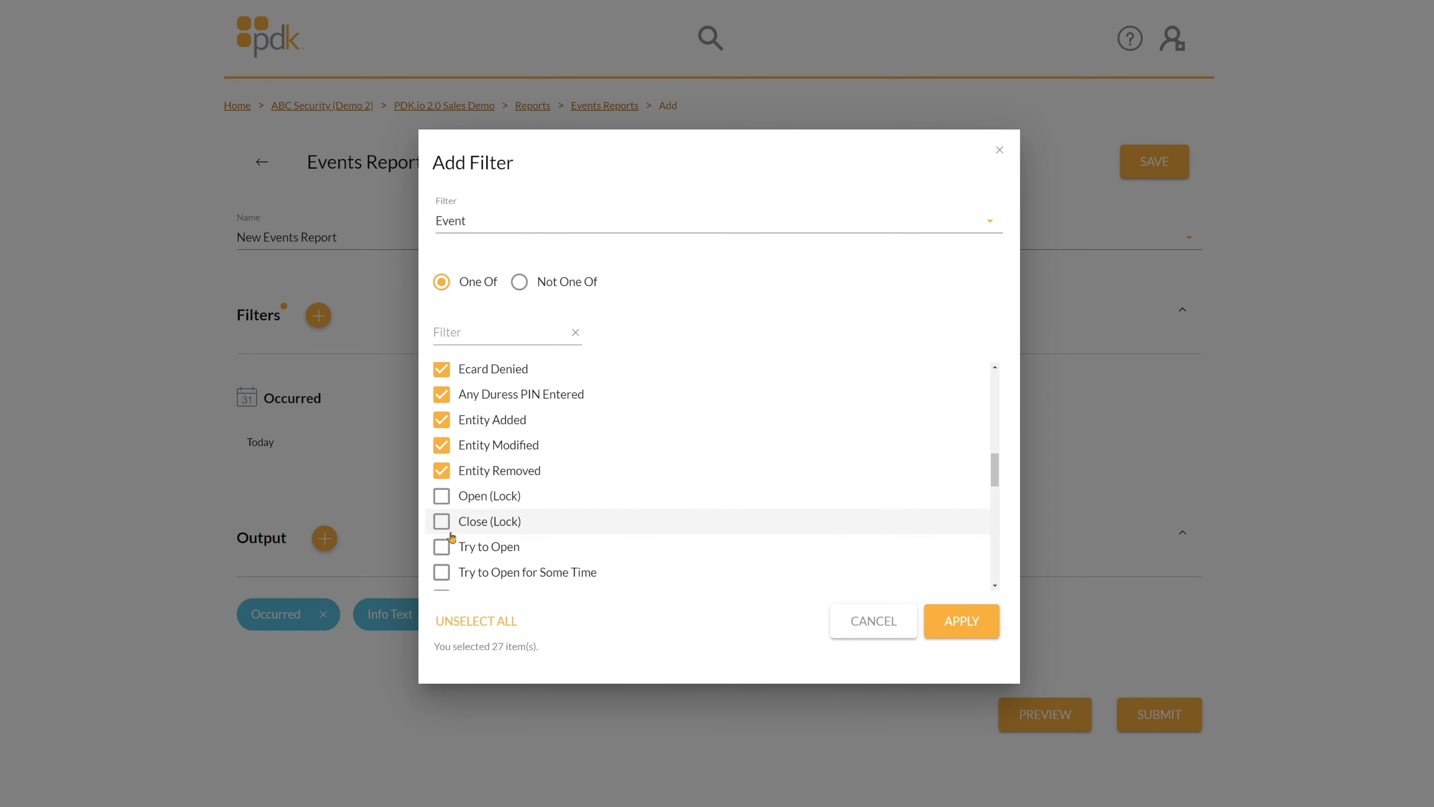
{"action": "scroll", "coordinate": [451, 537], "scroll_direction": "down", "scroll_amount": 2}
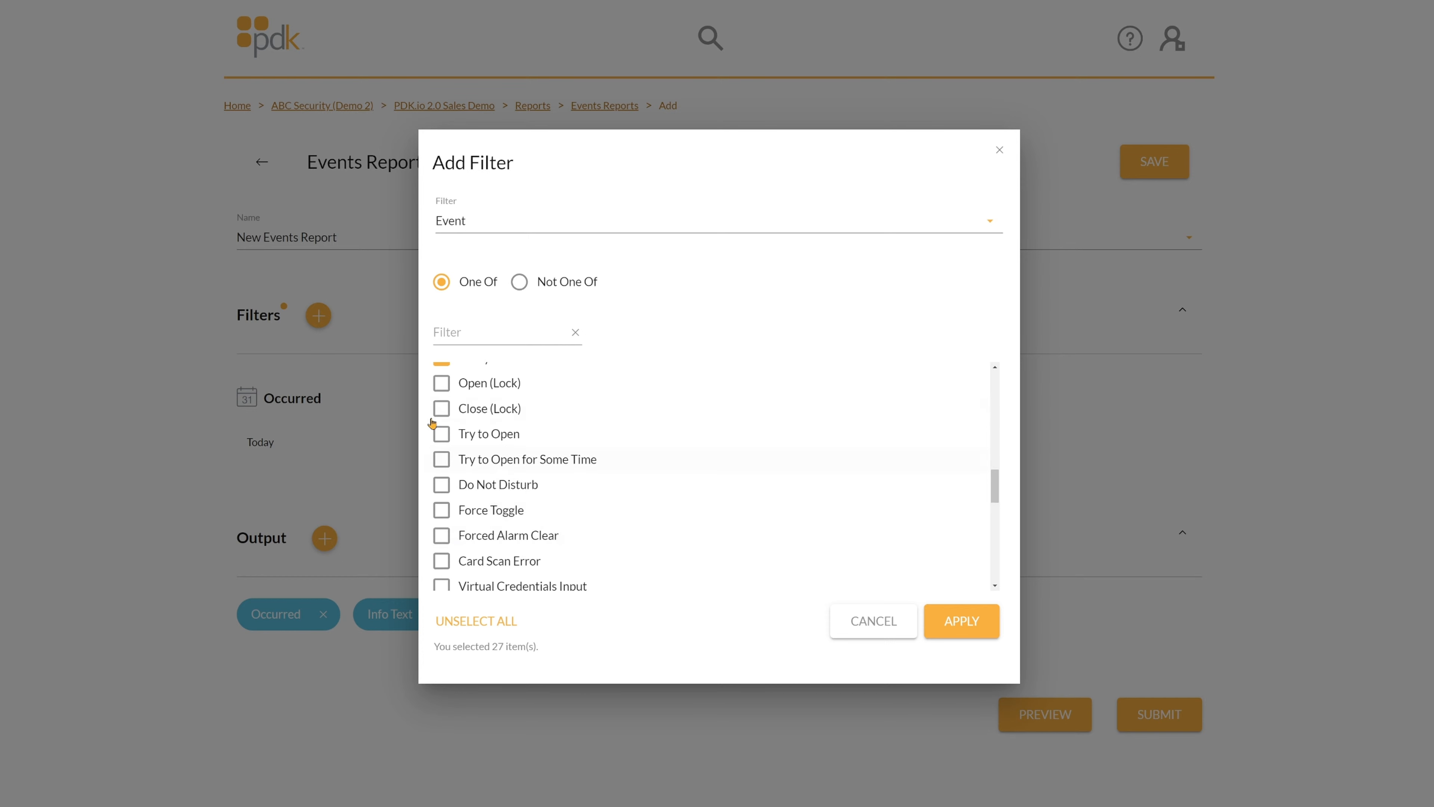
{"action": "left_click", "coordinate": [442, 384]}
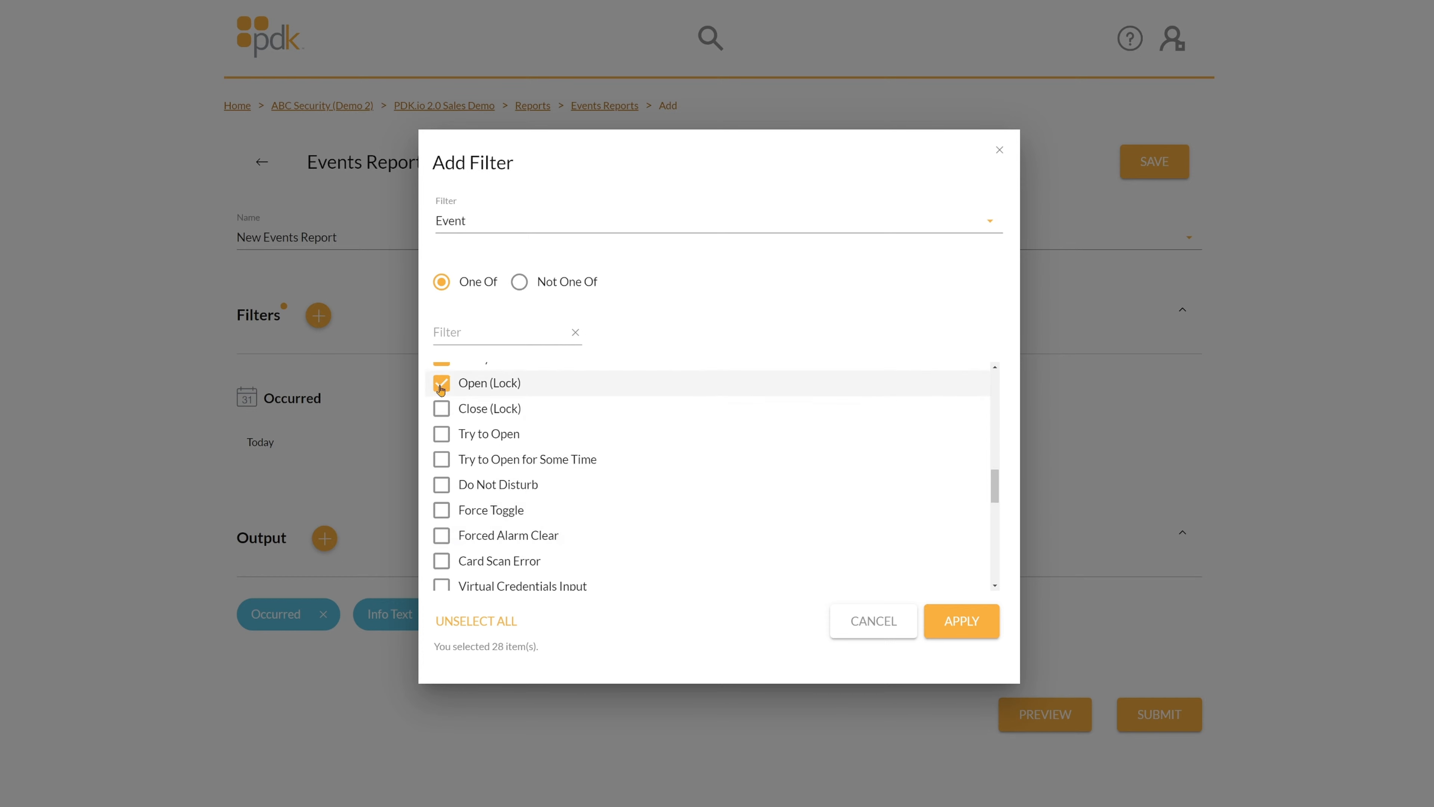
{"action": "left_click", "coordinate": [441, 410]}
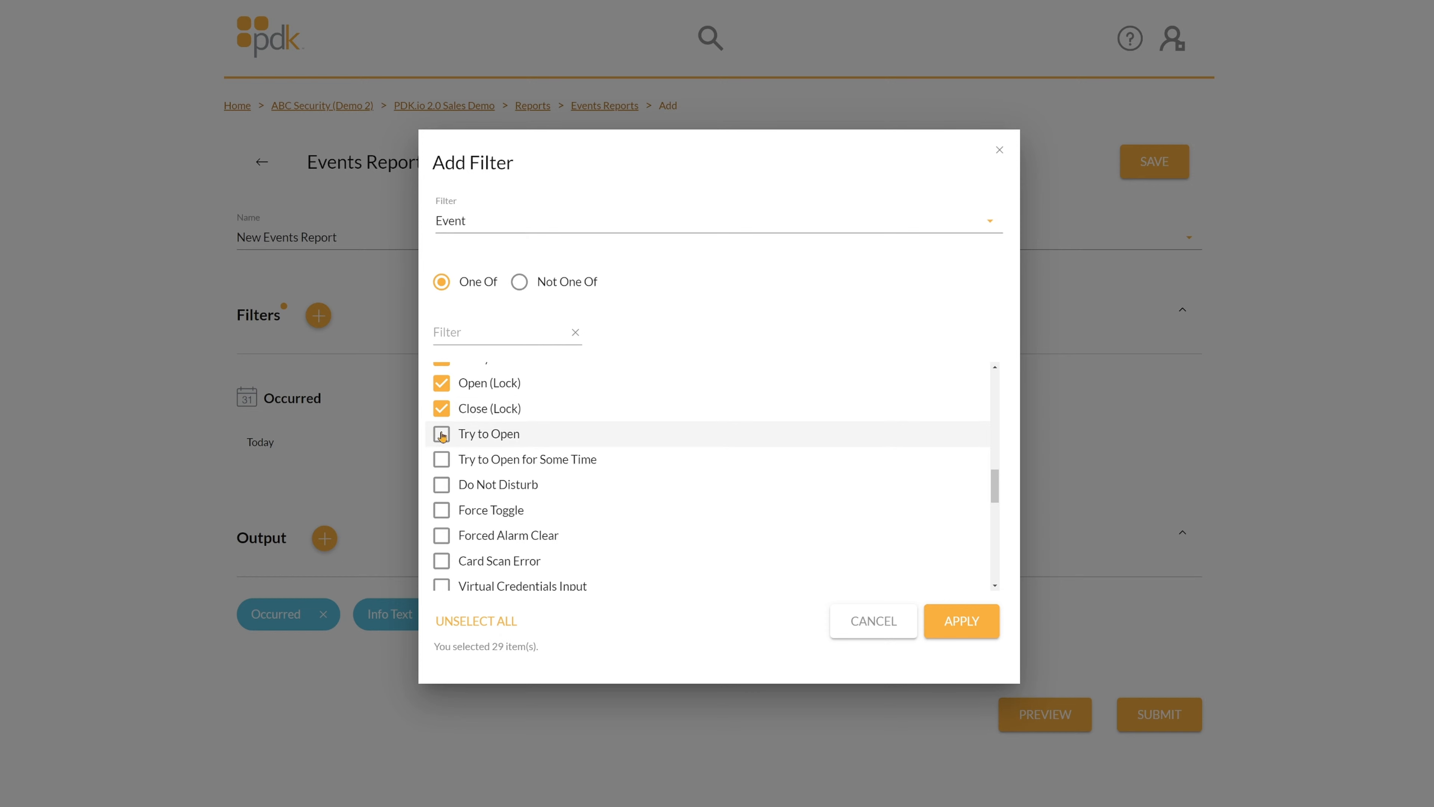
{"action": "left_click", "coordinate": [442, 434]}
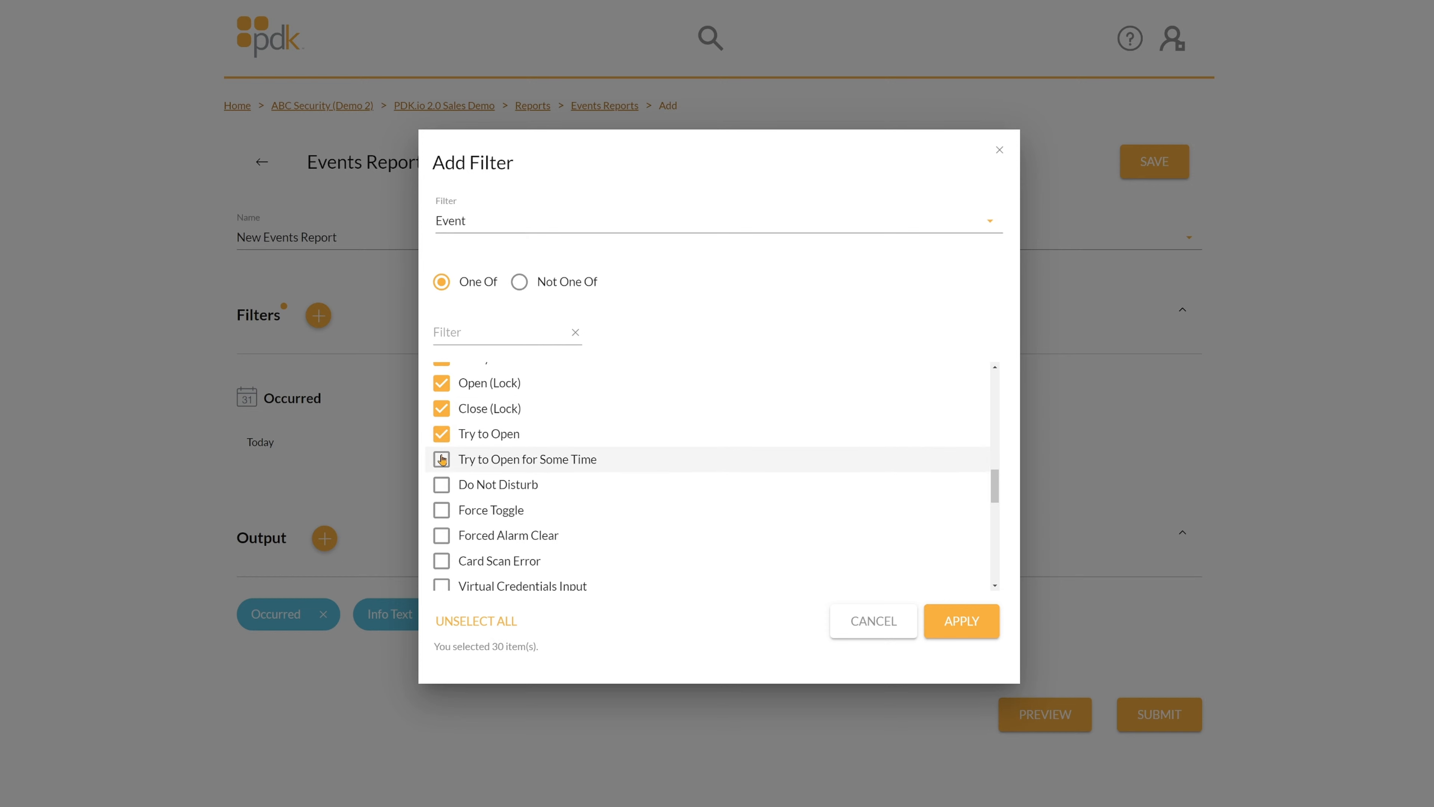
{"action": "left_click", "coordinate": [441, 460]}
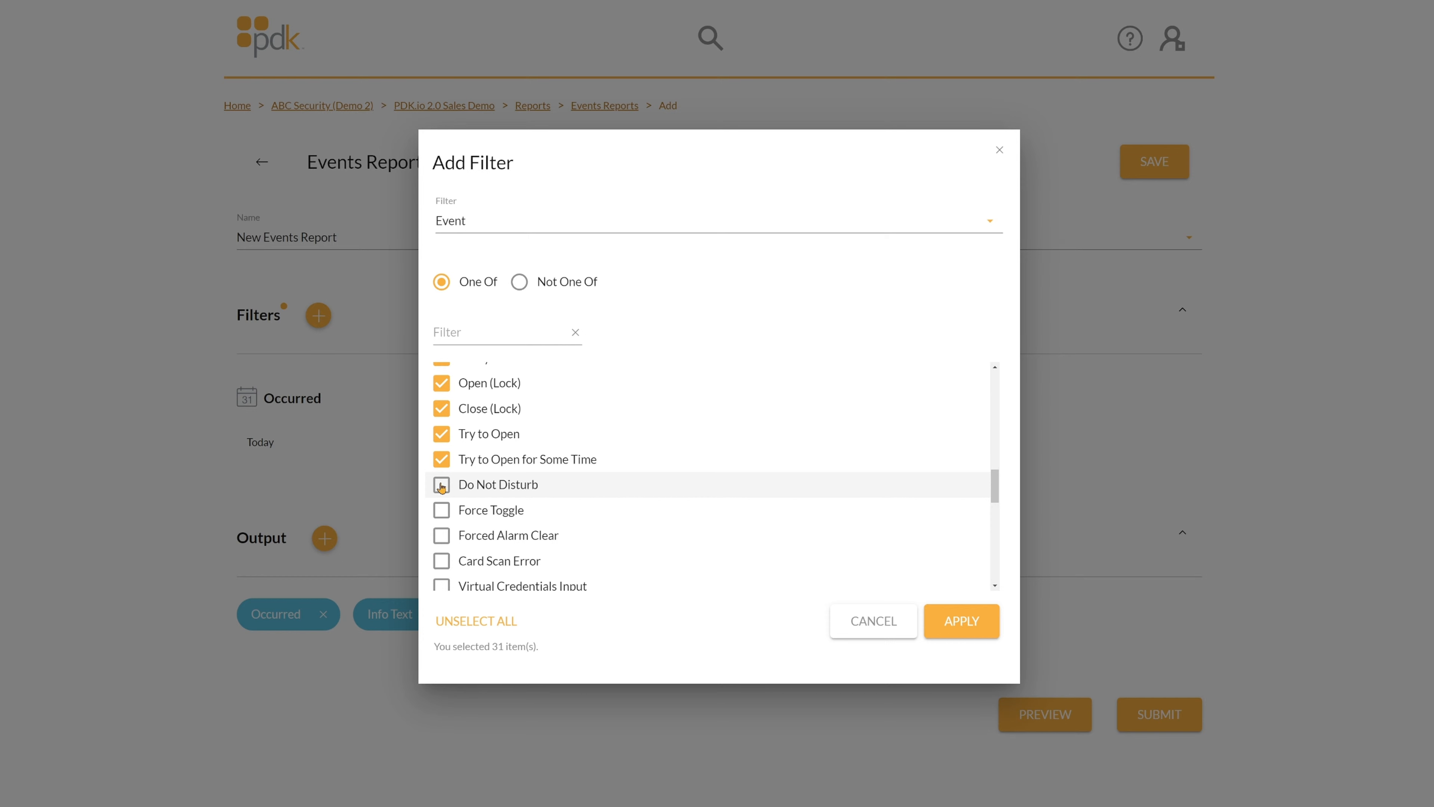
{"action": "left_click", "coordinate": [442, 486]}
{"action": "left_click", "coordinate": [439, 515]}
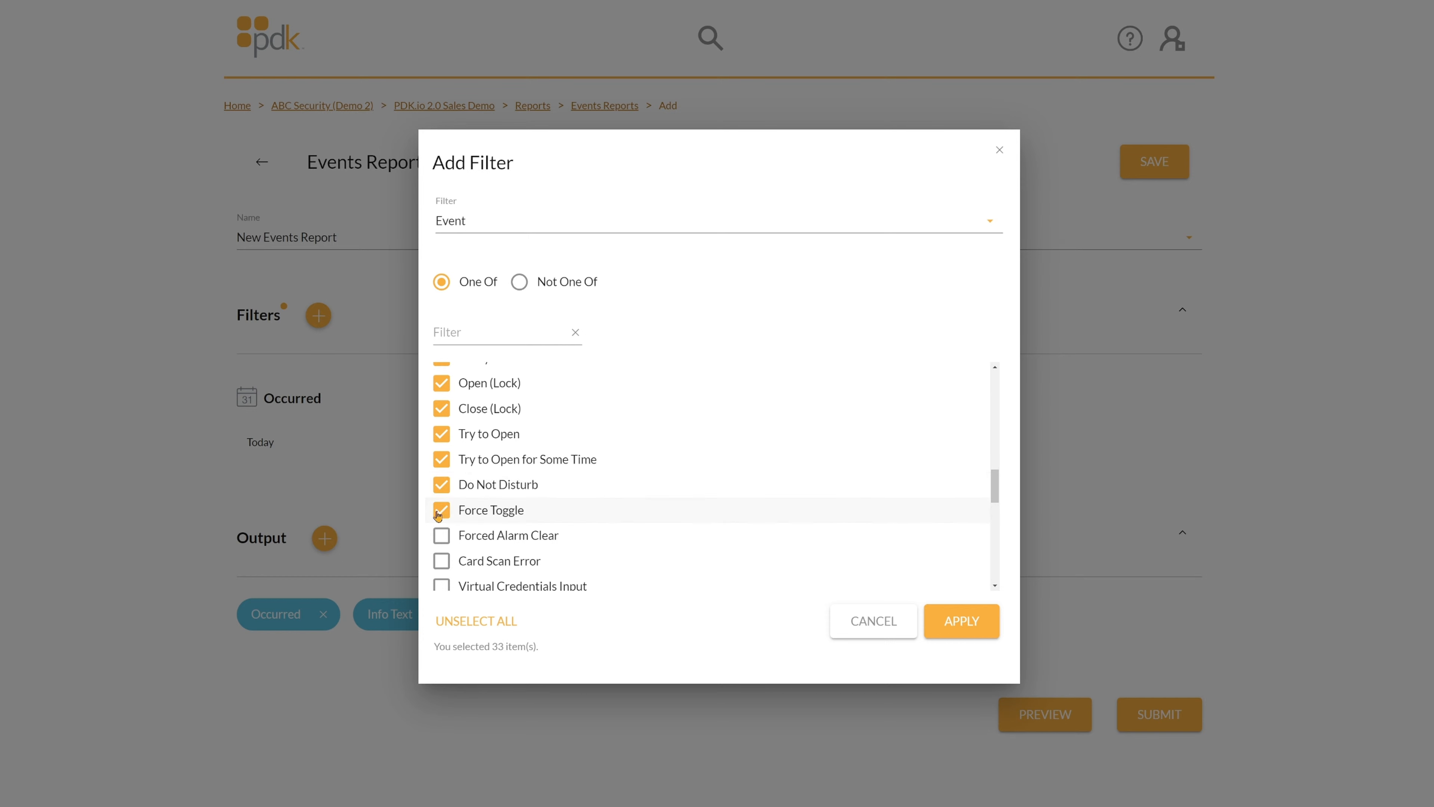
{"action": "left_click", "coordinate": [442, 540]}
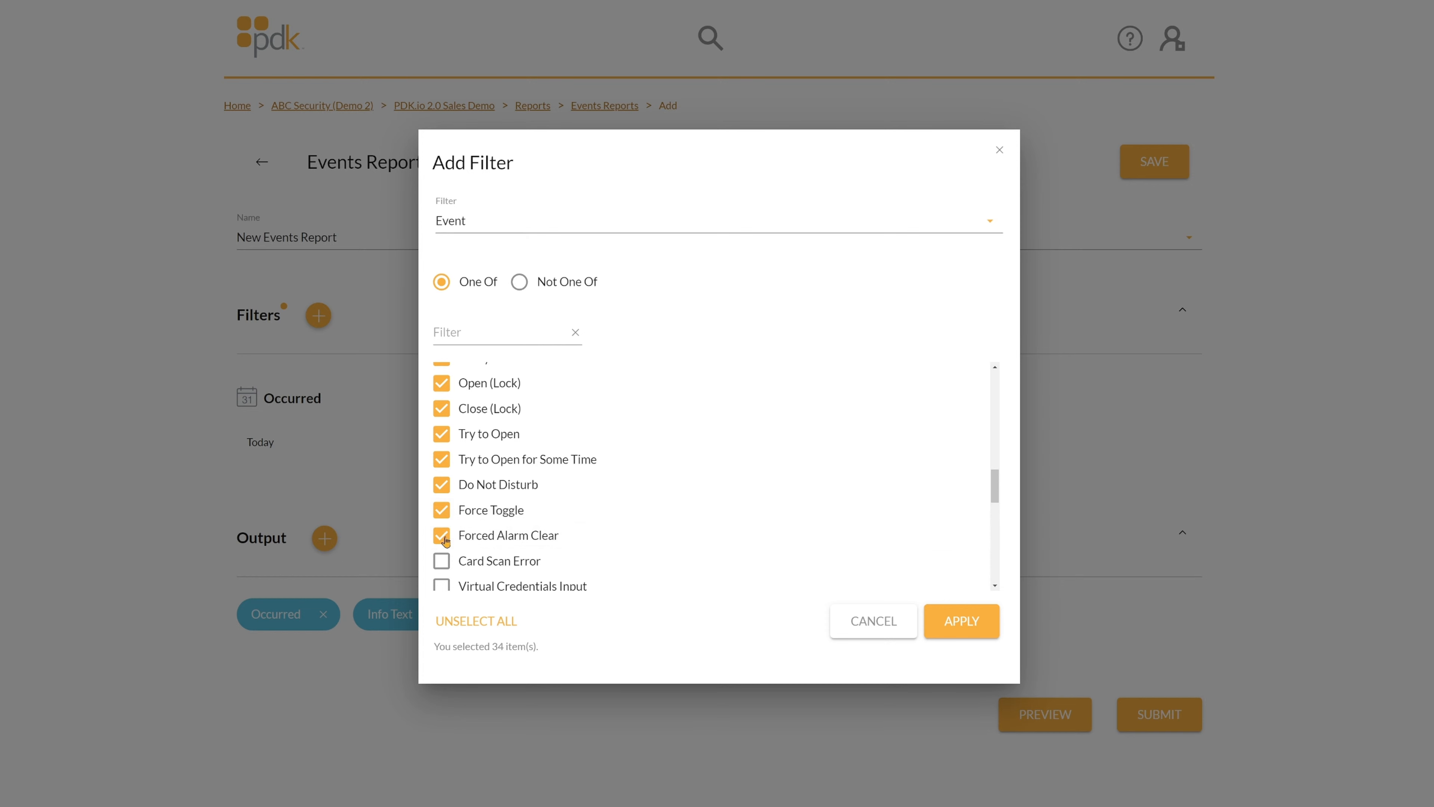
{"action": "left_click", "coordinate": [440, 566]}
Tick Virtual Credentials Input, the Delay and Open/Close (Lock) events, plus Overcurrent and Undervoltage events.
{"action": "scroll", "coordinate": [440, 531], "scroll_direction": "down", "scroll_amount": 2}
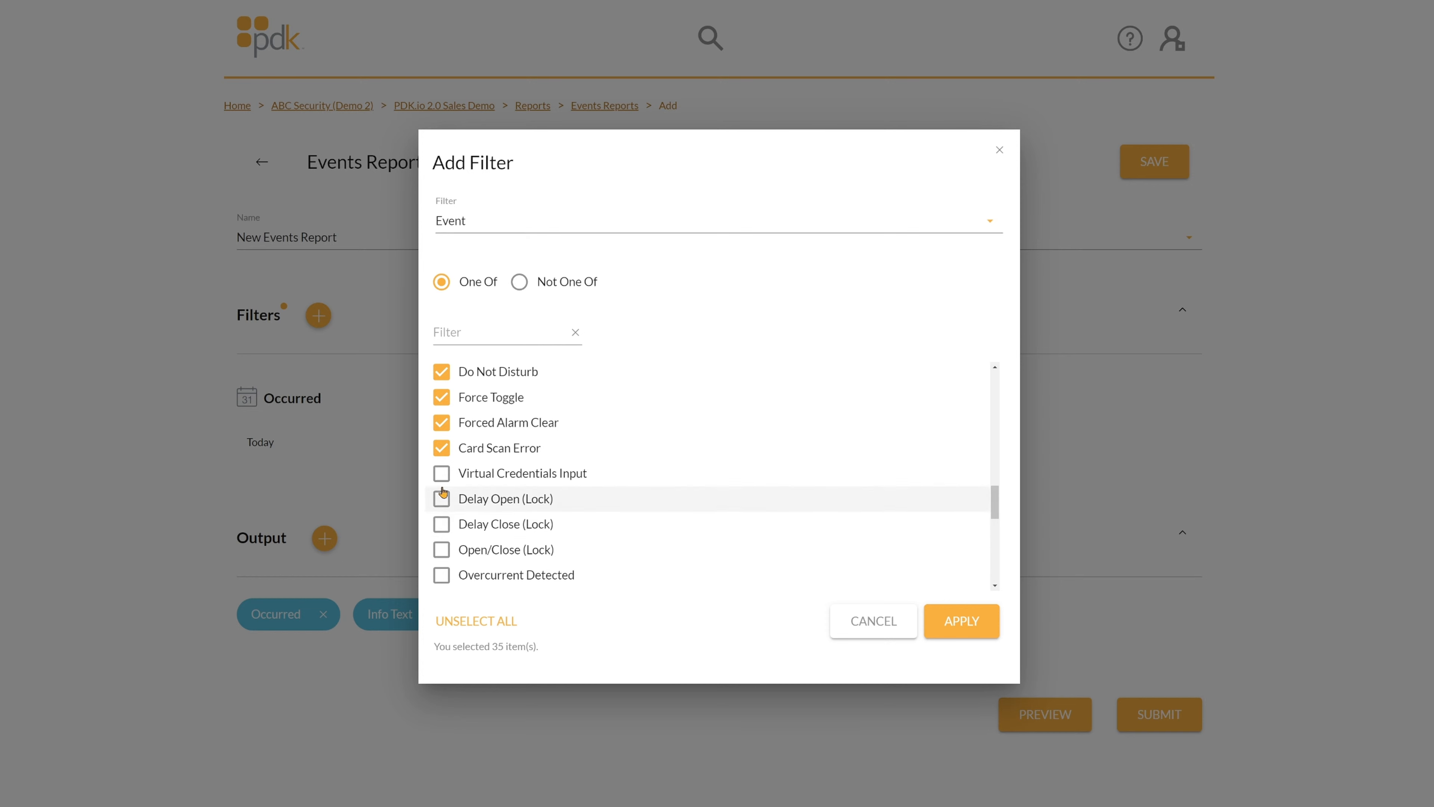
{"action": "left_click", "coordinate": [442, 475]}
{"action": "left_click", "coordinate": [441, 500]}
{"action": "left_click", "coordinate": [442, 526]}
{"action": "left_click", "coordinate": [442, 549]}
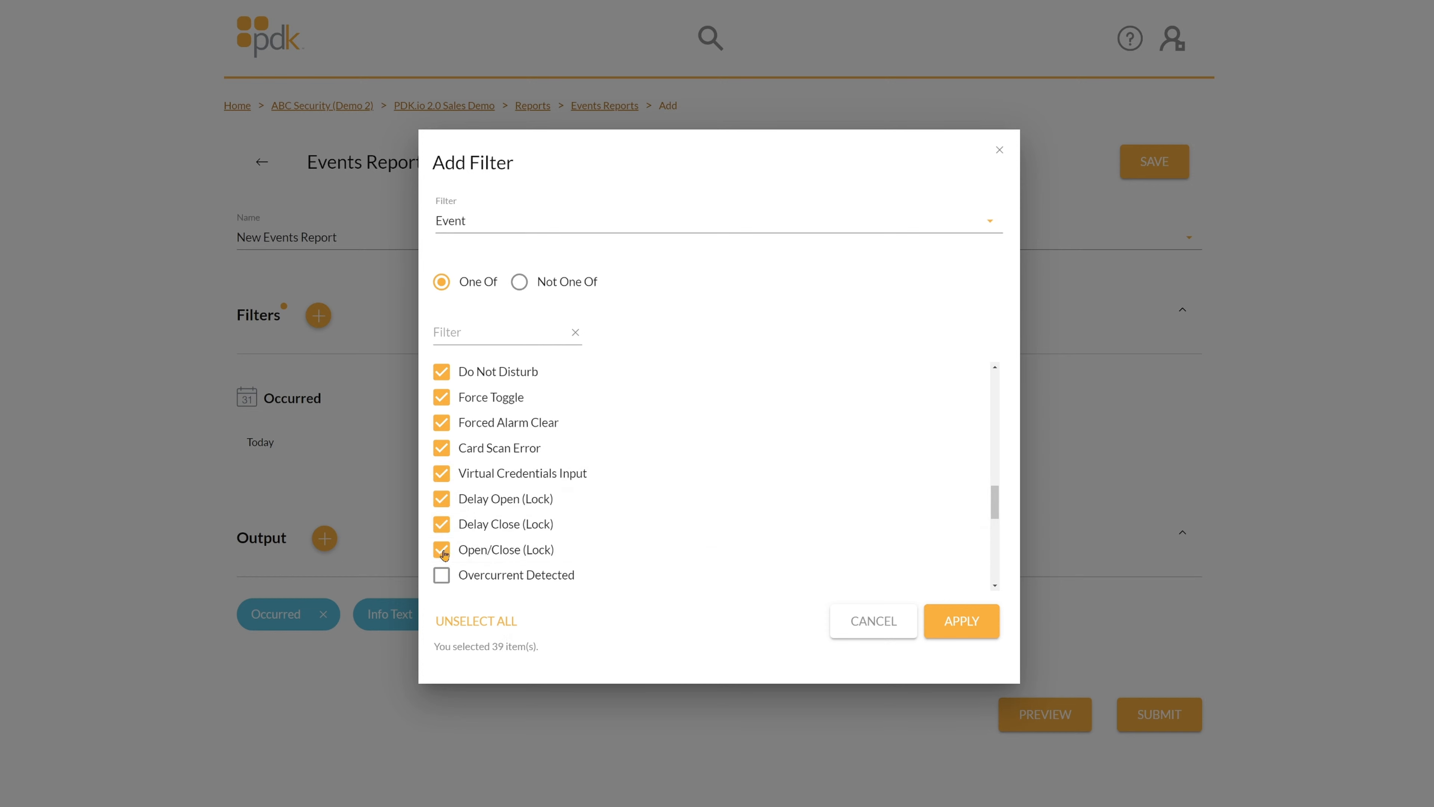
{"action": "scroll", "coordinate": [445, 538], "scroll_direction": "down", "scroll_amount": 1}
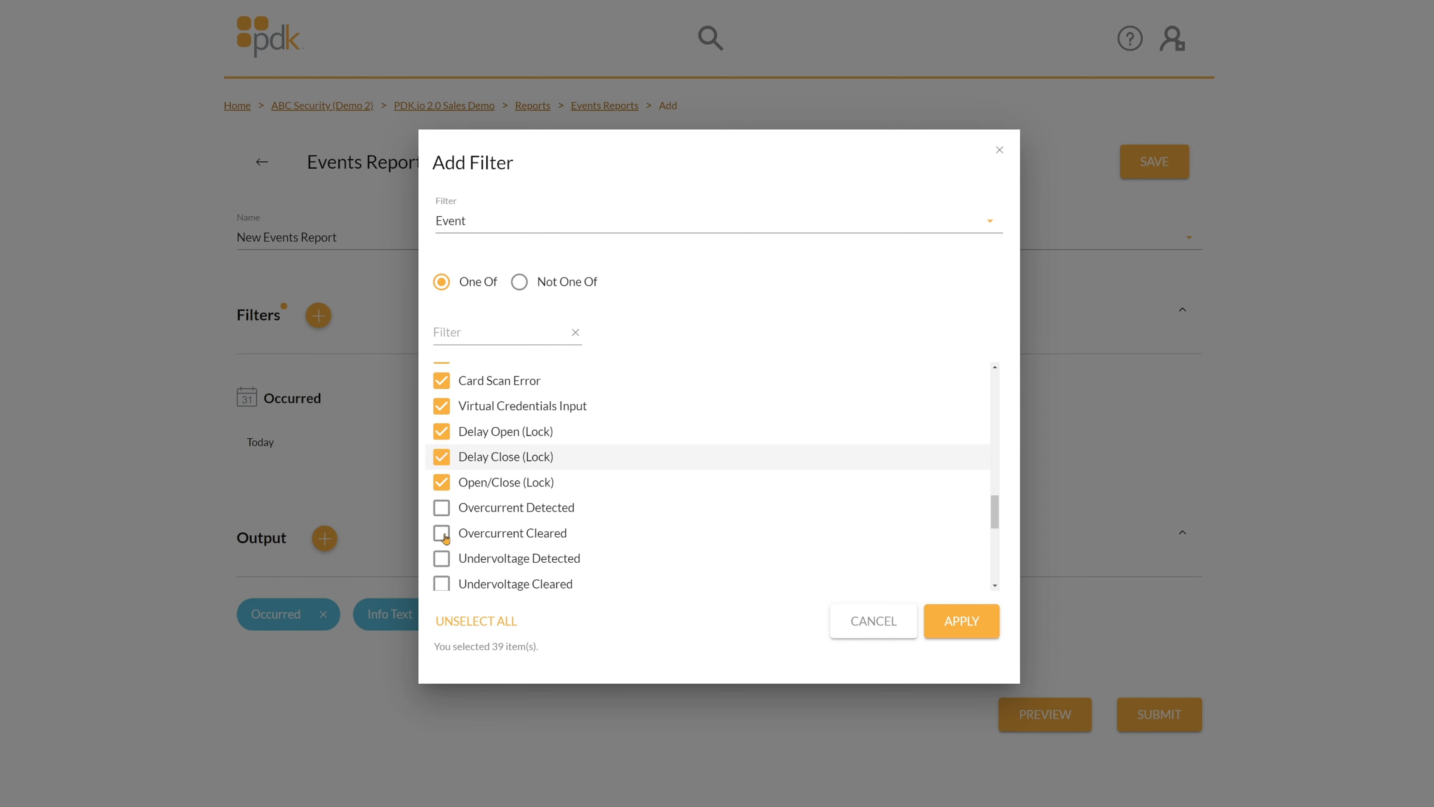
{"action": "scroll", "coordinate": [445, 537], "scroll_direction": "down", "scroll_amount": 1}
{"action": "left_click", "coordinate": [441, 462]}
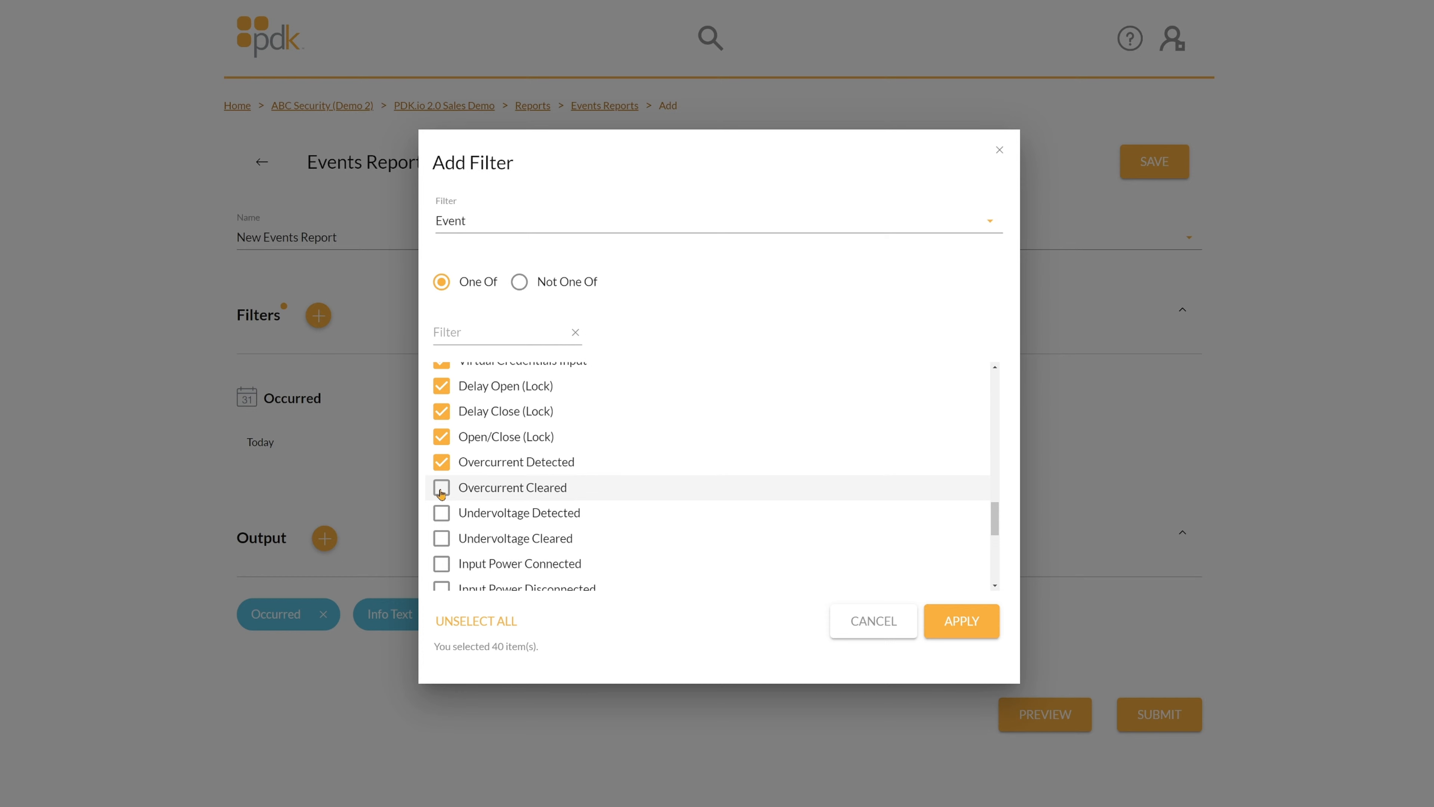
{"action": "left_click", "coordinate": [442, 490]}
{"action": "left_click", "coordinate": [442, 514]}
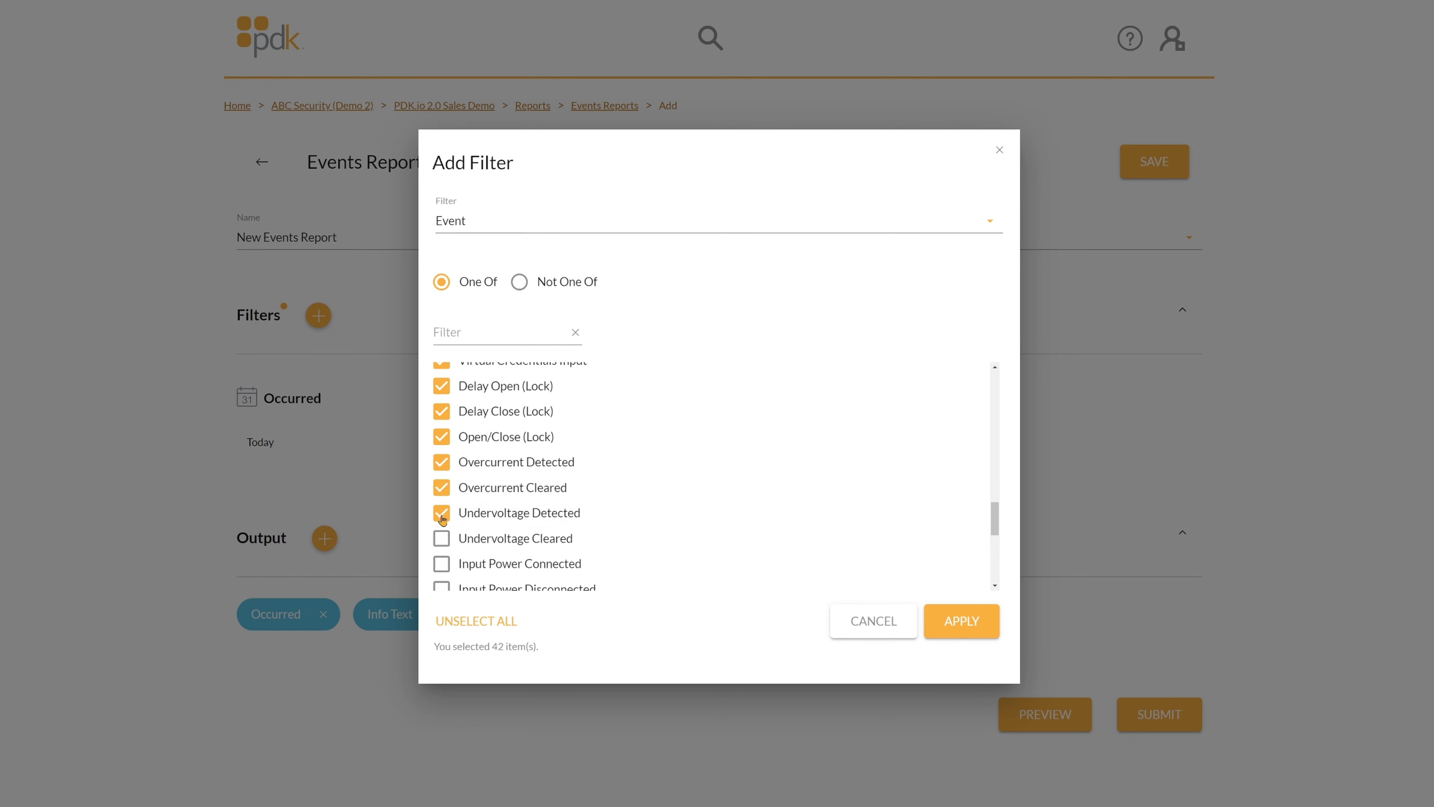
{"action": "left_click", "coordinate": [444, 541]}
Tick the input power, low power mode, battery, controller restart/reset and Continuity Expired - Ecard Enforced events.
{"action": "scroll", "coordinate": [441, 534], "scroll_direction": "down", "scroll_amount": 2}
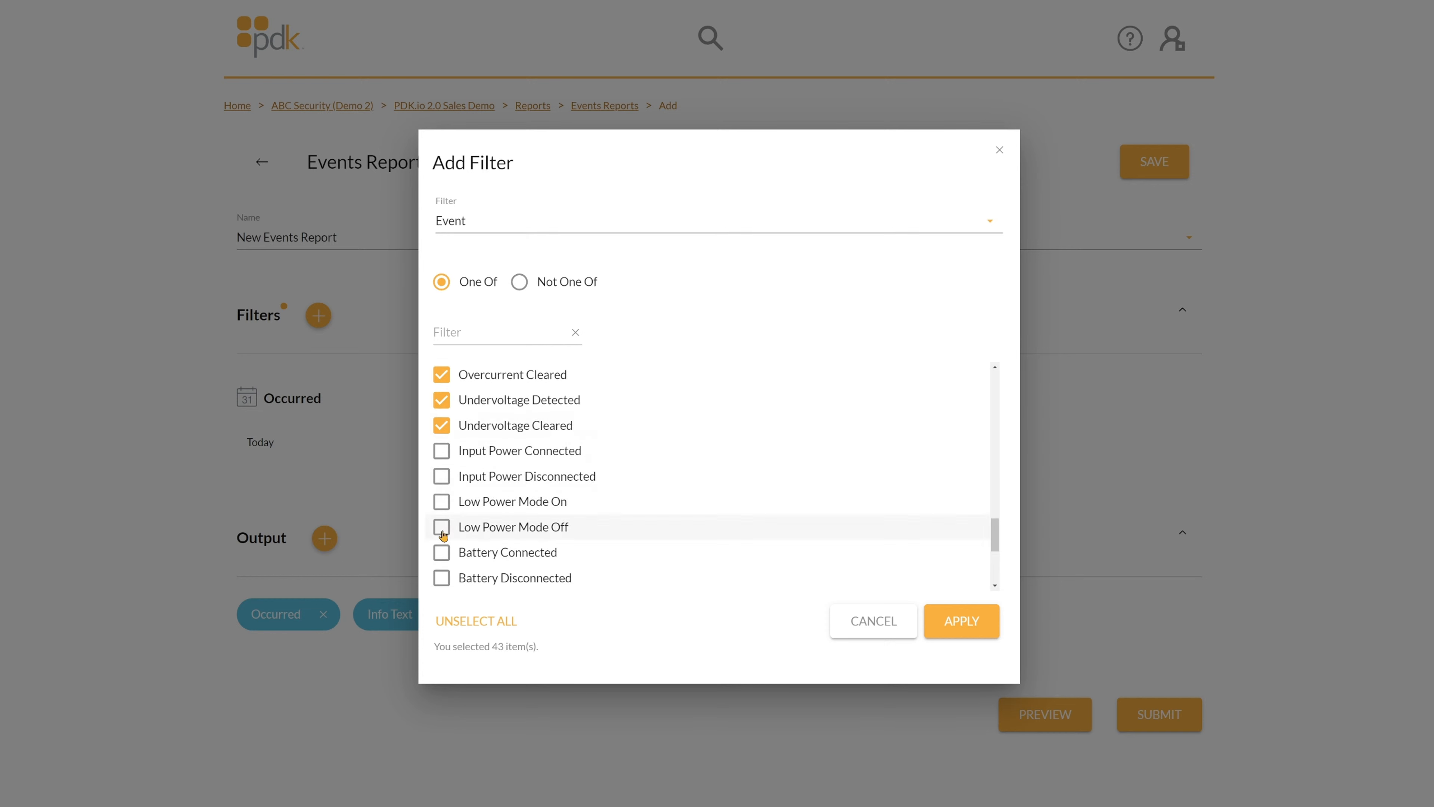
{"action": "left_click", "coordinate": [441, 454]}
{"action": "left_click", "coordinate": [441, 478]}
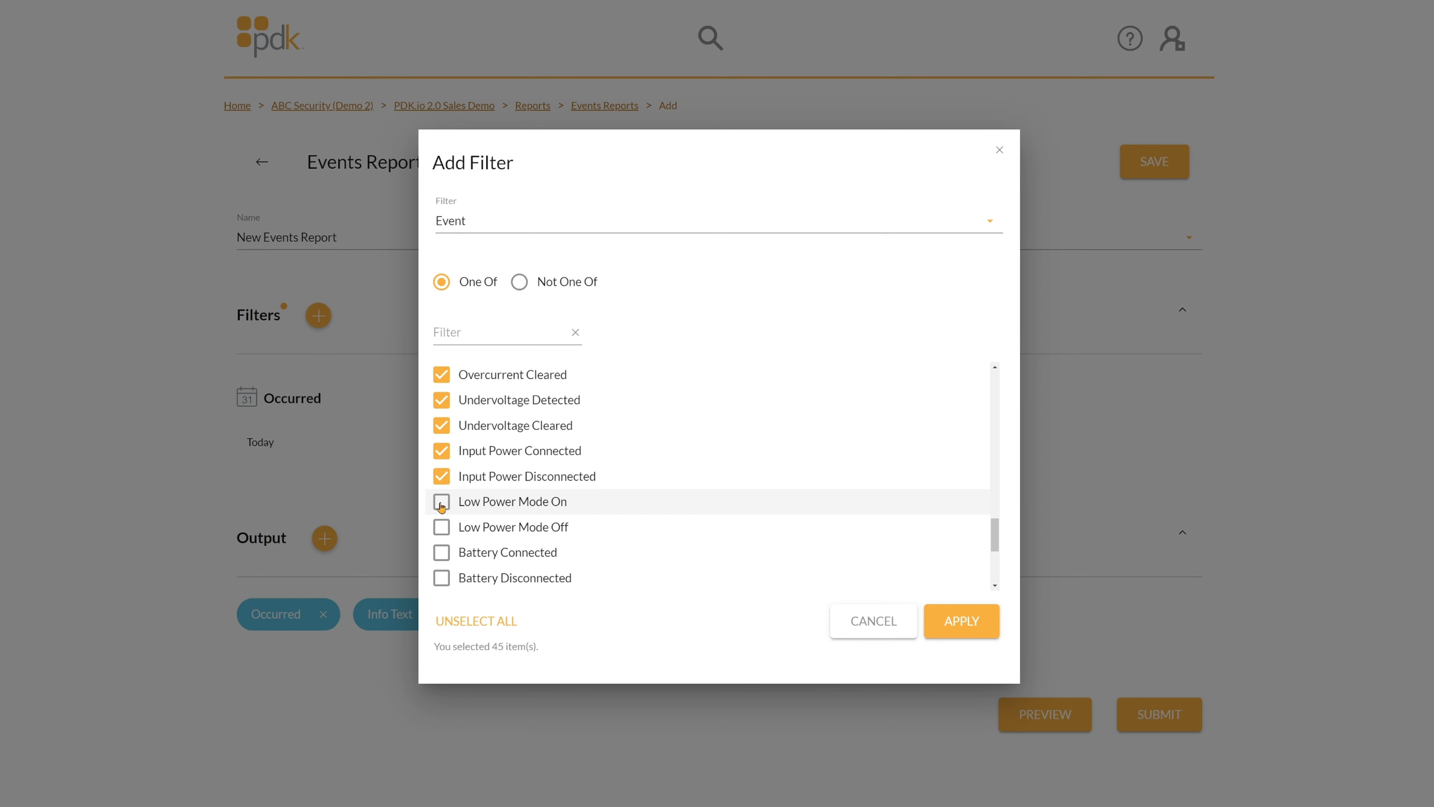
{"action": "left_click", "coordinate": [442, 505]}
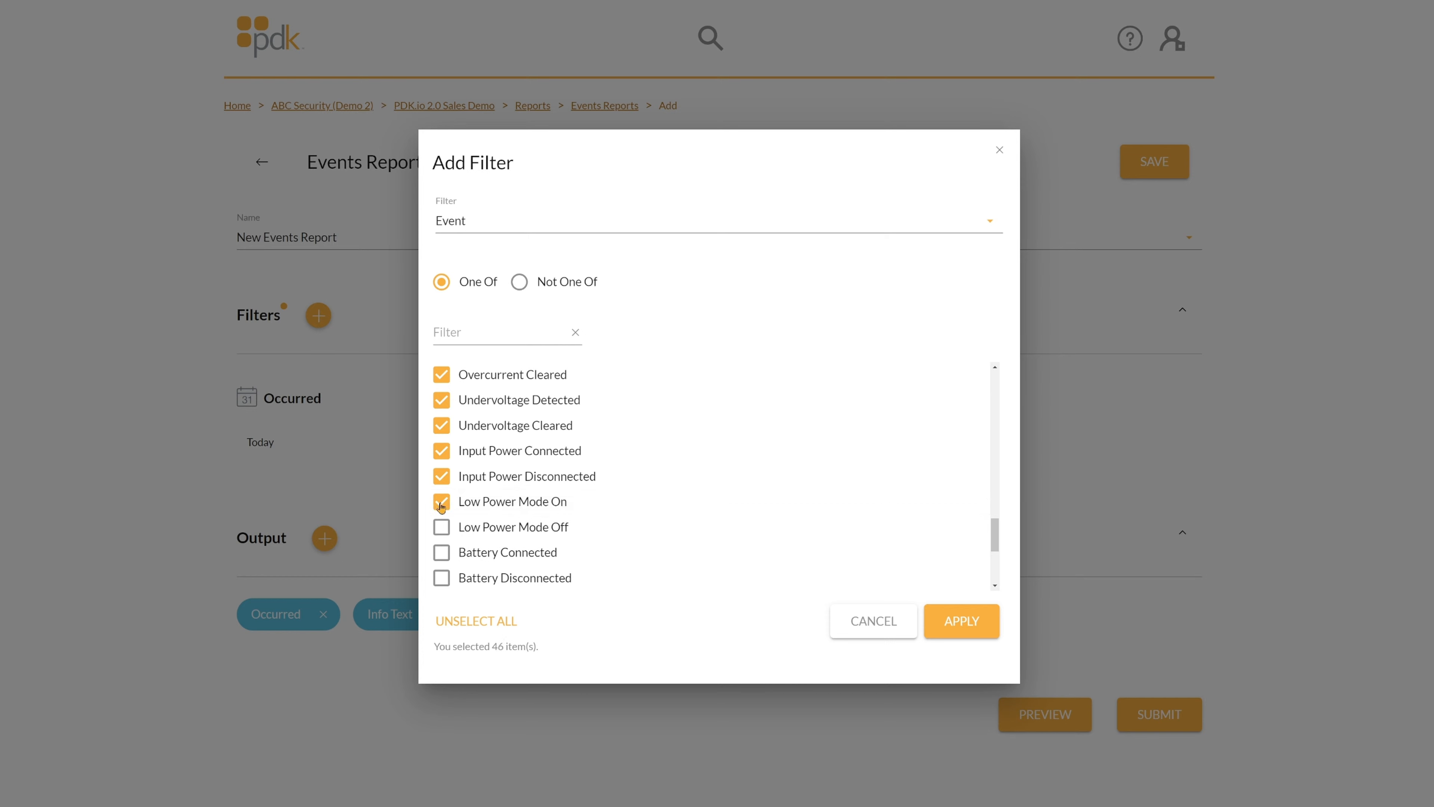
{"action": "left_click", "coordinate": [442, 530]}
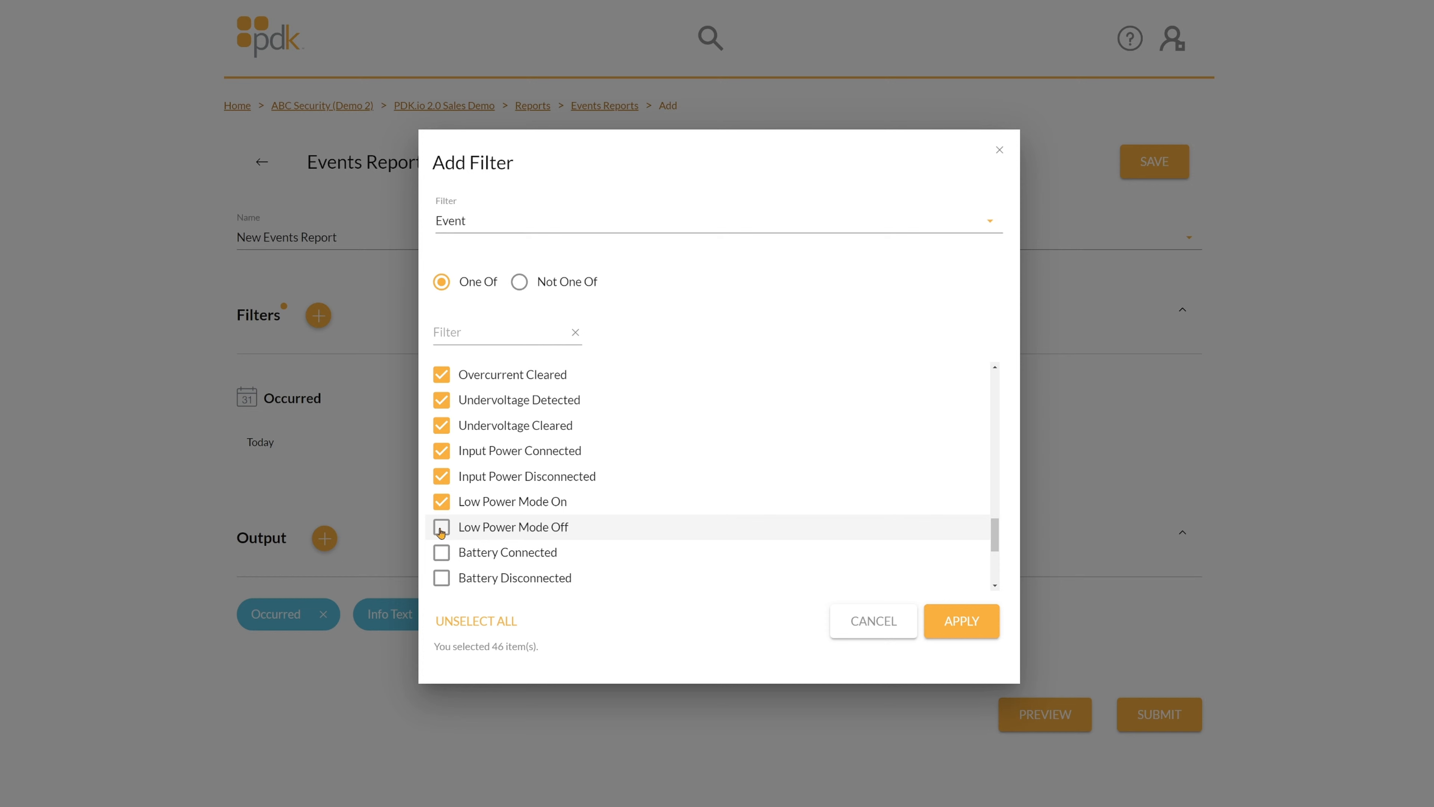
{"action": "left_click", "coordinate": [441, 552]}
{"action": "left_click", "coordinate": [442, 577]}
{"action": "scroll", "coordinate": [441, 548], "scroll_direction": "down", "scroll_amount": 2}
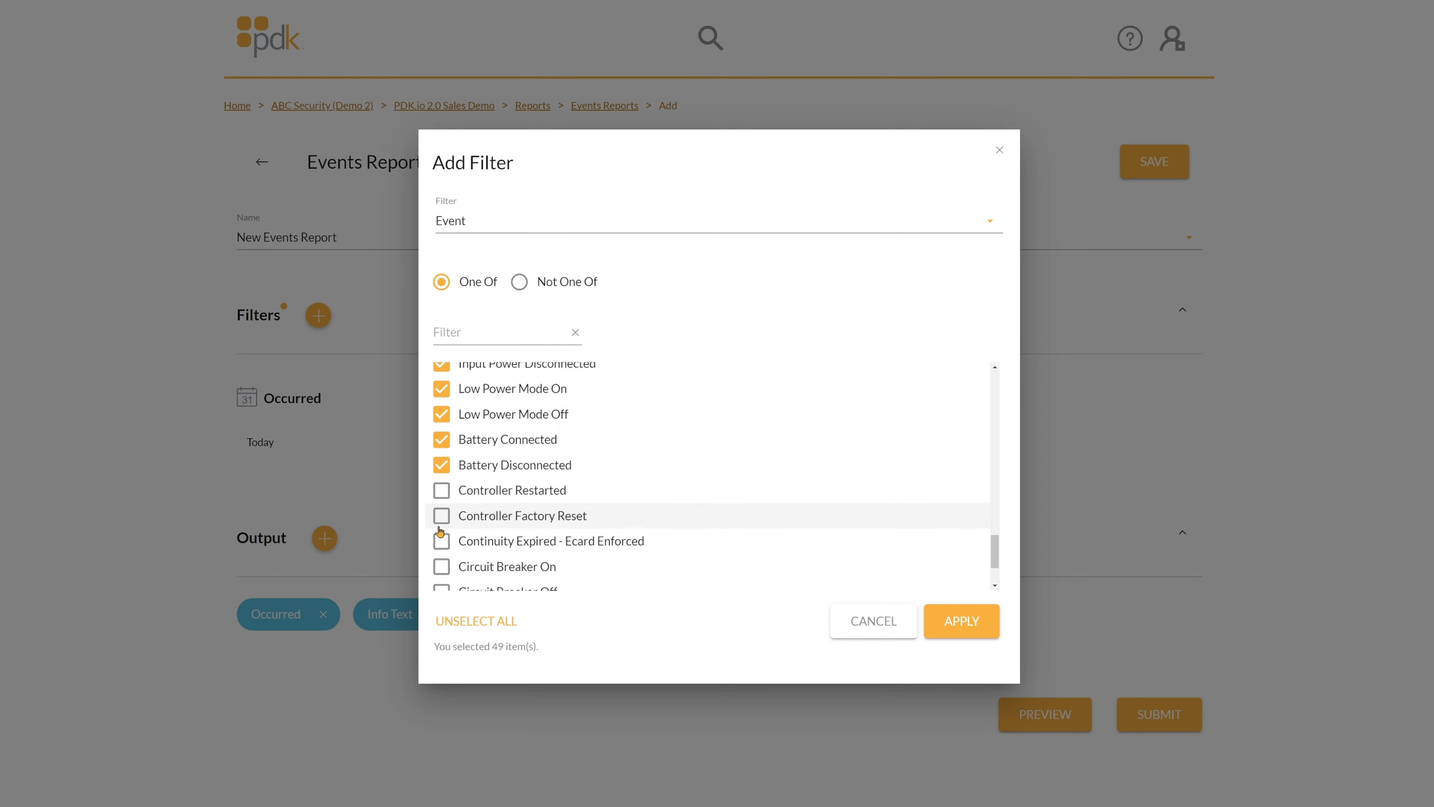
{"action": "left_click", "coordinate": [442, 490]}
{"action": "left_click", "coordinate": [442, 517]}
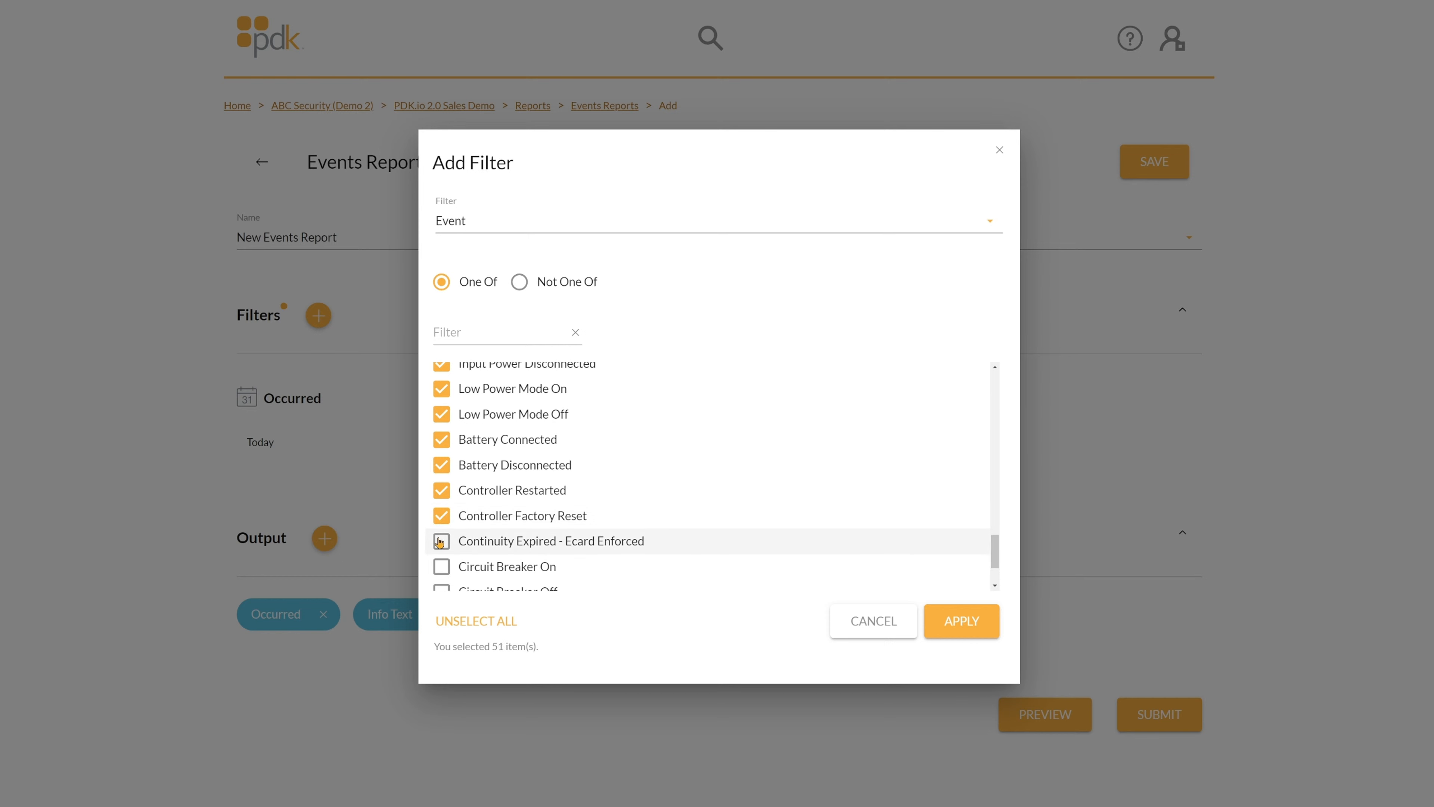
{"action": "left_click", "coordinate": [443, 541]}
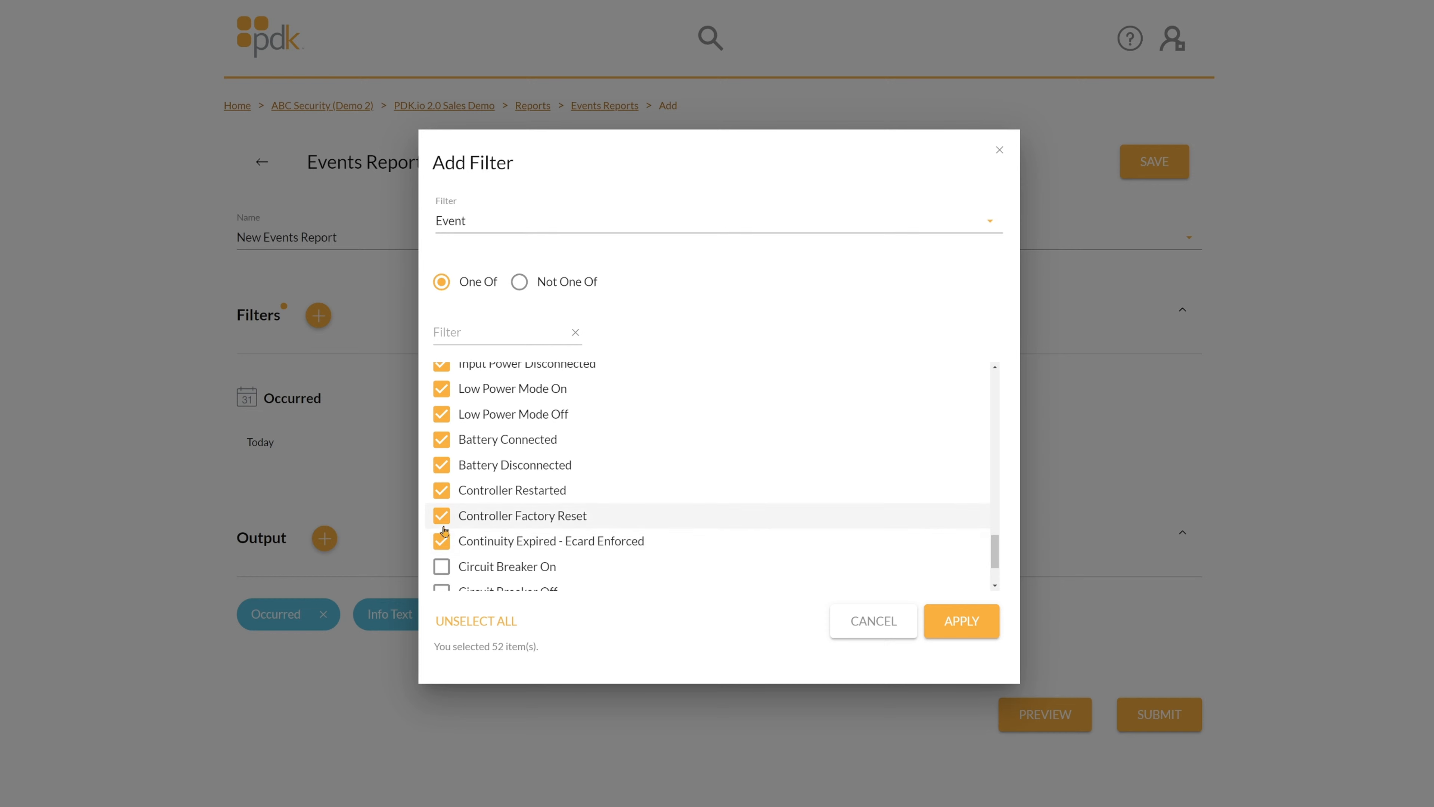
{"action": "scroll", "coordinate": [444, 520], "scroll_direction": "down", "scroll_amount": 2}
Tick Circuit Breaker On/Off, Anti-passback and Credential Reset events, then unselect all and cancel.
{"action": "left_click", "coordinate": [442, 476]}
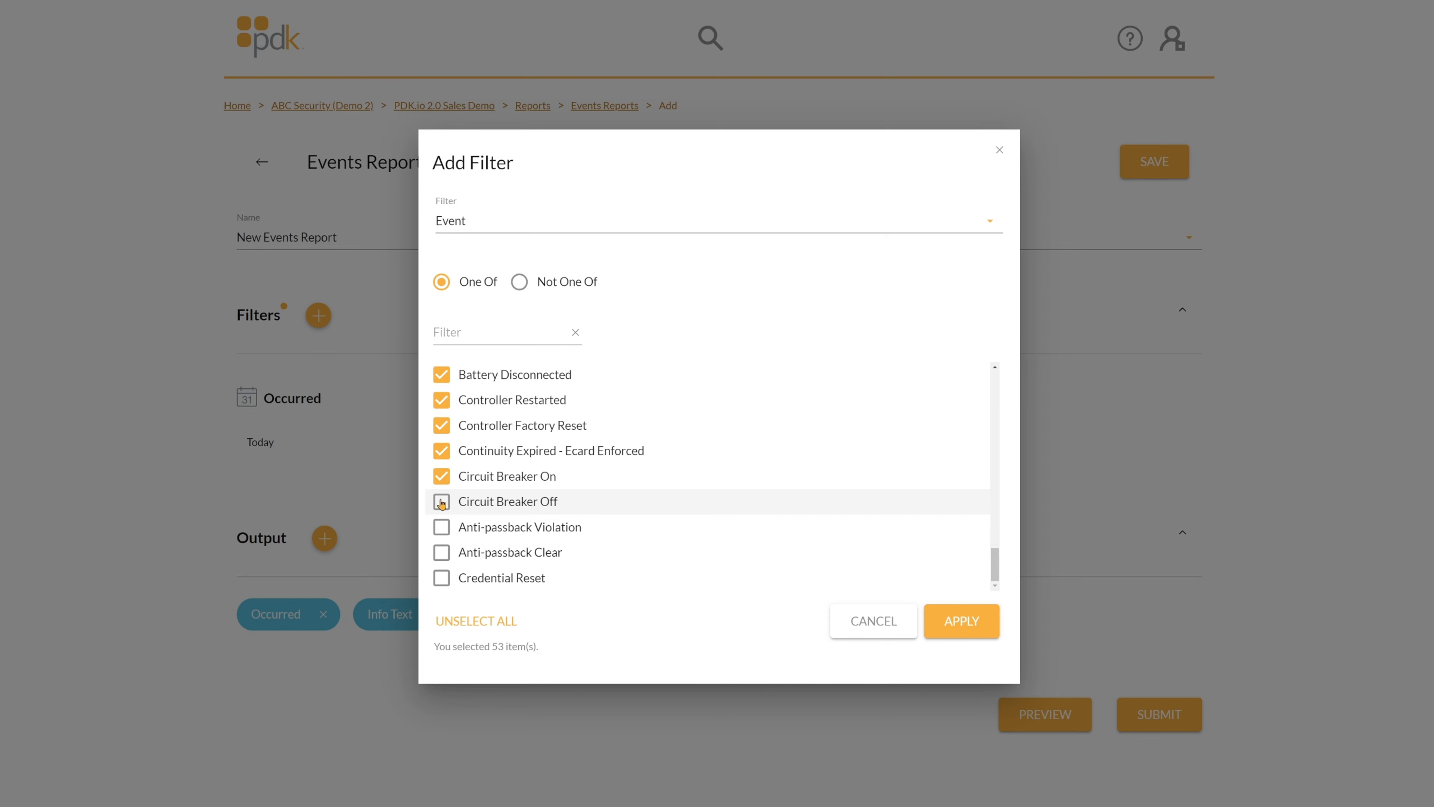
{"action": "left_click", "coordinate": [442, 502]}
{"action": "left_click", "coordinate": [441, 528]}
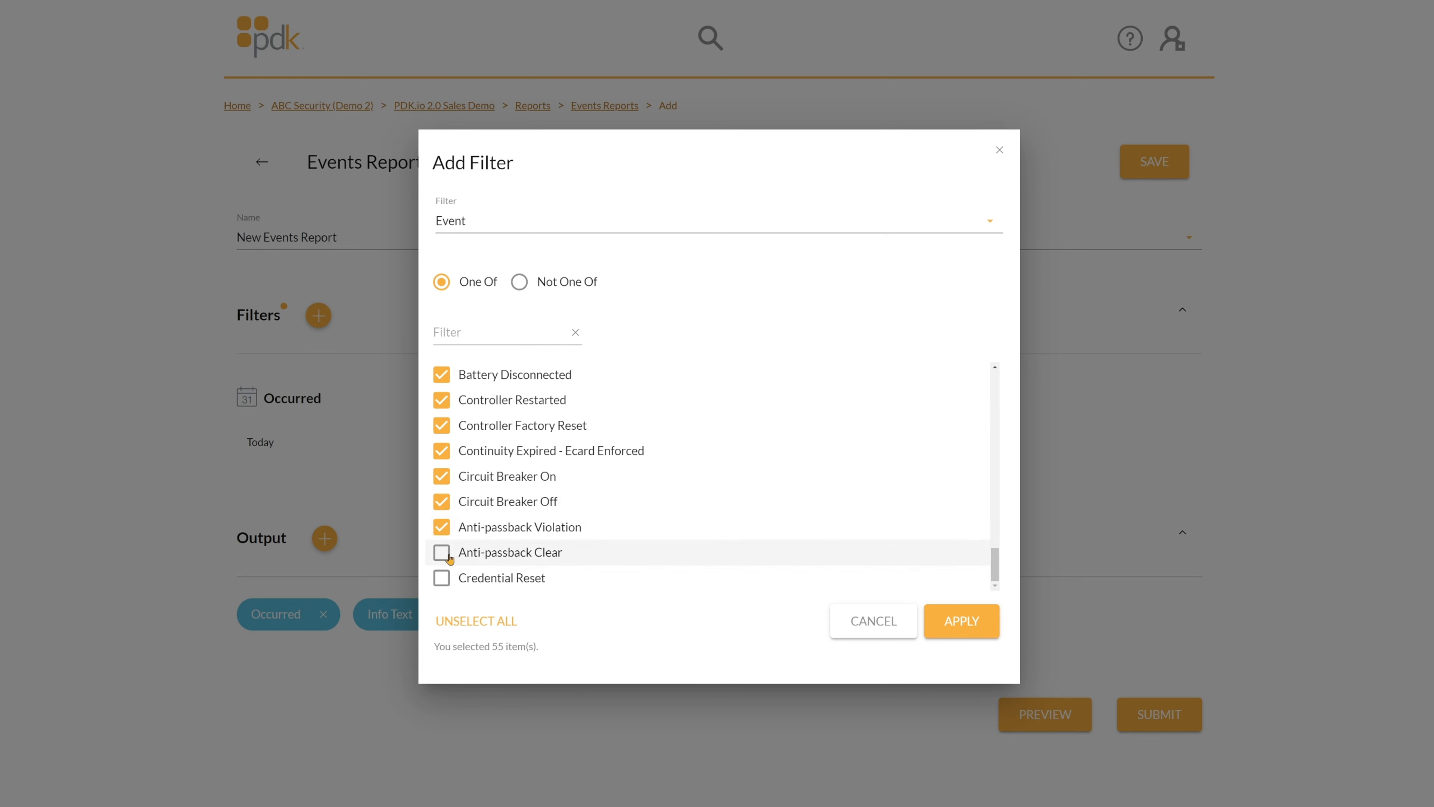
{"action": "left_click", "coordinate": [441, 553]}
{"action": "left_click", "coordinate": [441, 579]}
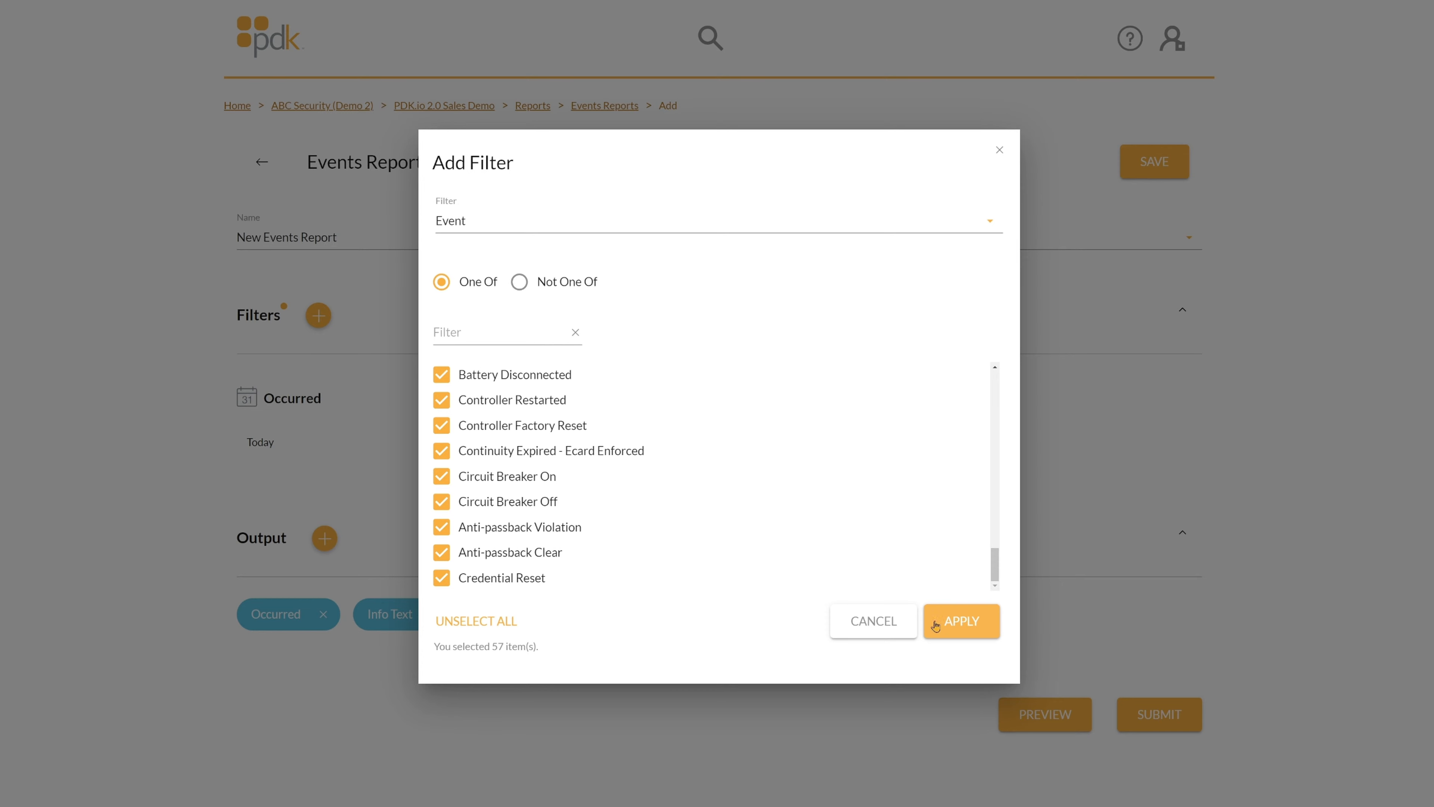
{"action": "left_click", "coordinate": [516, 629]}
{"action": "left_click", "coordinate": [869, 628]}
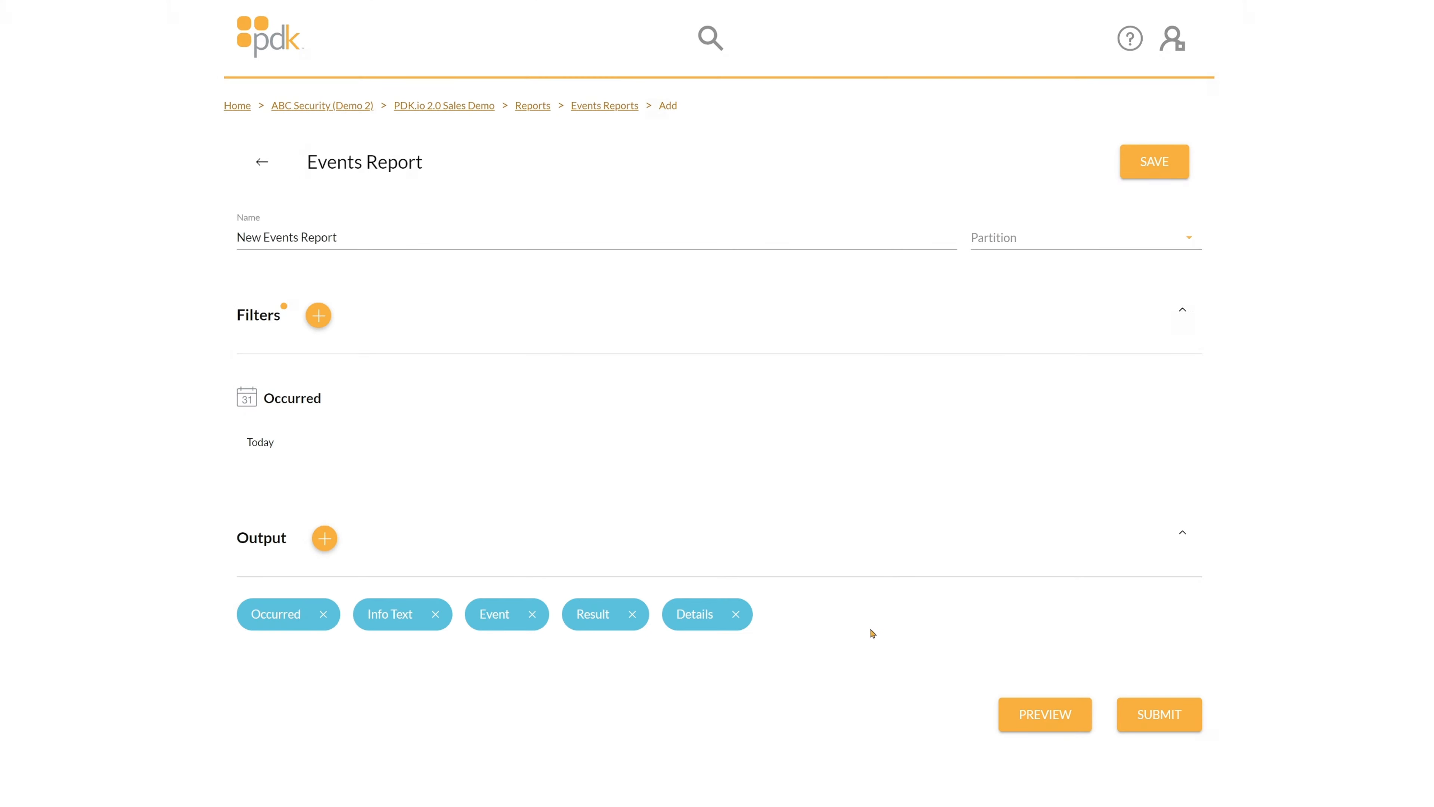
Add a new report filter of type Result.
{"action": "mouse_move", "coordinate": [311, 435]}
{"action": "left_click", "coordinate": [319, 315]}
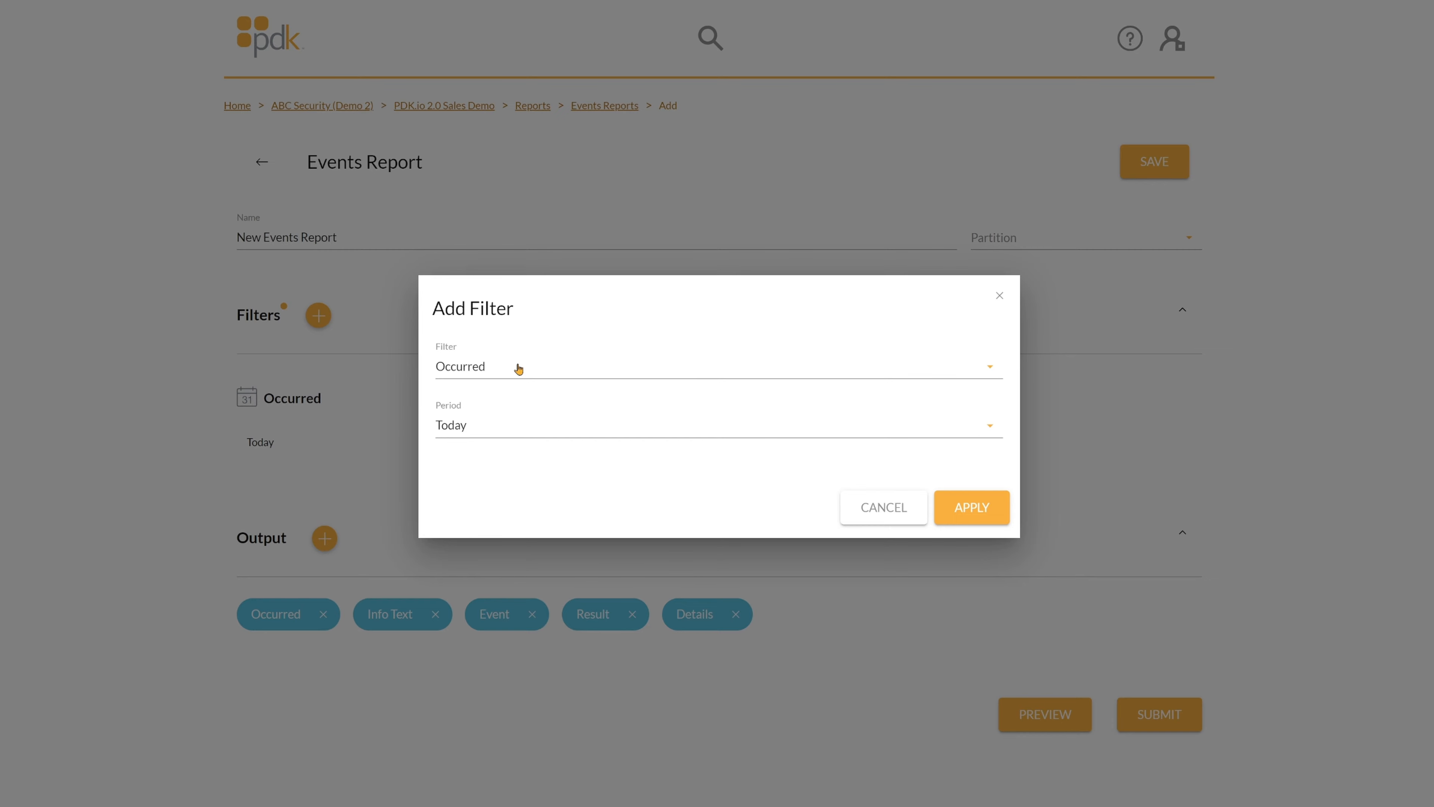
{"action": "left_click", "coordinate": [518, 369]}
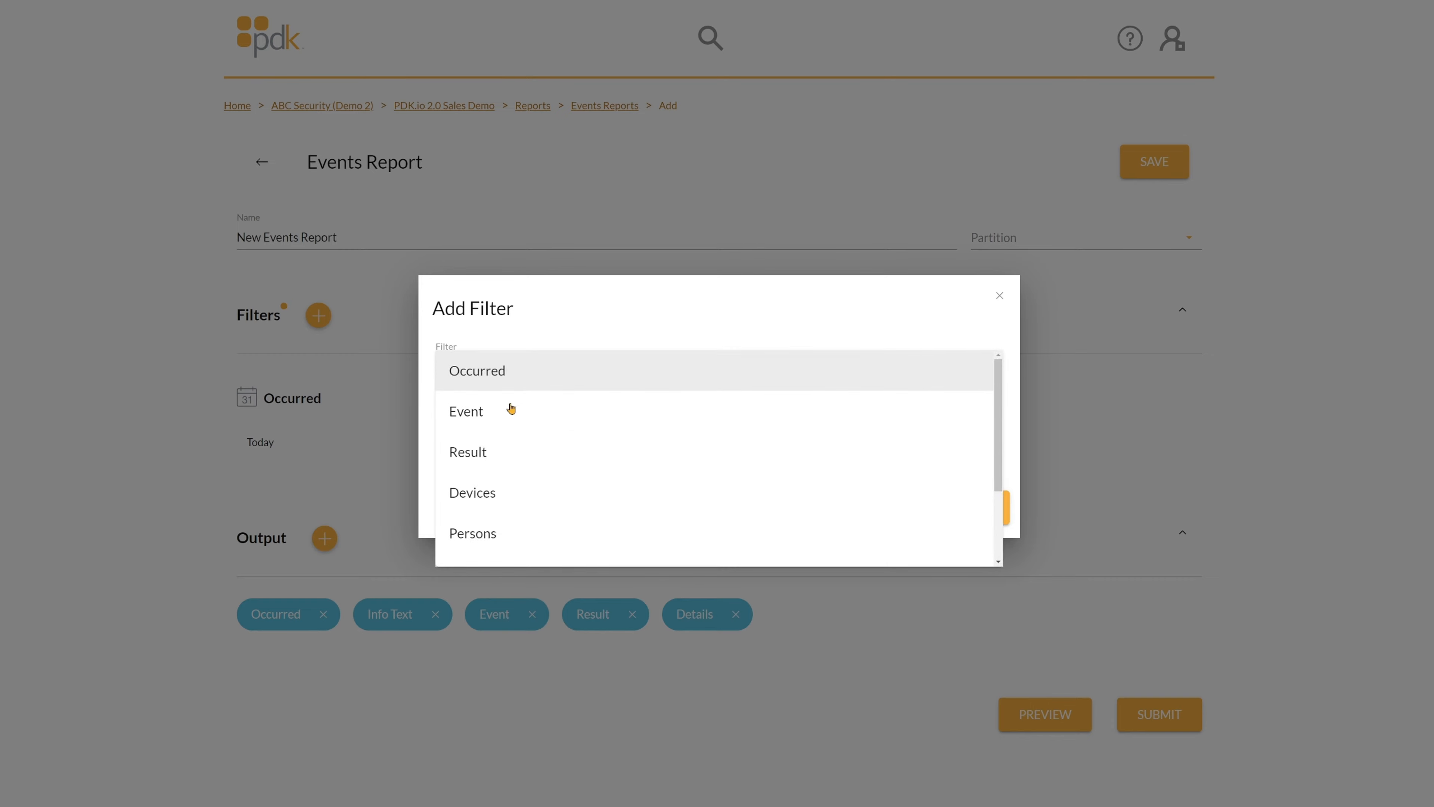
{"action": "left_click", "coordinate": [480, 456]}
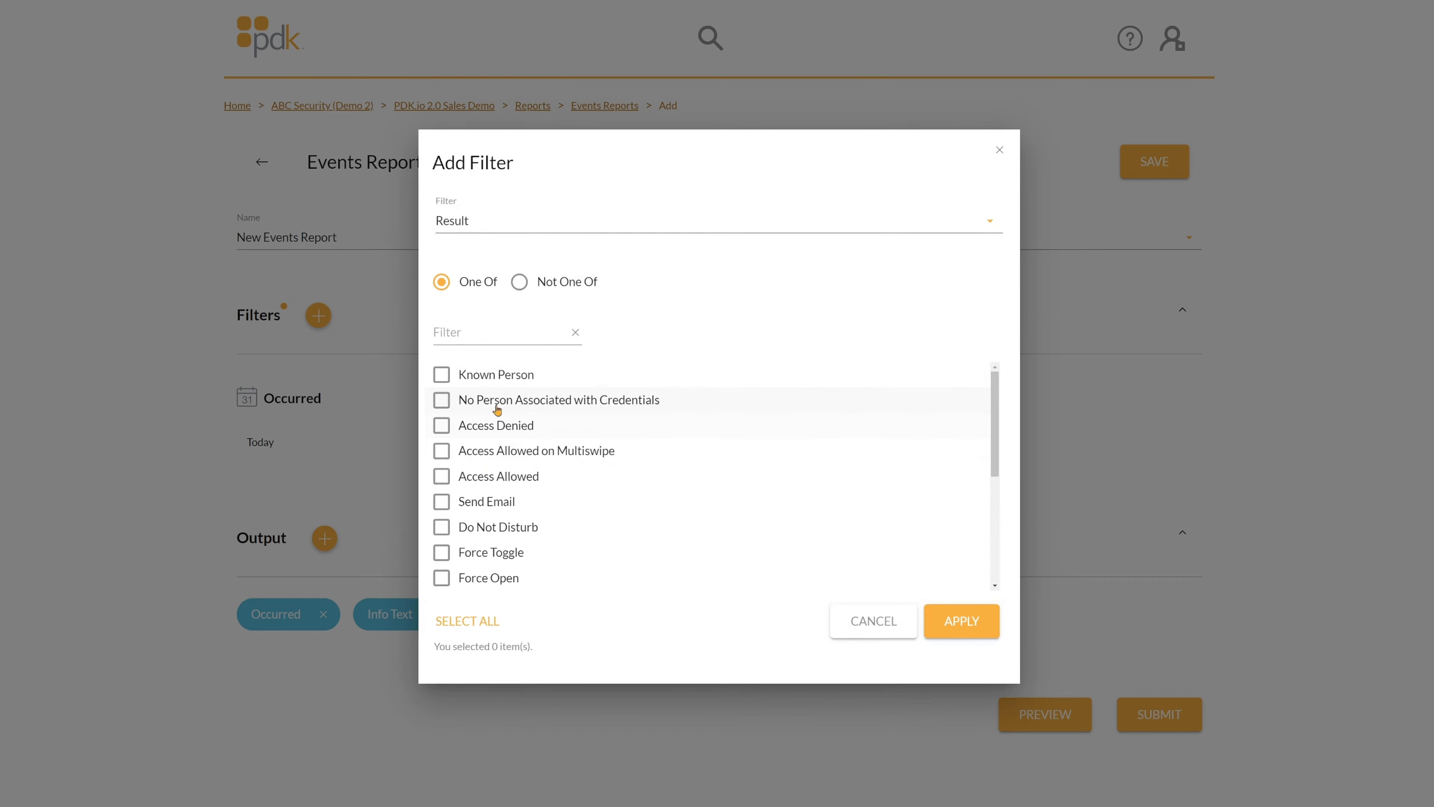
Tick the Known Person, No Person Associated, Access Denied and both Access Allowed results.
{"action": "left_click", "coordinate": [446, 376]}
{"action": "left_click", "coordinate": [441, 400]}
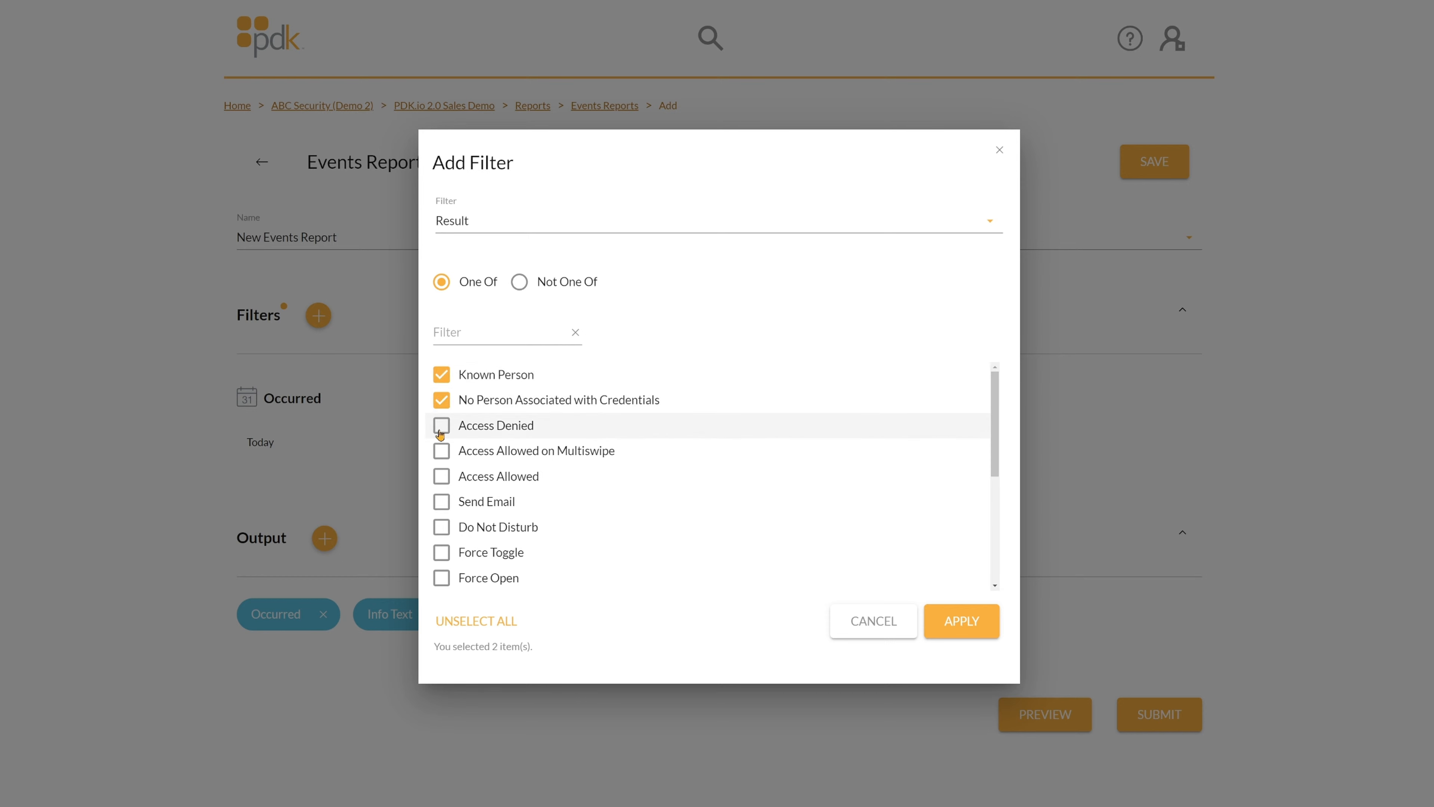
{"action": "left_click", "coordinate": [441, 431]}
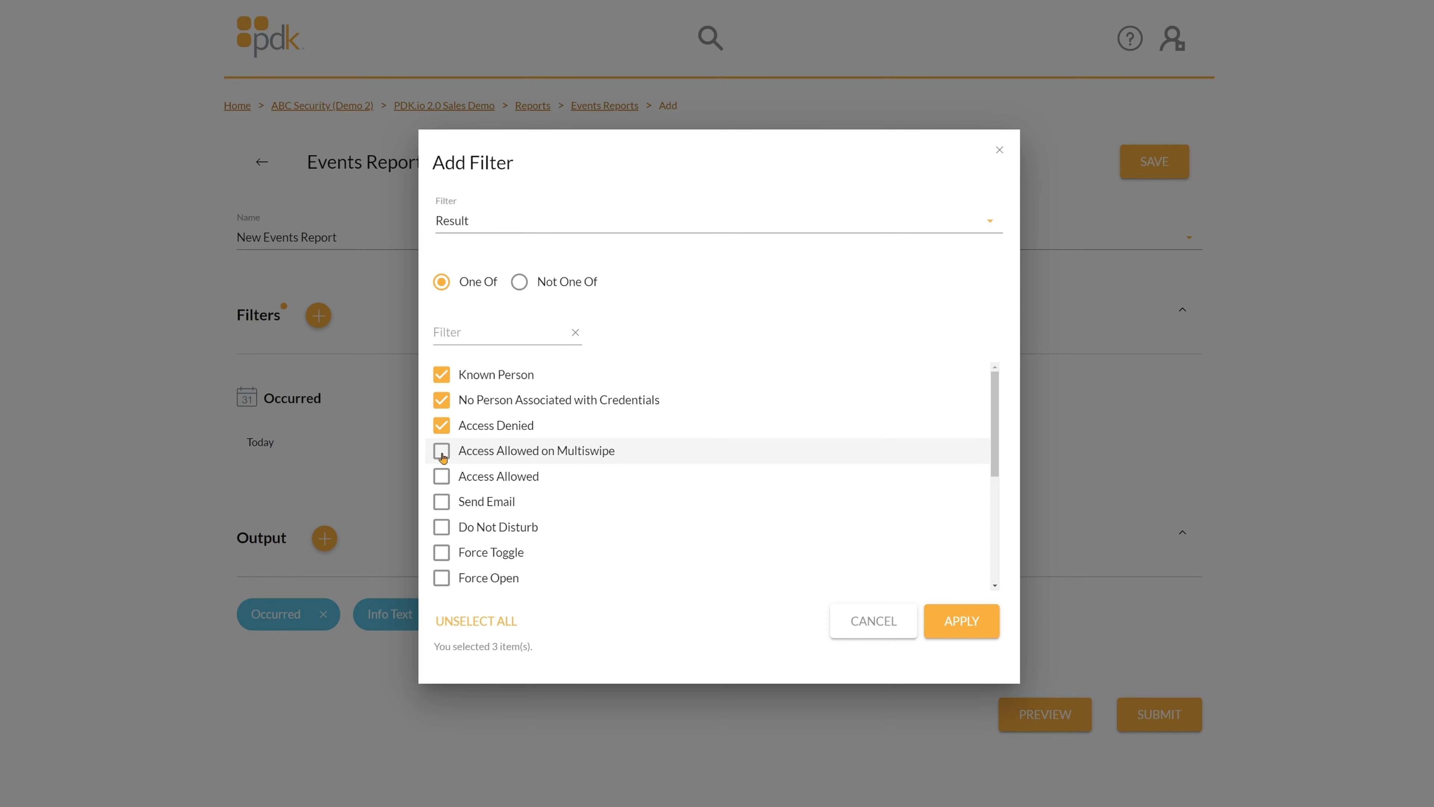
{"action": "left_click", "coordinate": [442, 455]}
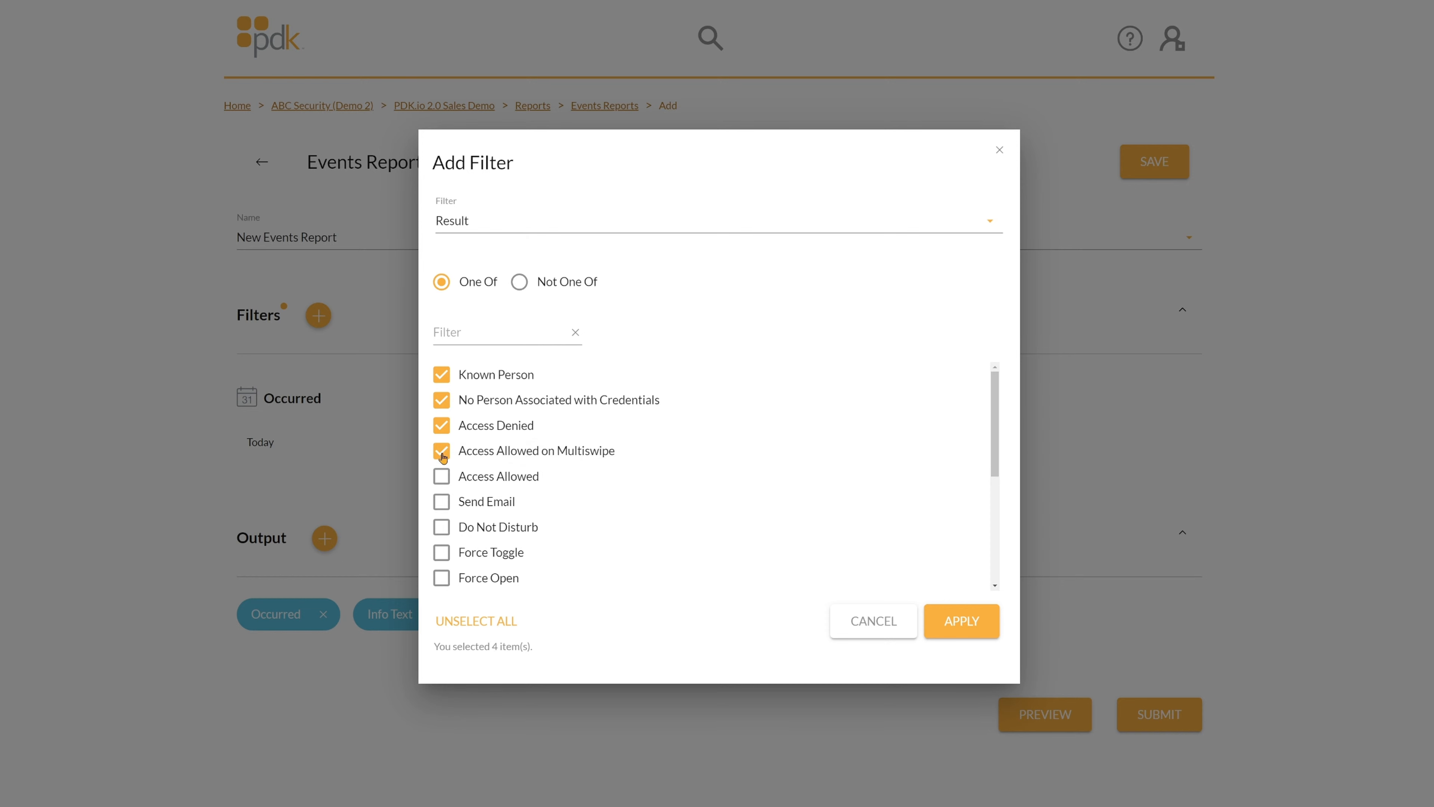
{"action": "left_click", "coordinate": [442, 481]}
{"action": "scroll", "coordinate": [441, 491], "scroll_direction": "down", "scroll_amount": 2}
Tick Send Email, Do Not Disturb, Force Toggle/Open/Close, Open, Close and Lockdown On results.
{"action": "left_click", "coordinate": [441, 389]}
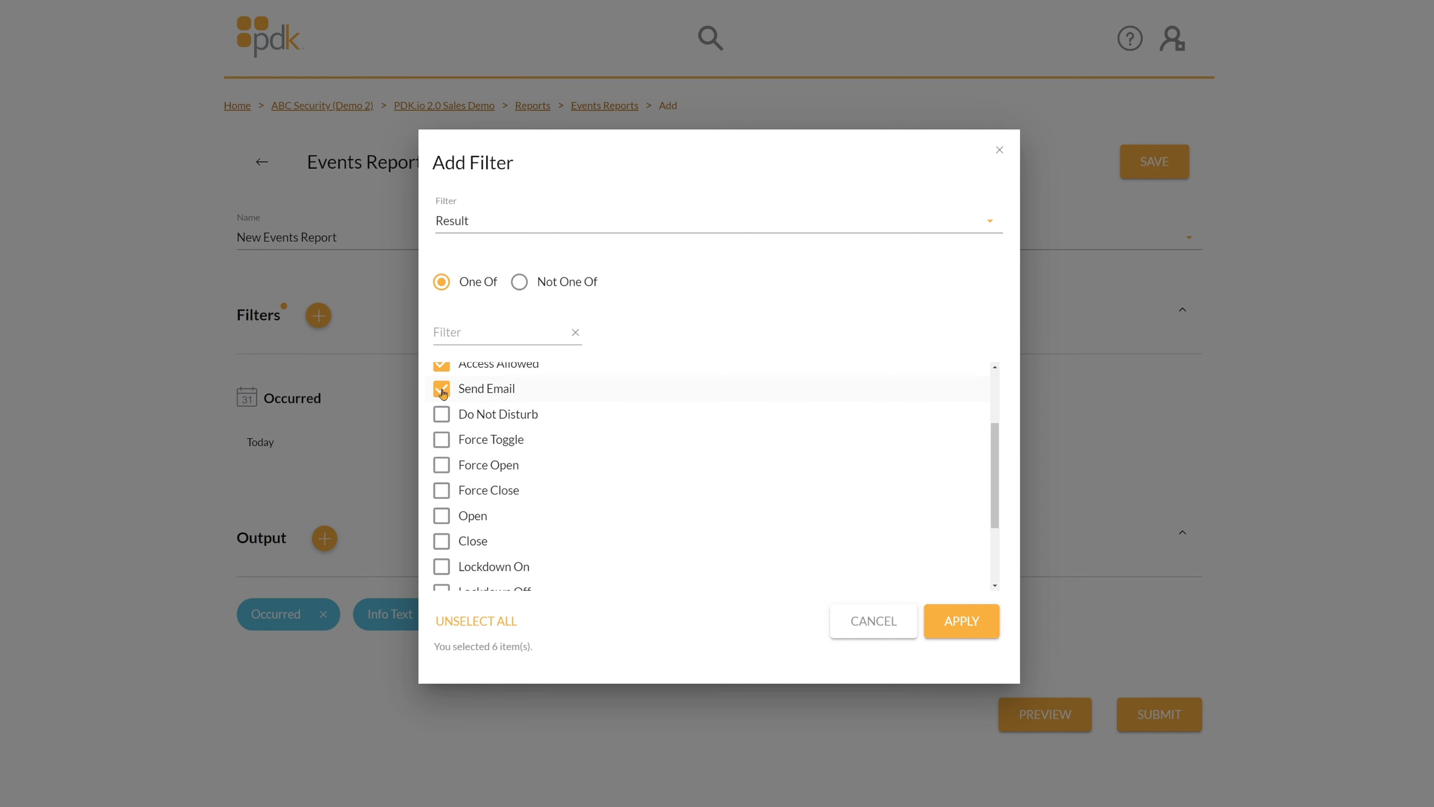
{"action": "left_click", "coordinate": [442, 415]}
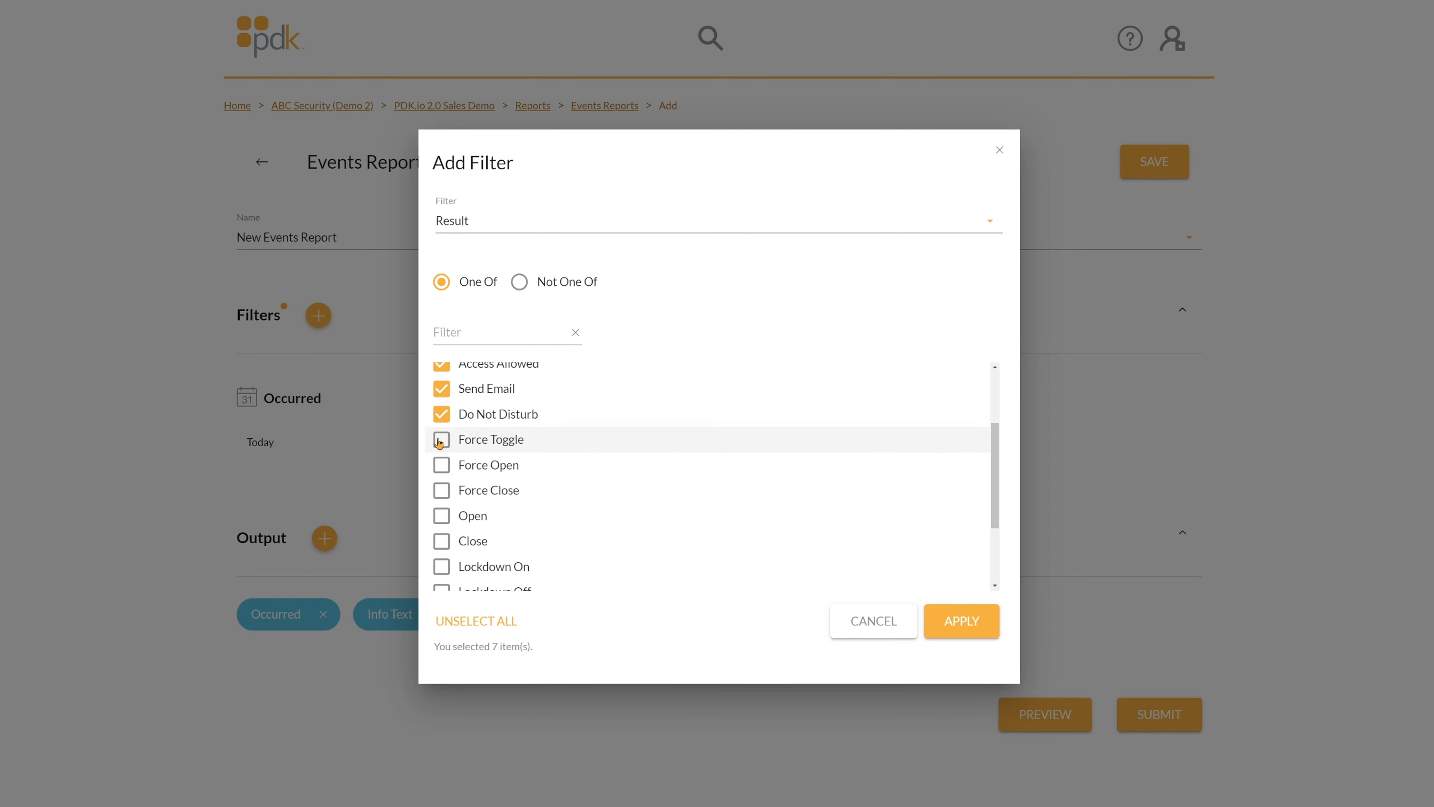
{"action": "left_click", "coordinate": [442, 440]}
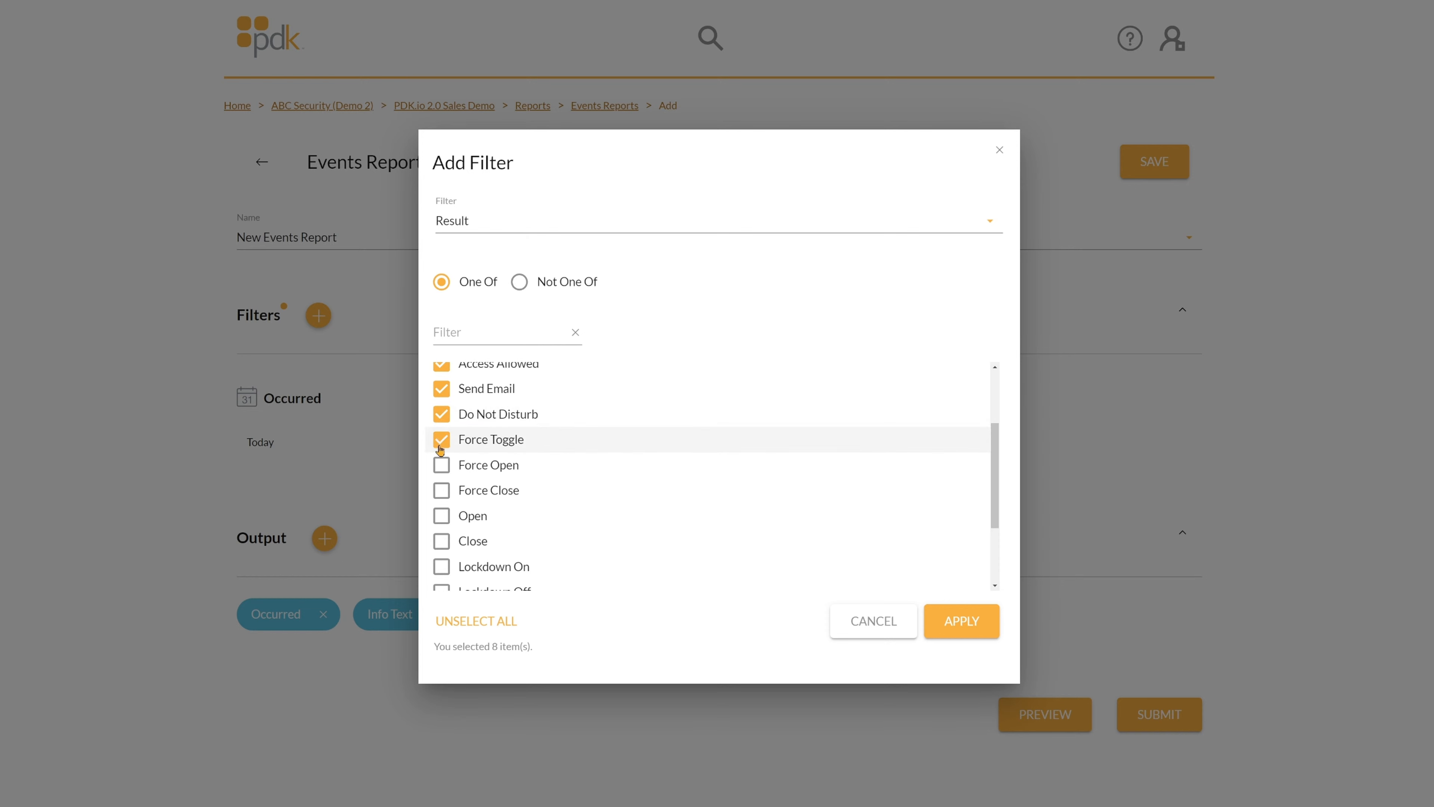
{"action": "left_click", "coordinate": [441, 467]}
{"action": "left_click", "coordinate": [442, 492]}
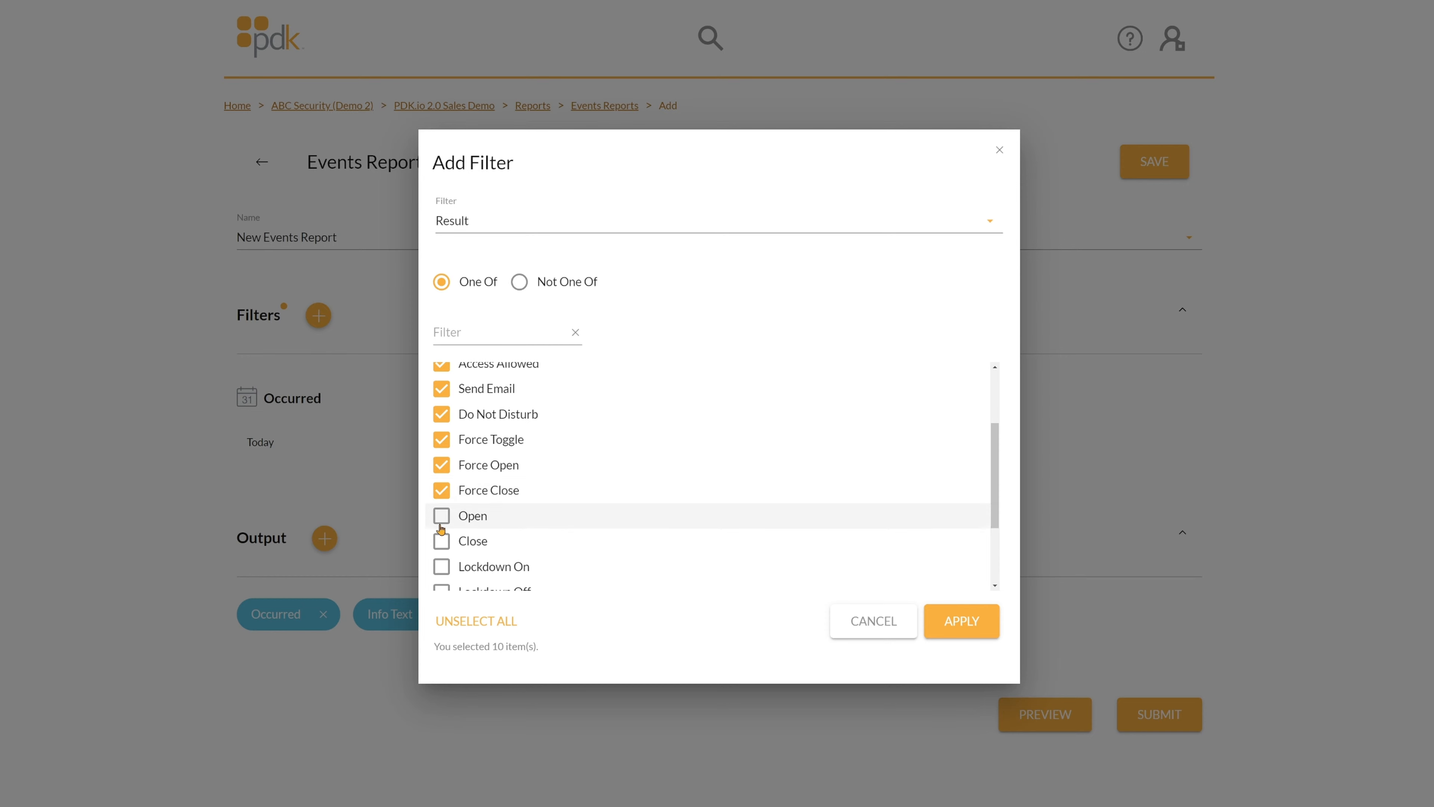
{"action": "left_click", "coordinate": [441, 519]}
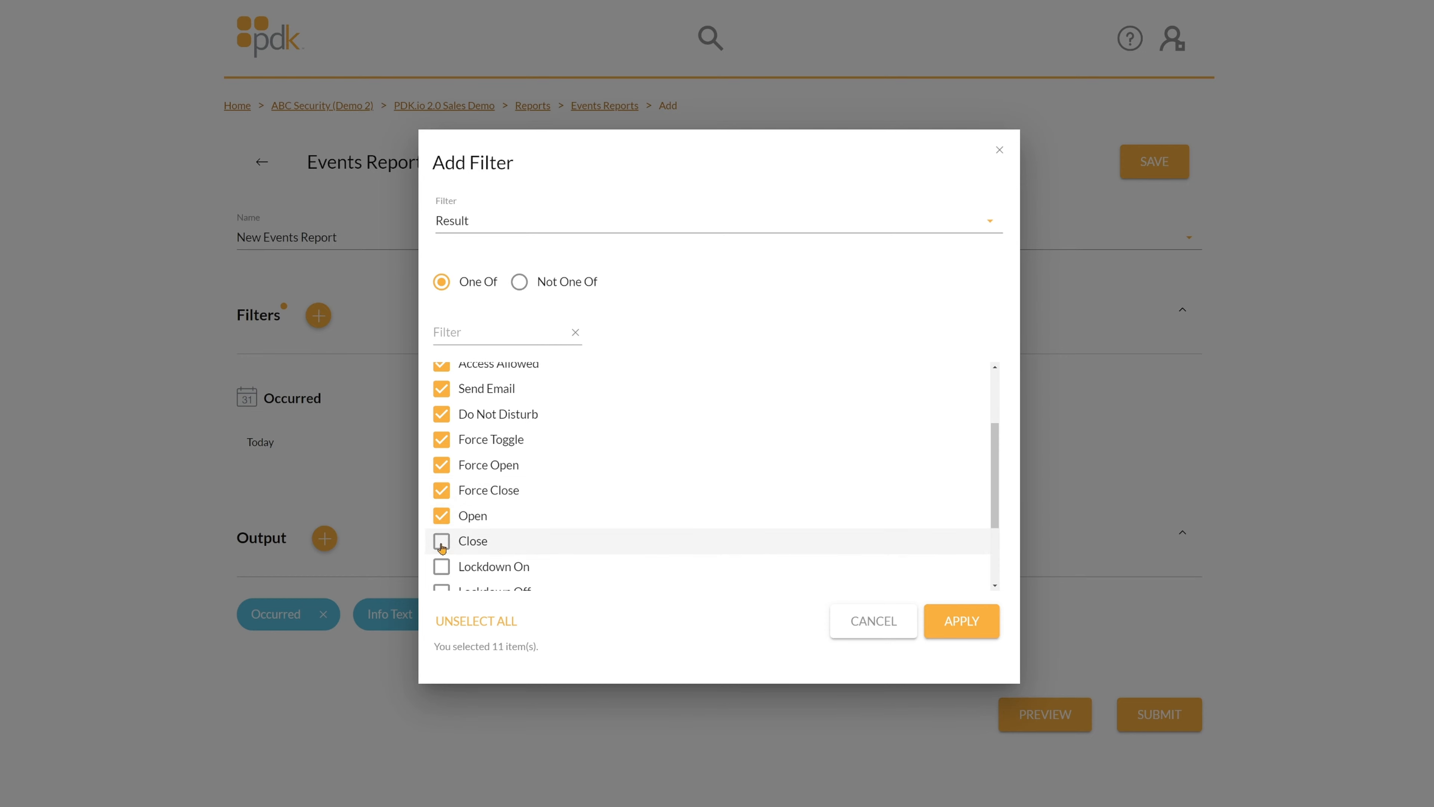
{"action": "left_click", "coordinate": [442, 544]}
{"action": "left_click", "coordinate": [442, 567]}
Tick Lockdown Off, Delay Open, Delay Close, Open/Close and Card Scan Filtered results.
{"action": "scroll", "coordinate": [442, 566], "scroll_direction": "down", "scroll_amount": 2}
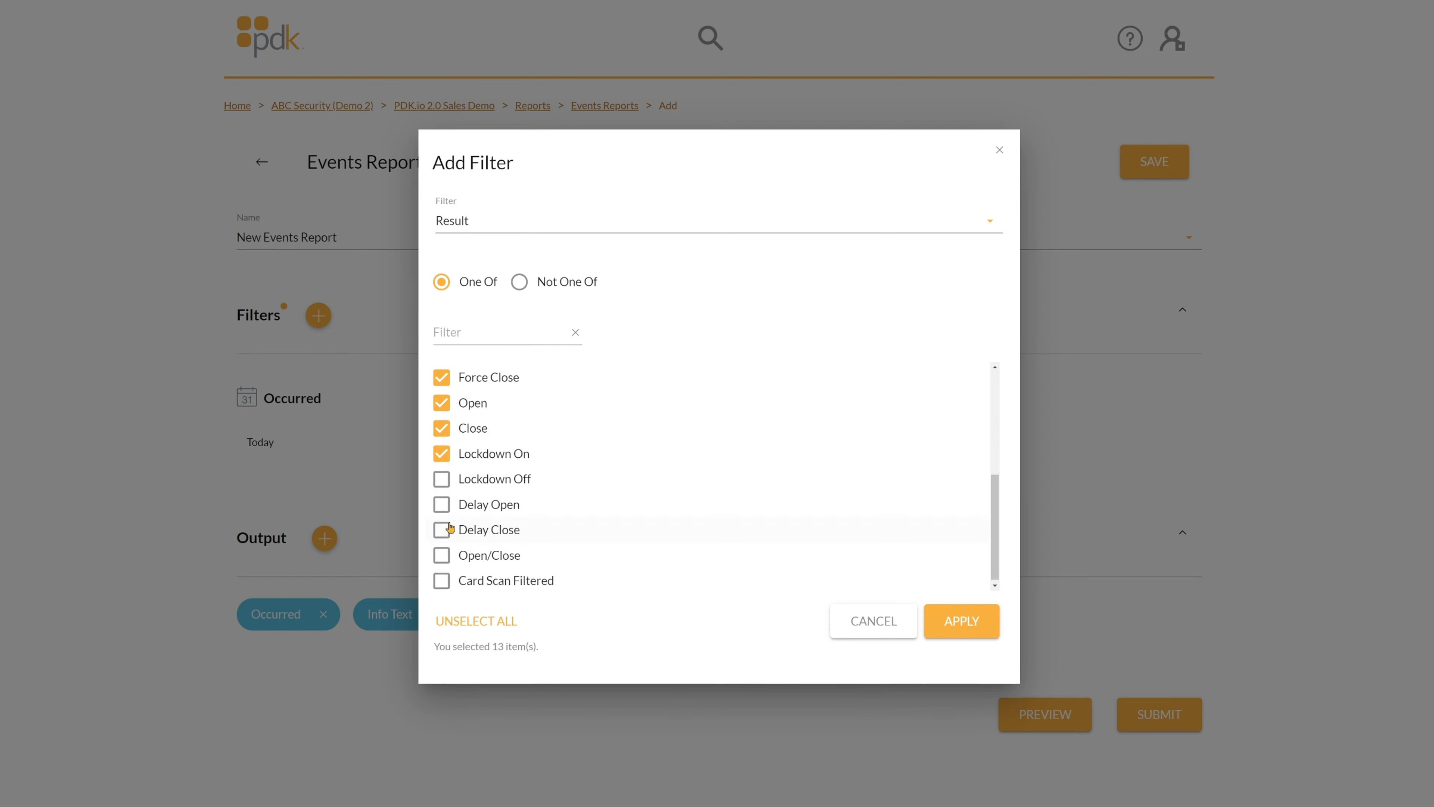
{"action": "left_click", "coordinate": [441, 479]}
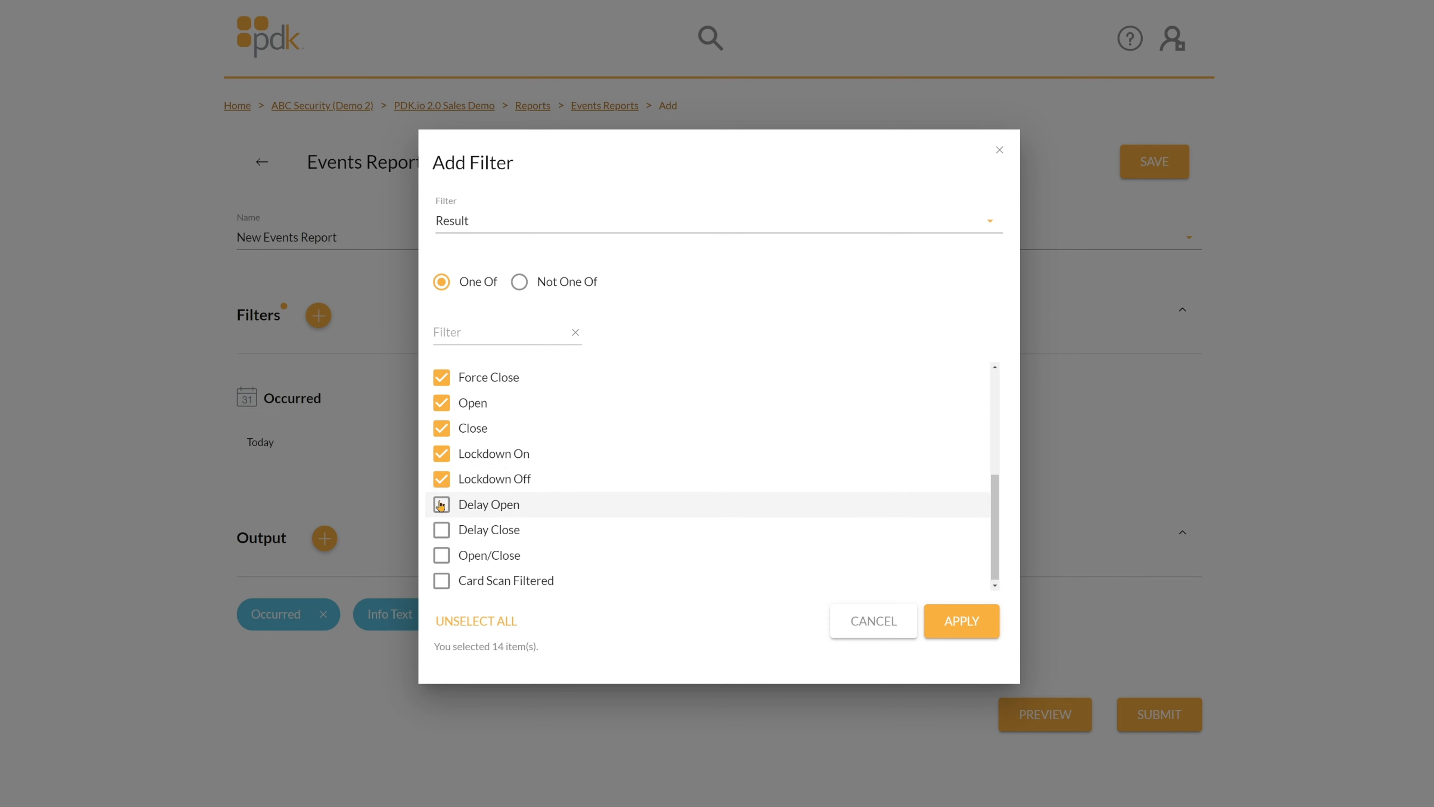
{"action": "left_click", "coordinate": [441, 505]}
{"action": "left_click", "coordinate": [441, 530]}
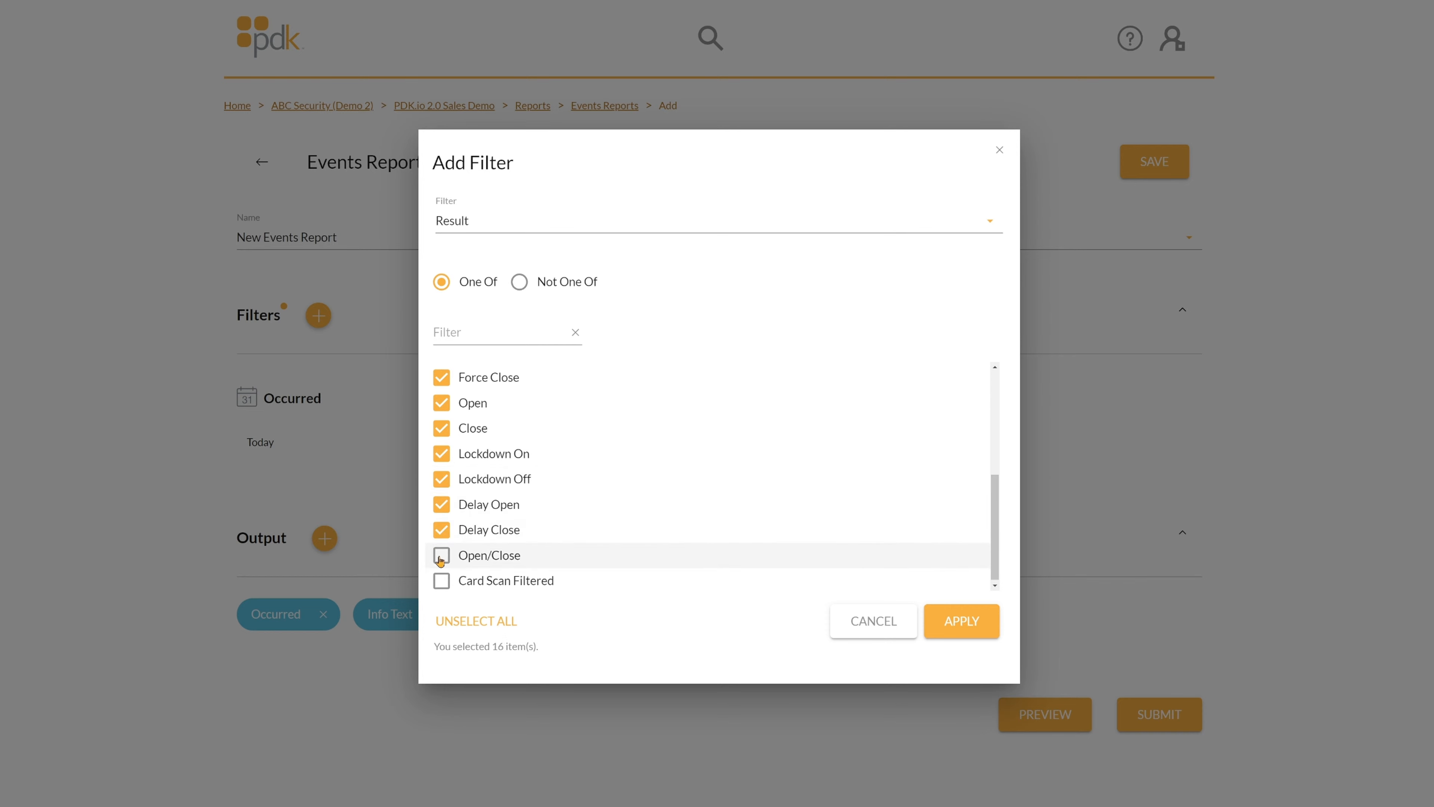
{"action": "left_click", "coordinate": [441, 553]}
{"action": "scroll", "coordinate": [441, 536], "scroll_direction": "down", "scroll_amount": 1}
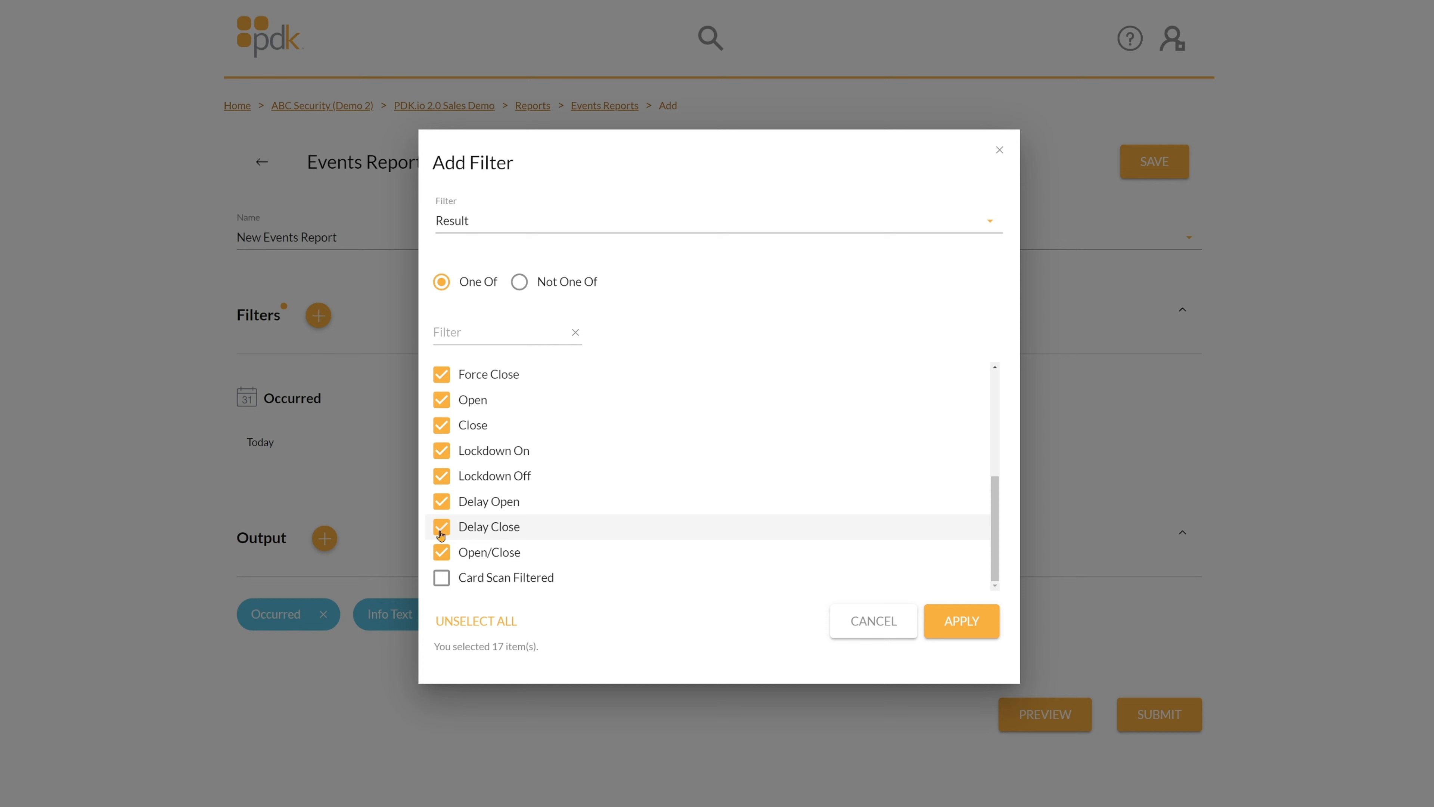
{"action": "left_click", "coordinate": [441, 577]}
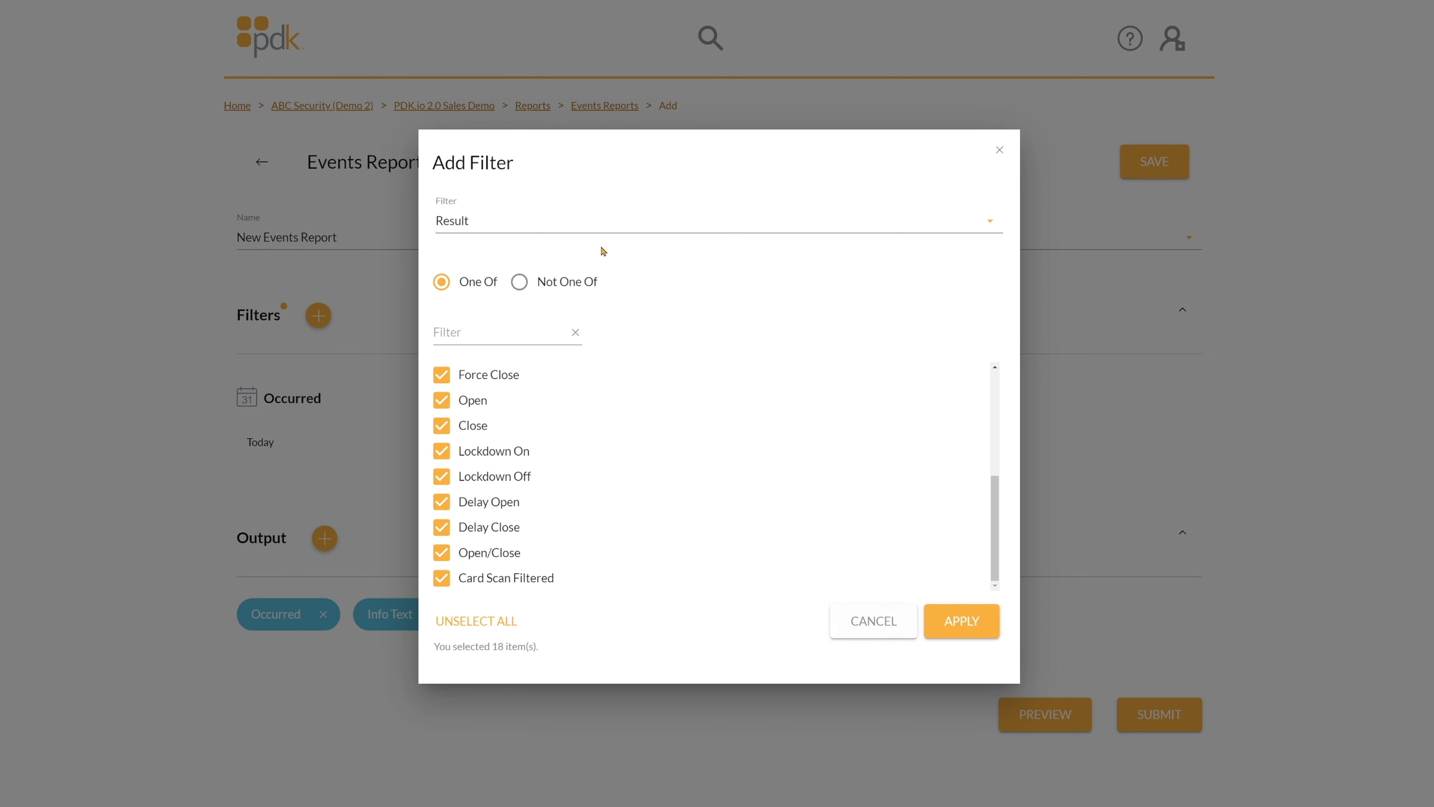
Switch the filter to Devices and collapse the Corporate, Cleveland, Salt Lake City and Saratoga groups.
{"action": "left_click", "coordinate": [571, 226]}
{"action": "left_click", "coordinate": [475, 357]}
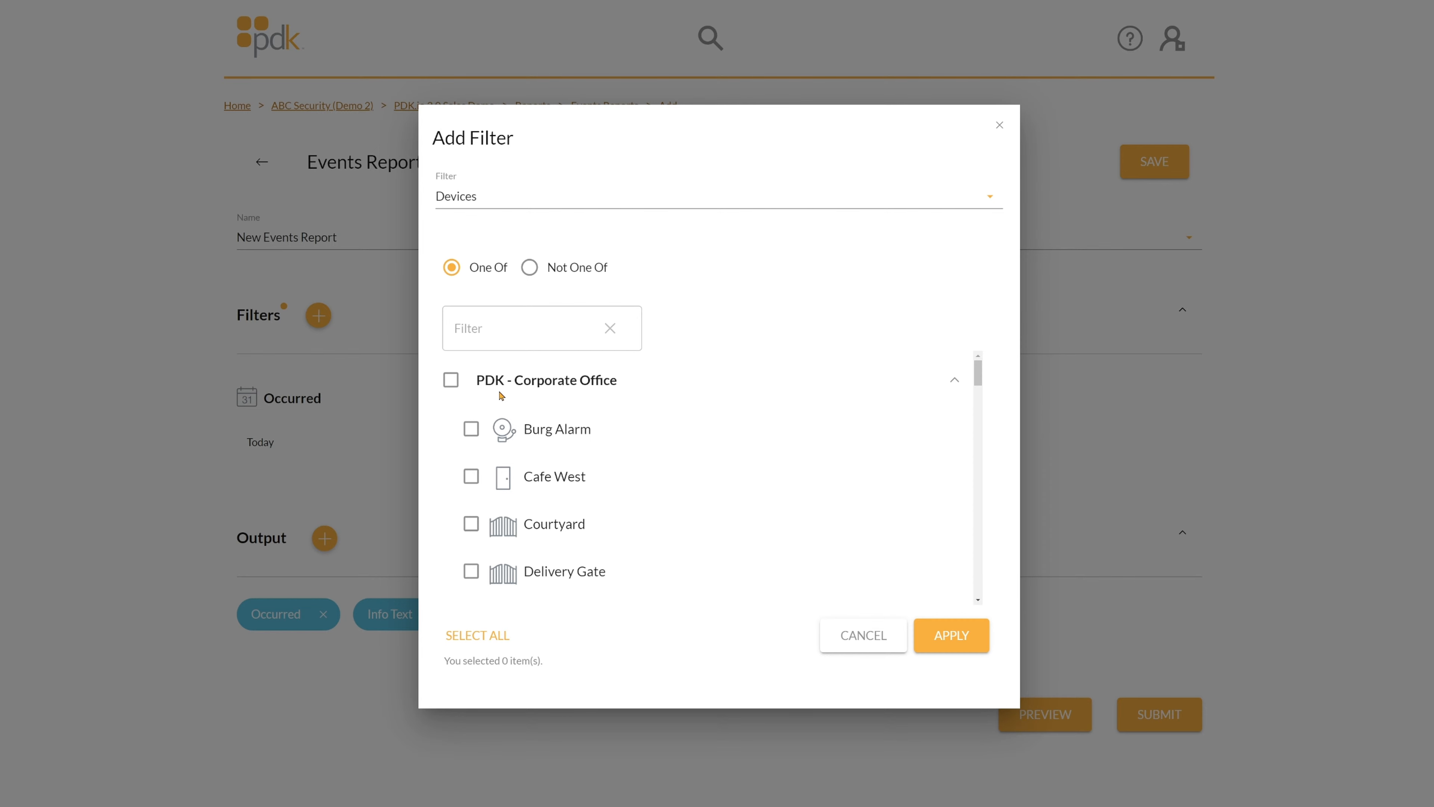
{"action": "left_click", "coordinate": [948, 382]}
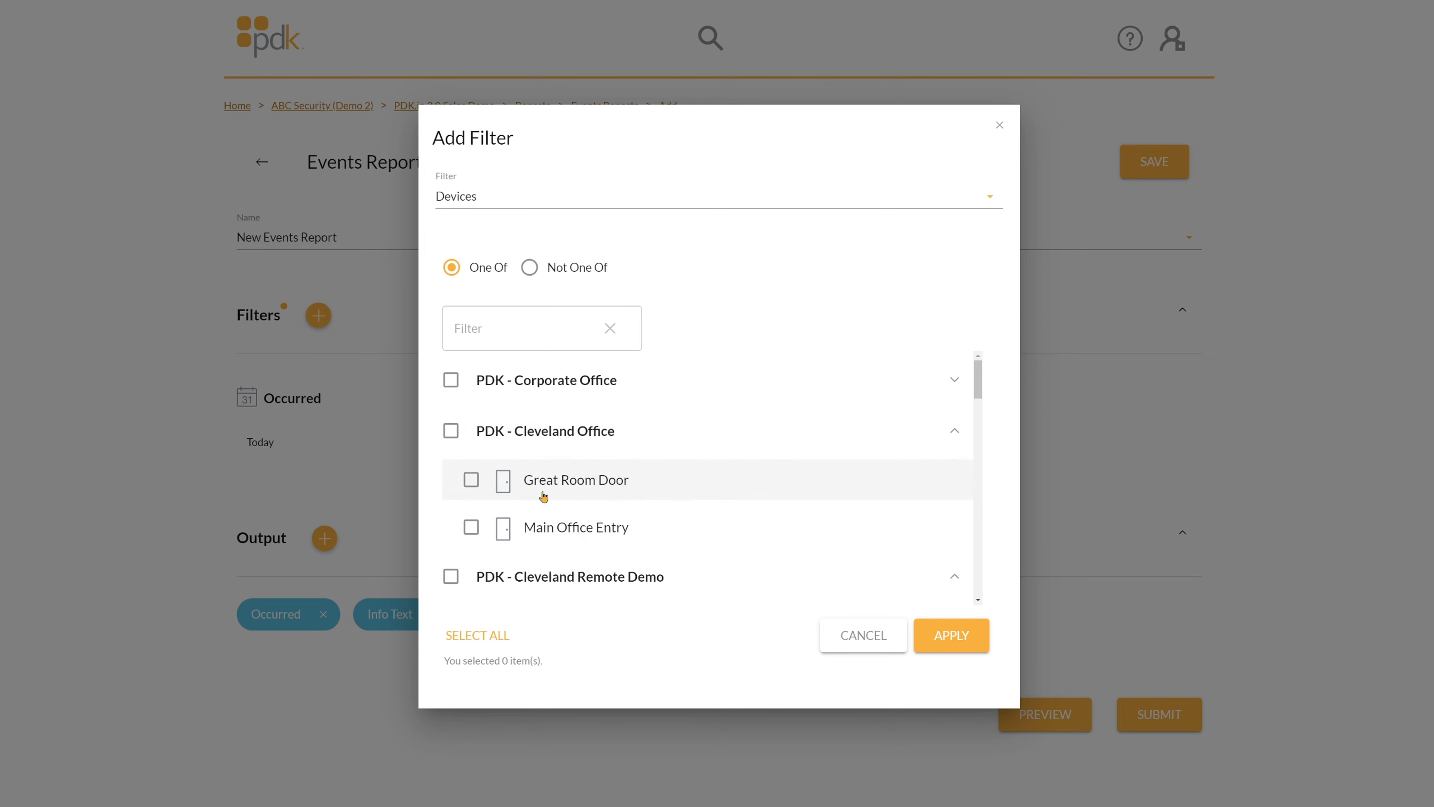
{"action": "left_click", "coordinate": [954, 432]}
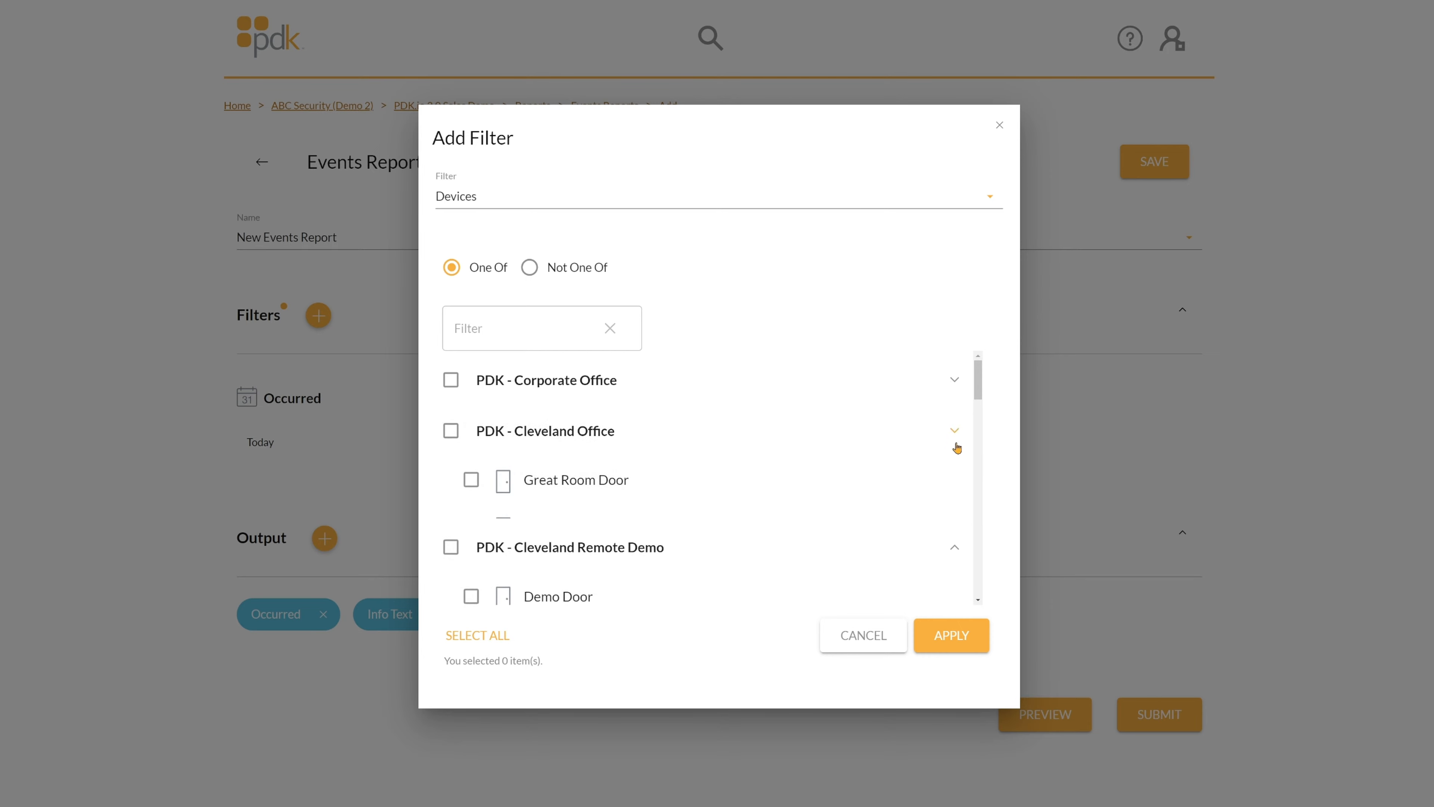
{"action": "left_click", "coordinate": [954, 484]}
{"action": "left_click", "coordinate": [955, 532]}
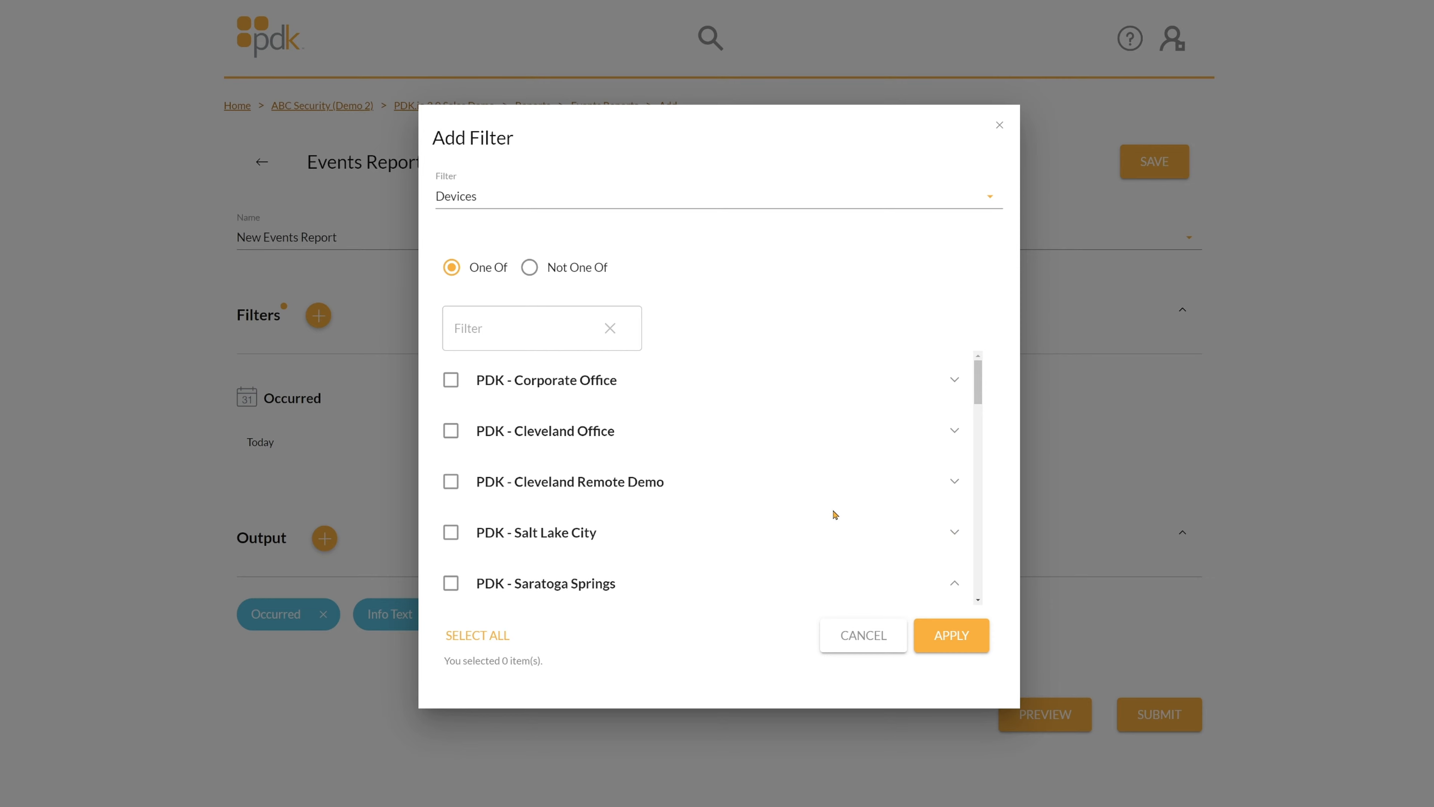
{"action": "scroll", "coordinate": [757, 517], "scroll_direction": "down", "scroll_amount": 2}
{"action": "left_click", "coordinate": [953, 471]}
{"action": "scroll", "coordinate": [931, 491], "scroll_direction": "down", "scroll_amount": 2}
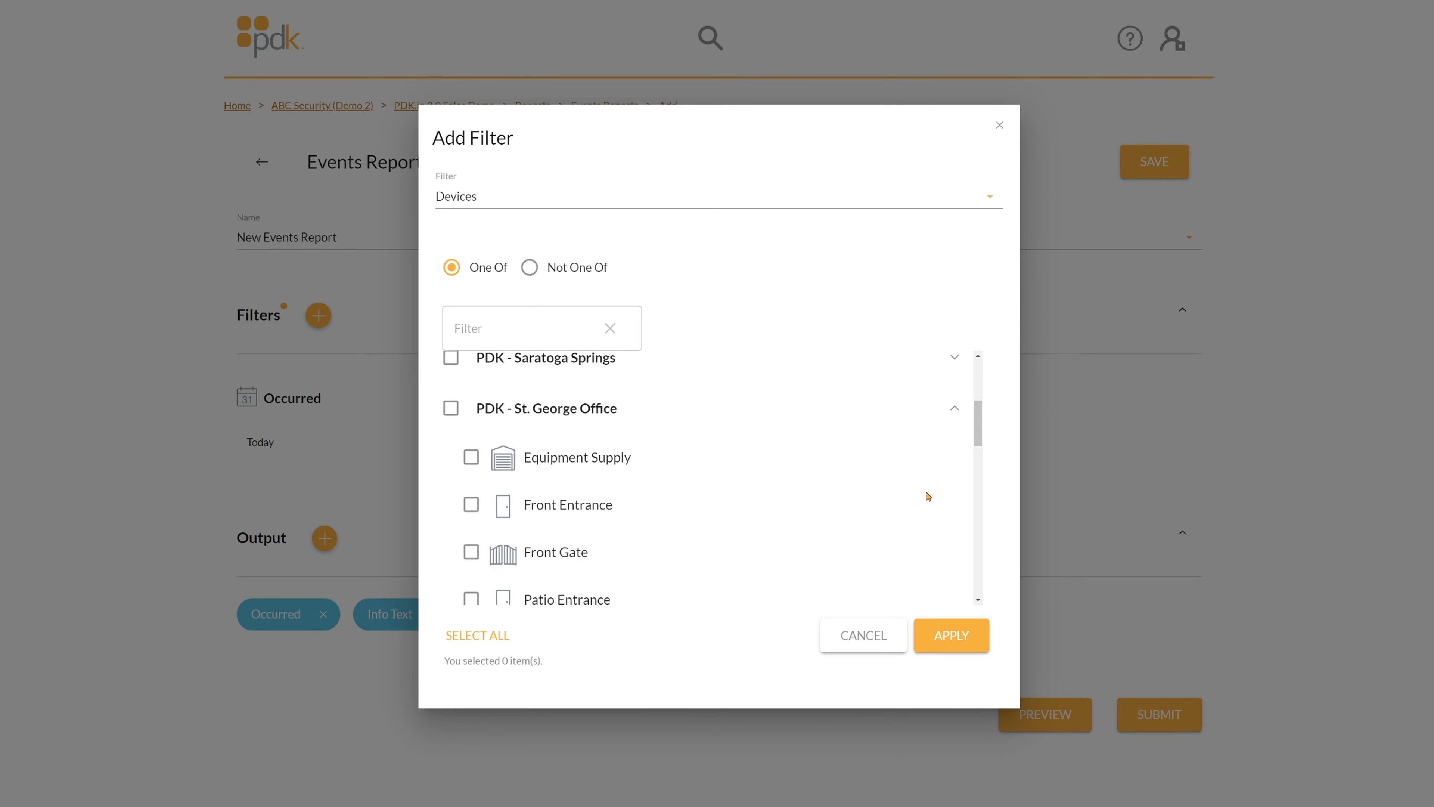
Tick the Front Gate and Equipment Supply devices, then switch the filter to Persons.
{"action": "left_click", "coordinate": [471, 553]}
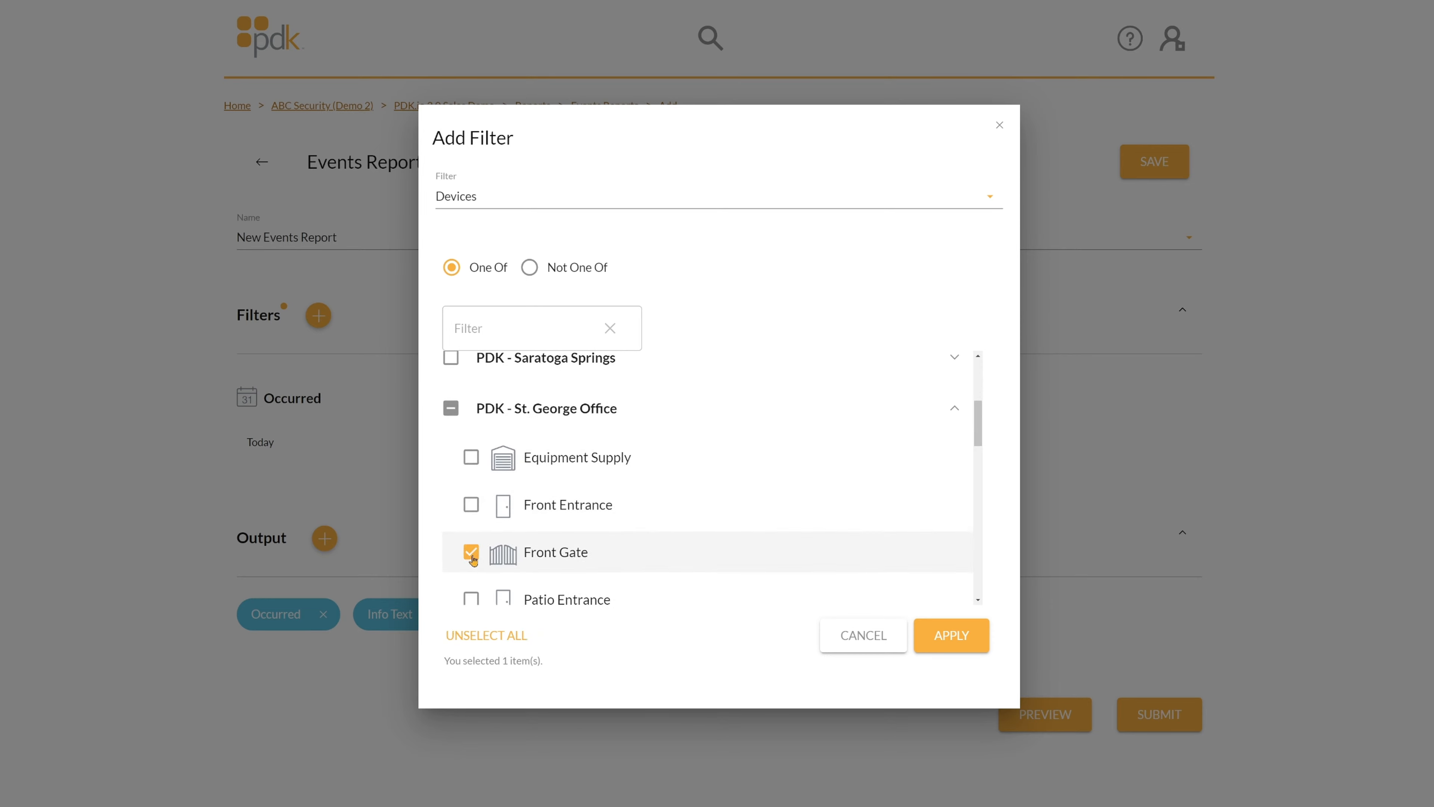
{"action": "left_click", "coordinate": [471, 459]}
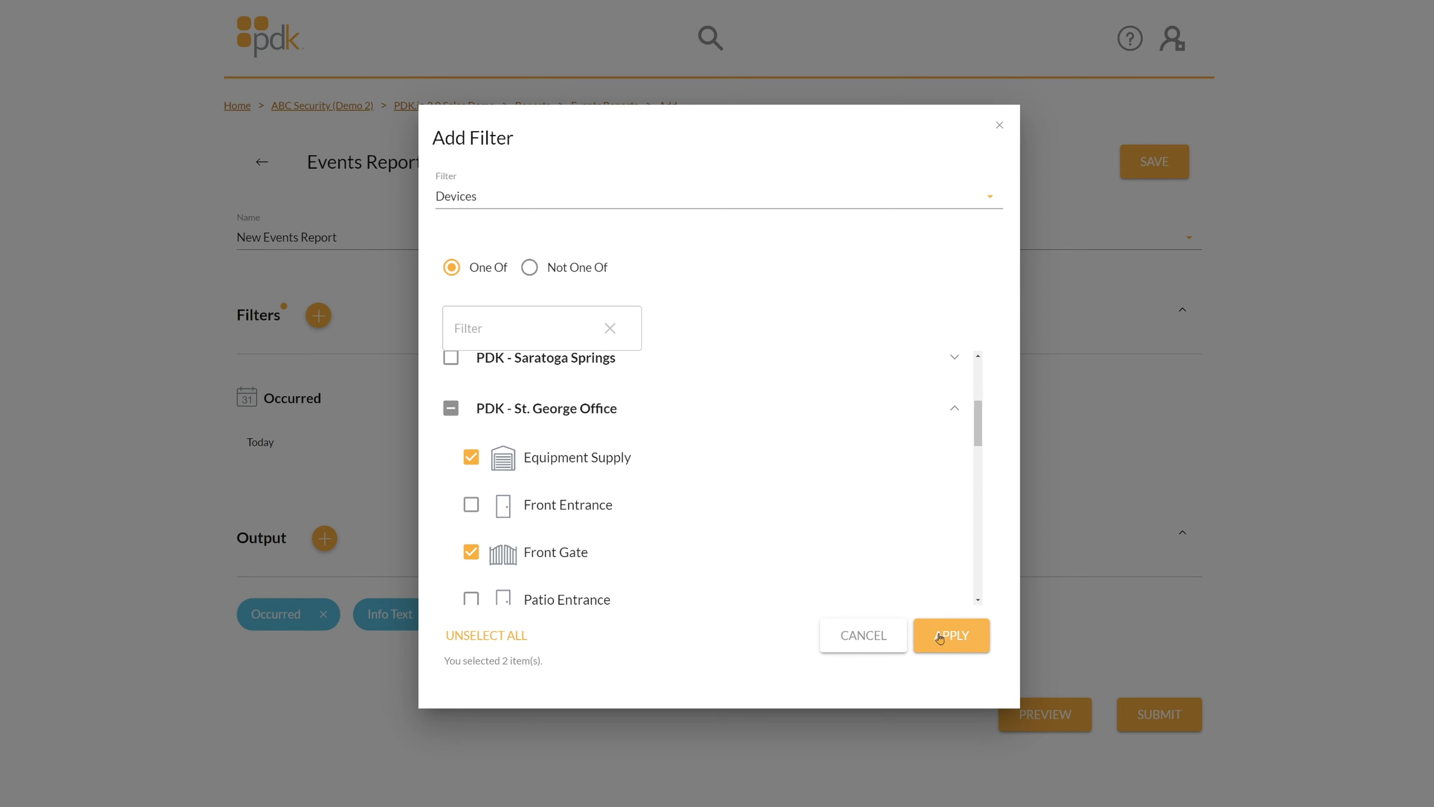
{"action": "left_click", "coordinate": [592, 186]}
{"action": "left_click", "coordinate": [523, 326]}
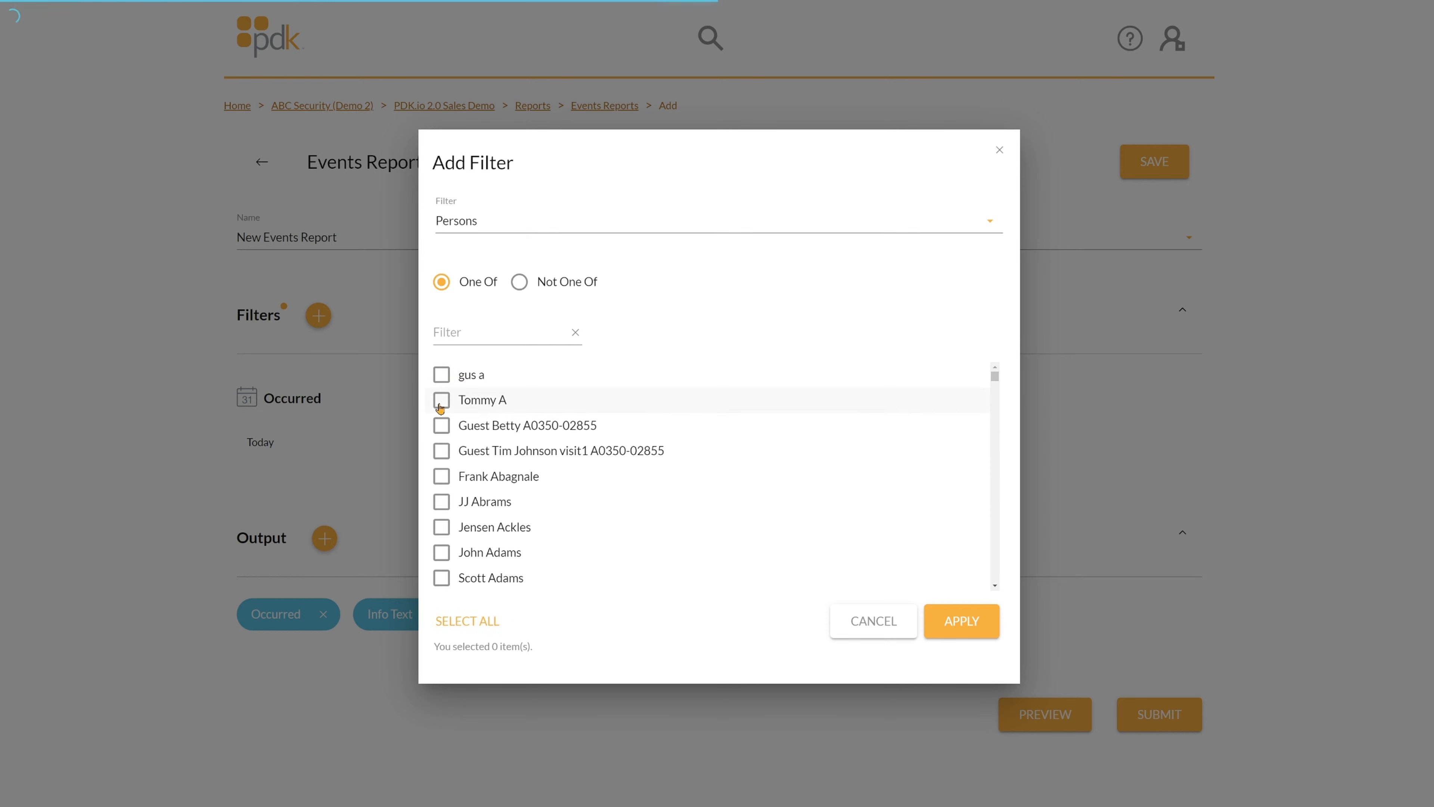
Search the persons list by name, tick the matching person, then untick them again.
{"action": "scroll", "coordinate": [449, 503], "scroll_direction": "down", "scroll_amount": 3}
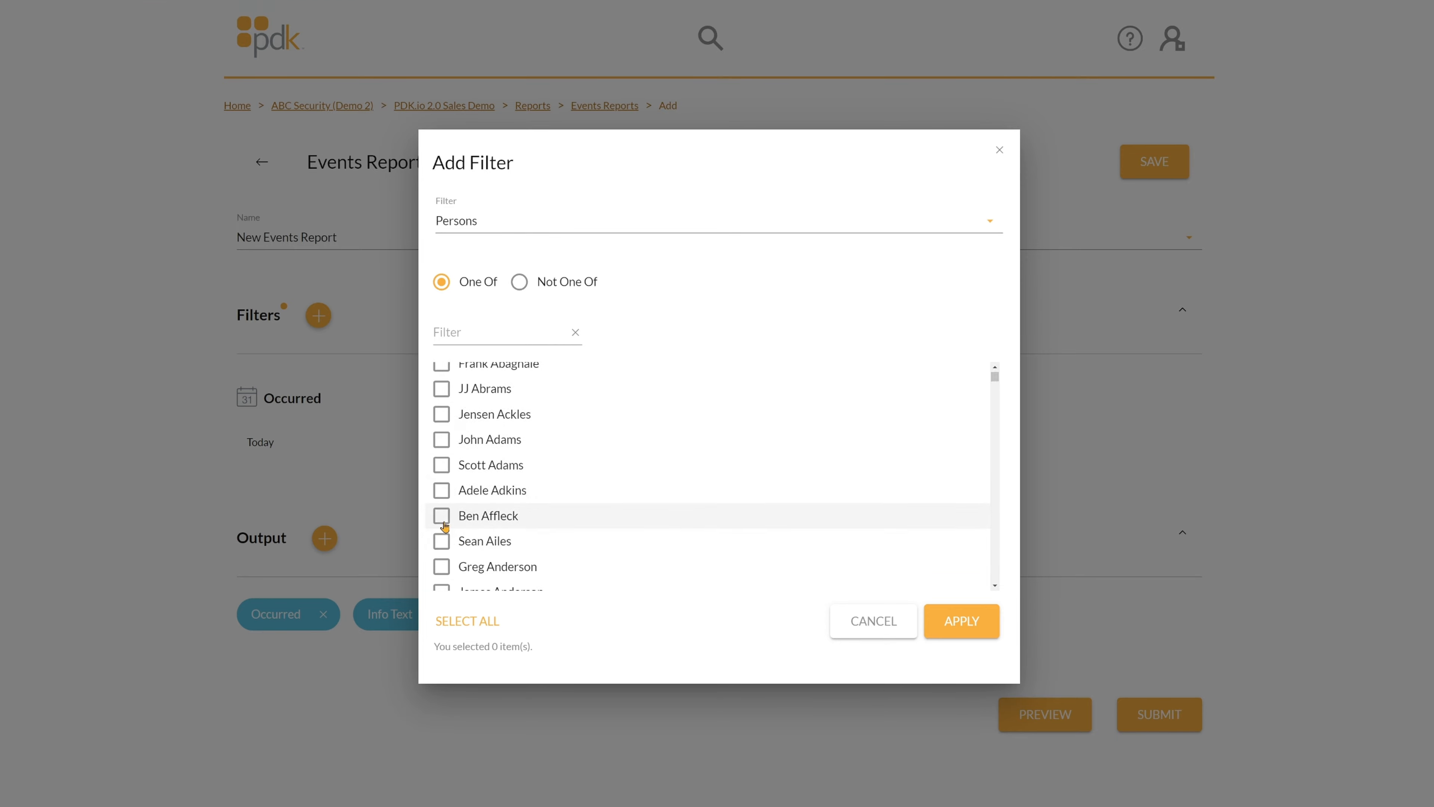
{"action": "scroll", "coordinate": [441, 396], "scroll_direction": "up", "scroll_amount": 3}
{"action": "left_click", "coordinate": [456, 339]}
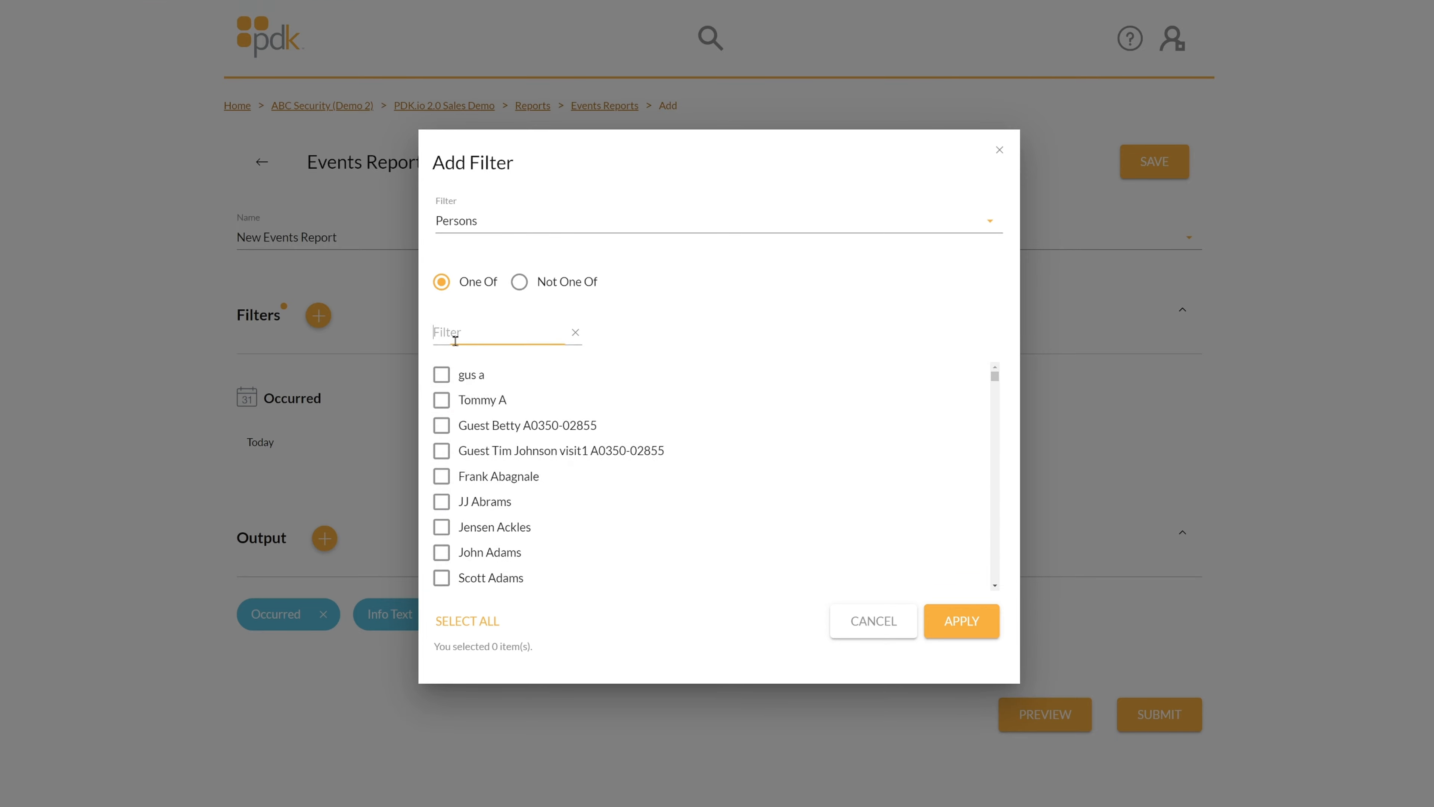
{"action": "type", "text": "cole"}
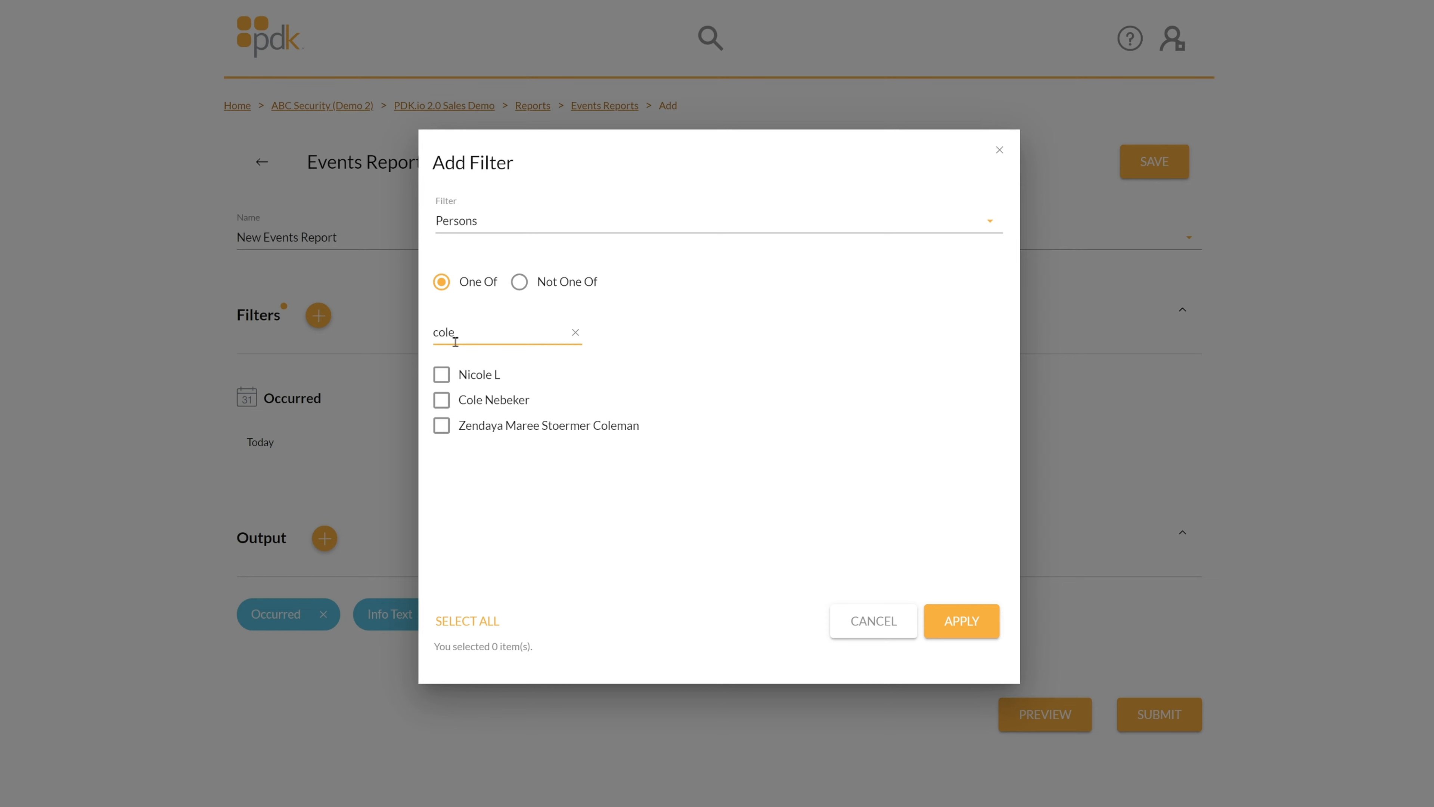
{"action": "left_click", "coordinate": [441, 401]}
{"action": "left_click", "coordinate": [442, 400]}
Switch the filter to Cards, search for a card number and tick the matching card.
{"action": "left_click", "coordinate": [508, 225]}
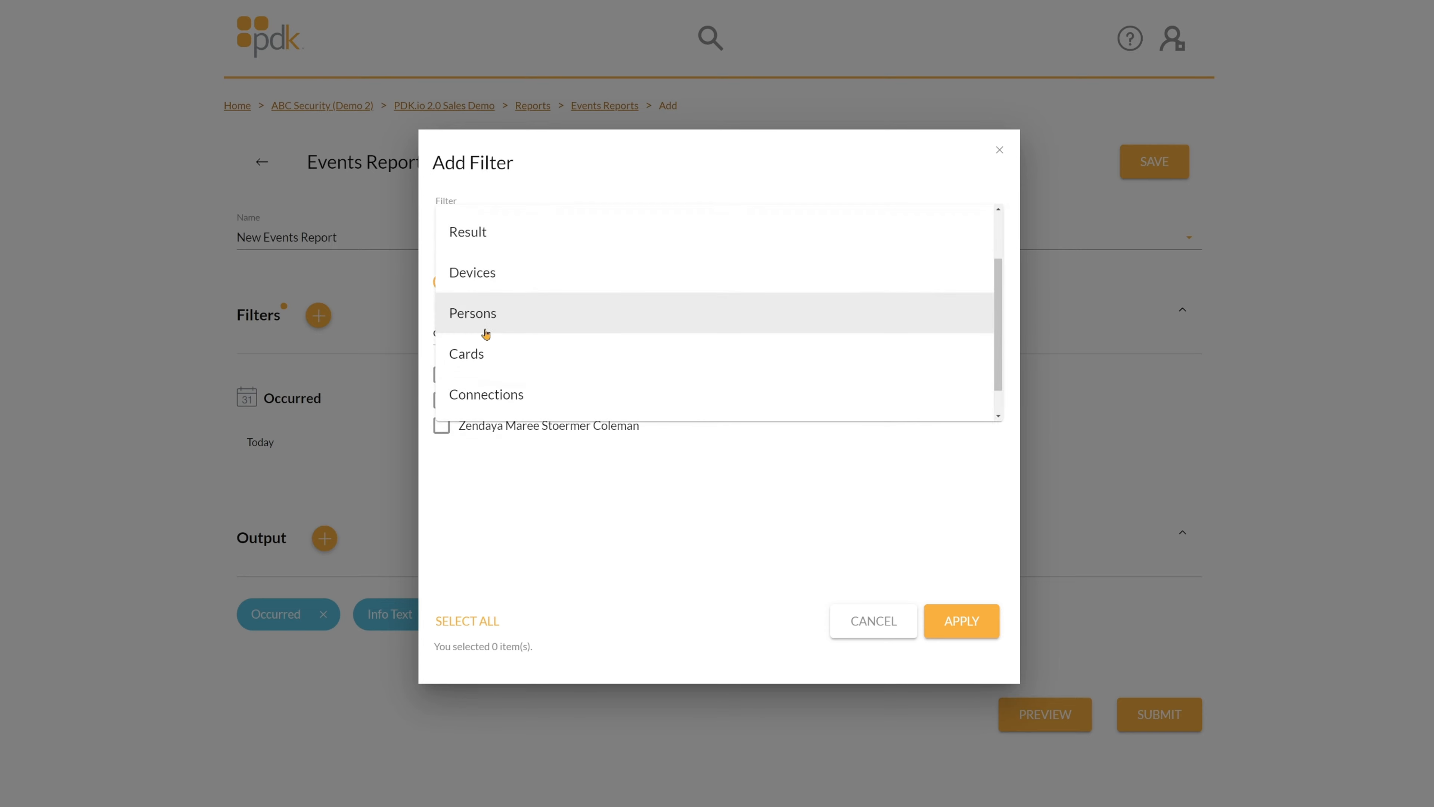
{"action": "left_click", "coordinate": [480, 353]}
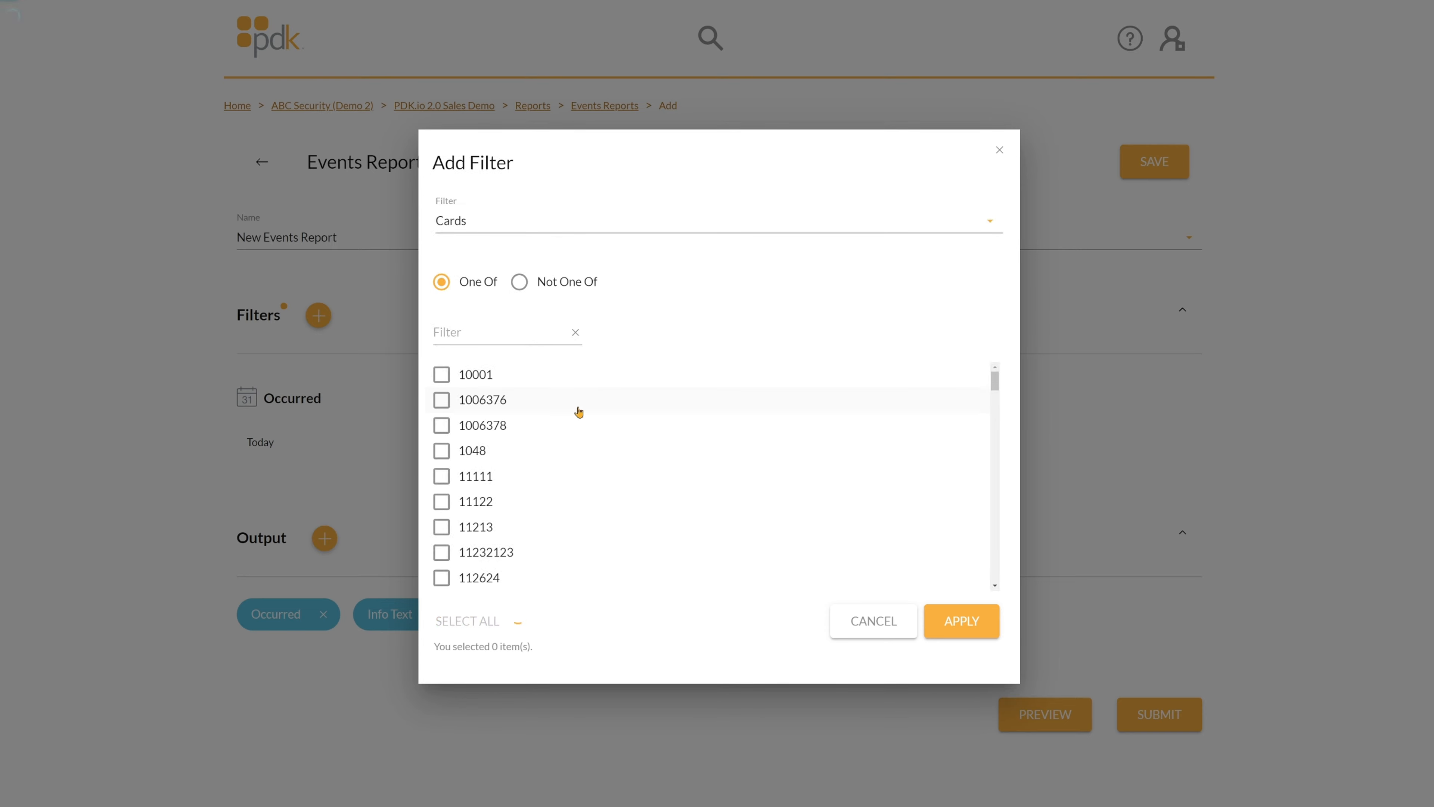
{"action": "left_click", "coordinate": [504, 333]}
{"action": "type", "text": "12345"}
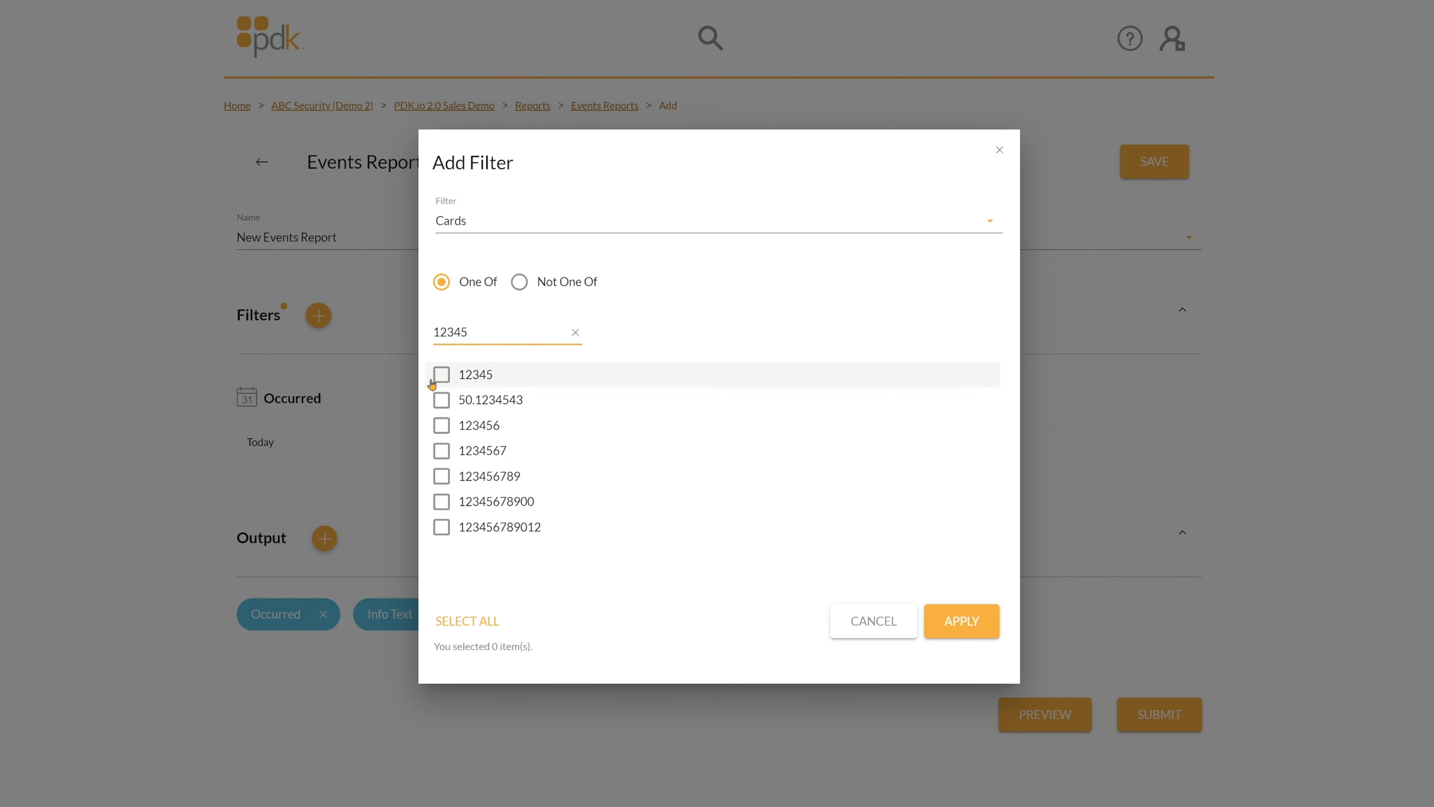
{"action": "left_click", "coordinate": [441, 375]}
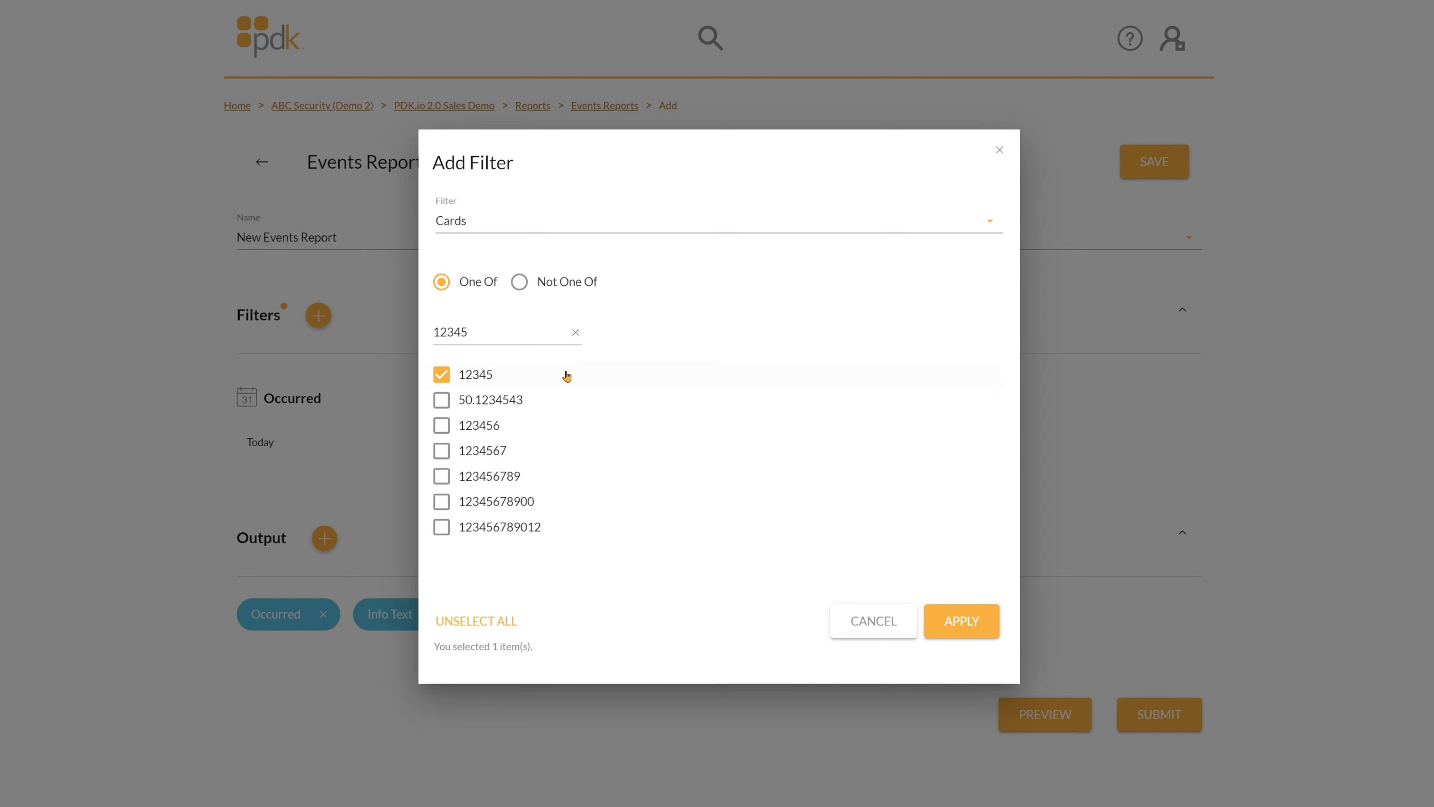
Clear the card search and tick a second card from the full list.
{"action": "left_click", "coordinate": [576, 332]}
{"action": "scroll", "coordinate": [511, 491], "scroll_direction": "down", "scroll_amount": 2}
{"action": "left_click", "coordinate": [498, 517]}
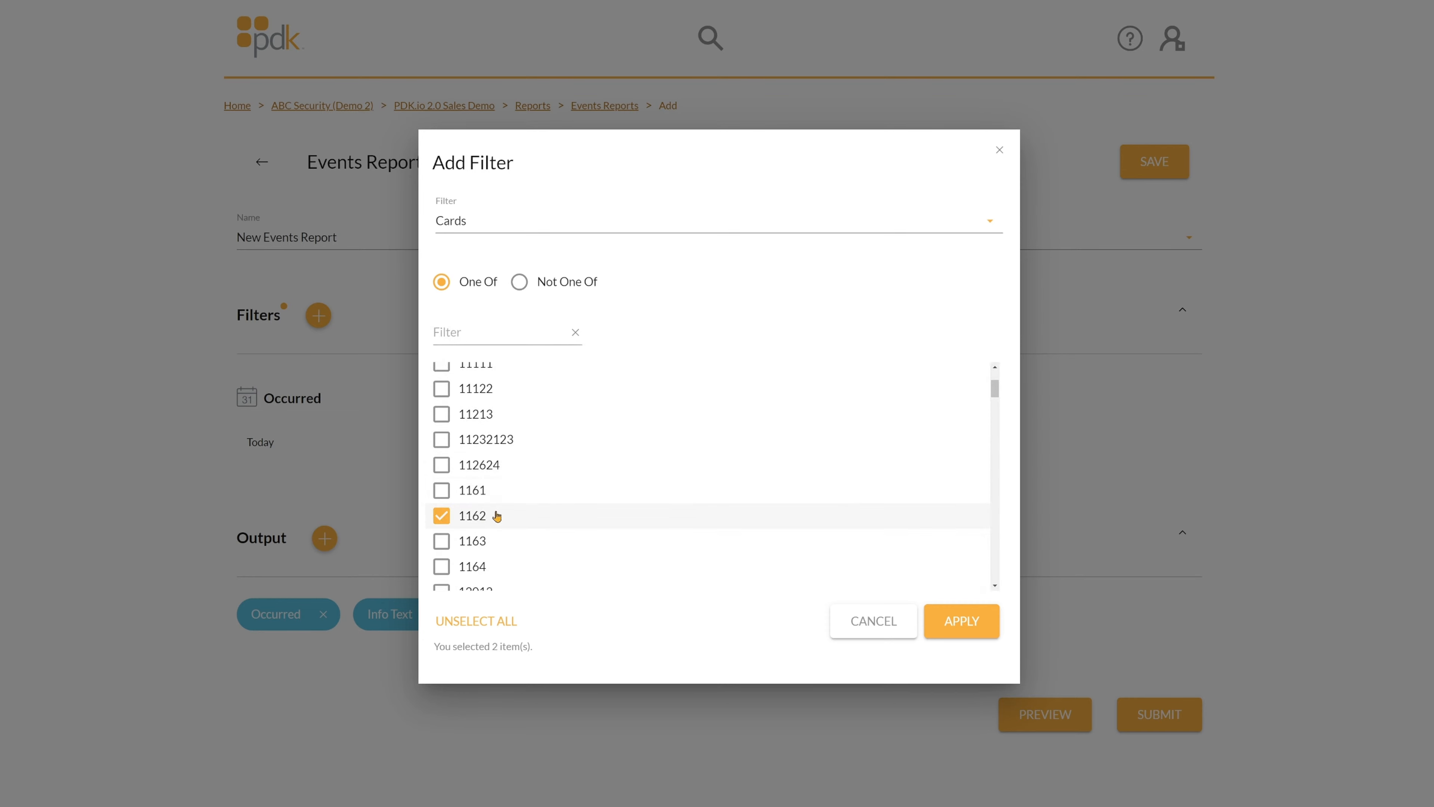
{"action": "scroll", "coordinate": [560, 430], "scroll_direction": "up", "scroll_amount": 2}
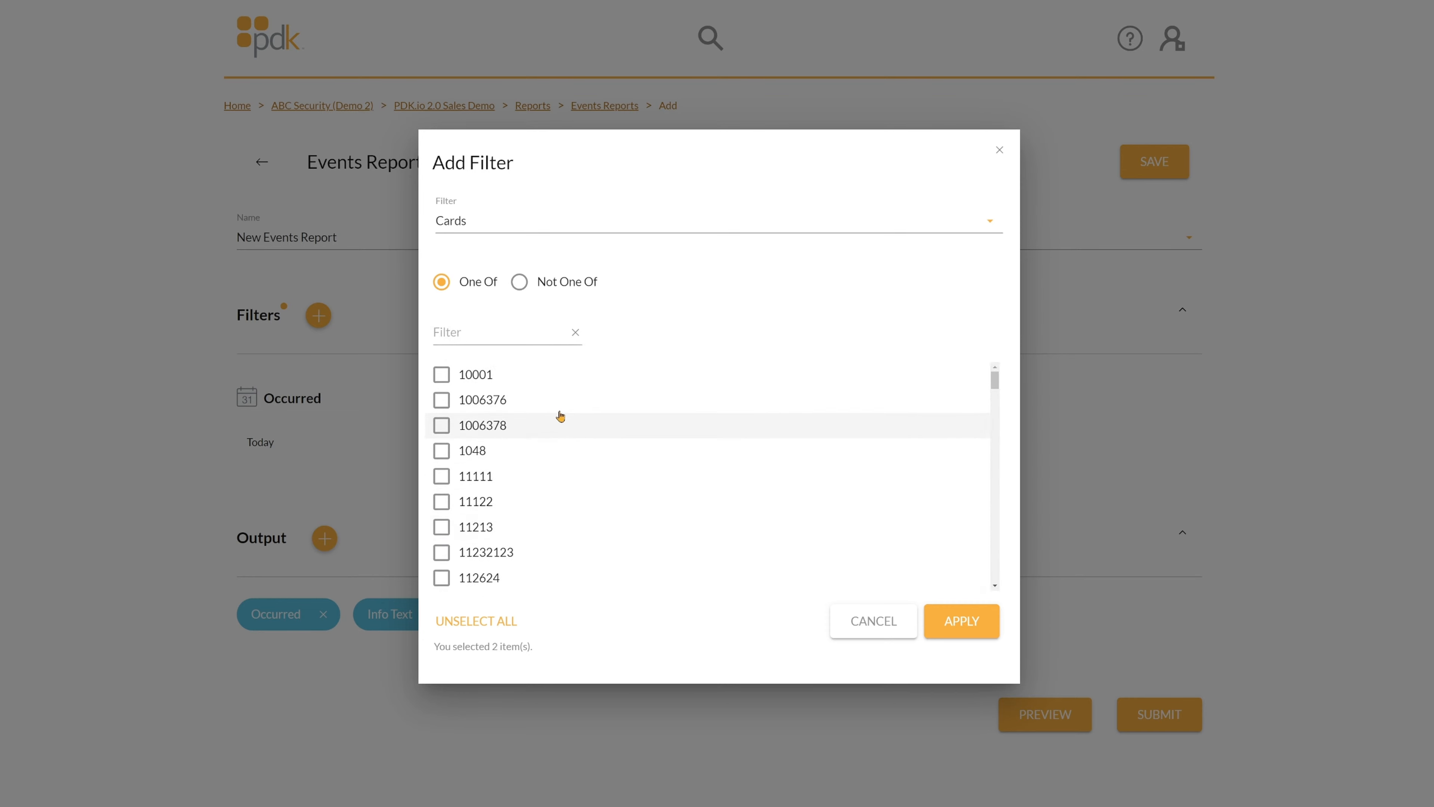
{"action": "left_click", "coordinate": [535, 229]}
Switch the filter to Connections and tick IDF 2nd Flr and an Onboard Controller.
{"action": "left_click", "coordinate": [497, 365]}
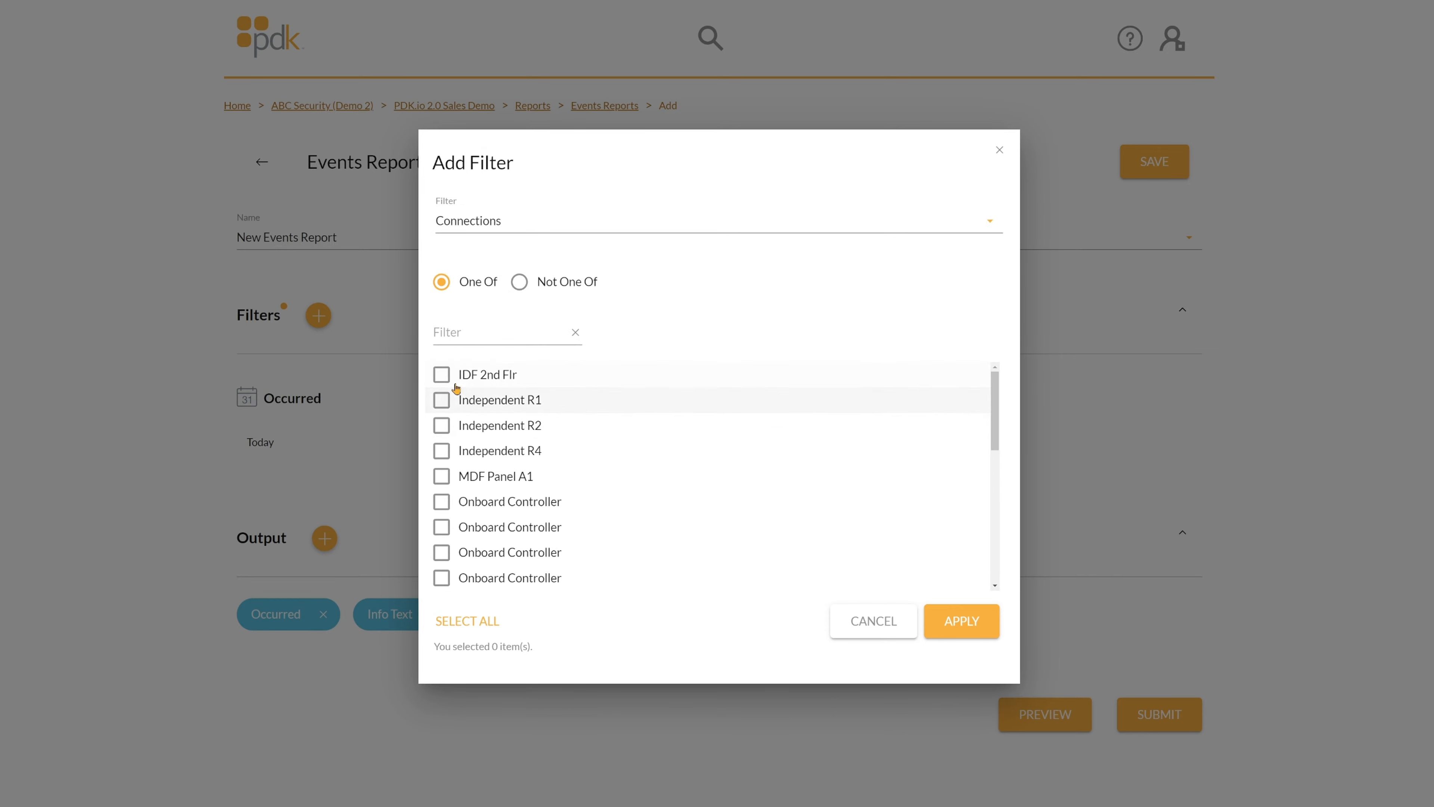
{"action": "left_click", "coordinate": [442, 375]}
{"action": "scroll", "coordinate": [441, 421], "scroll_direction": "down", "scroll_amount": 5}
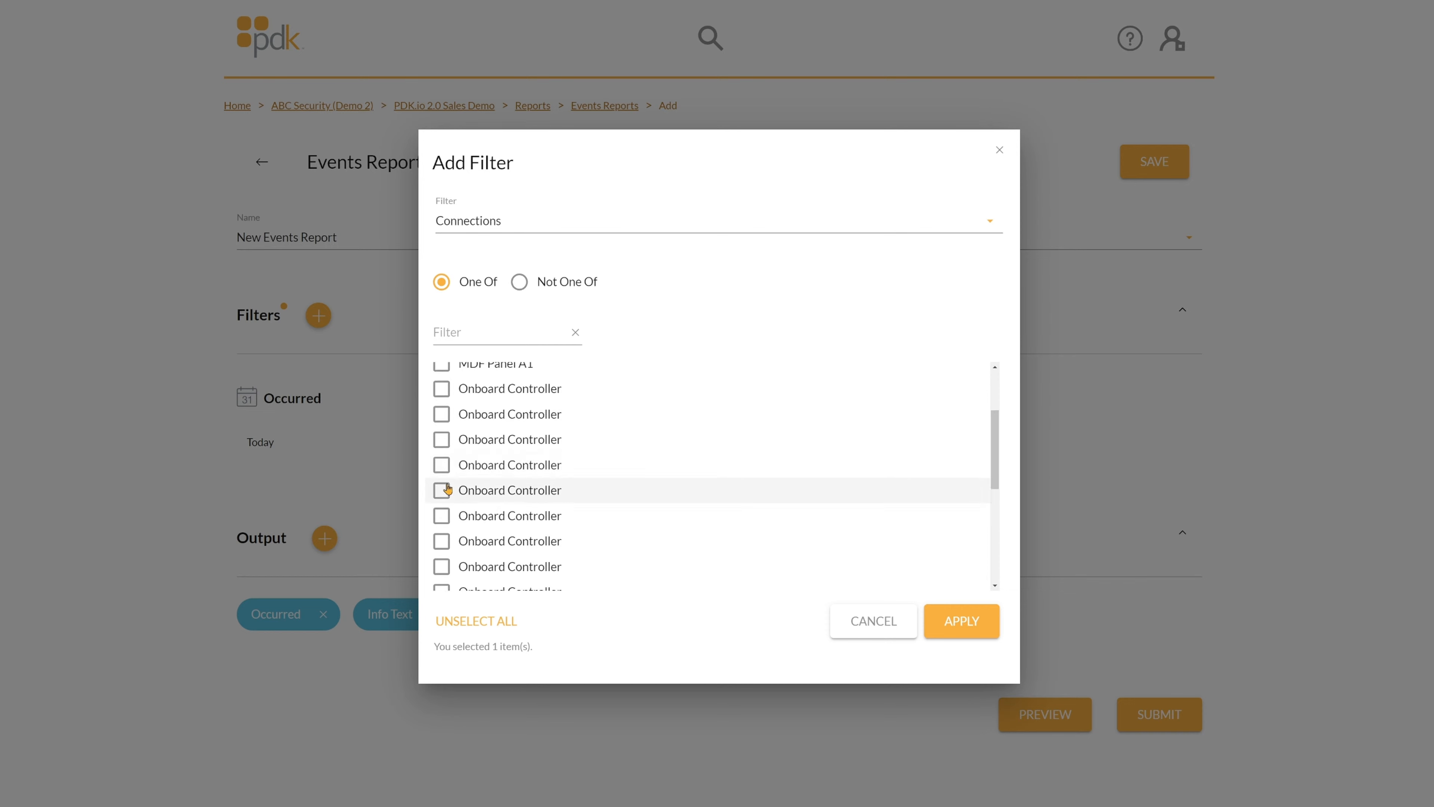
{"action": "left_click", "coordinate": [435, 431]}
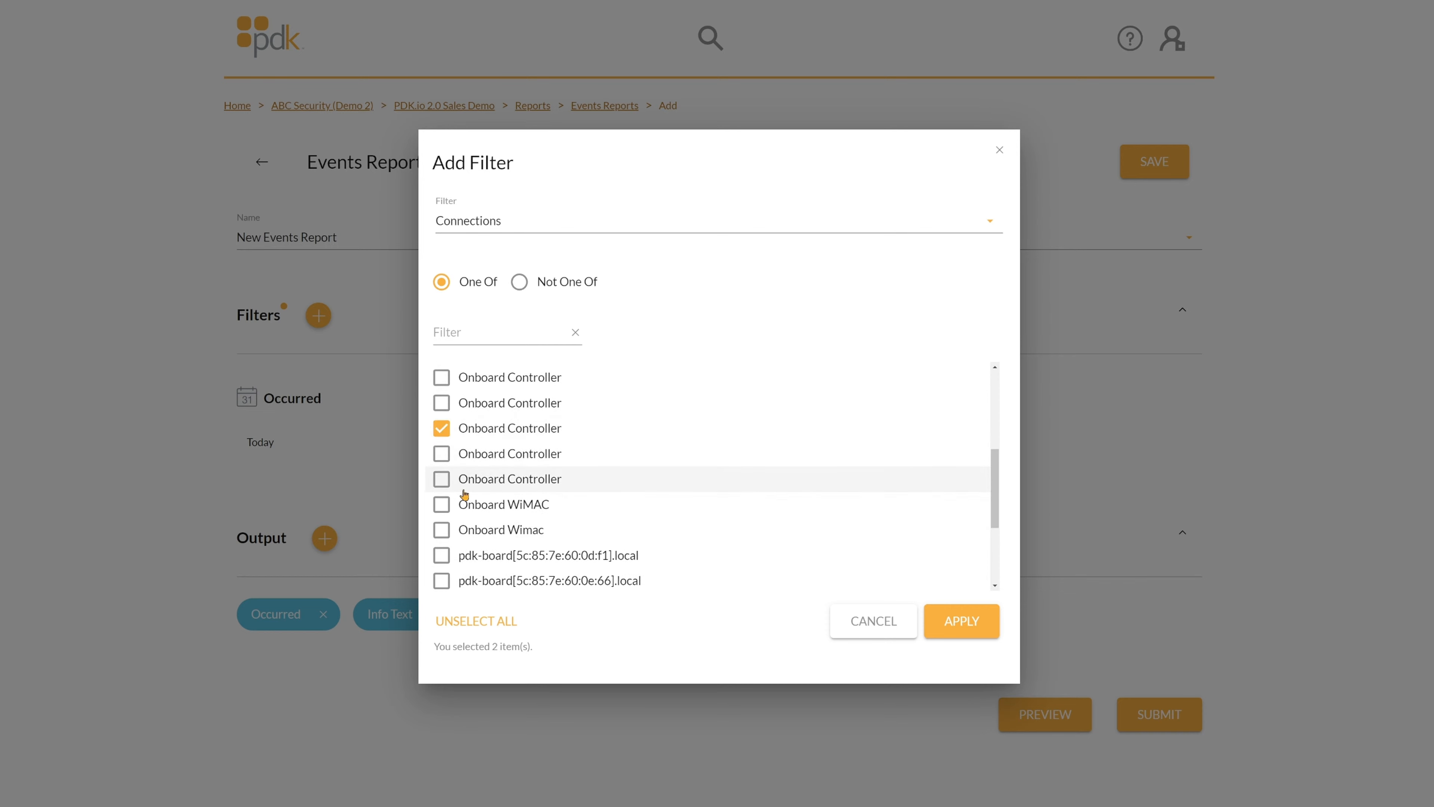
Tick the three pdk-board connections and Secondary R4, then set the filter to Not One Of.
{"action": "scroll", "coordinate": [465, 495], "scroll_direction": "down", "scroll_amount": 2}
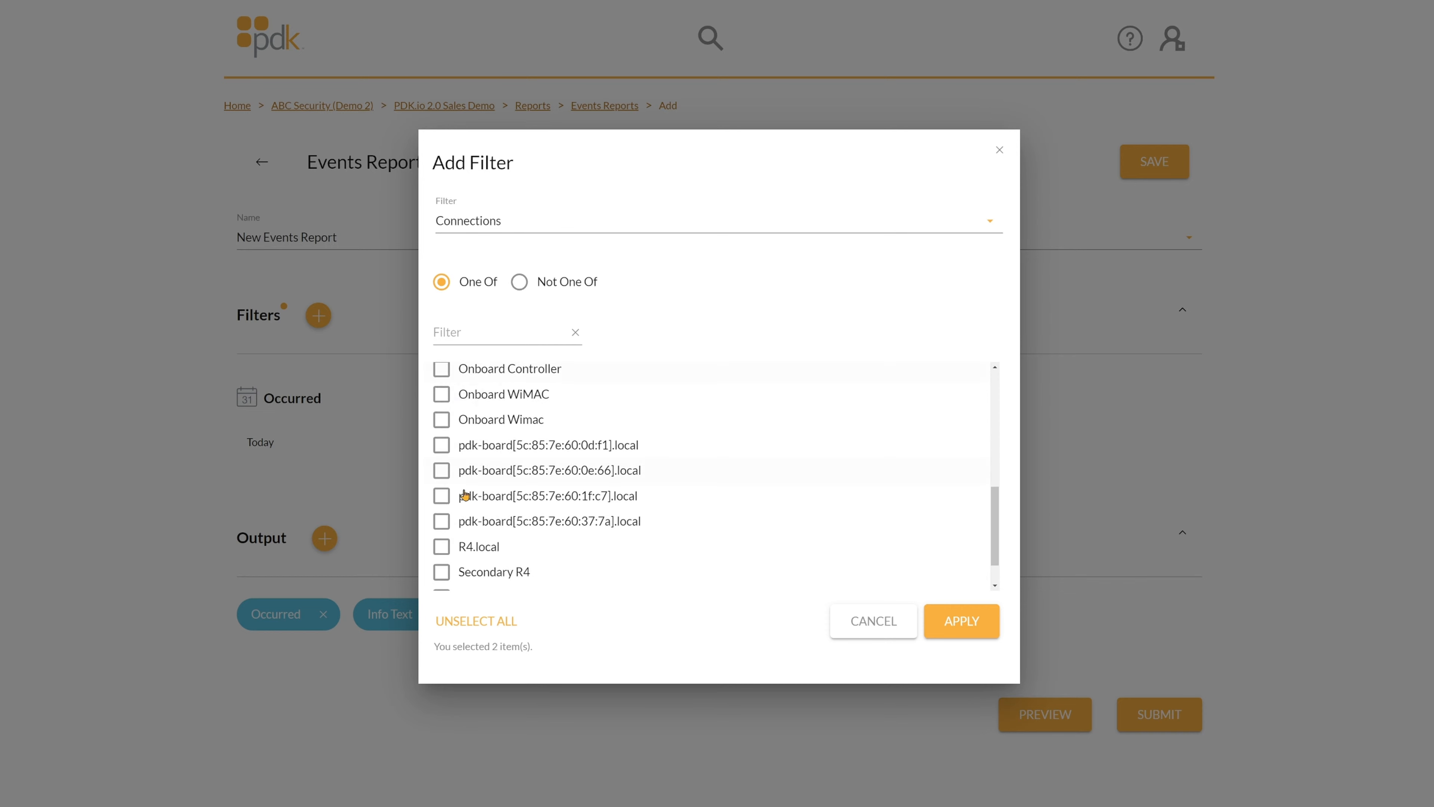
{"action": "left_click", "coordinate": [441, 468]}
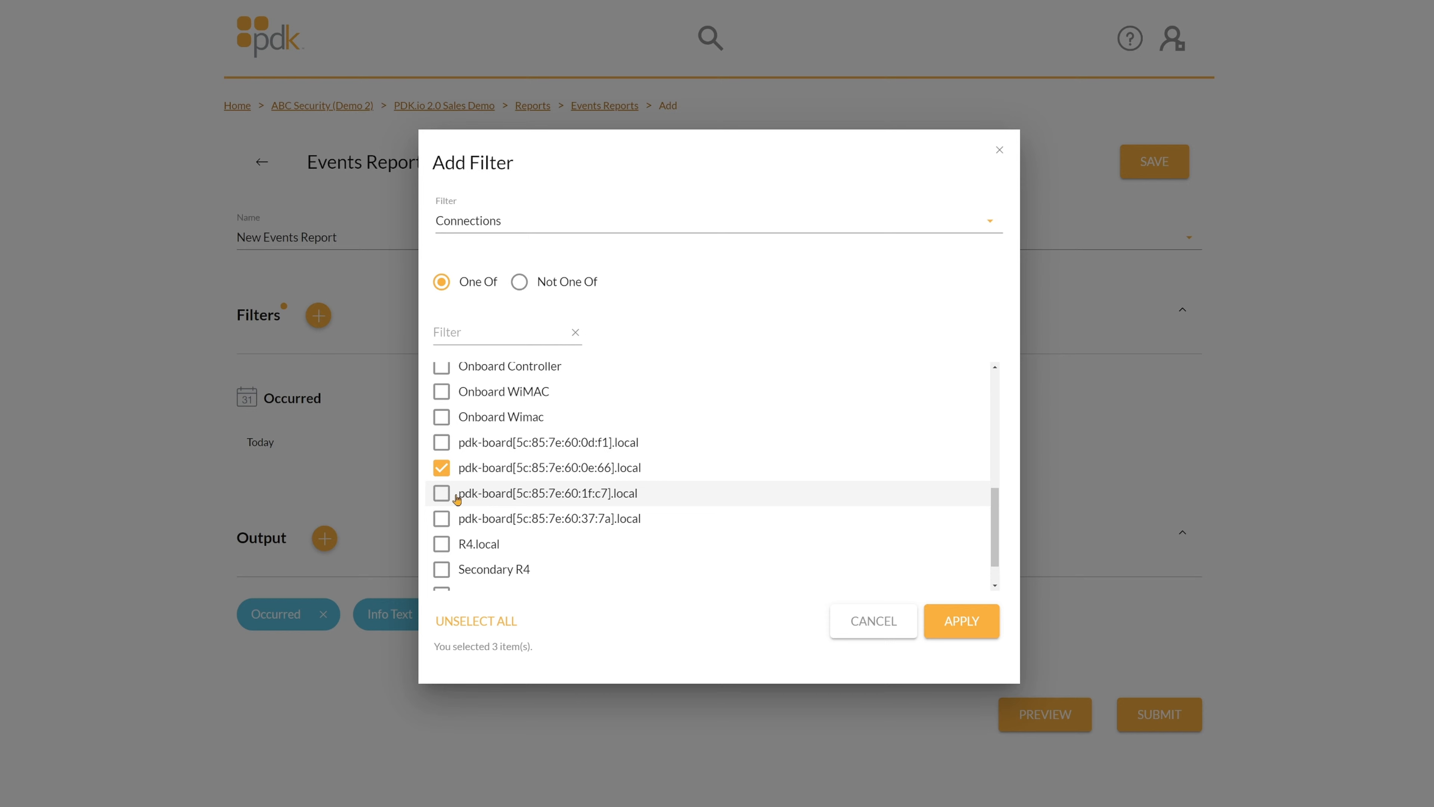
{"action": "scroll", "coordinate": [457, 498], "scroll_direction": "down", "scroll_amount": 1}
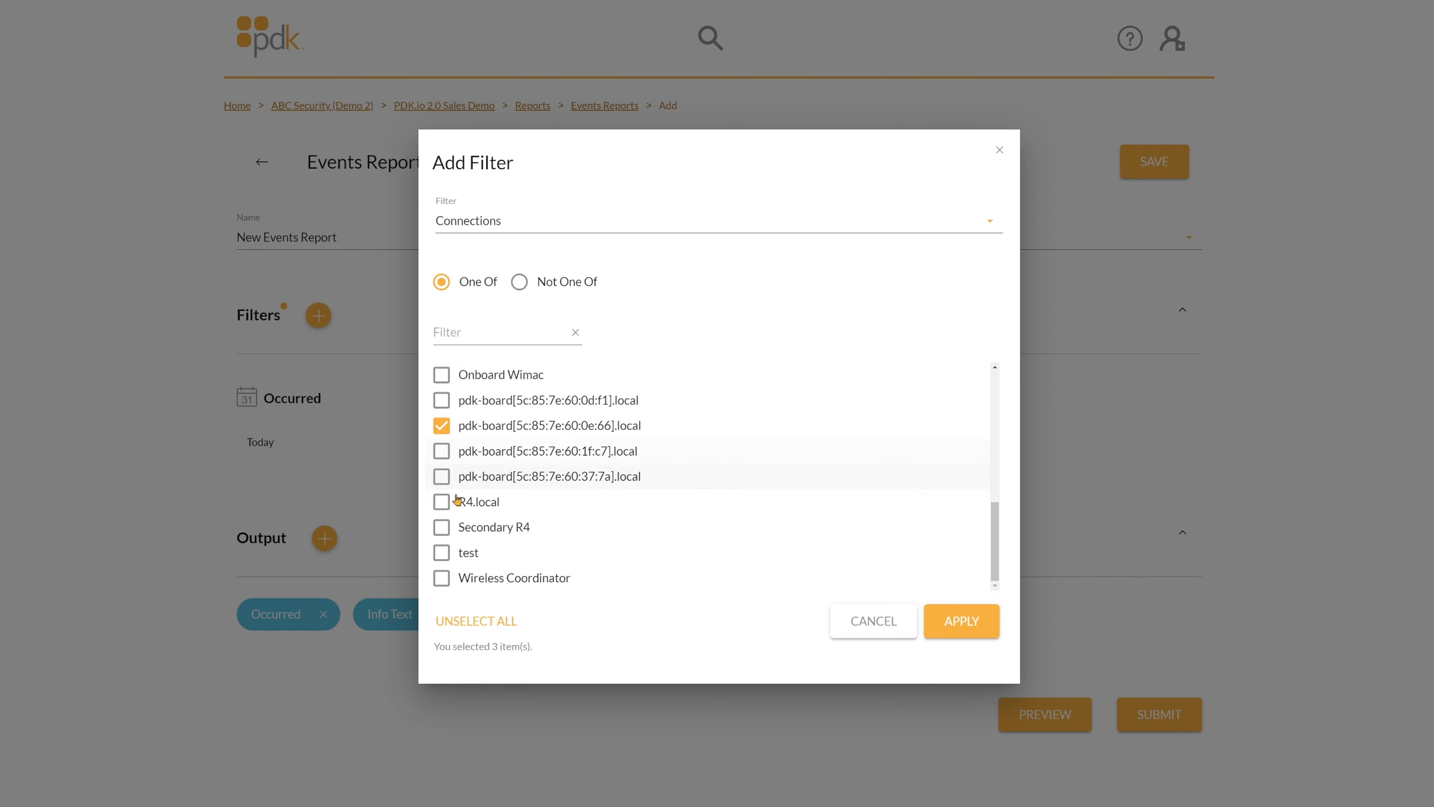
{"action": "left_click", "coordinate": [444, 476]}
{"action": "left_click", "coordinate": [442, 450]}
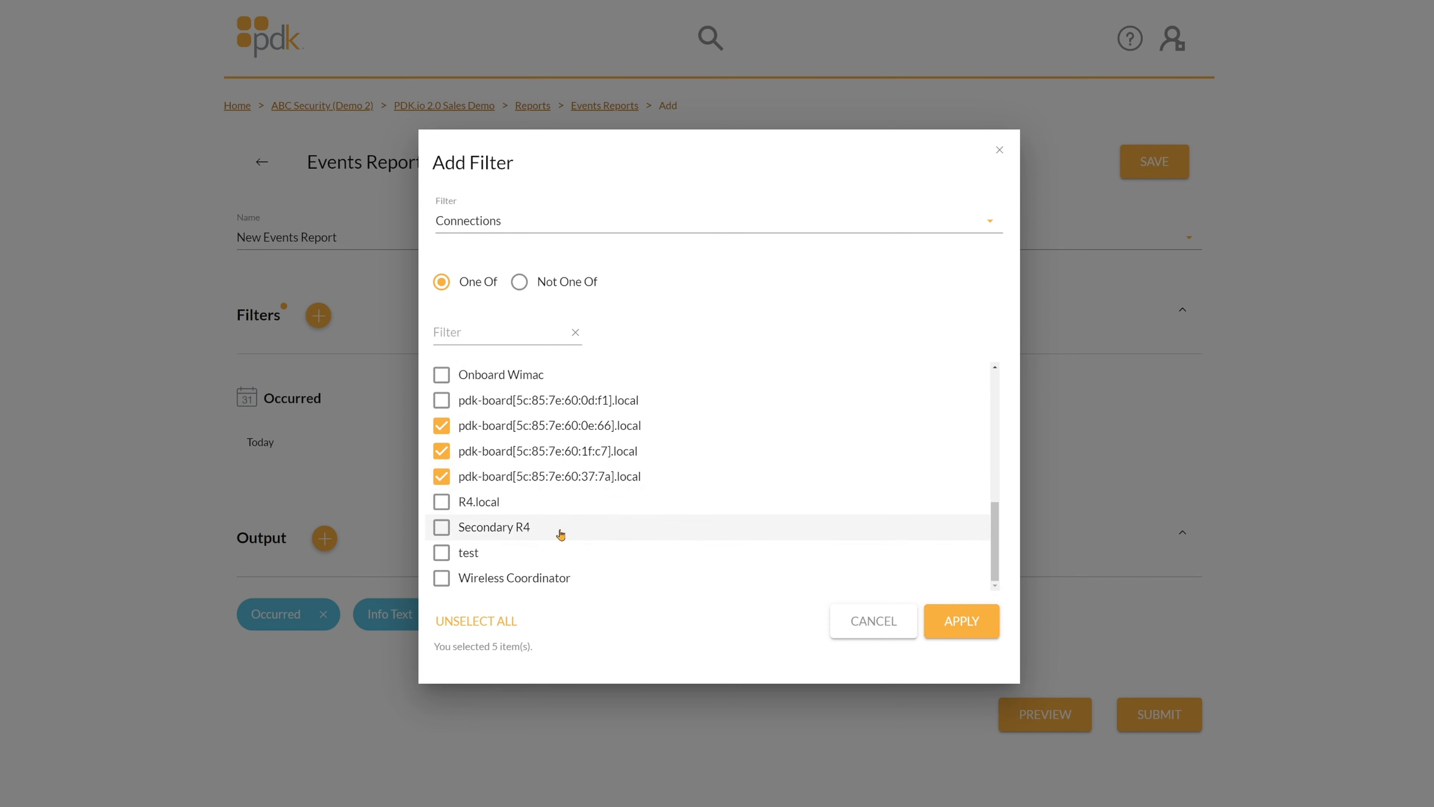
{"action": "left_click", "coordinate": [441, 526]}
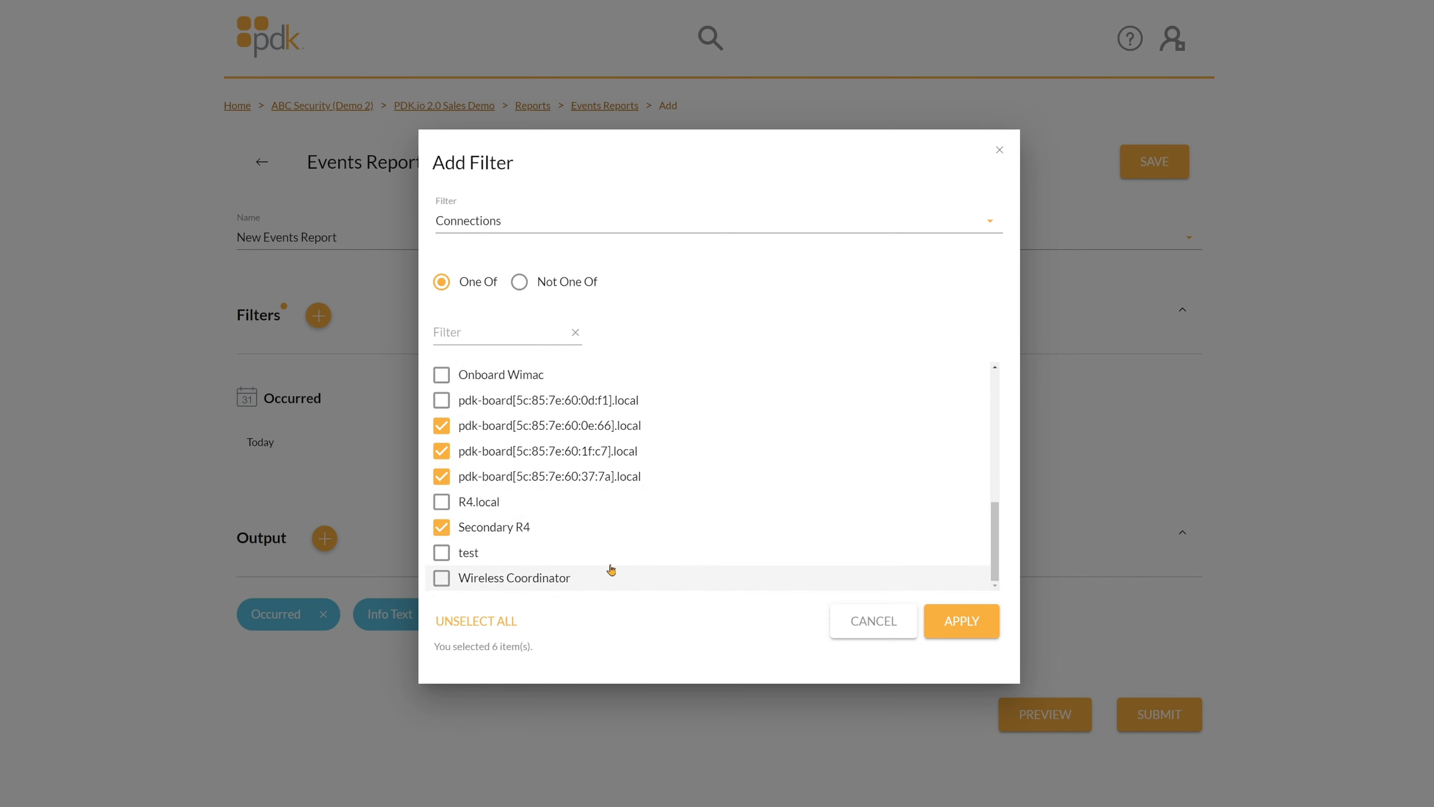
{"action": "scroll", "coordinate": [608, 569], "scroll_direction": "up", "scroll_amount": 10}
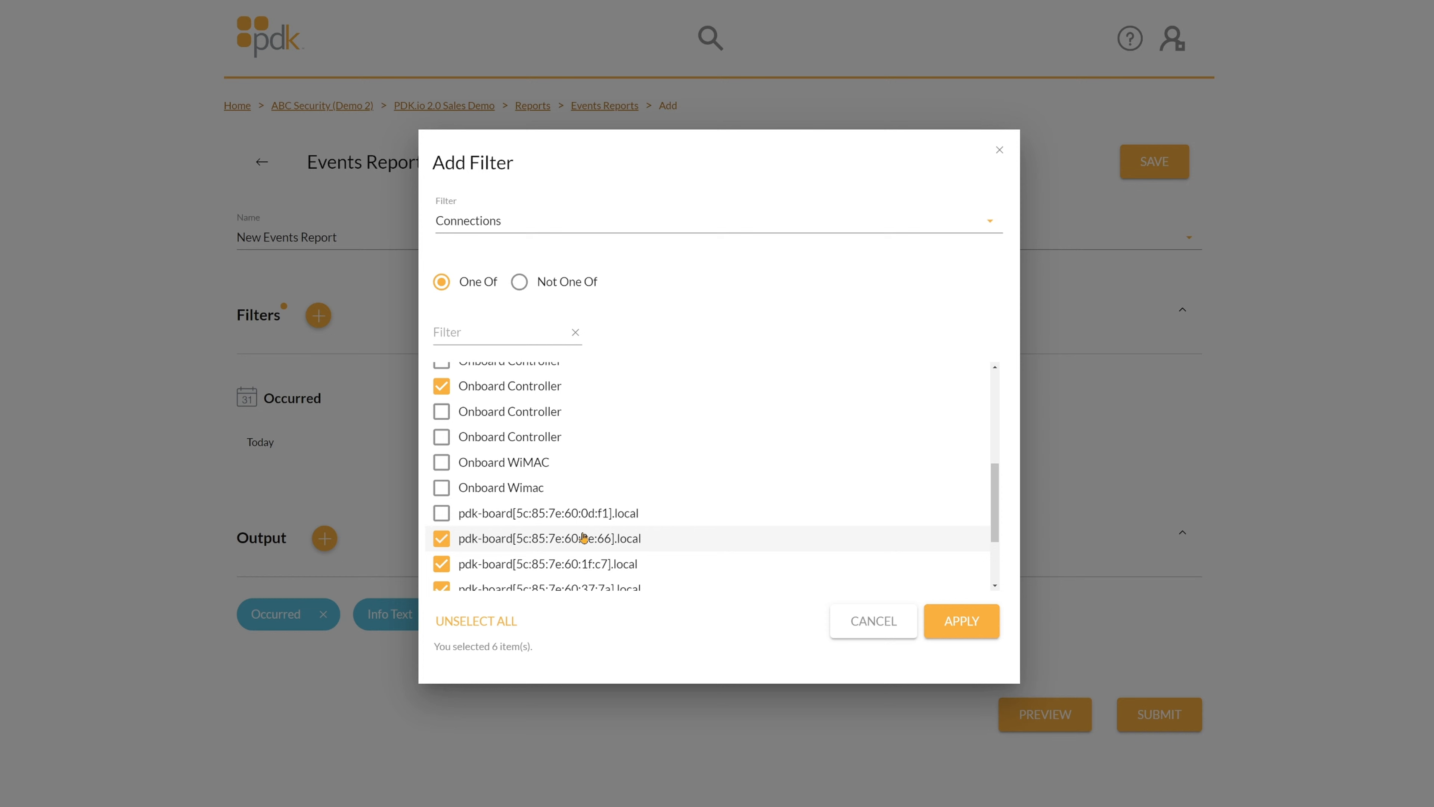
{"action": "left_click", "coordinate": [519, 281]}
Revert the filter to One Of and change the filter type to Groups.
{"action": "left_click", "coordinate": [442, 281]}
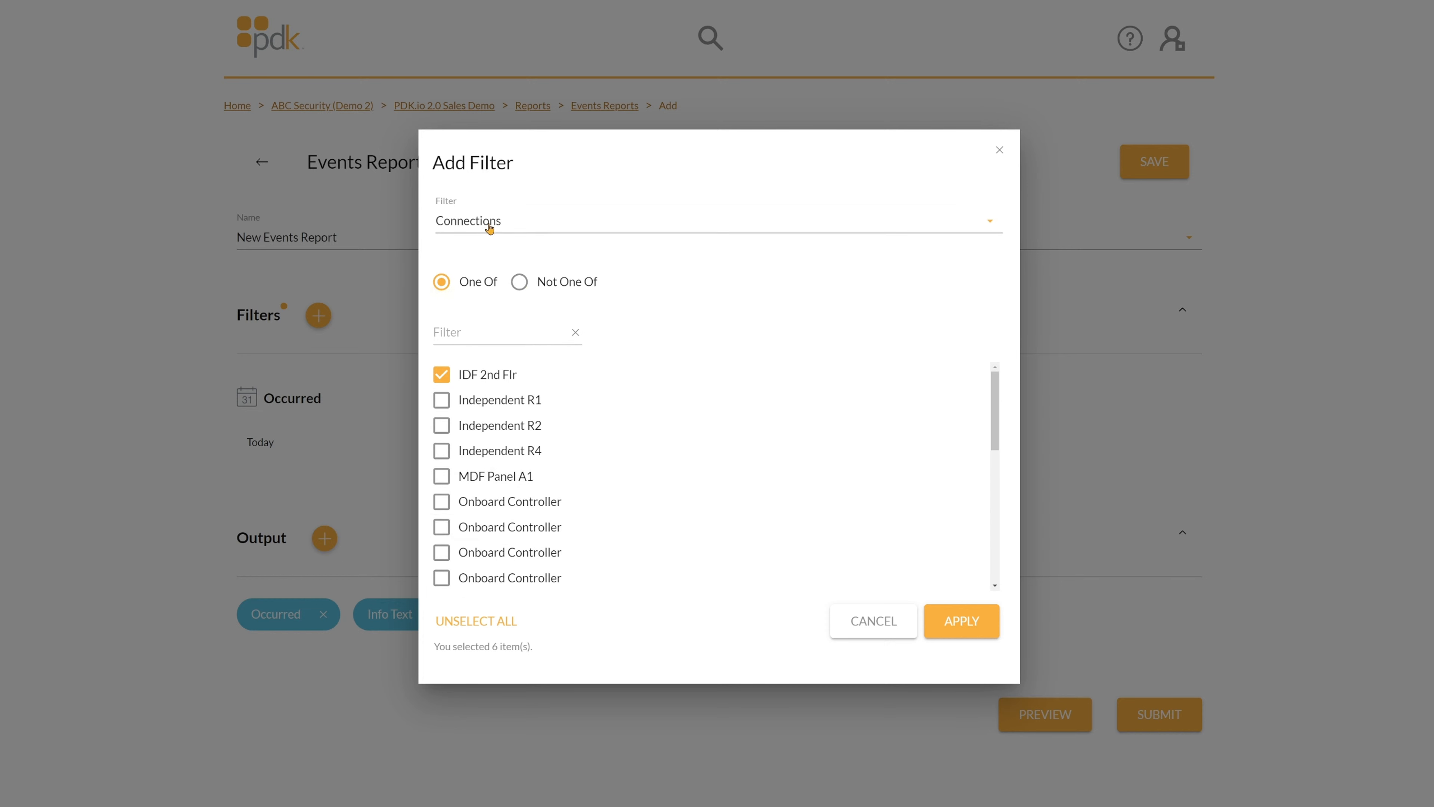
{"action": "left_click", "coordinate": [486, 223]}
{"action": "left_click", "coordinate": [491, 401]}
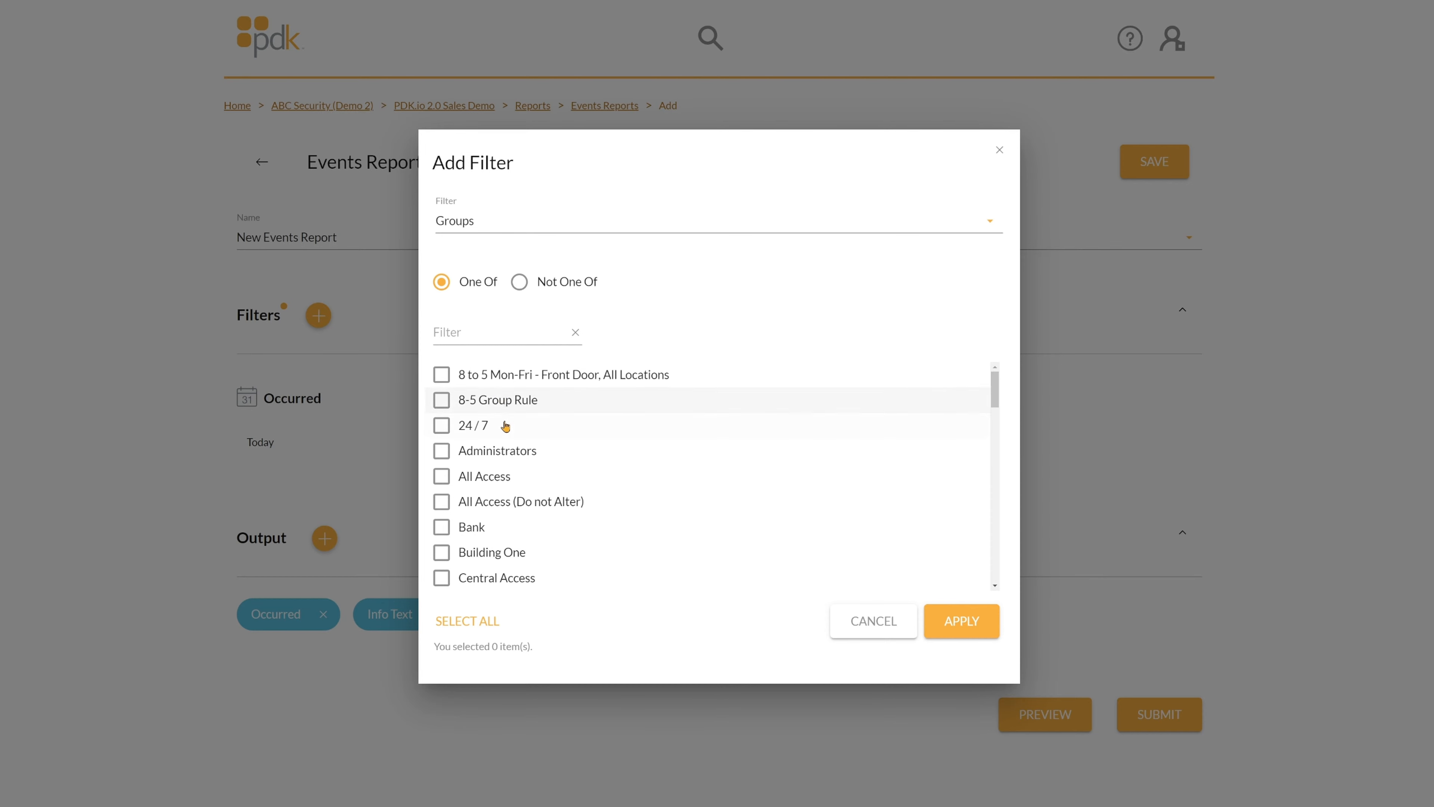
Tick the All Access (Do not Alter), Contractor, IT and Nightshift groups.
{"action": "left_click", "coordinate": [444, 503]}
{"action": "scroll", "coordinate": [550, 517], "scroll_direction": "down", "scroll_amount": 4}
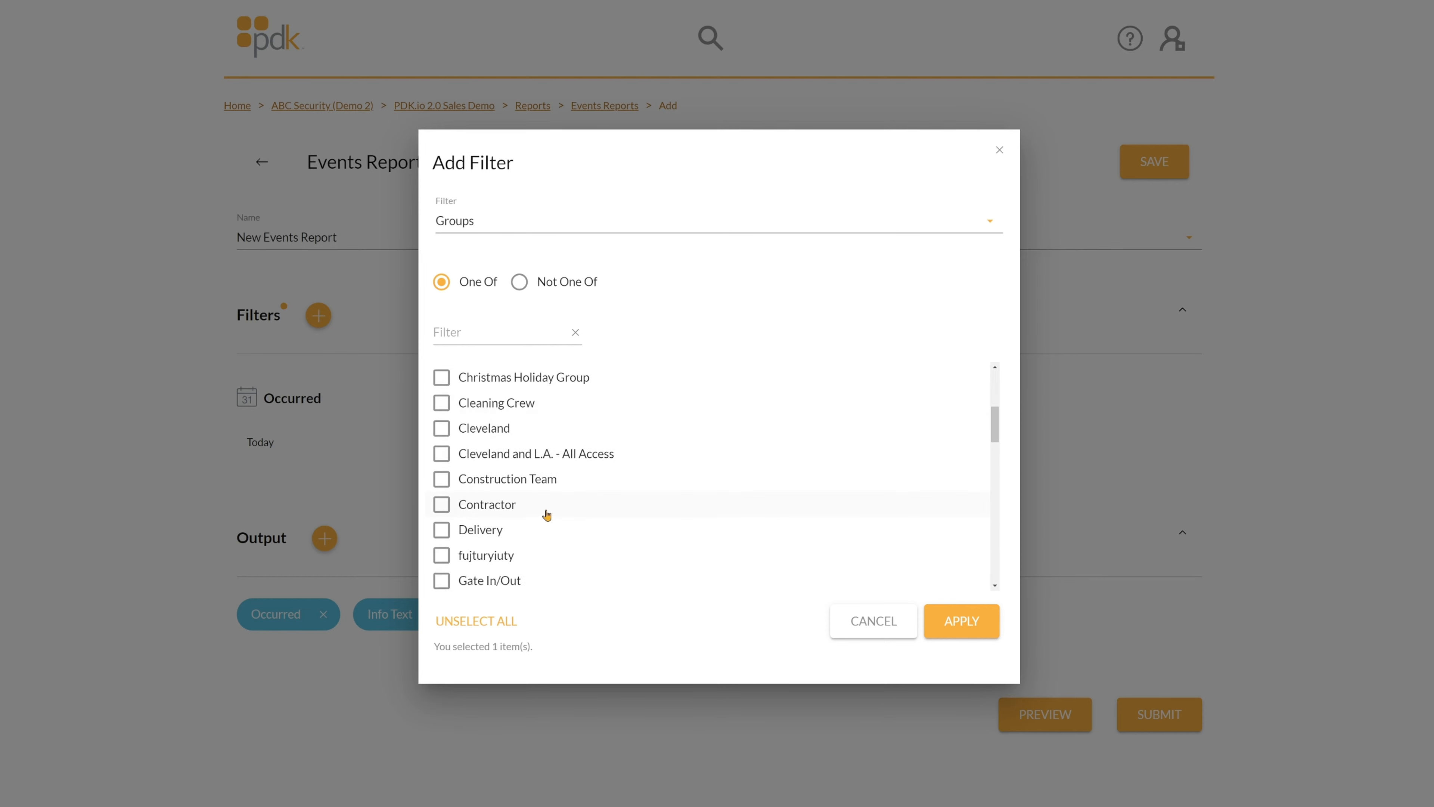
{"action": "left_click", "coordinate": [442, 505]}
{"action": "scroll", "coordinate": [573, 503], "scroll_direction": "down", "scroll_amount": 4}
{"action": "scroll", "coordinate": [573, 503], "scroll_direction": "down", "scroll_amount": 4}
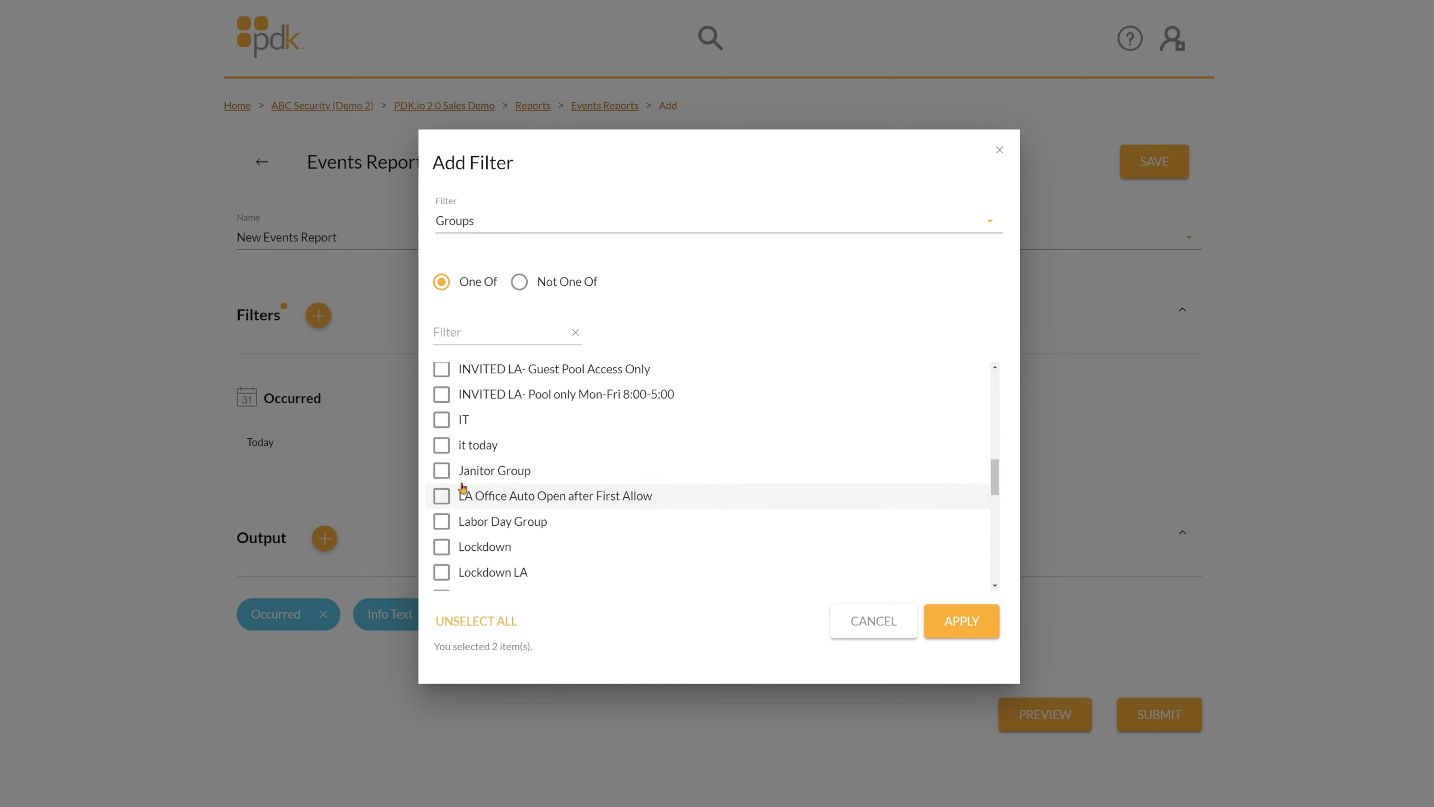
{"action": "left_click", "coordinate": [442, 419]}
{"action": "scroll", "coordinate": [569, 527], "scroll_direction": "down", "scroll_amount": 1}
{"action": "scroll", "coordinate": [569, 526], "scroll_direction": "down", "scroll_amount": 4}
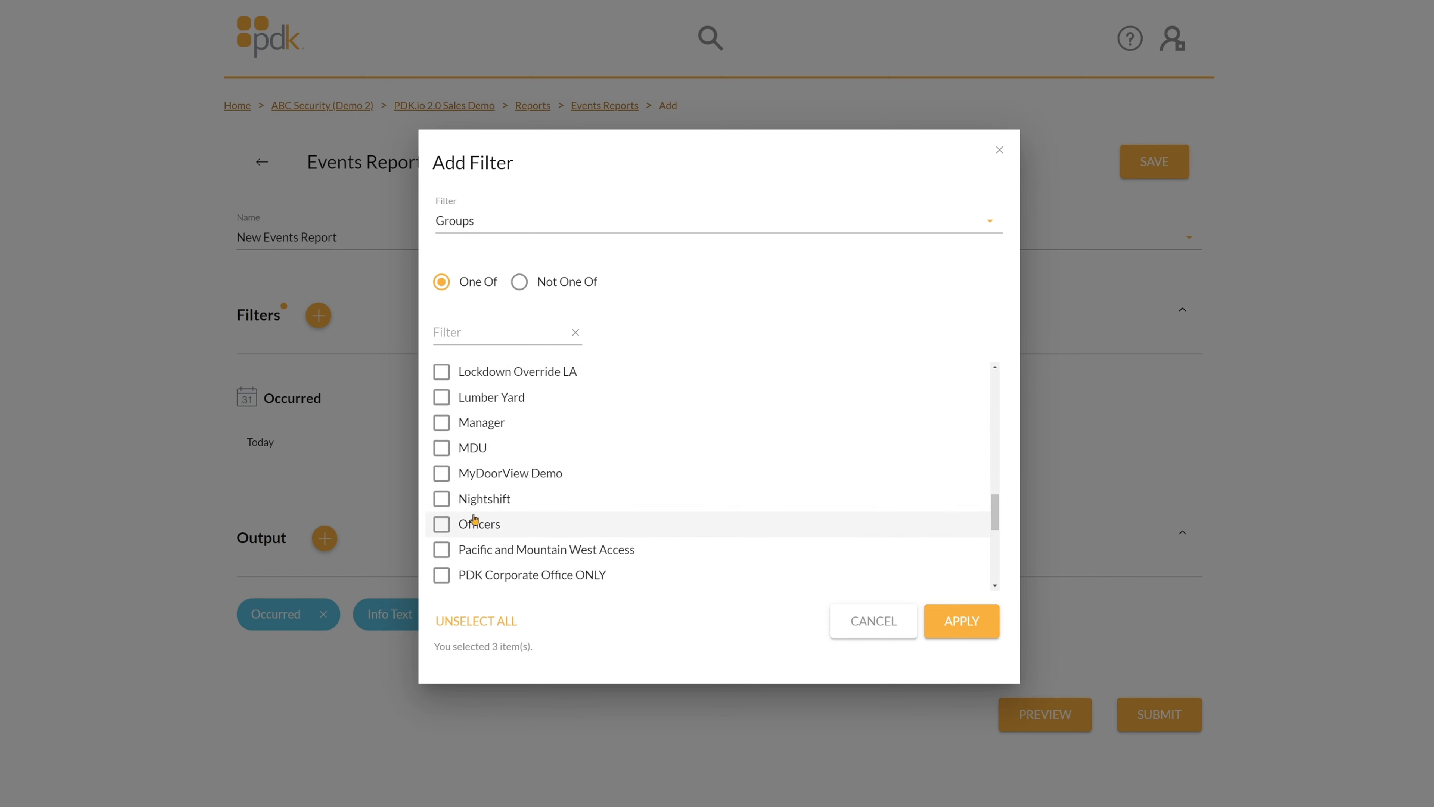
{"action": "left_click", "coordinate": [442, 499]}
{"action": "scroll", "coordinate": [561, 517], "scroll_direction": "down", "scroll_amount": 4}
{"action": "scroll", "coordinate": [562, 518], "scroll_direction": "down", "scroll_amount": 3}
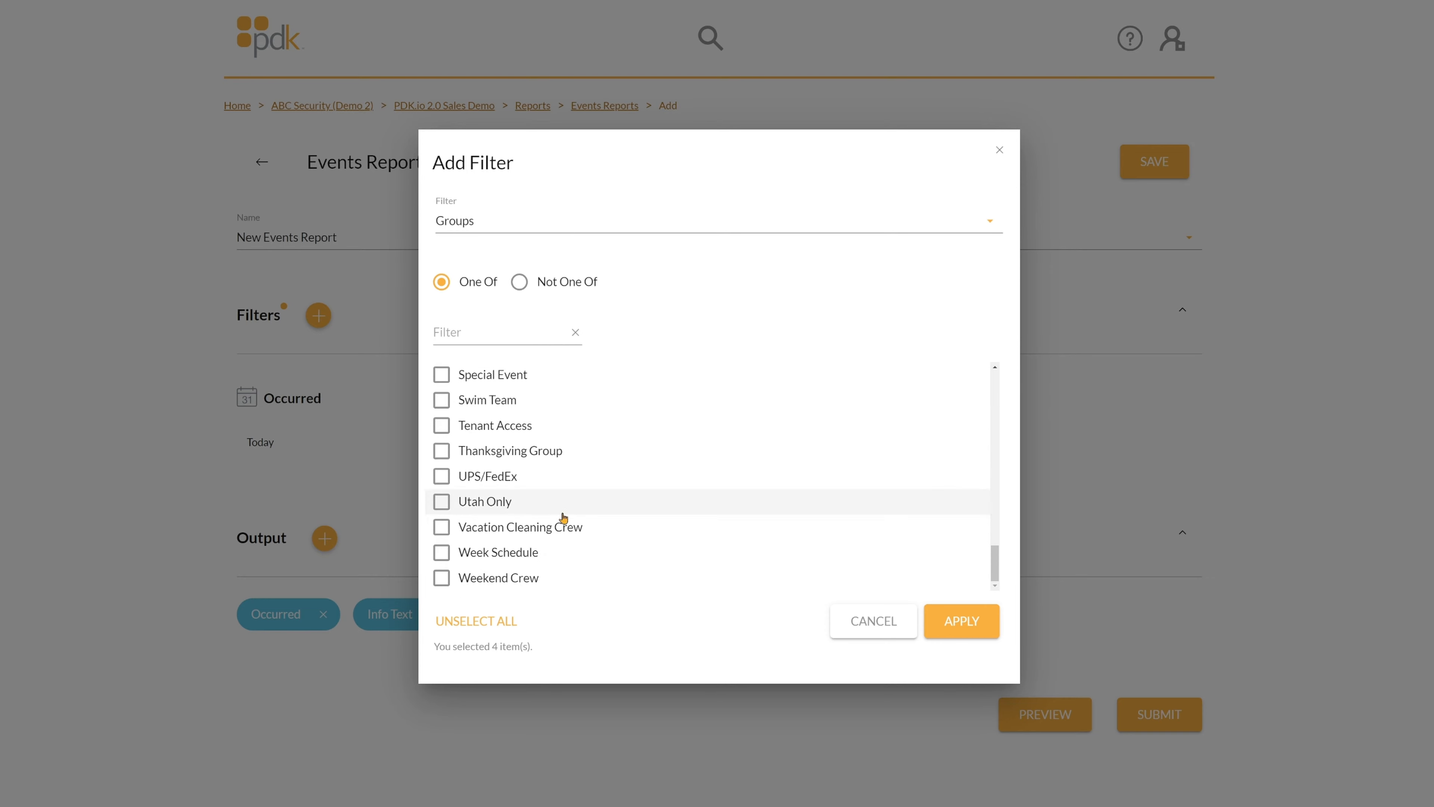
{"action": "scroll", "coordinate": [564, 515], "scroll_direction": "up", "scroll_amount": 20}
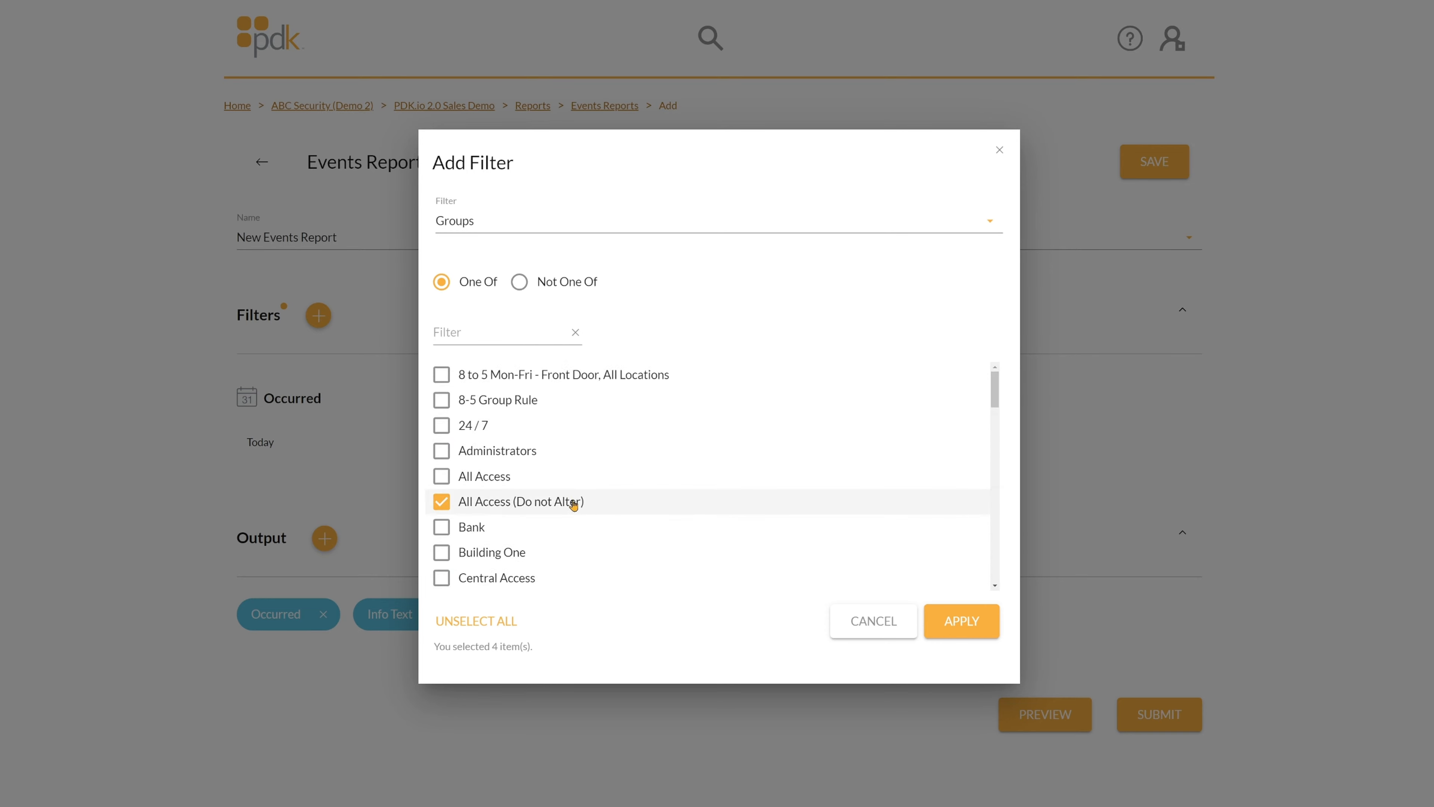
Browse the available filter types, then cancel the Add Filter dialog without adding a filter.
{"action": "left_click", "coordinate": [519, 221]}
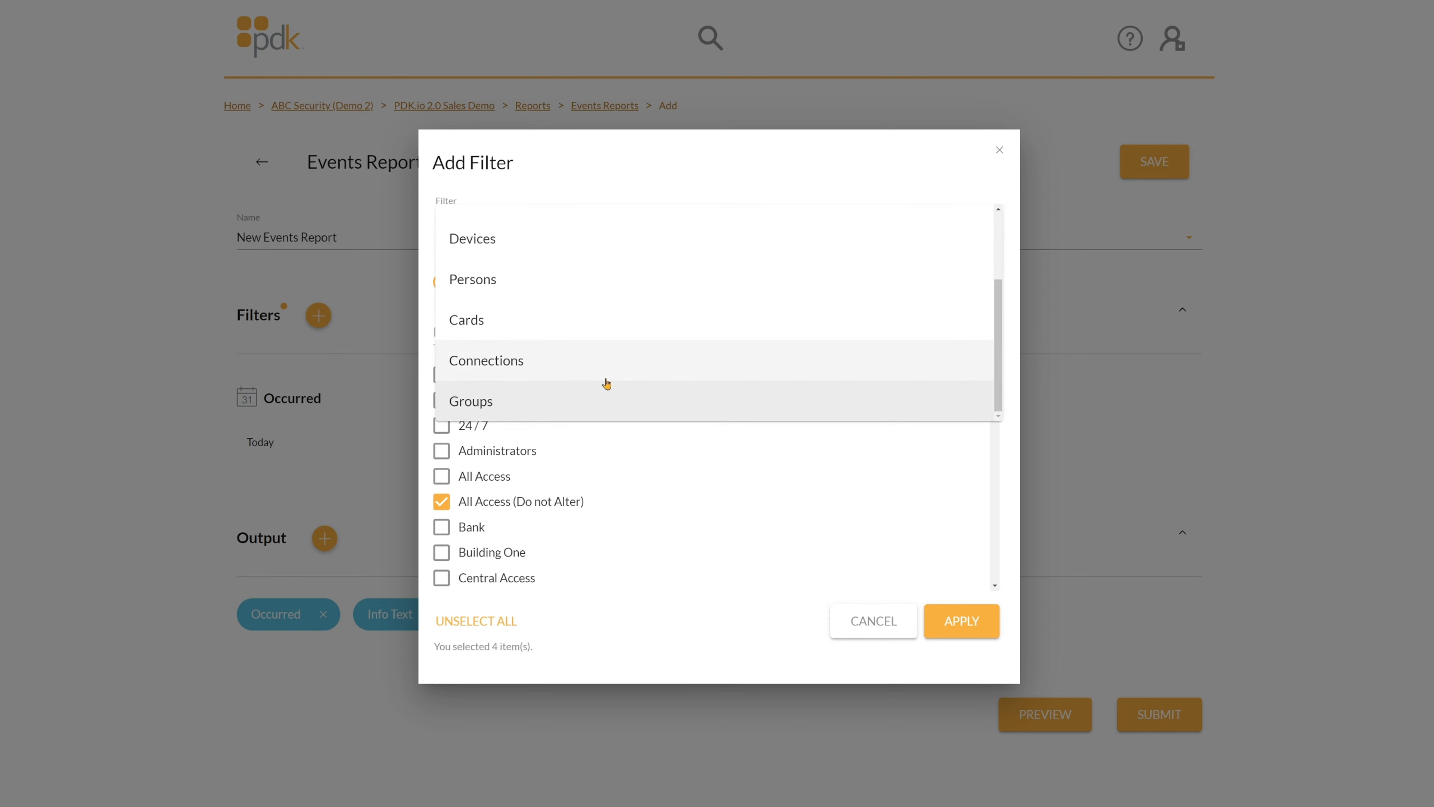
{"action": "scroll", "coordinate": [469, 359], "scroll_direction": "up", "scroll_amount": 3}
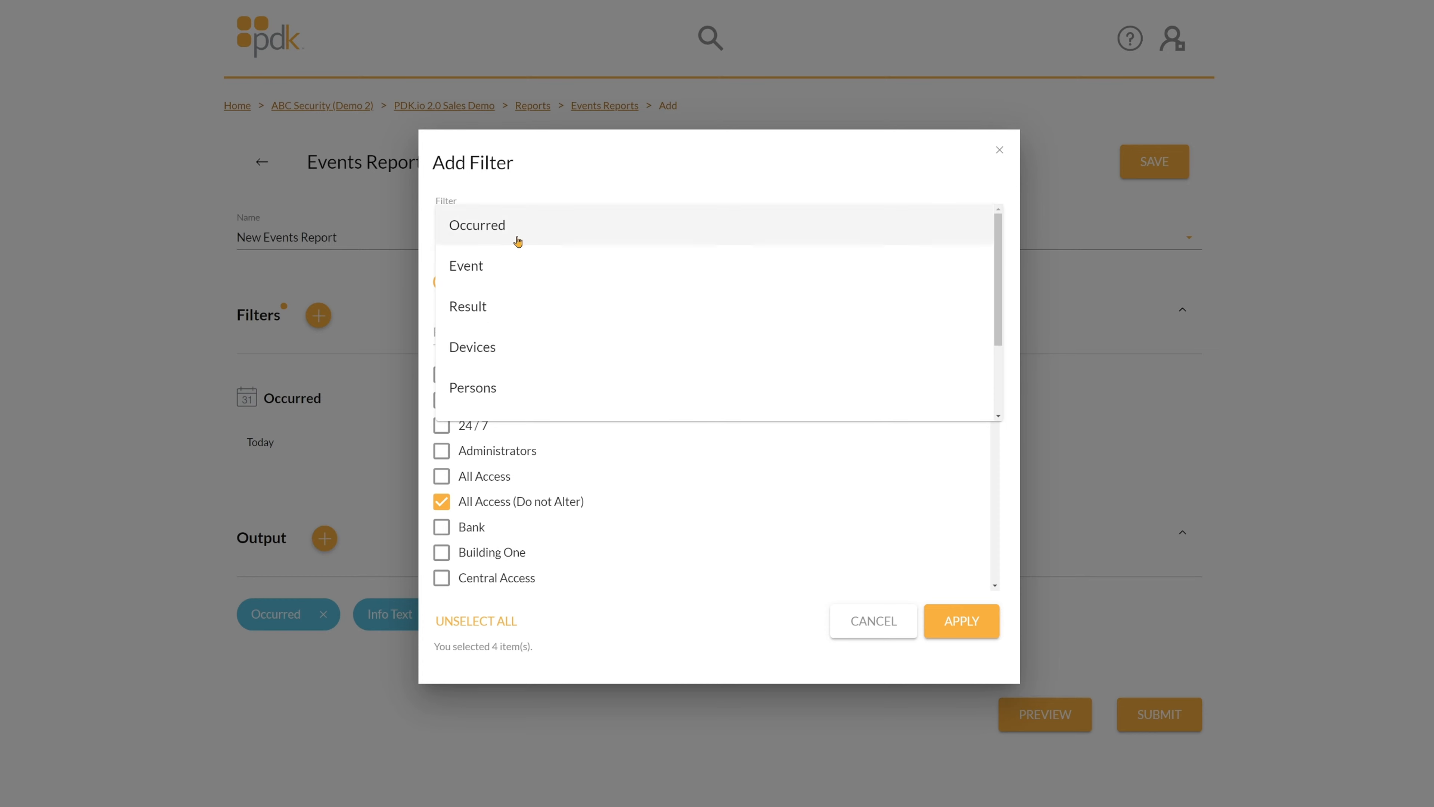
{"action": "scroll", "coordinate": [511, 373], "scroll_direction": "down", "scroll_amount": 3}
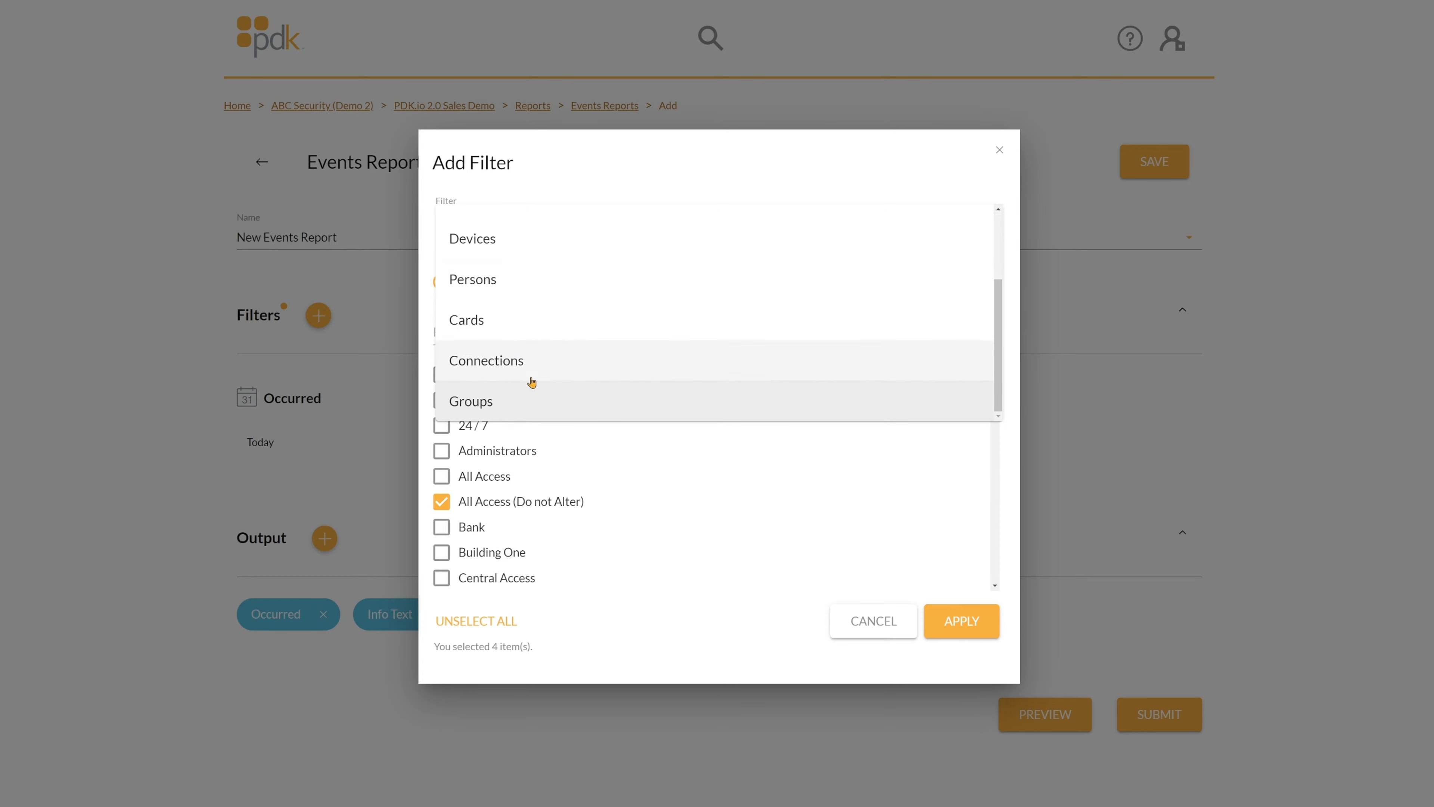
{"action": "left_click", "coordinate": [859, 630]}
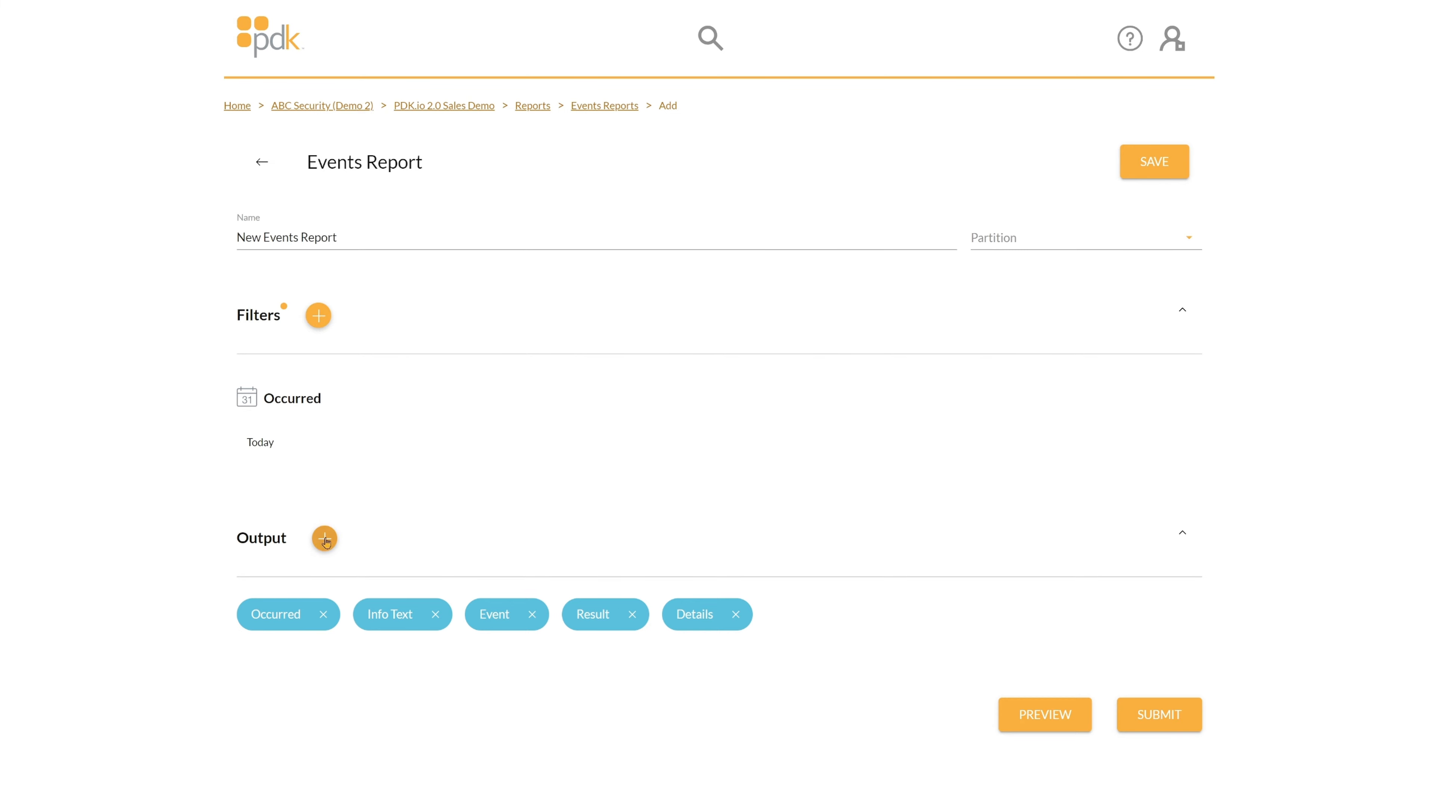
{"action": "left_click", "coordinate": [324, 538]}
{"action": "left_click", "coordinate": [597, 471]}
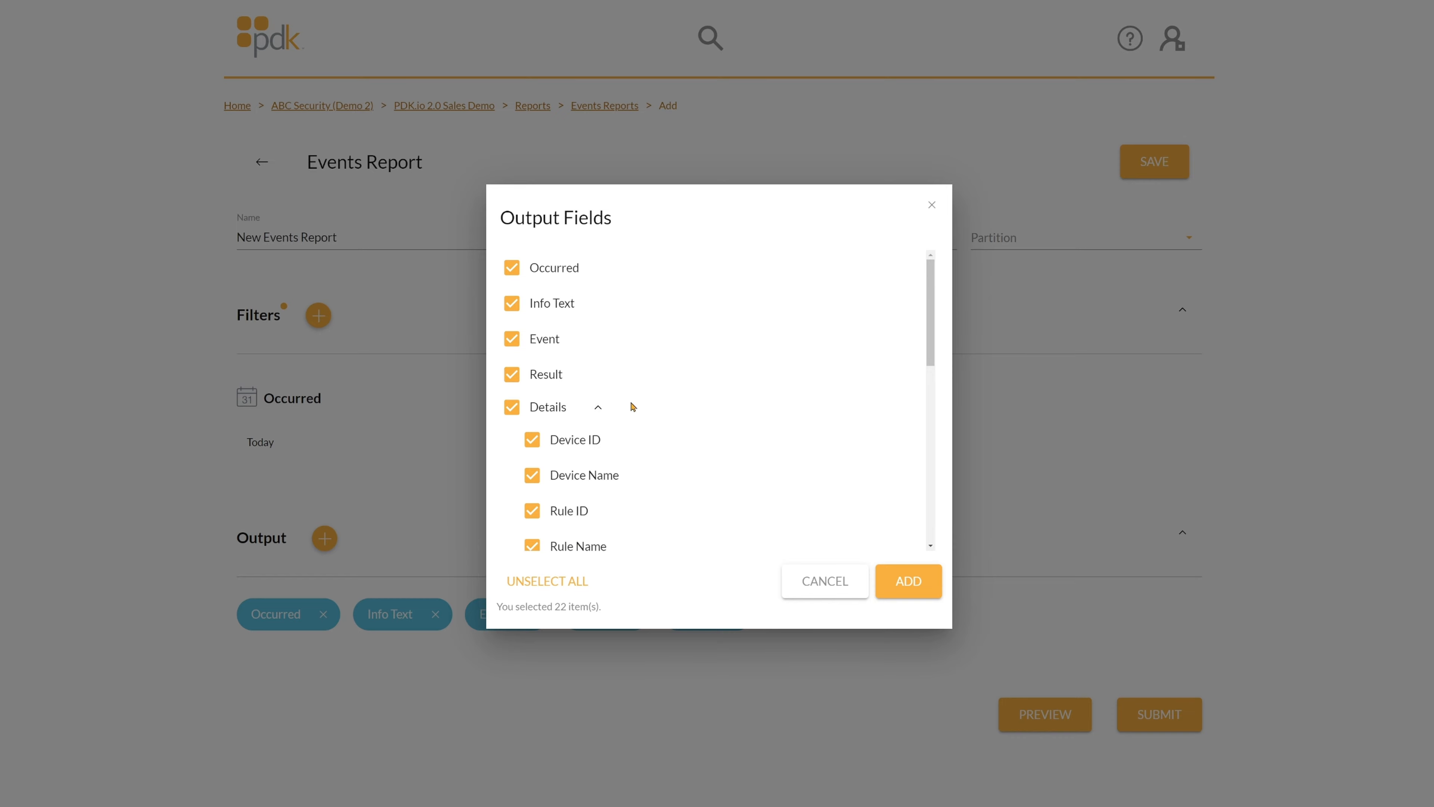
{"action": "scroll", "coordinate": [664, 393], "scroll_direction": "down", "scroll_amount": 5}
{"action": "scroll", "coordinate": [652, 390], "scroll_direction": "down", "scroll_amount": 4}
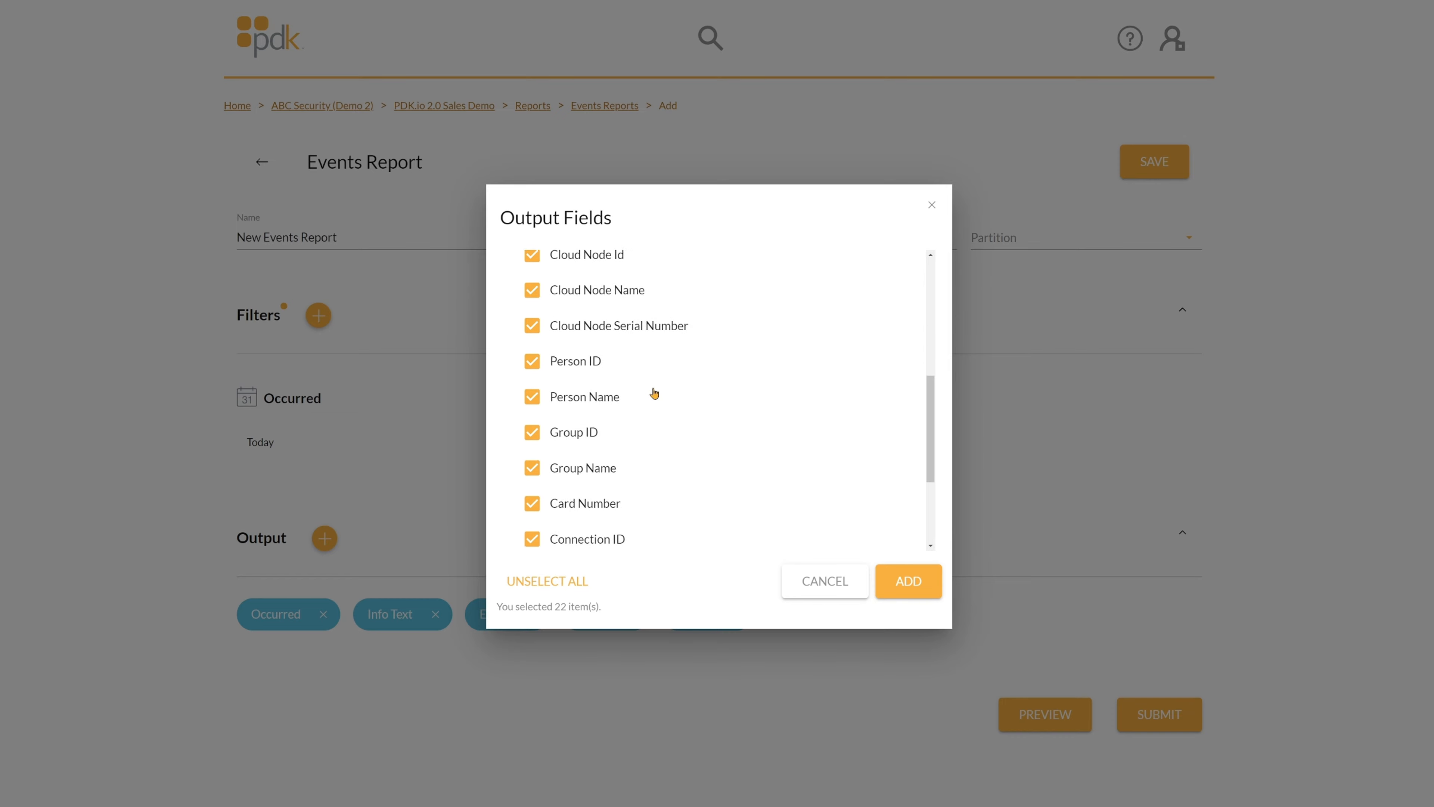
{"action": "scroll", "coordinate": [658, 385], "scroll_direction": "up", "scroll_amount": 8}
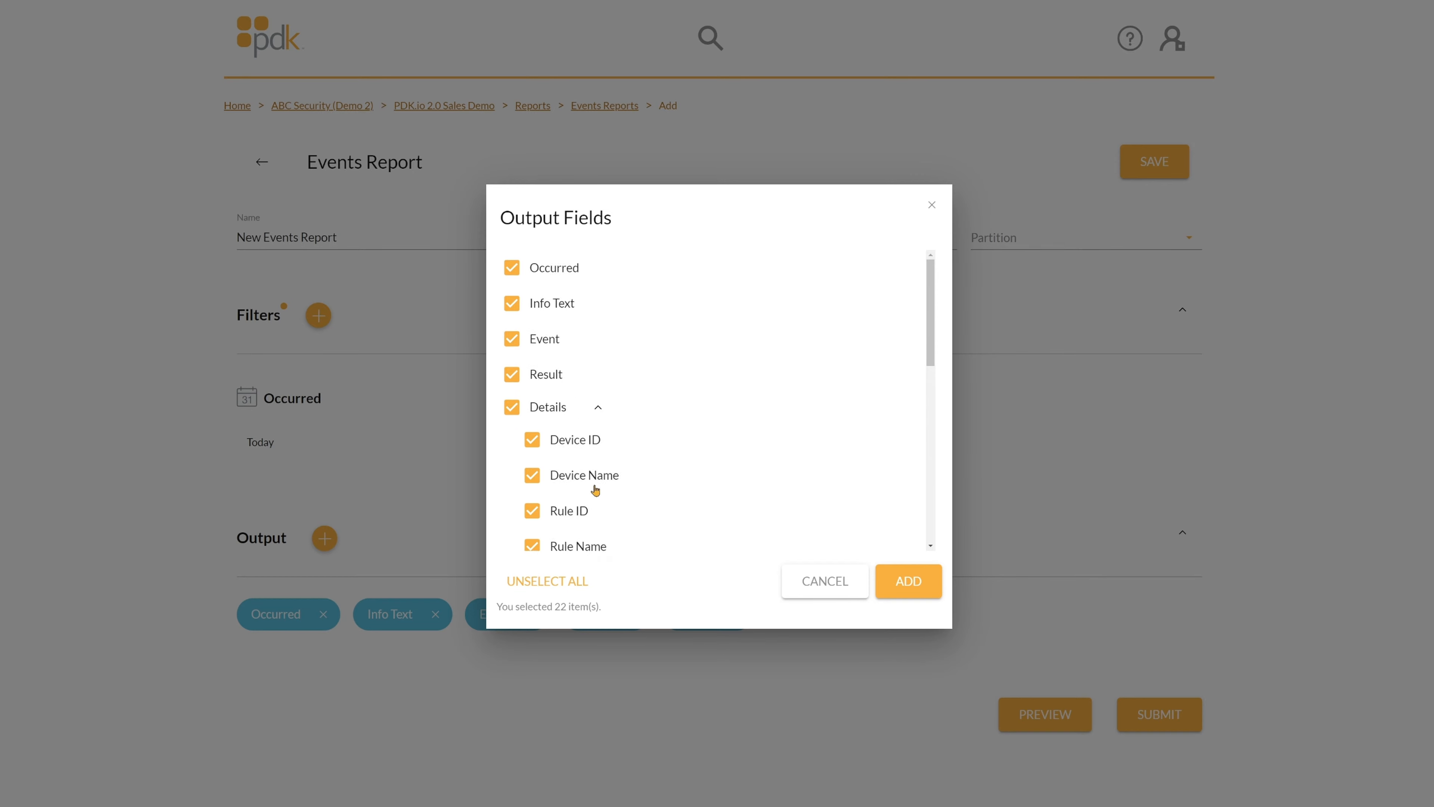
{"action": "left_click", "coordinate": [806, 591]}
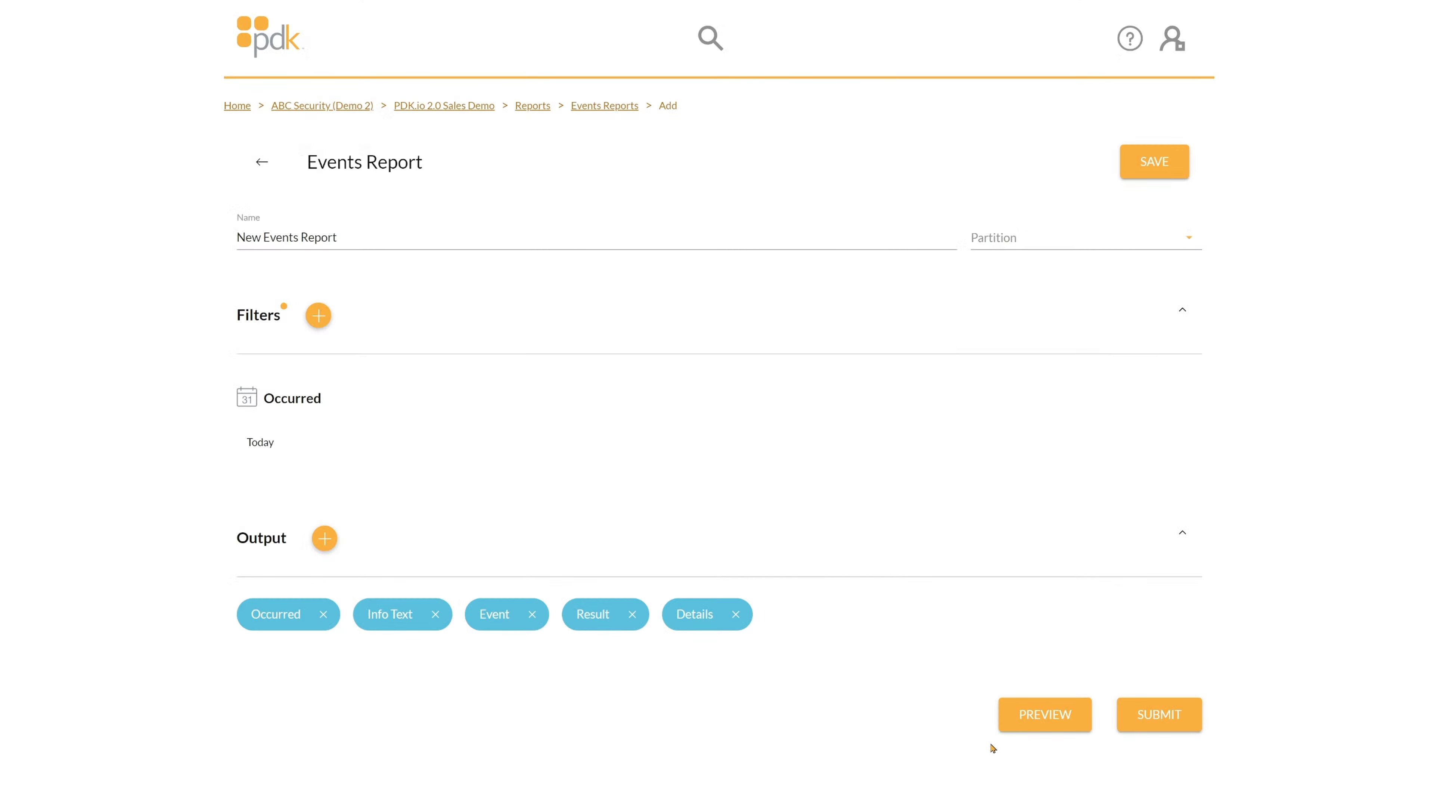
Preview today's events and highlight the 19:01:22 access request's timestamp and description.
{"action": "left_click", "coordinate": [1044, 716]}
{"action": "scroll", "coordinate": [973, 497], "scroll_direction": "down", "scroll_amount": 5}
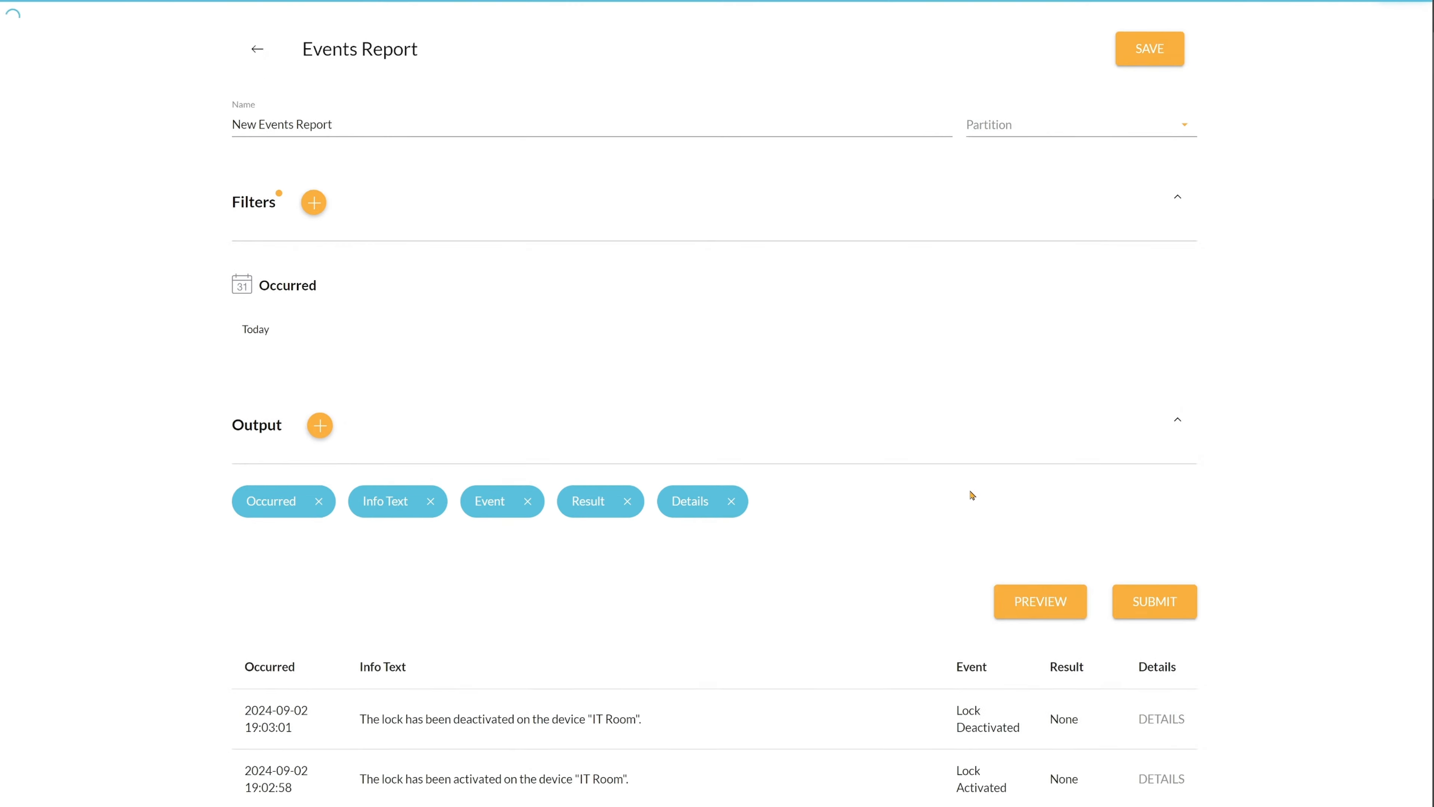
{"action": "scroll", "coordinate": [962, 485], "scroll_direction": "down", "scroll_amount": 4}
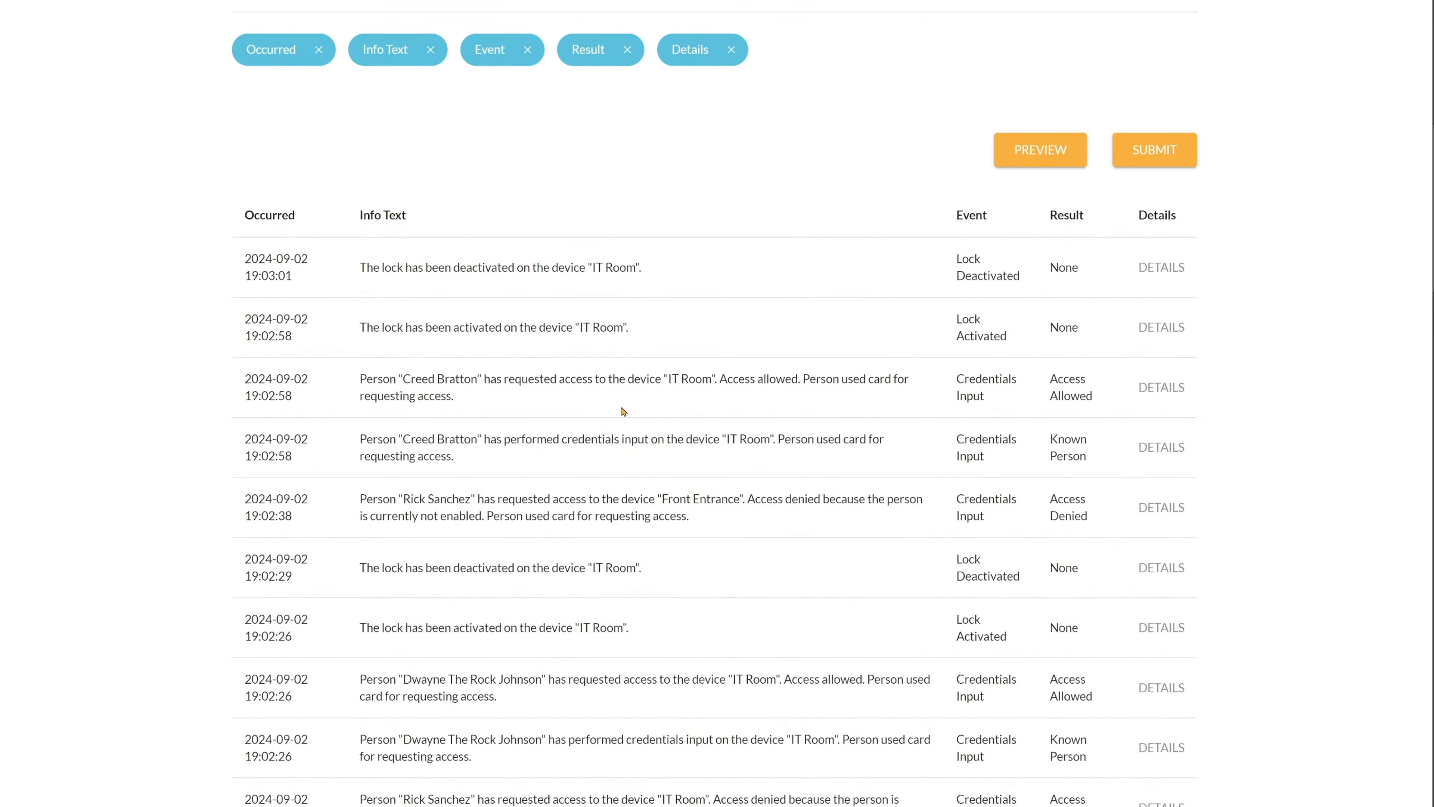
{"action": "scroll", "coordinate": [426, 434], "scroll_direction": "down", "scroll_amount": 3}
{"action": "scroll", "coordinate": [426, 434], "scroll_direction": "down", "scroll_amount": 10}
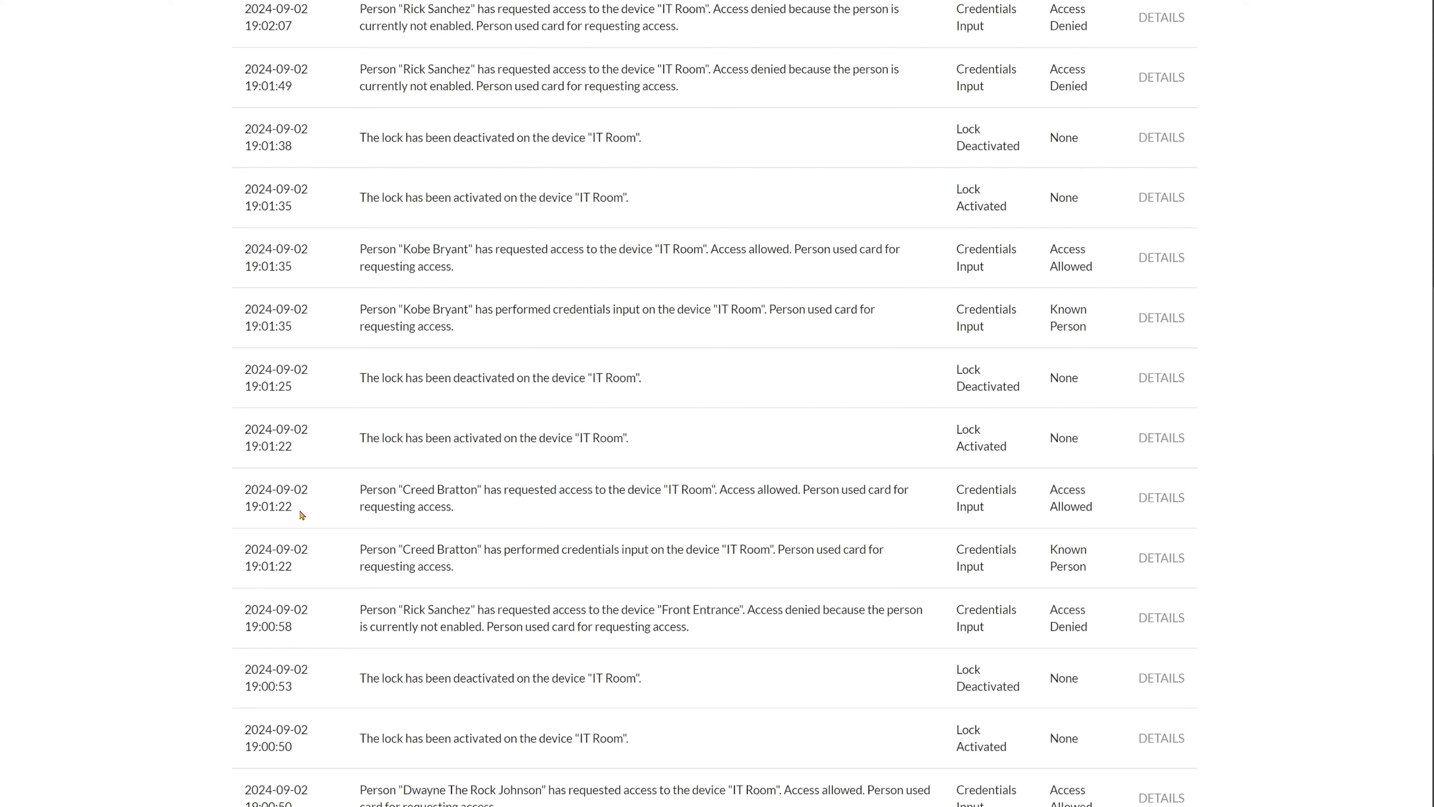
{"action": "left_click_drag", "start_coordinate": [301, 514], "coordinate": [240, 489]}
{"action": "left_click_drag", "start_coordinate": [454, 511], "coordinate": [354, 497]}
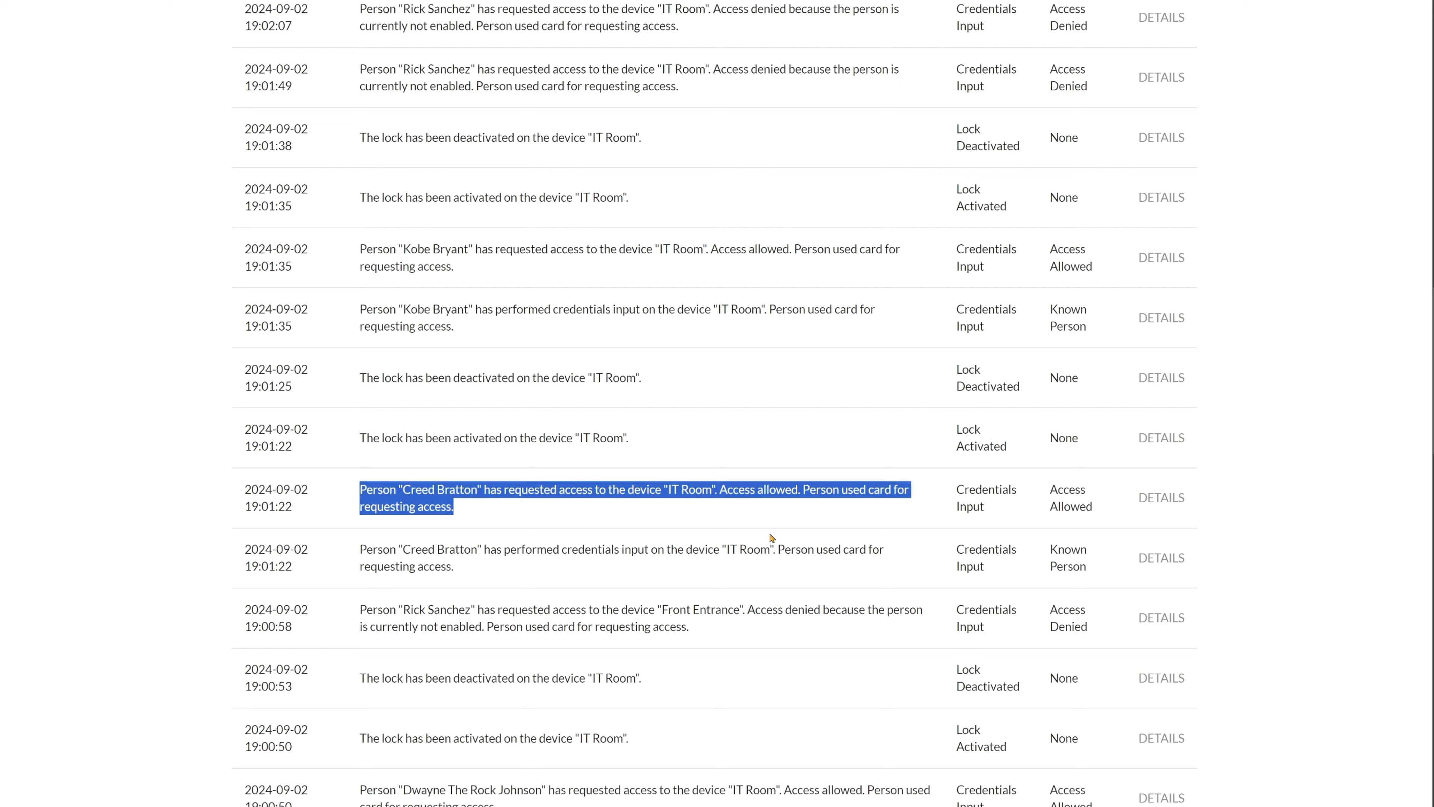
{"action": "left_click", "coordinate": [1159, 501]}
{"action": "scroll", "coordinate": [686, 404], "scroll_direction": "down", "scroll_amount": 2}
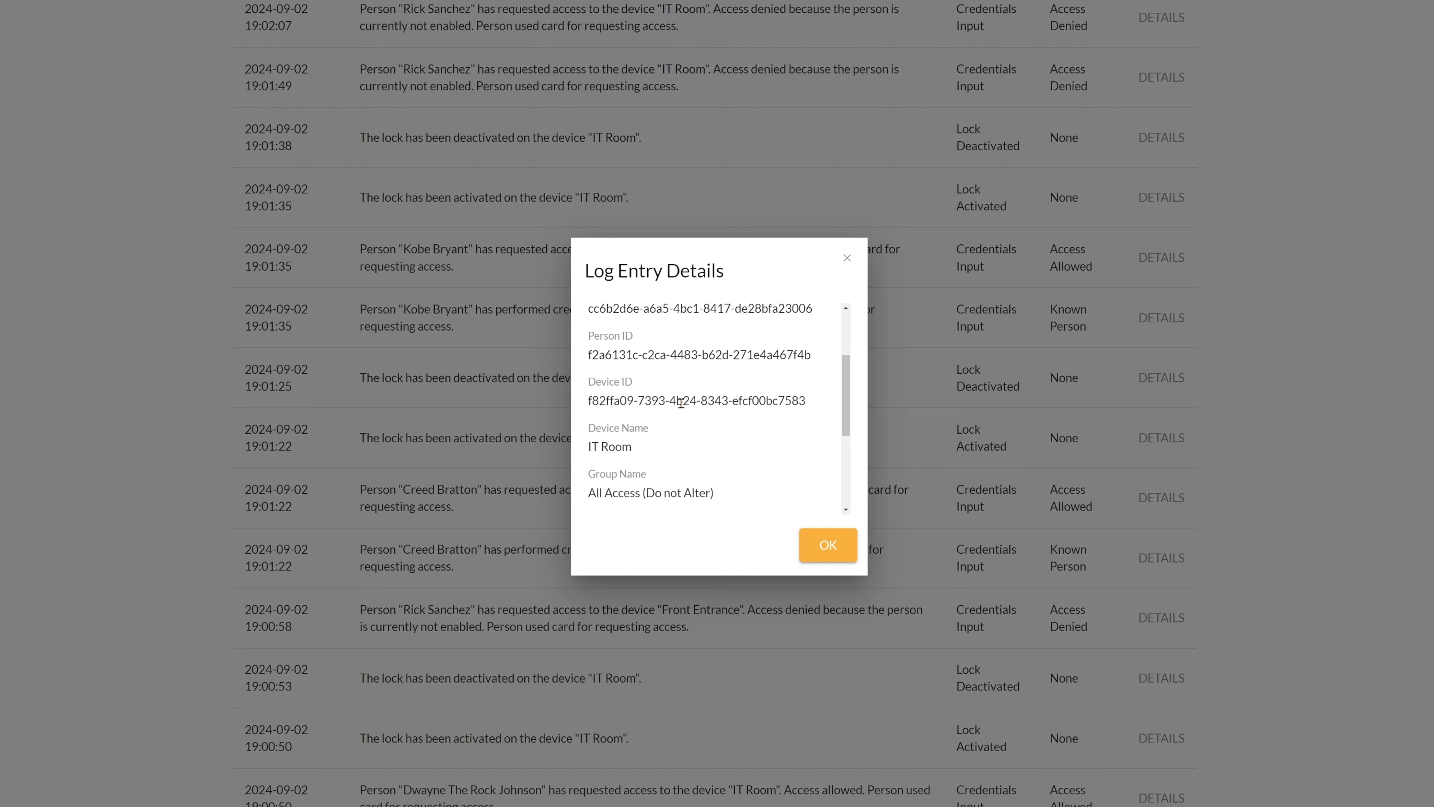
{"action": "scroll", "coordinate": [681, 403], "scroll_direction": "down", "scroll_amount": 2}
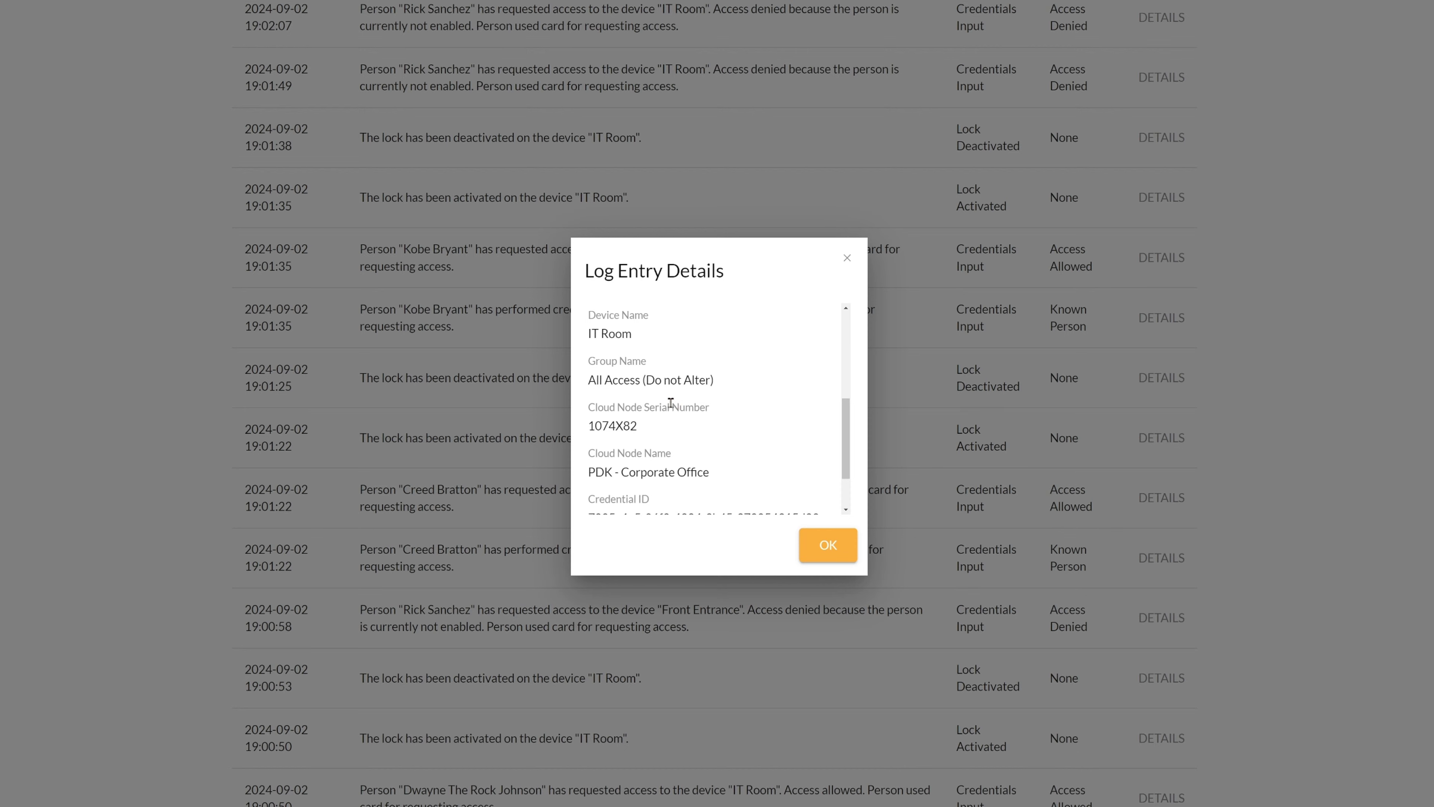
{"action": "scroll", "coordinate": [670, 402], "scroll_direction": "down", "scroll_amount": 2}
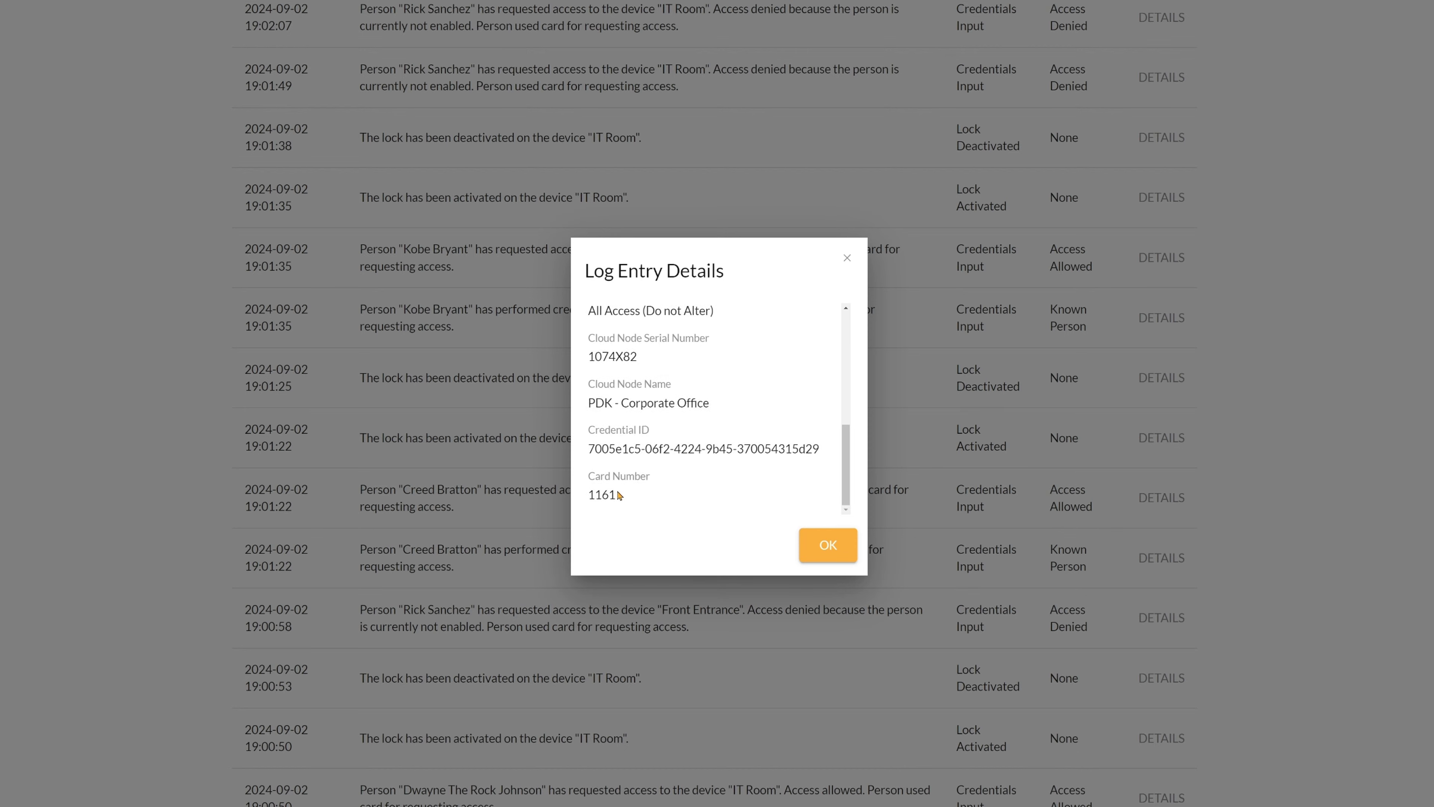
{"action": "left_click_drag", "start_coordinate": [618, 494], "coordinate": [589, 467]}
{"action": "left_click_drag", "start_coordinate": [828, 452], "coordinate": [588, 339]}
{"action": "scroll", "coordinate": [686, 447], "scroll_direction": "up", "scroll_amount": 2}
{"action": "left_click", "coordinate": [690, 430]}
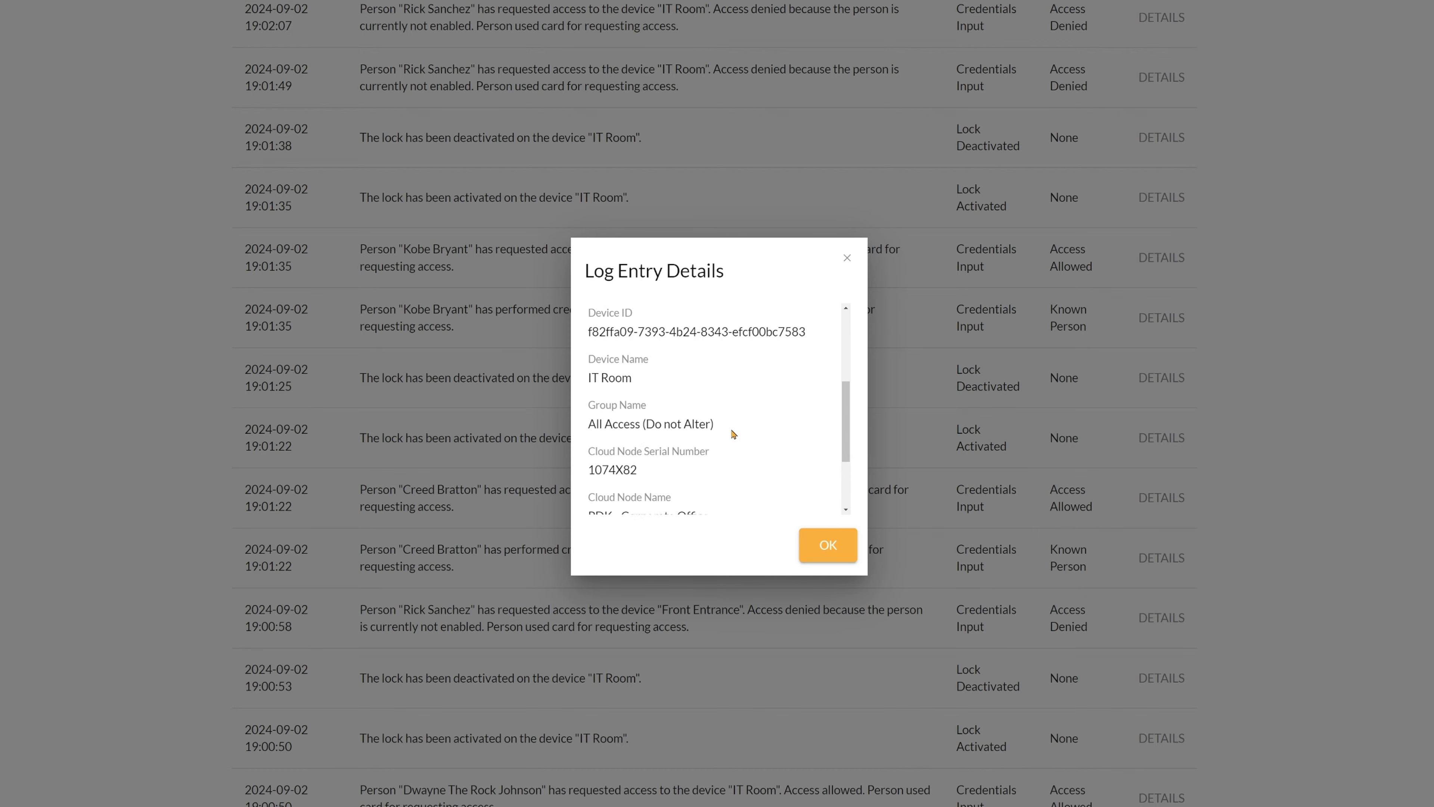
{"action": "left_click_drag", "start_coordinate": [733, 433], "coordinate": [588, 362]}
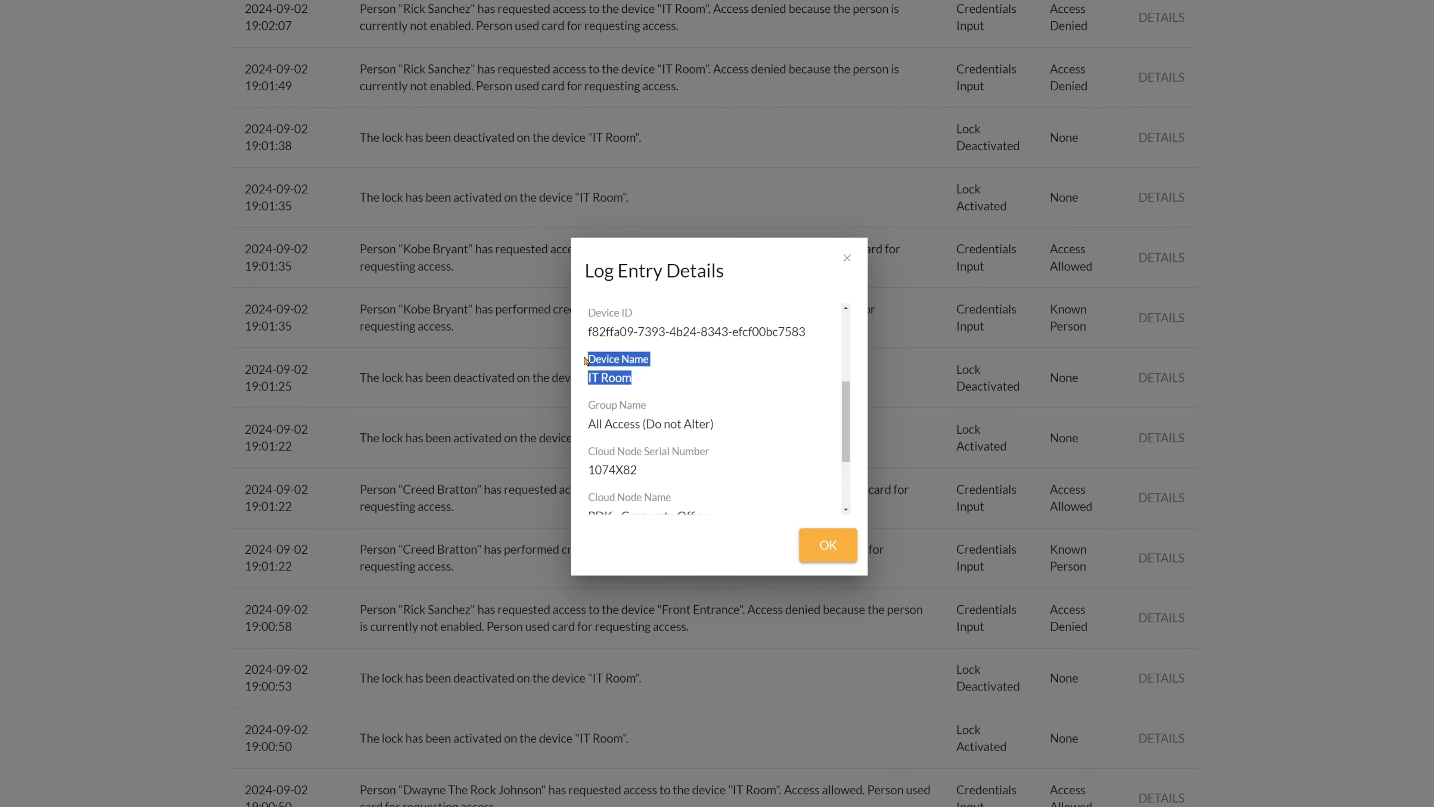
{"action": "scroll", "coordinate": [588, 362], "scroll_direction": "up", "scroll_amount": 2}
{"action": "scroll", "coordinate": [678, 401], "scroll_direction": "up", "scroll_amount": 1}
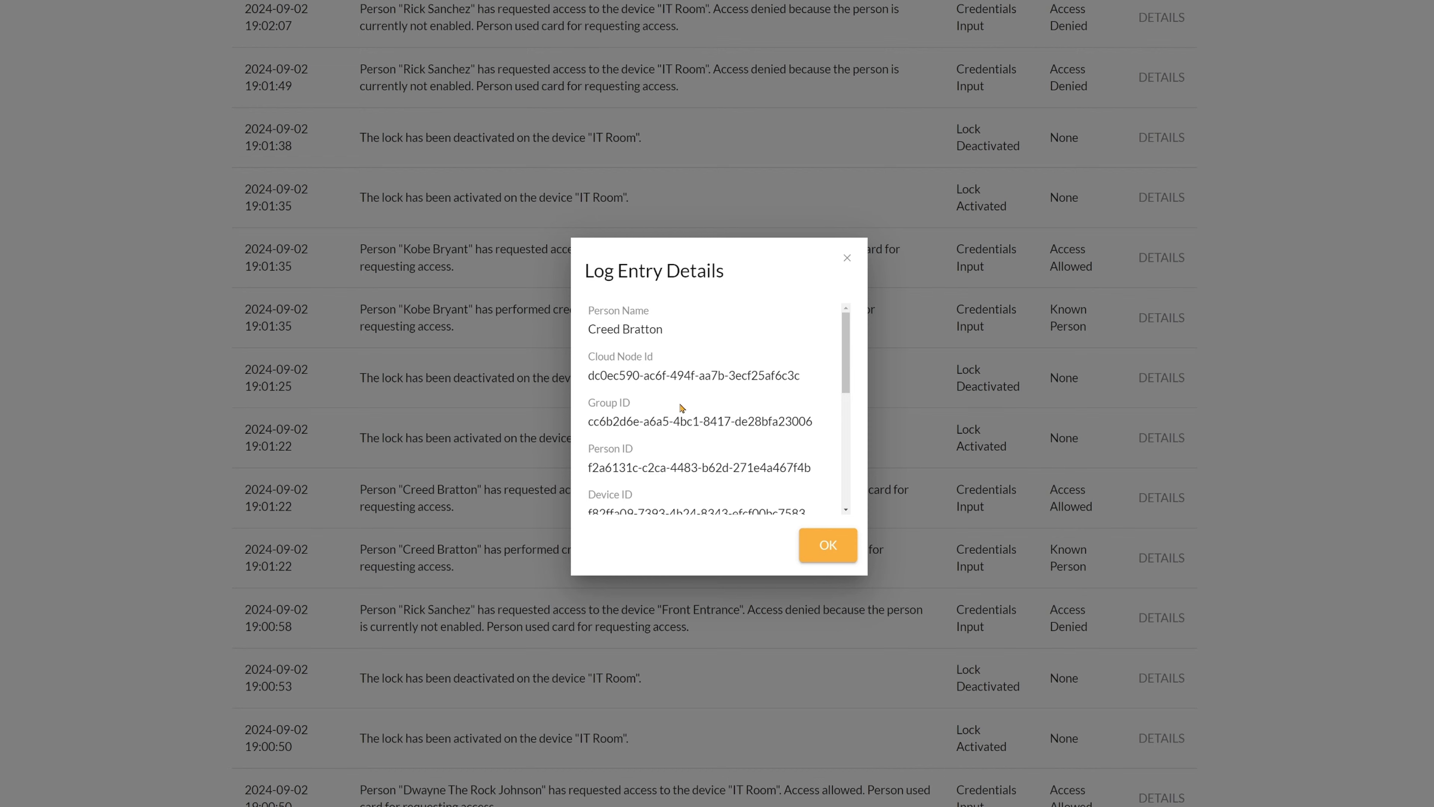
{"action": "left_click_drag", "start_coordinate": [683, 340], "coordinate": [602, 315]}
{"action": "left_click", "coordinate": [769, 341]}
{"action": "left_click", "coordinate": [846, 258]}
{"action": "scroll", "coordinate": [1073, 392], "scroll_direction": "up", "scroll_amount": 15}
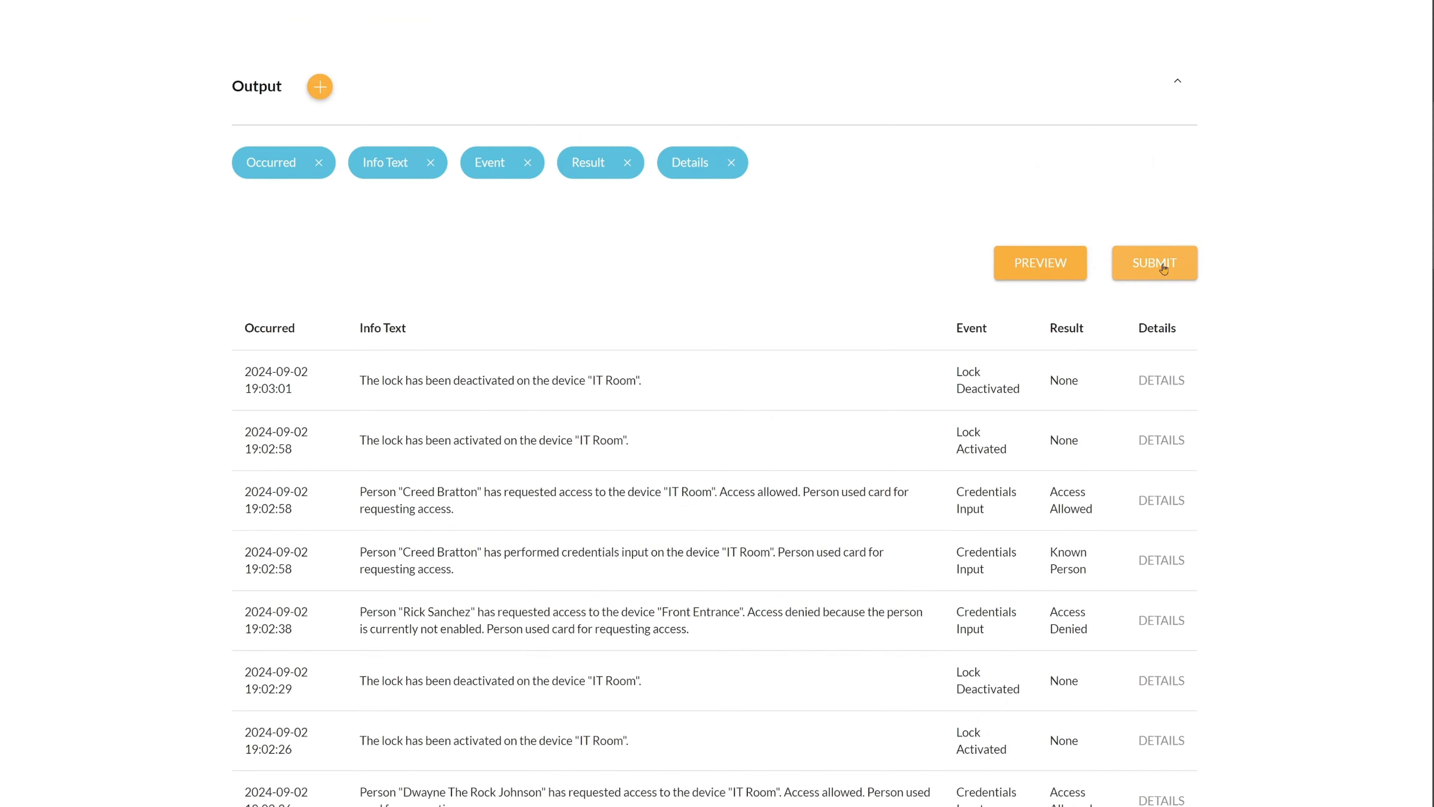
{"action": "scroll", "coordinate": [930, 269], "scroll_direction": "up", "scroll_amount": 8}
Leave the new report form and show the Retrieve Report list of generated reports.
{"action": "left_click", "coordinate": [257, 162]}
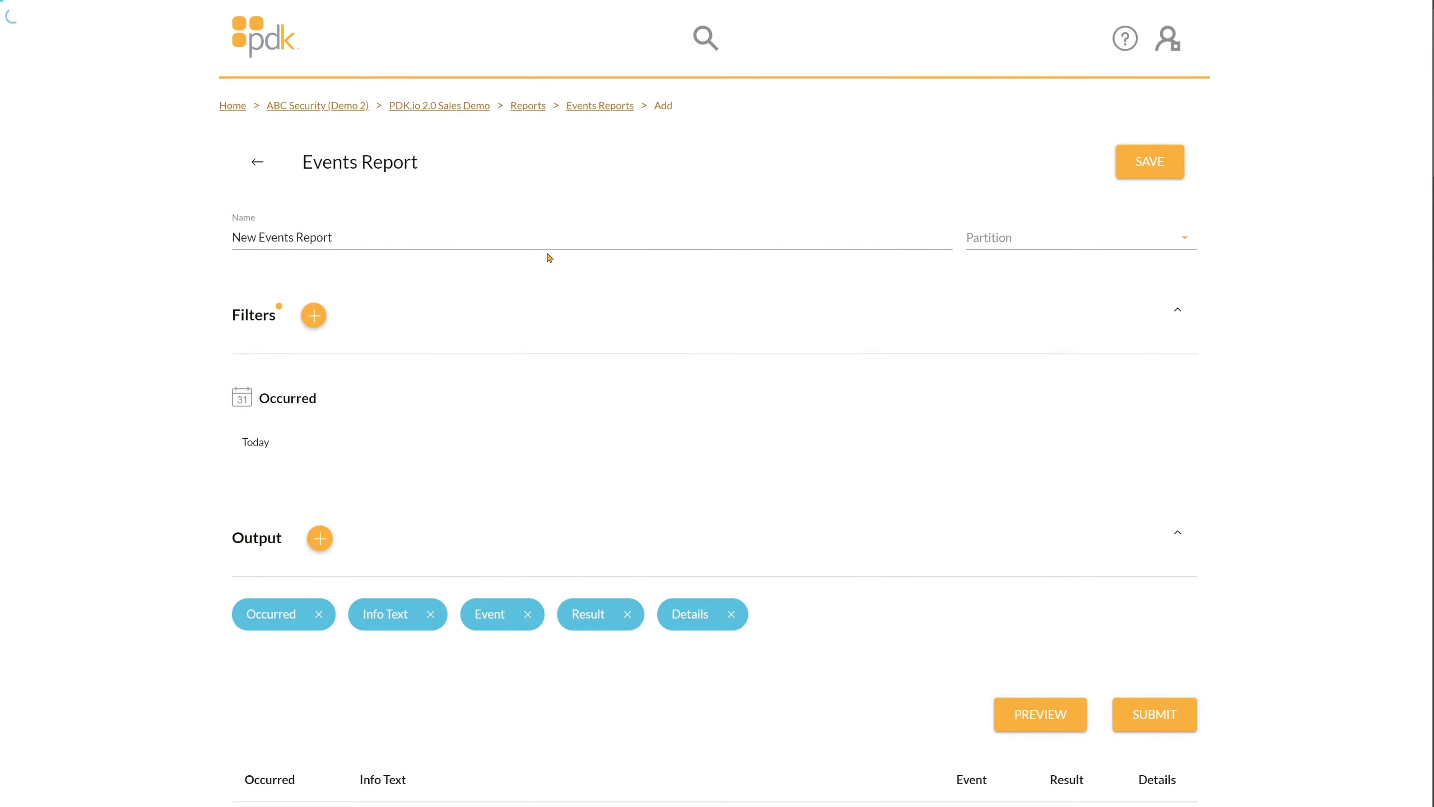
{"action": "left_click", "coordinate": [386, 203]}
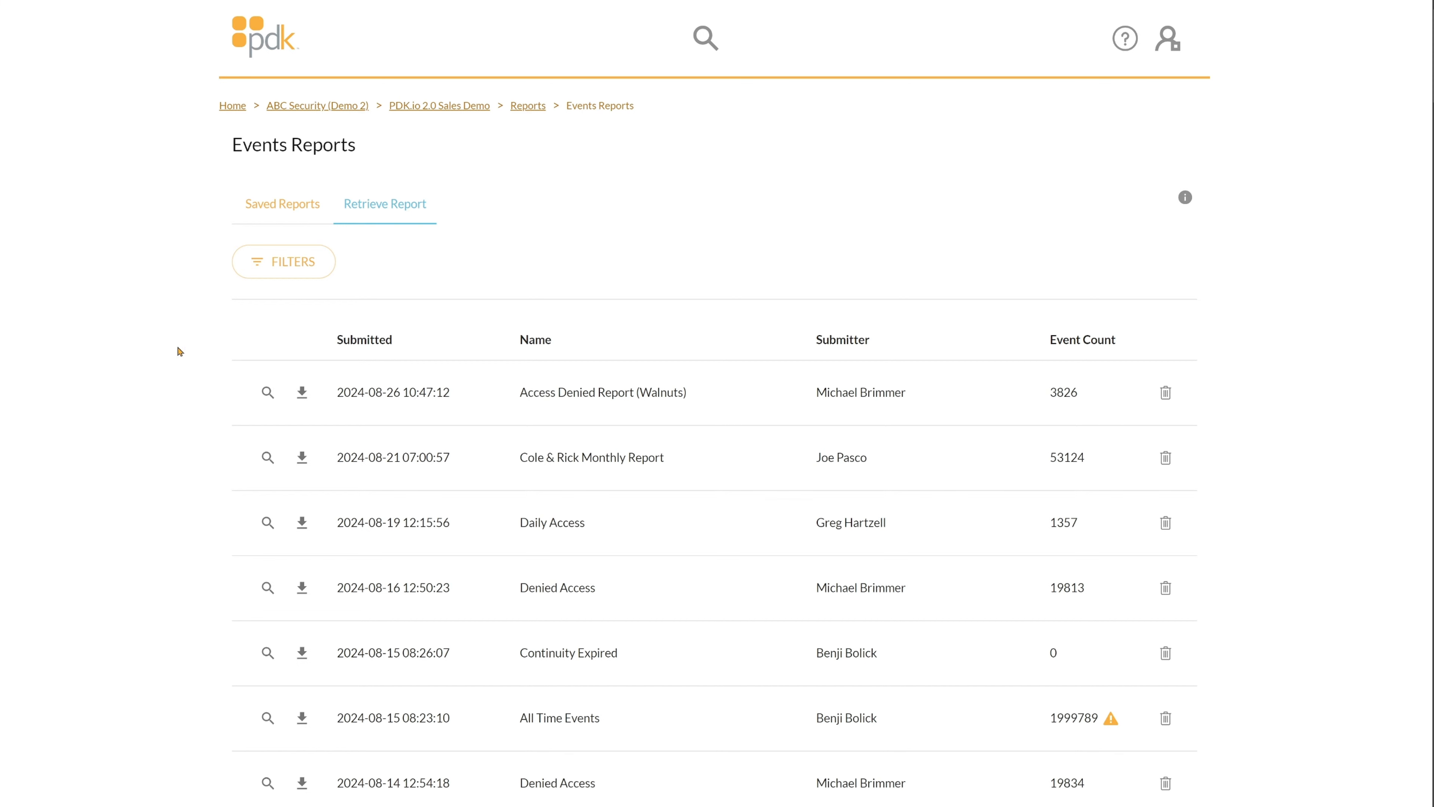
View the Access Denied Report (Walnuts) results, then return to the Events Reports list.
{"action": "left_click", "coordinate": [268, 393]}
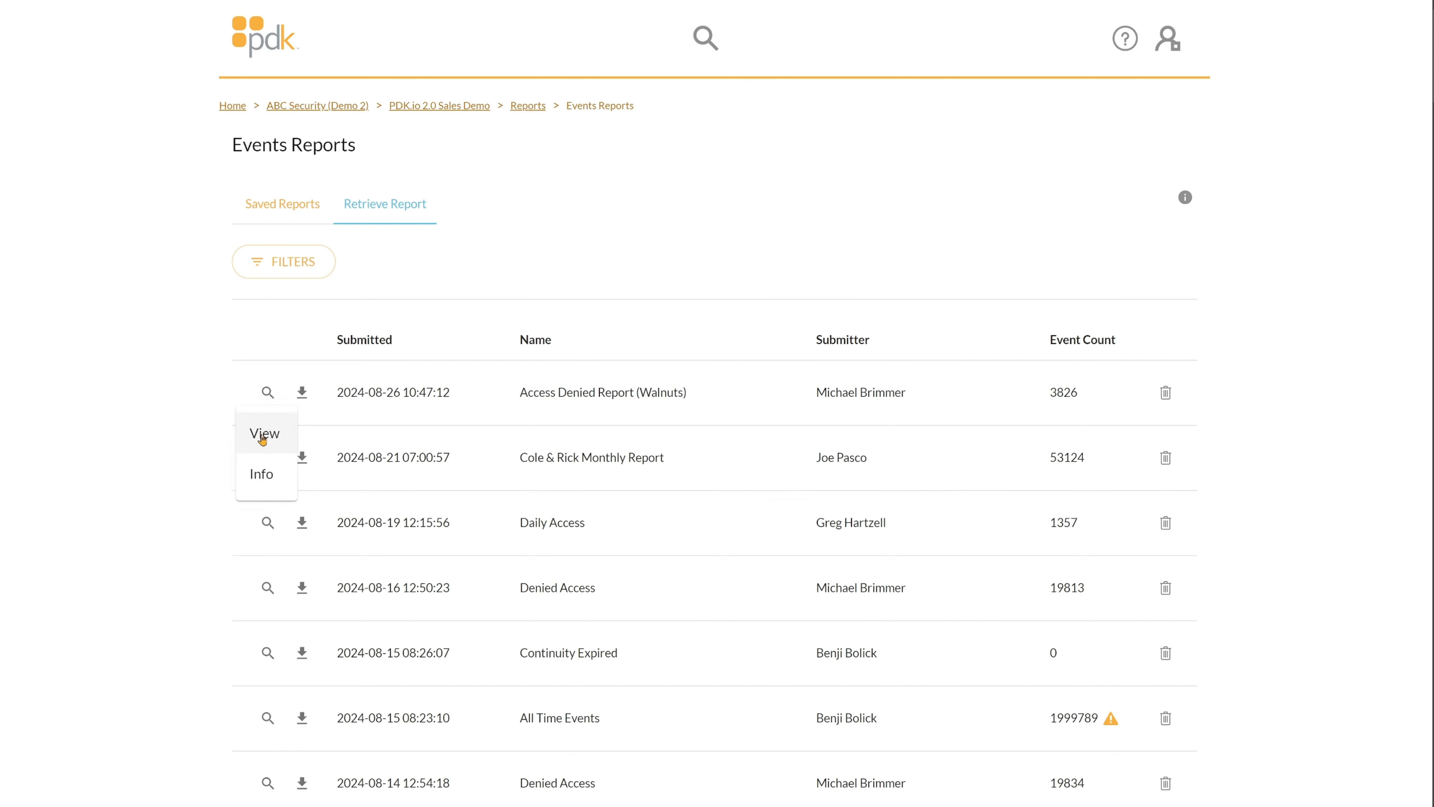
{"action": "left_click", "coordinate": [262, 438]}
{"action": "scroll", "coordinate": [553, 422], "scroll_direction": "down", "scroll_amount": 8}
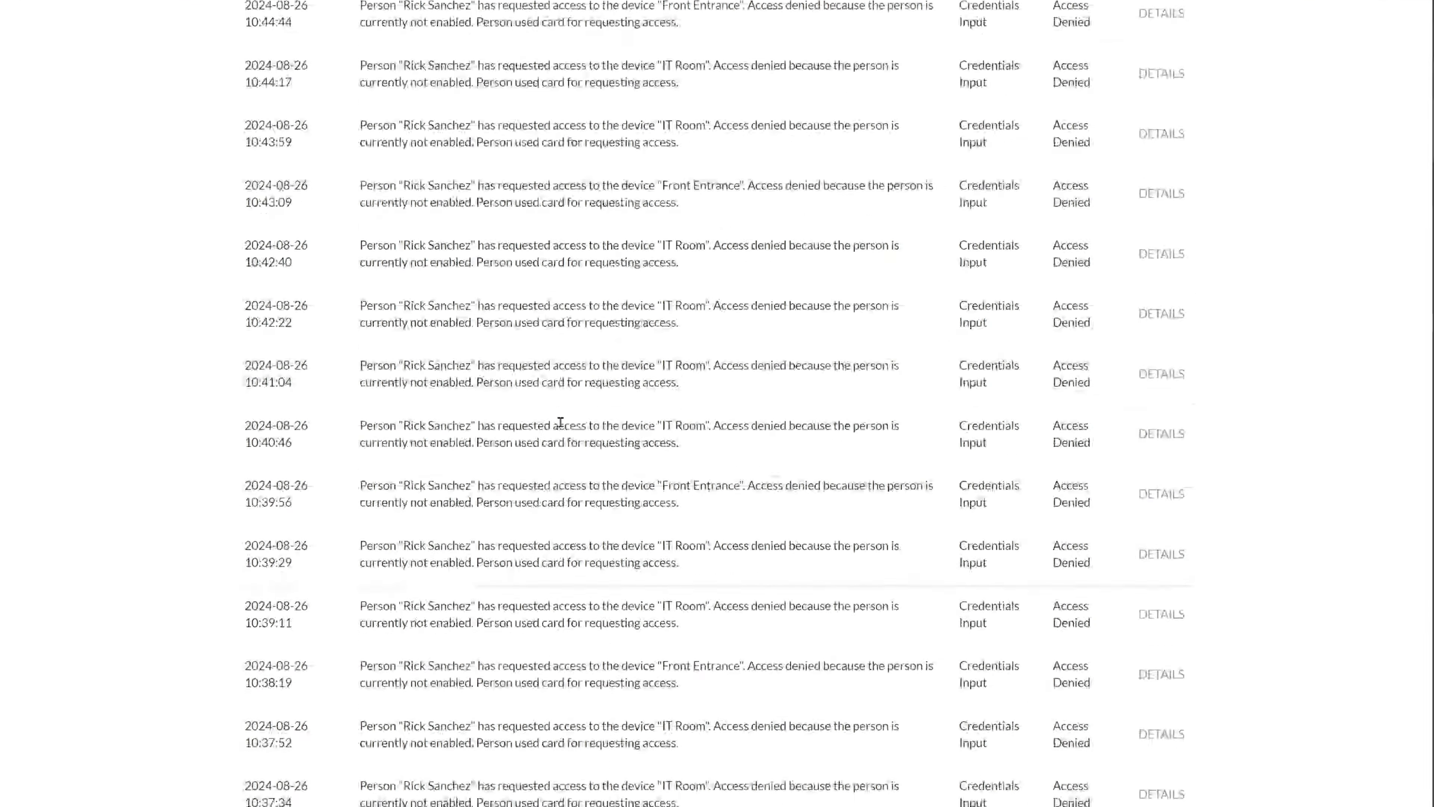
{"action": "scroll", "coordinate": [559, 420], "scroll_direction": "up", "scroll_amount": 8}
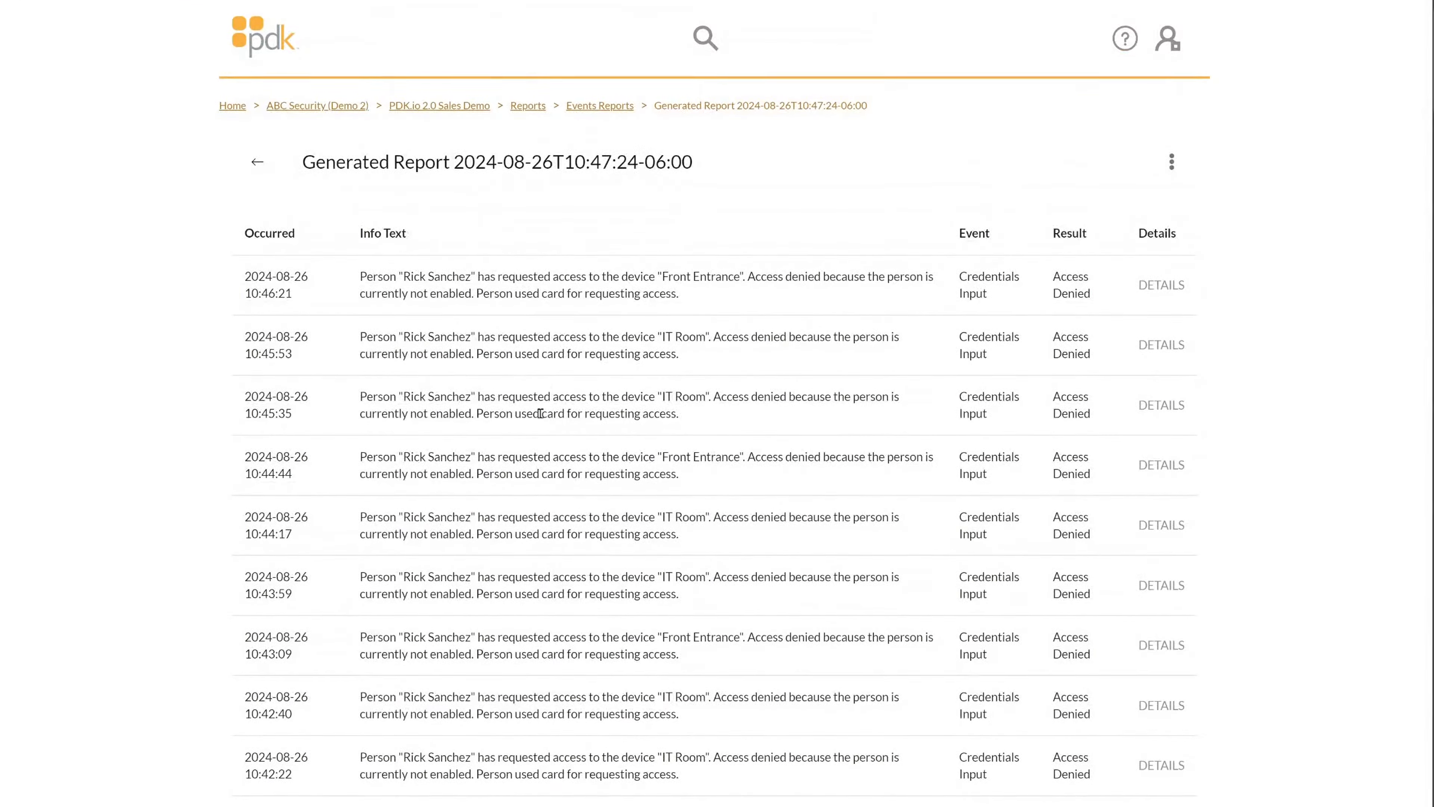
{"action": "left_click", "coordinate": [600, 107]}
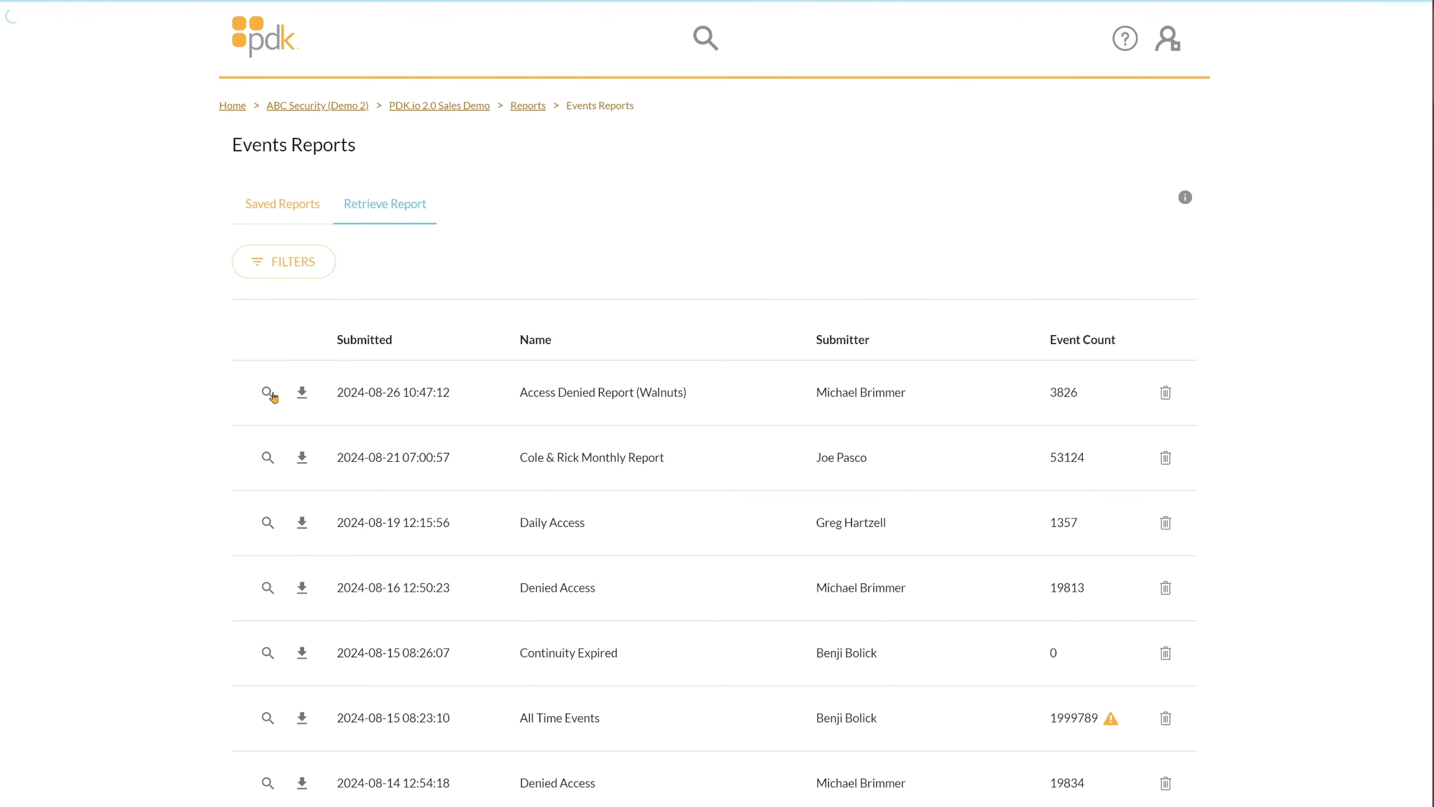
Inspect the first report's summary information and go back to the reports list.
{"action": "left_click", "coordinate": [268, 392]}
{"action": "left_click", "coordinate": [263, 478]}
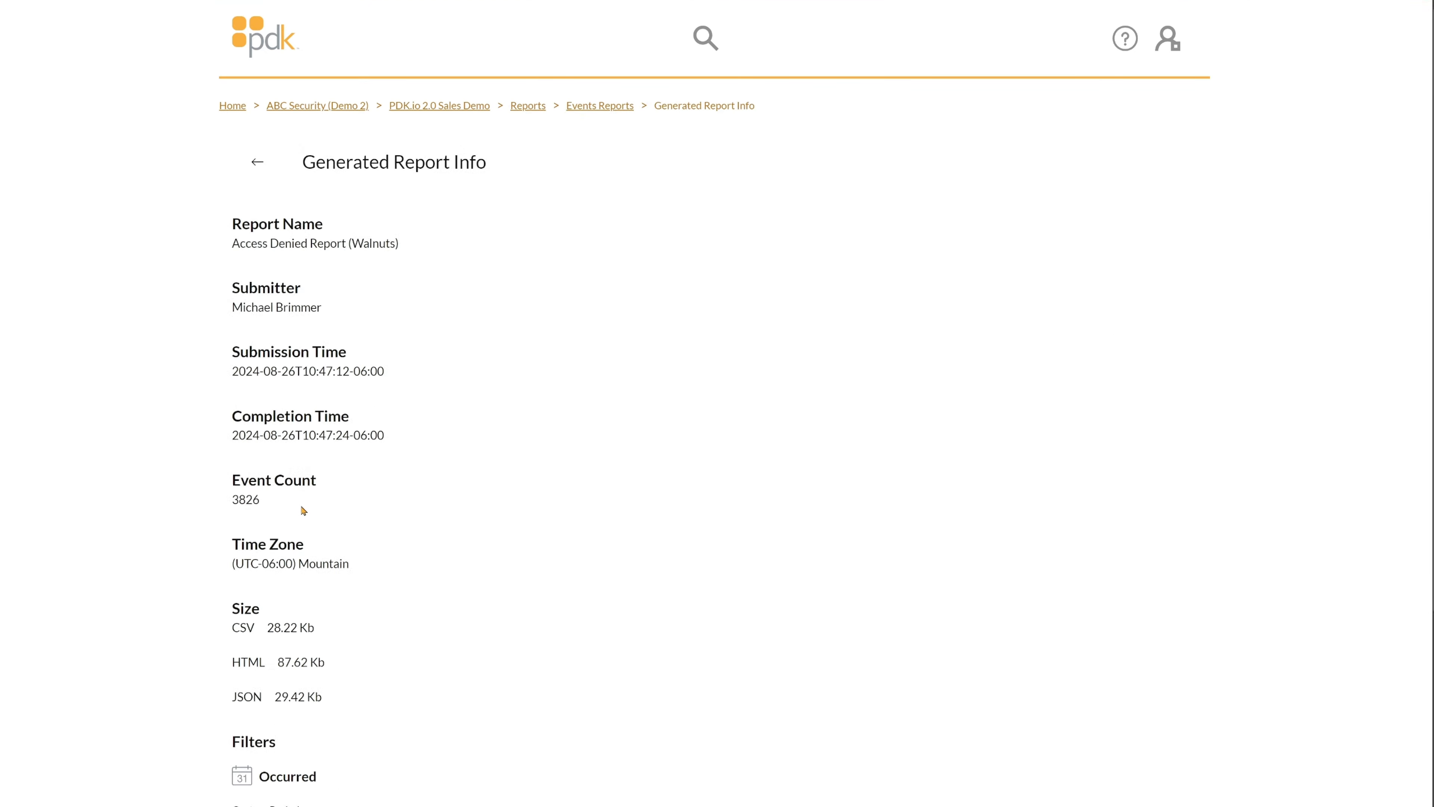
{"action": "scroll", "coordinate": [320, 481], "scroll_direction": "down", "scroll_amount": 2}
{"action": "scroll", "coordinate": [320, 479], "scroll_direction": "down", "scroll_amount": 3}
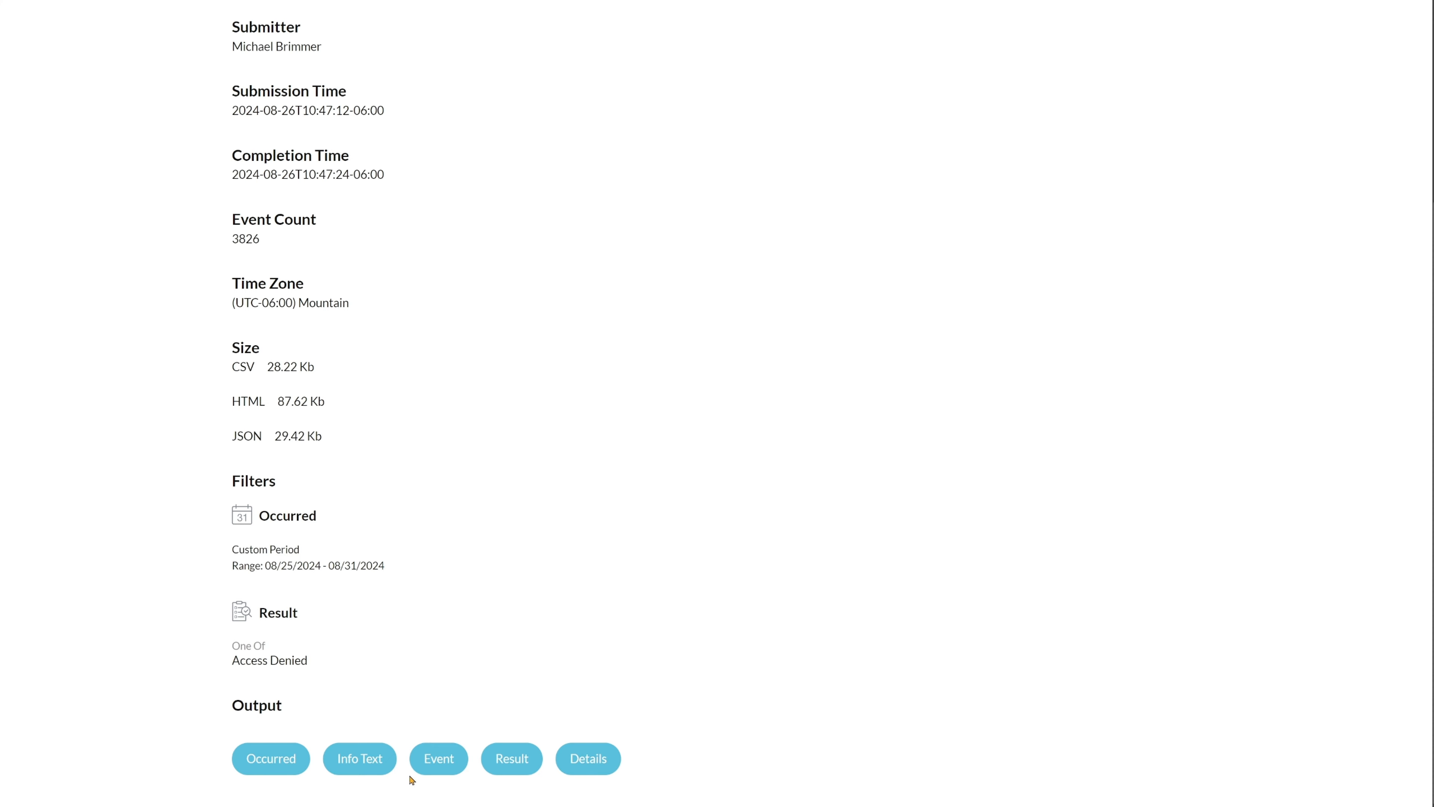
{"action": "scroll", "coordinate": [444, 541], "scroll_direction": "up", "scroll_amount": 5}
{"action": "left_click", "coordinate": [257, 163]}
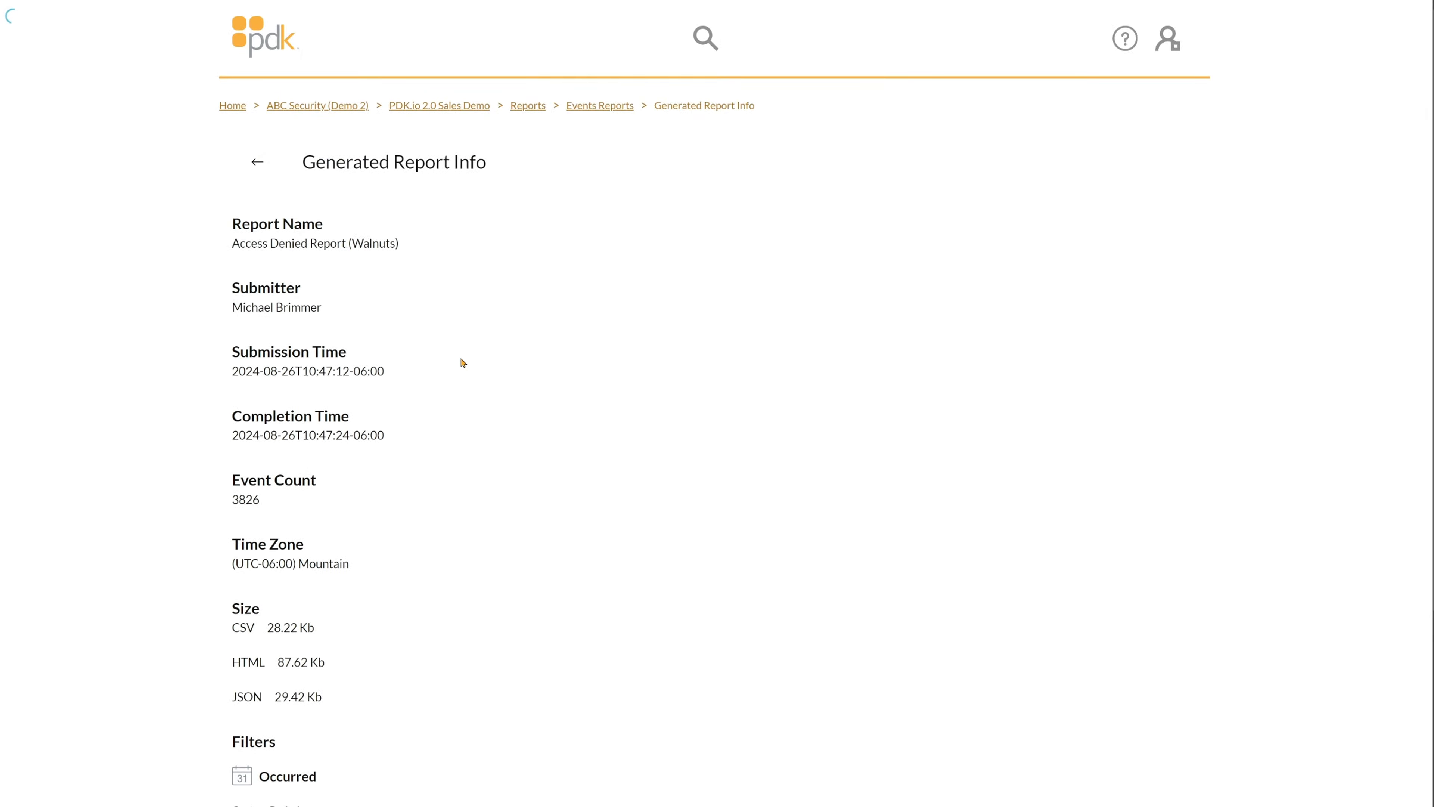
Check the first report's download formats, then go to the PDK.io 2.0 Sales Demo dashboard.
{"action": "left_click", "coordinate": [301, 392]}
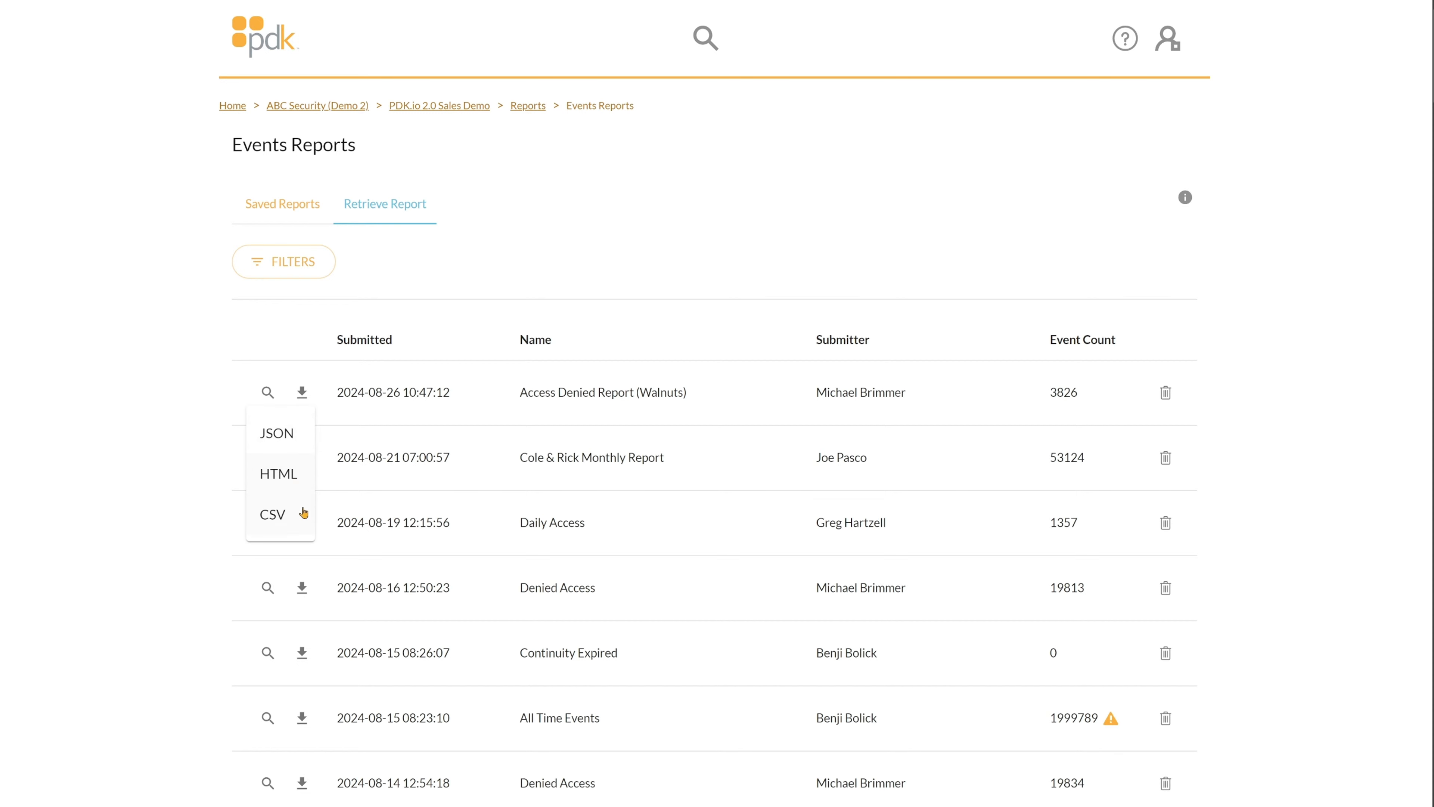
{"action": "left_click", "coordinate": [549, 202]}
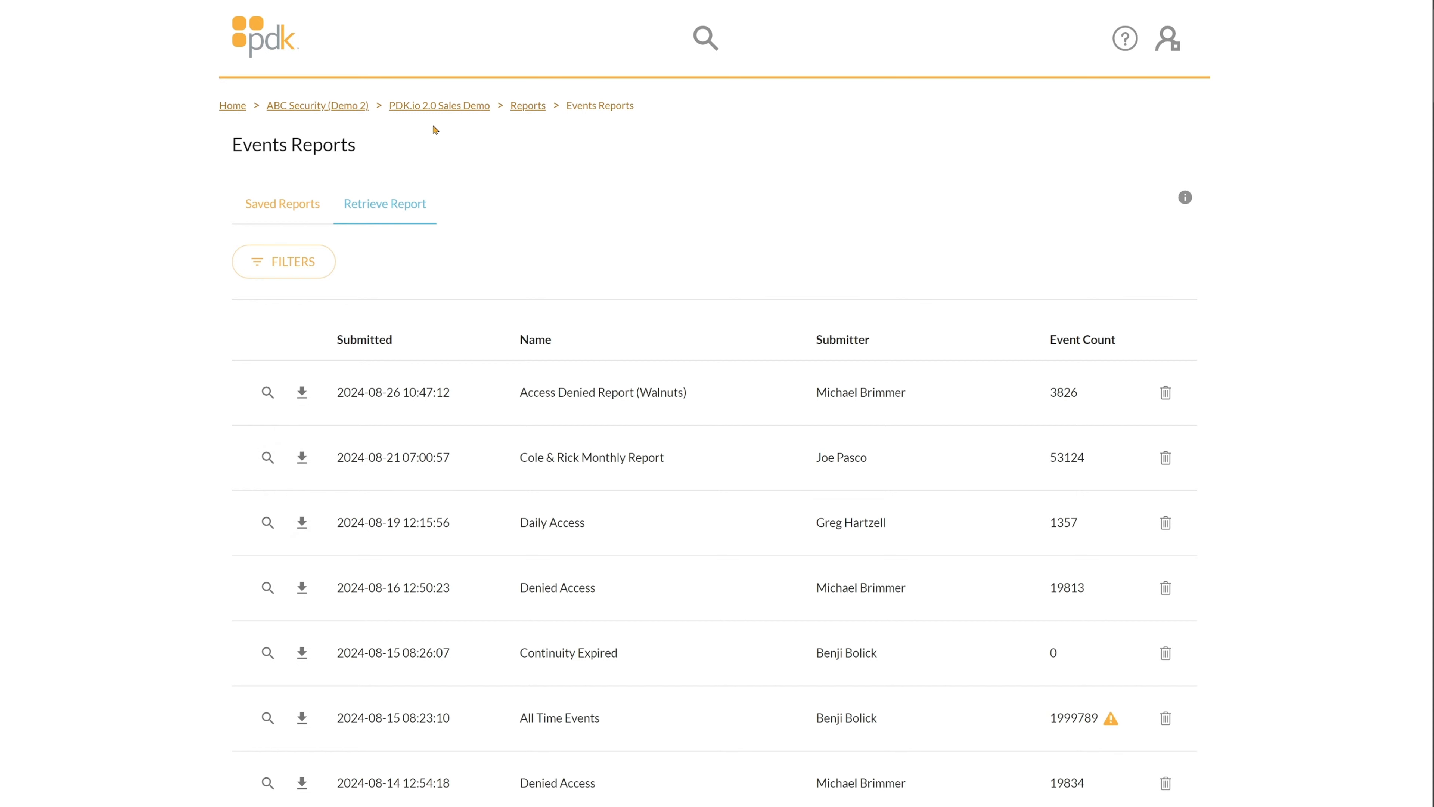
{"action": "left_click", "coordinate": [438, 106]}
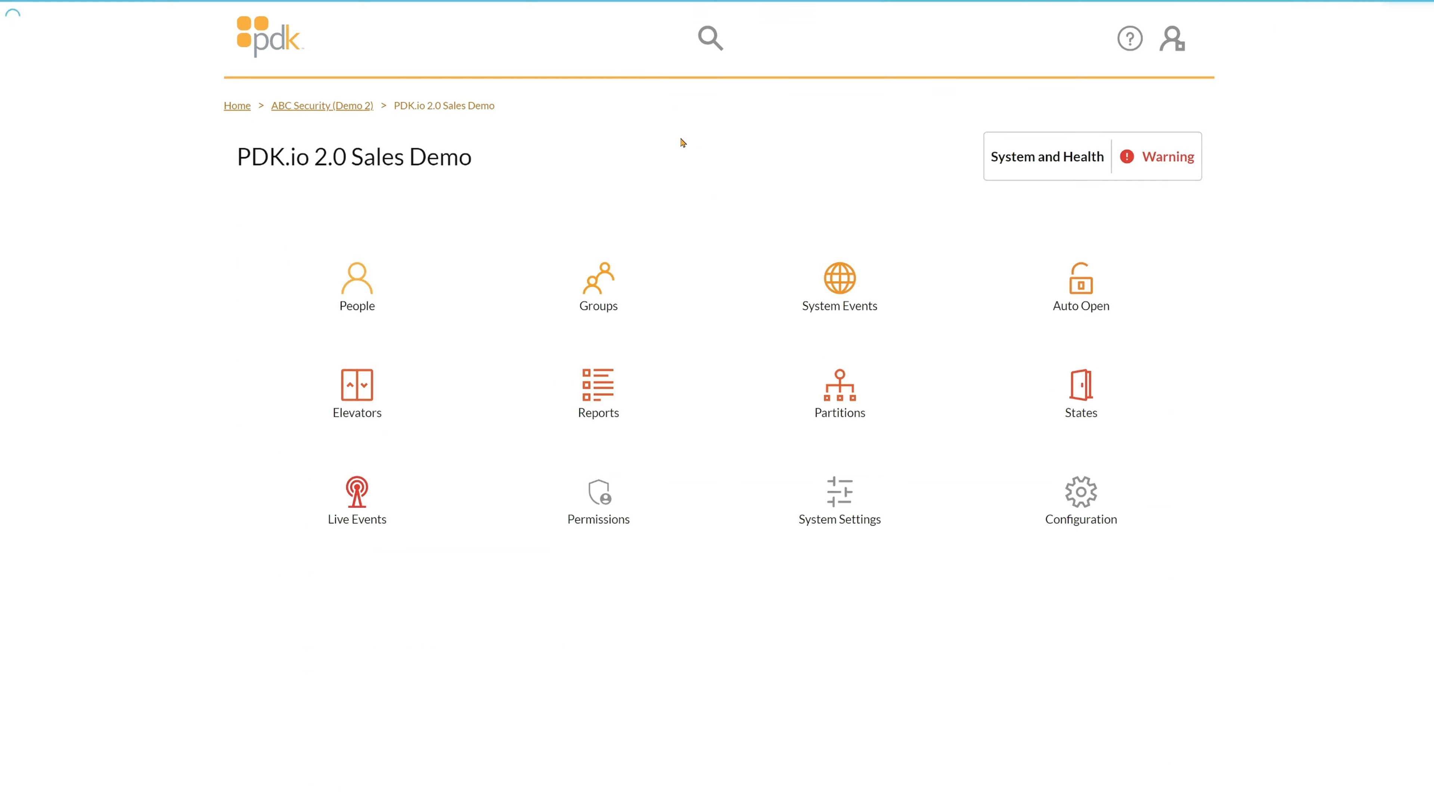